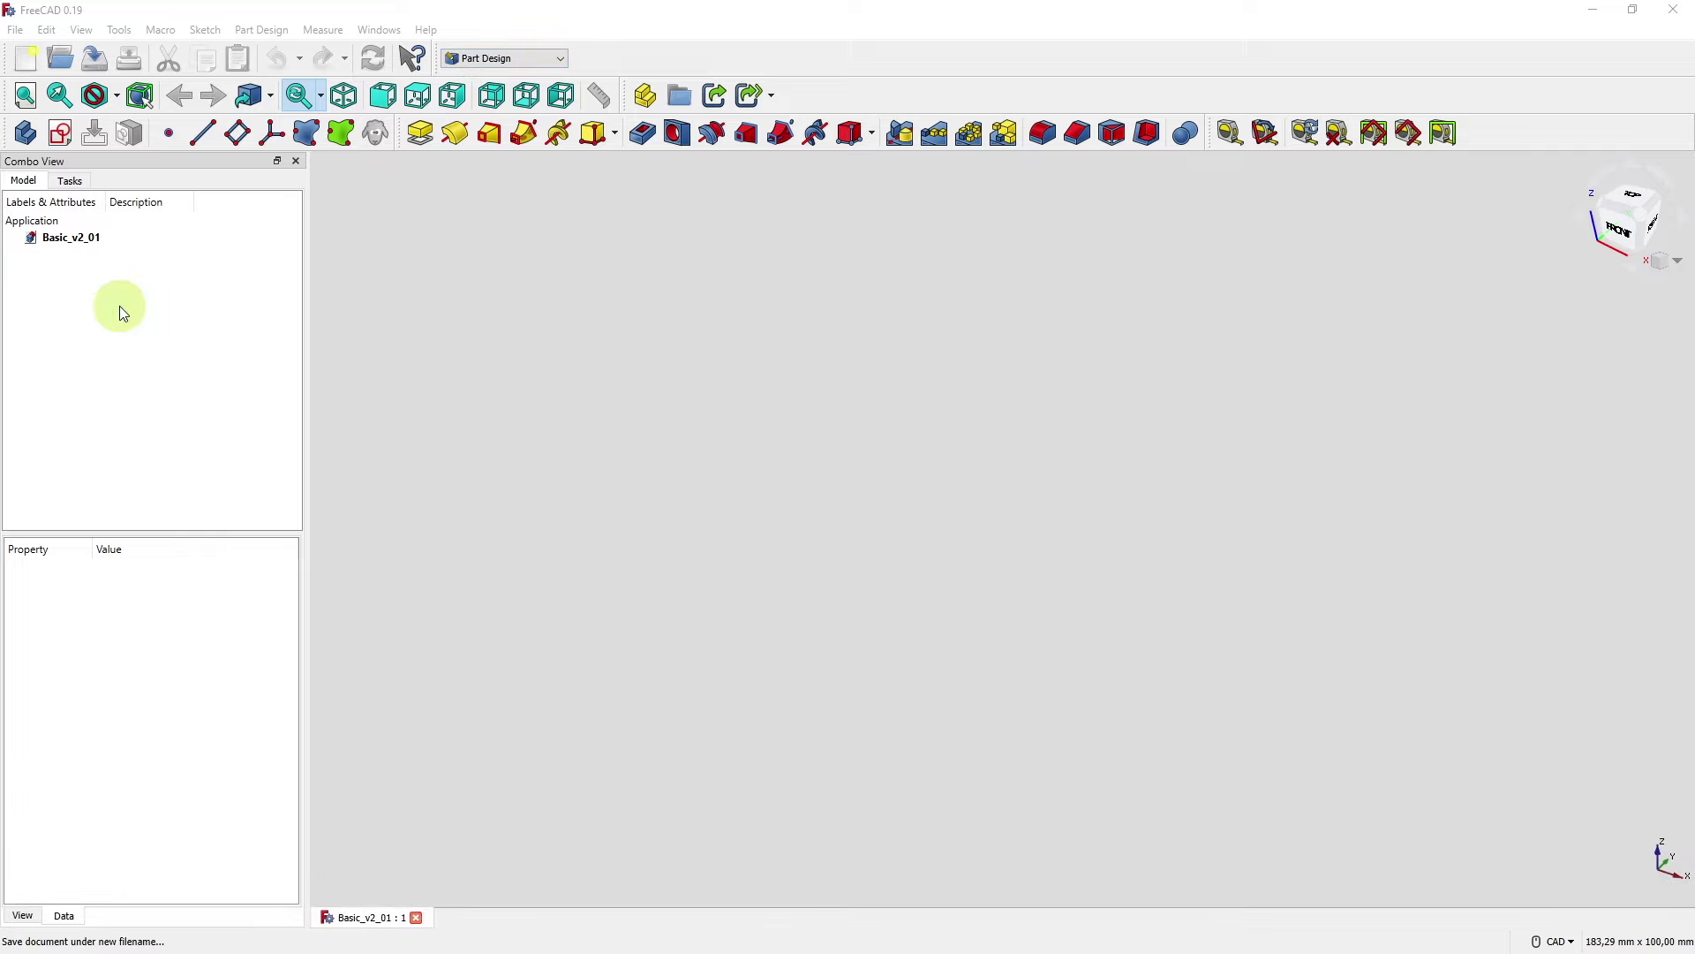
- Create a new body and start a sketch on its XY plane
{"action": "left_click", "coordinate": [25, 134]}
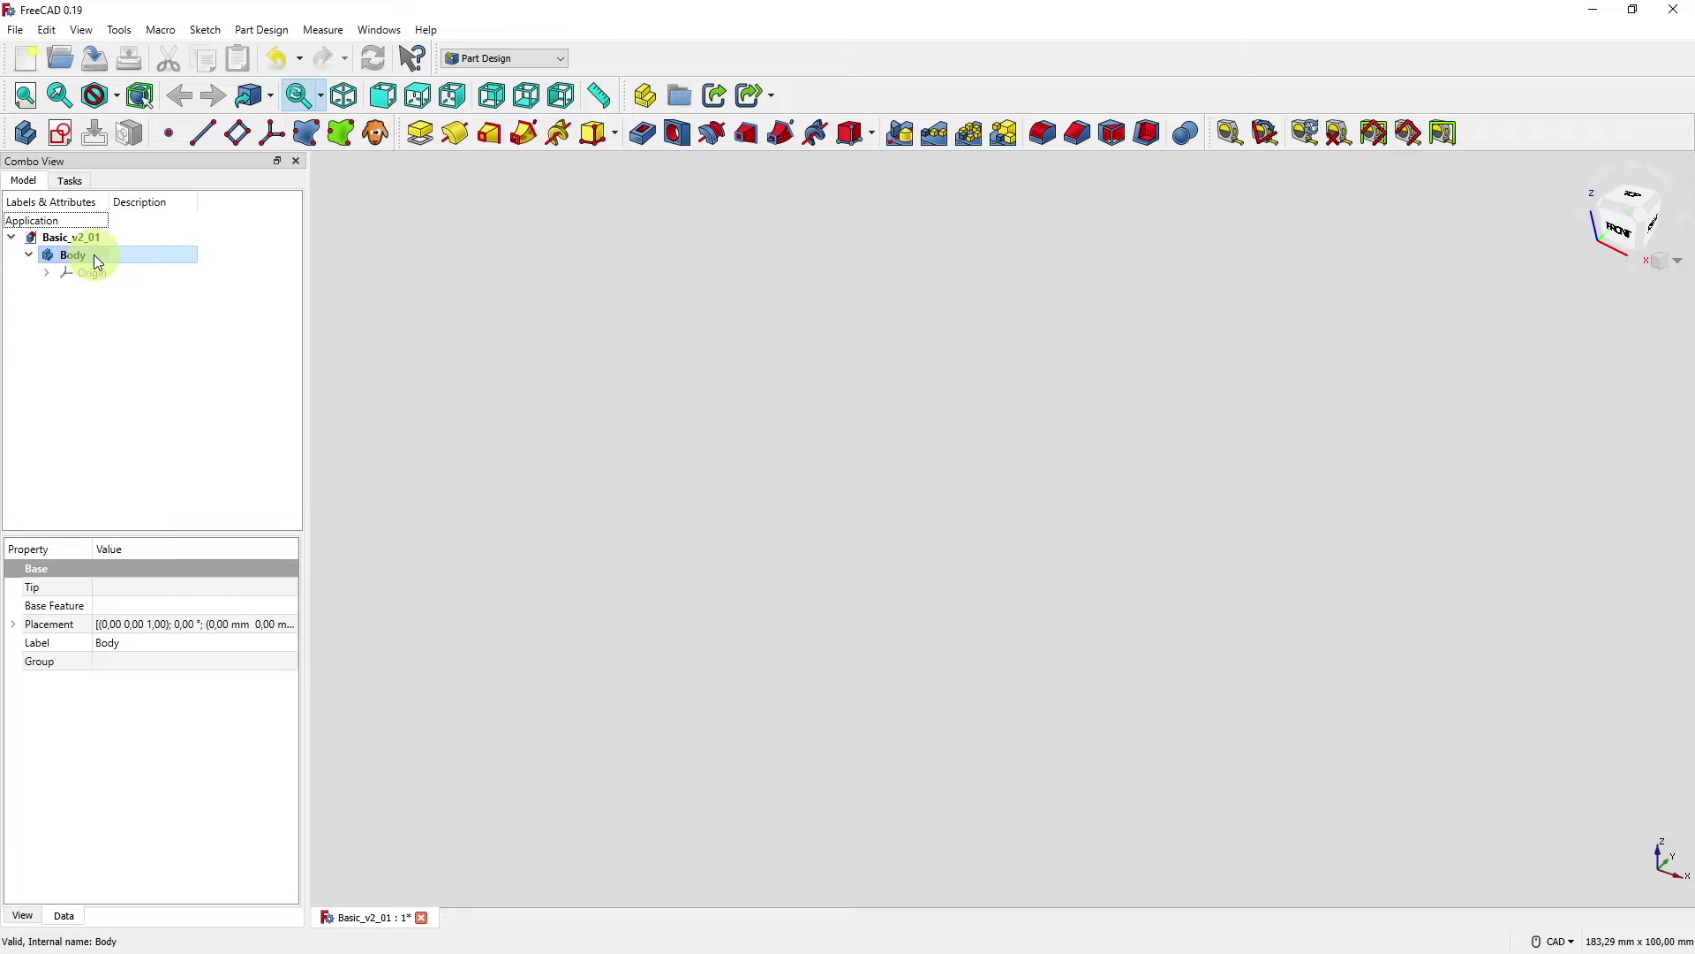
{"action": "left_click", "coordinate": [60, 135]}
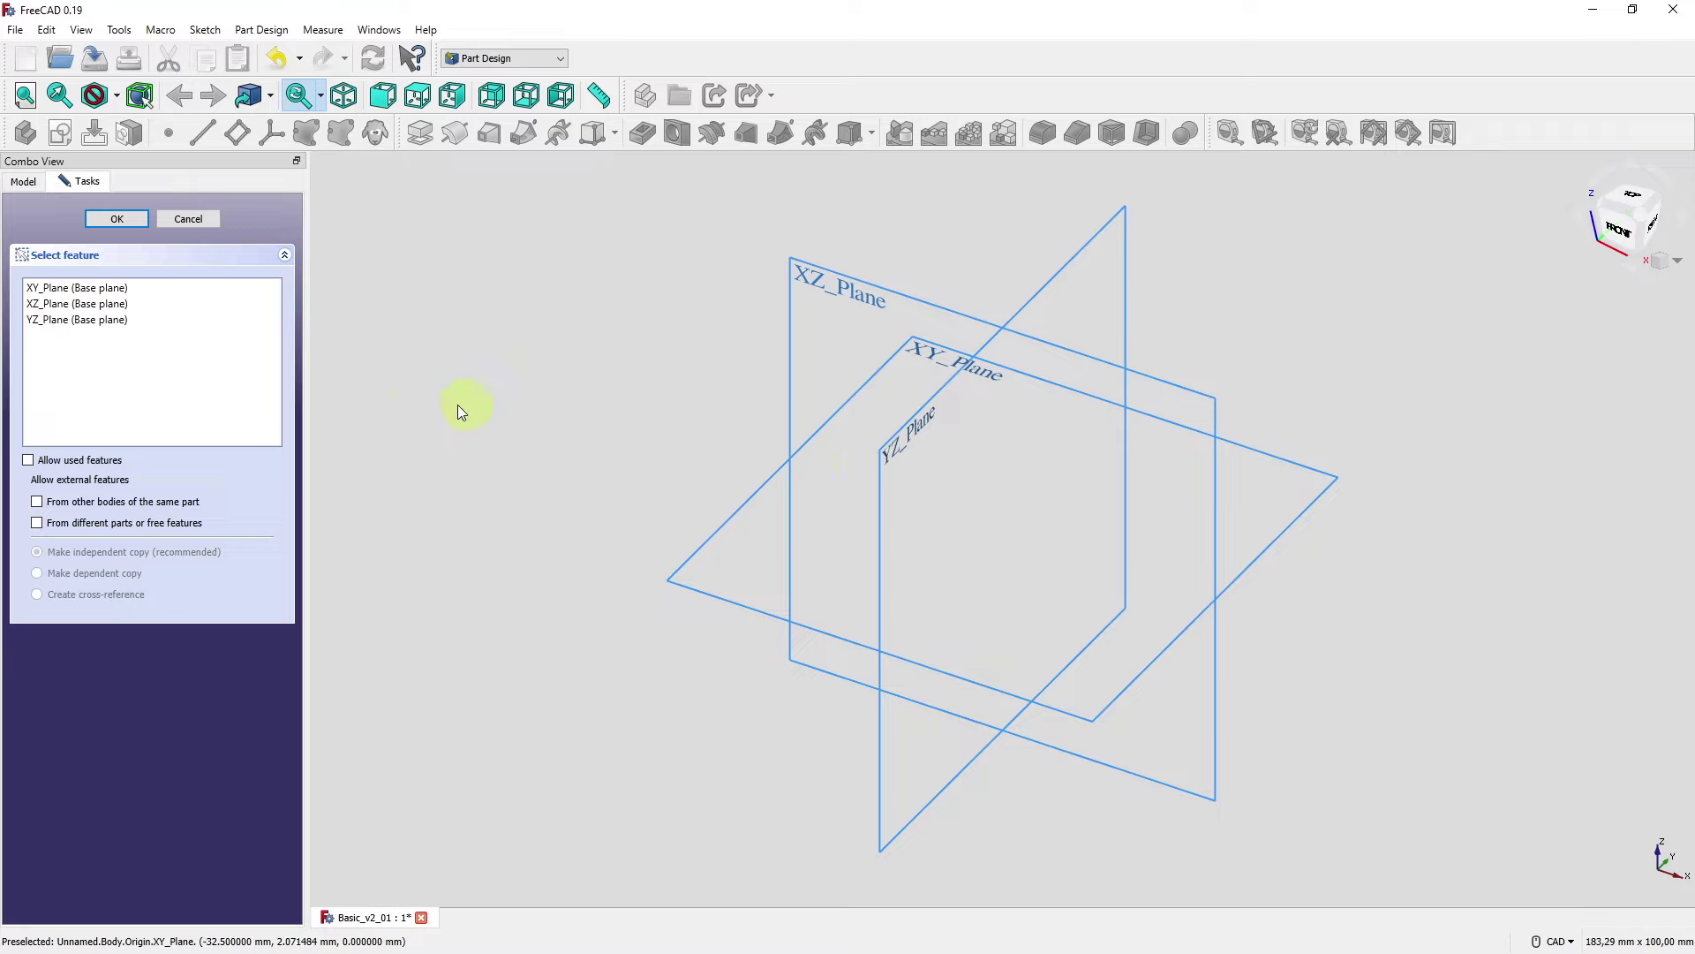
{"action": "left_click", "coordinate": [68, 291]}
{"action": "left_click", "coordinate": [133, 221]}
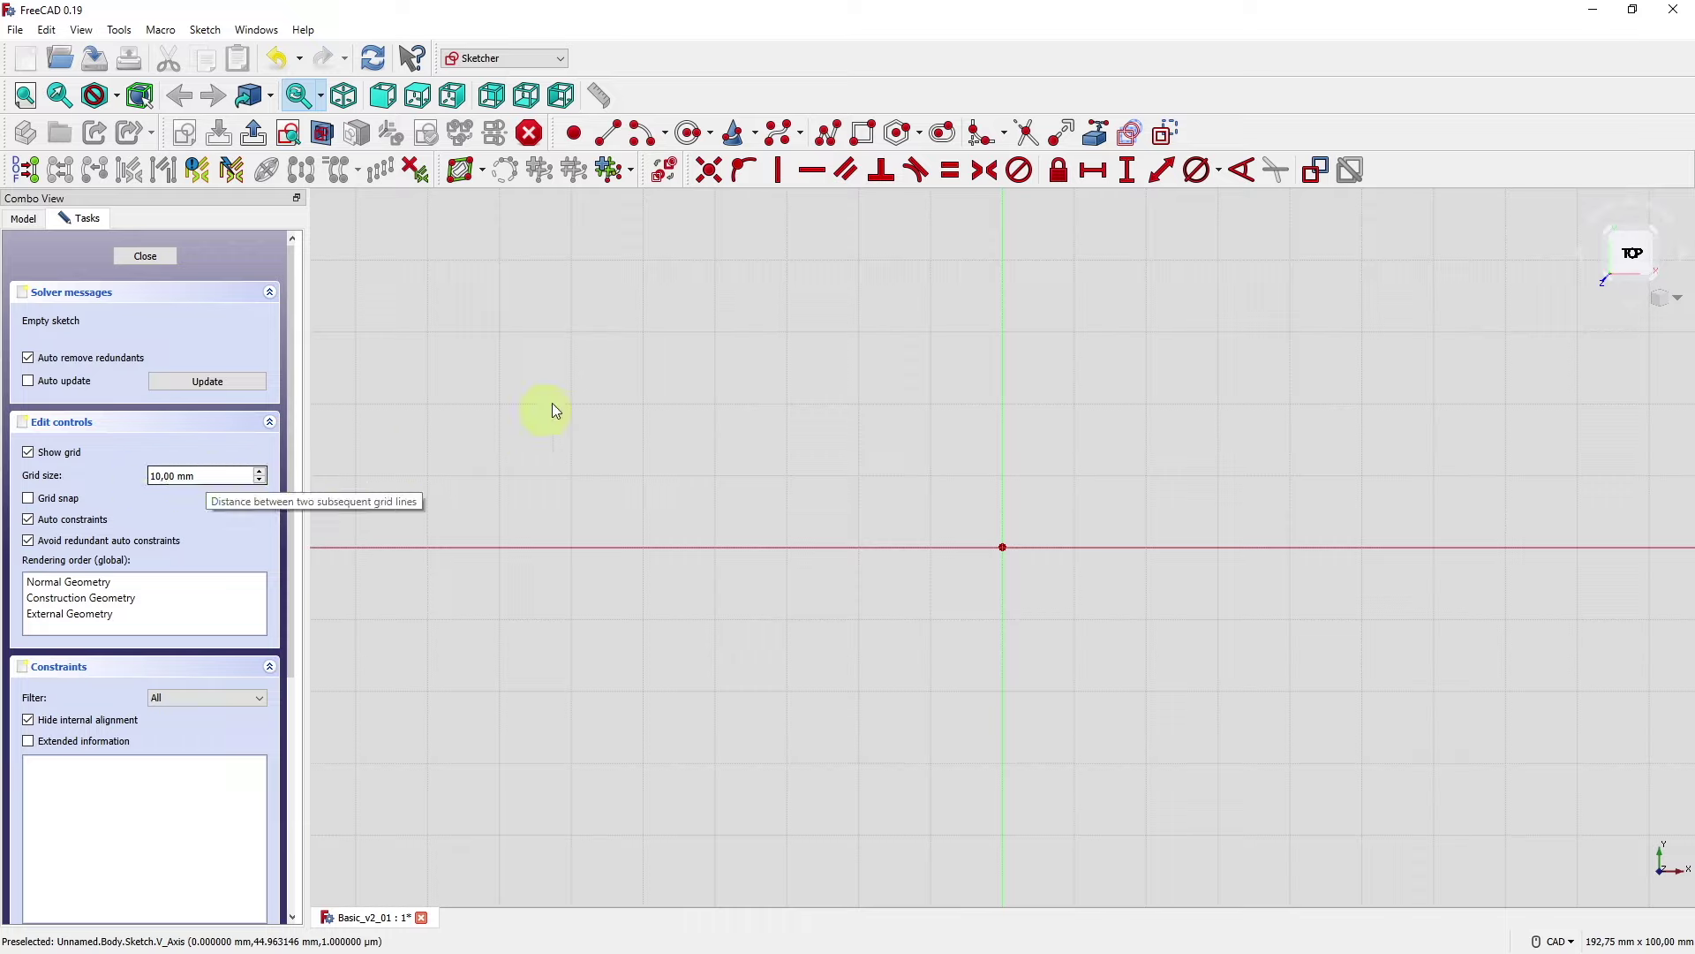
- Hide the sketch grid, show it again, and look through the remaining sketch settings
{"action": "left_click", "coordinate": [30, 455]}
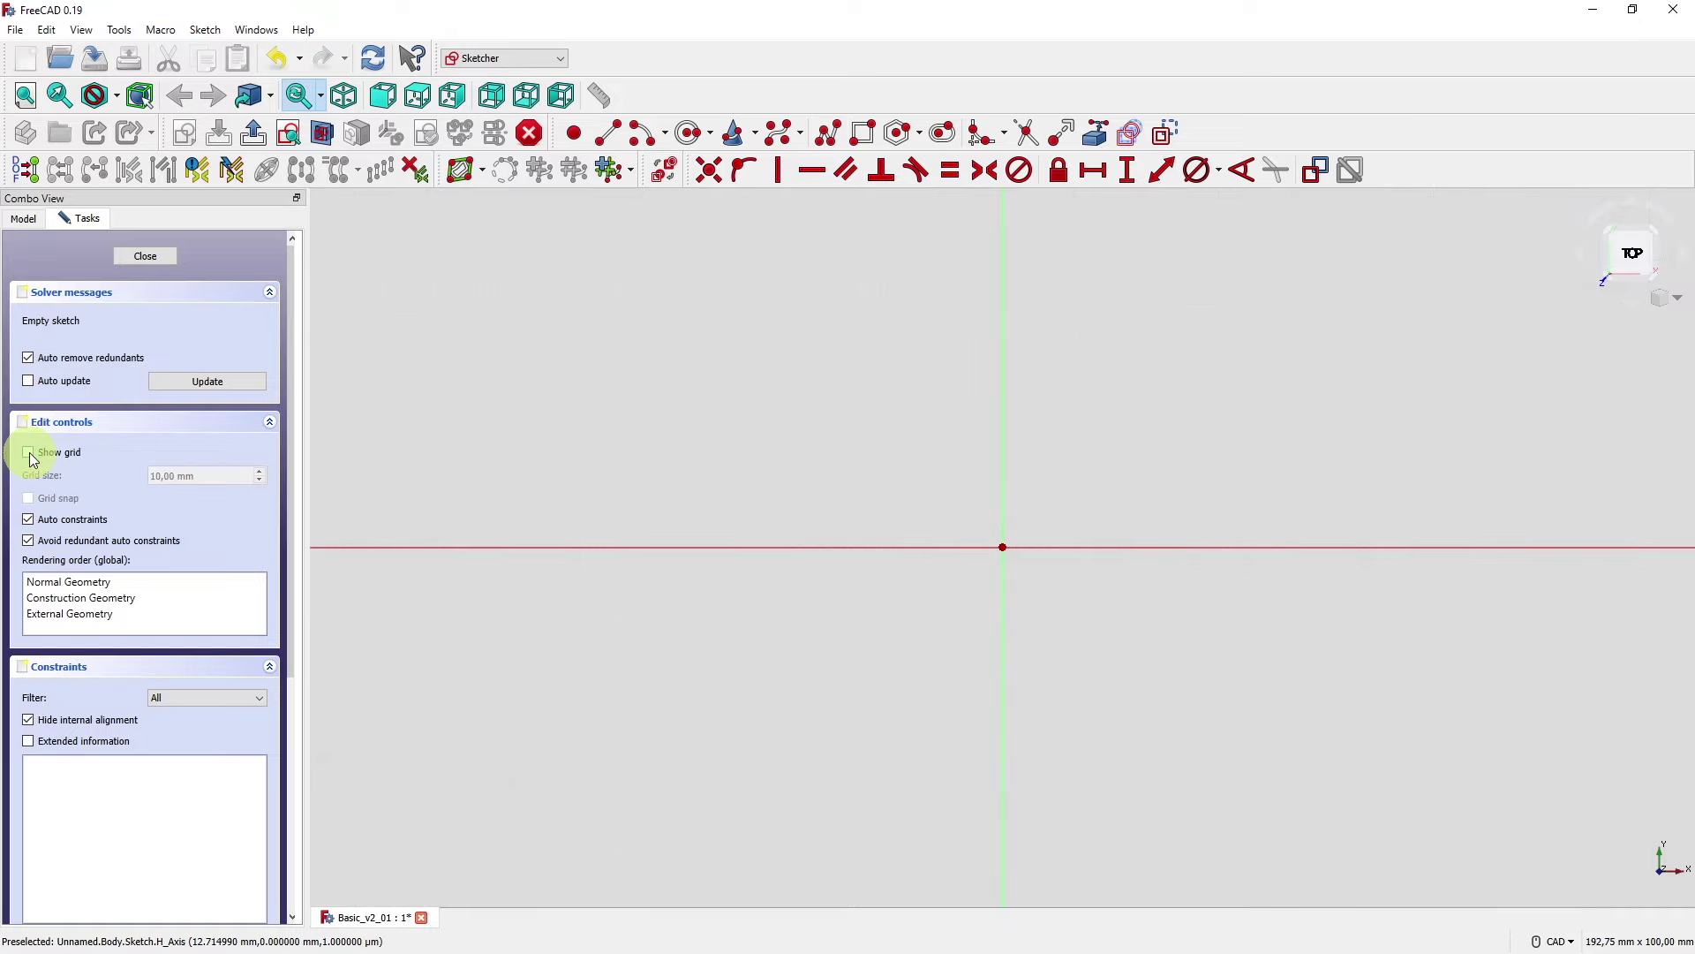
{"action": "left_click", "coordinate": [29, 454]}
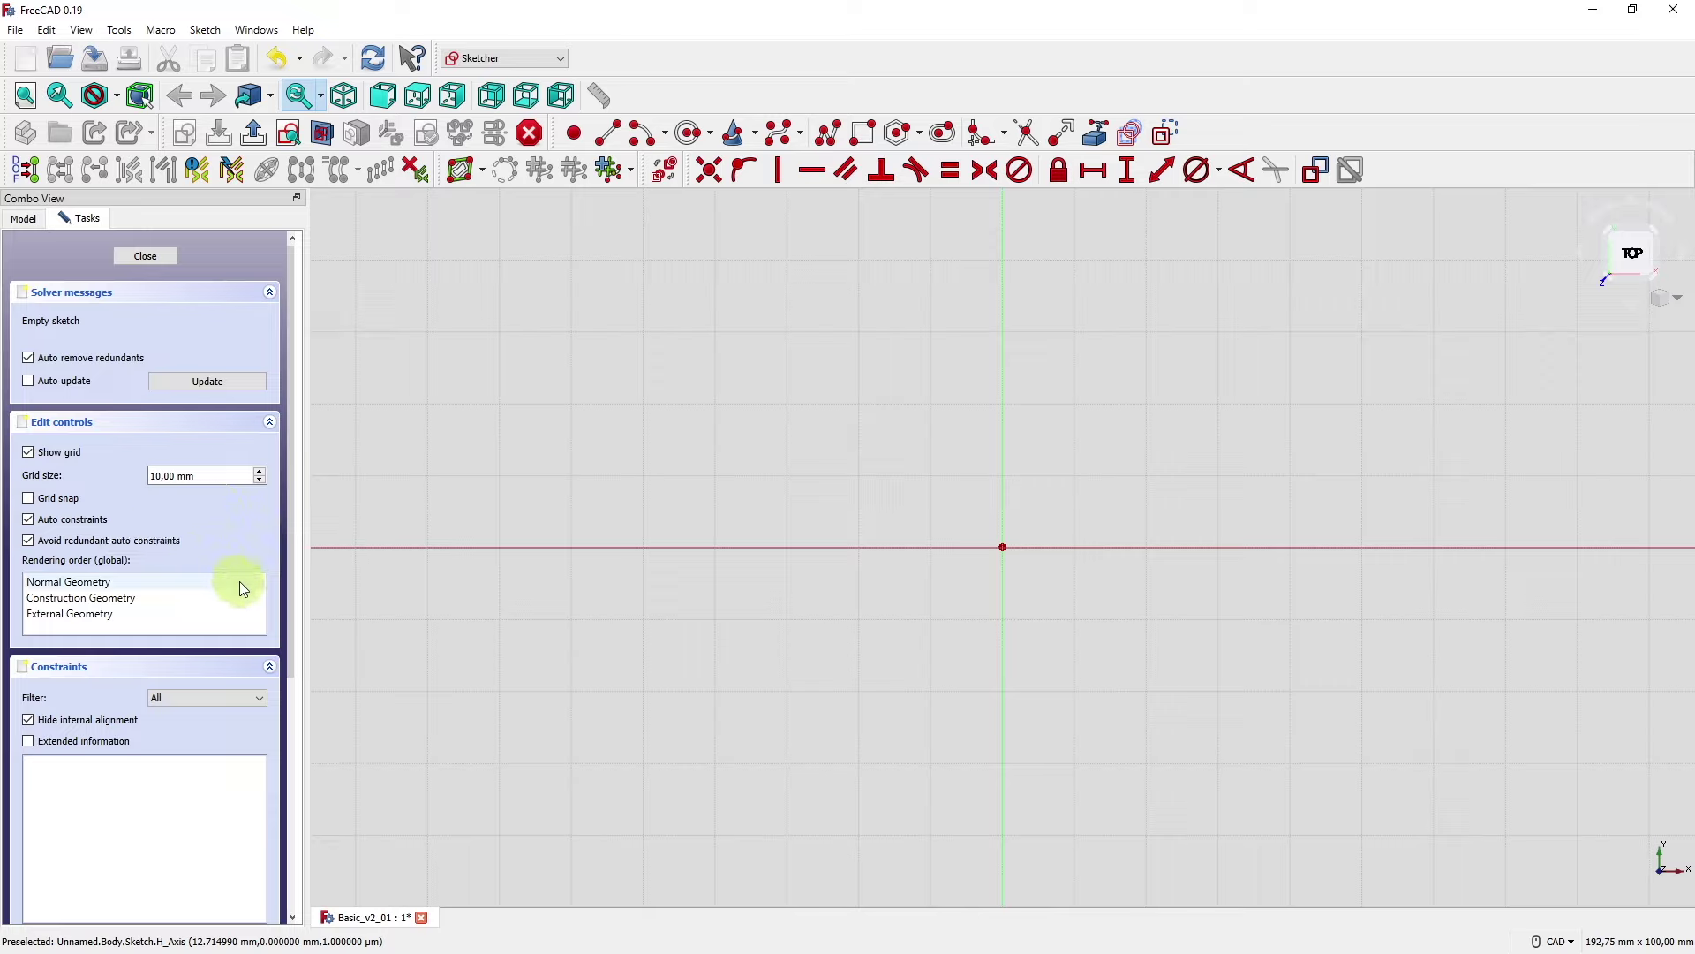
{"action": "left_click_drag", "start_coordinate": [289, 541], "coordinate": [303, 742]}
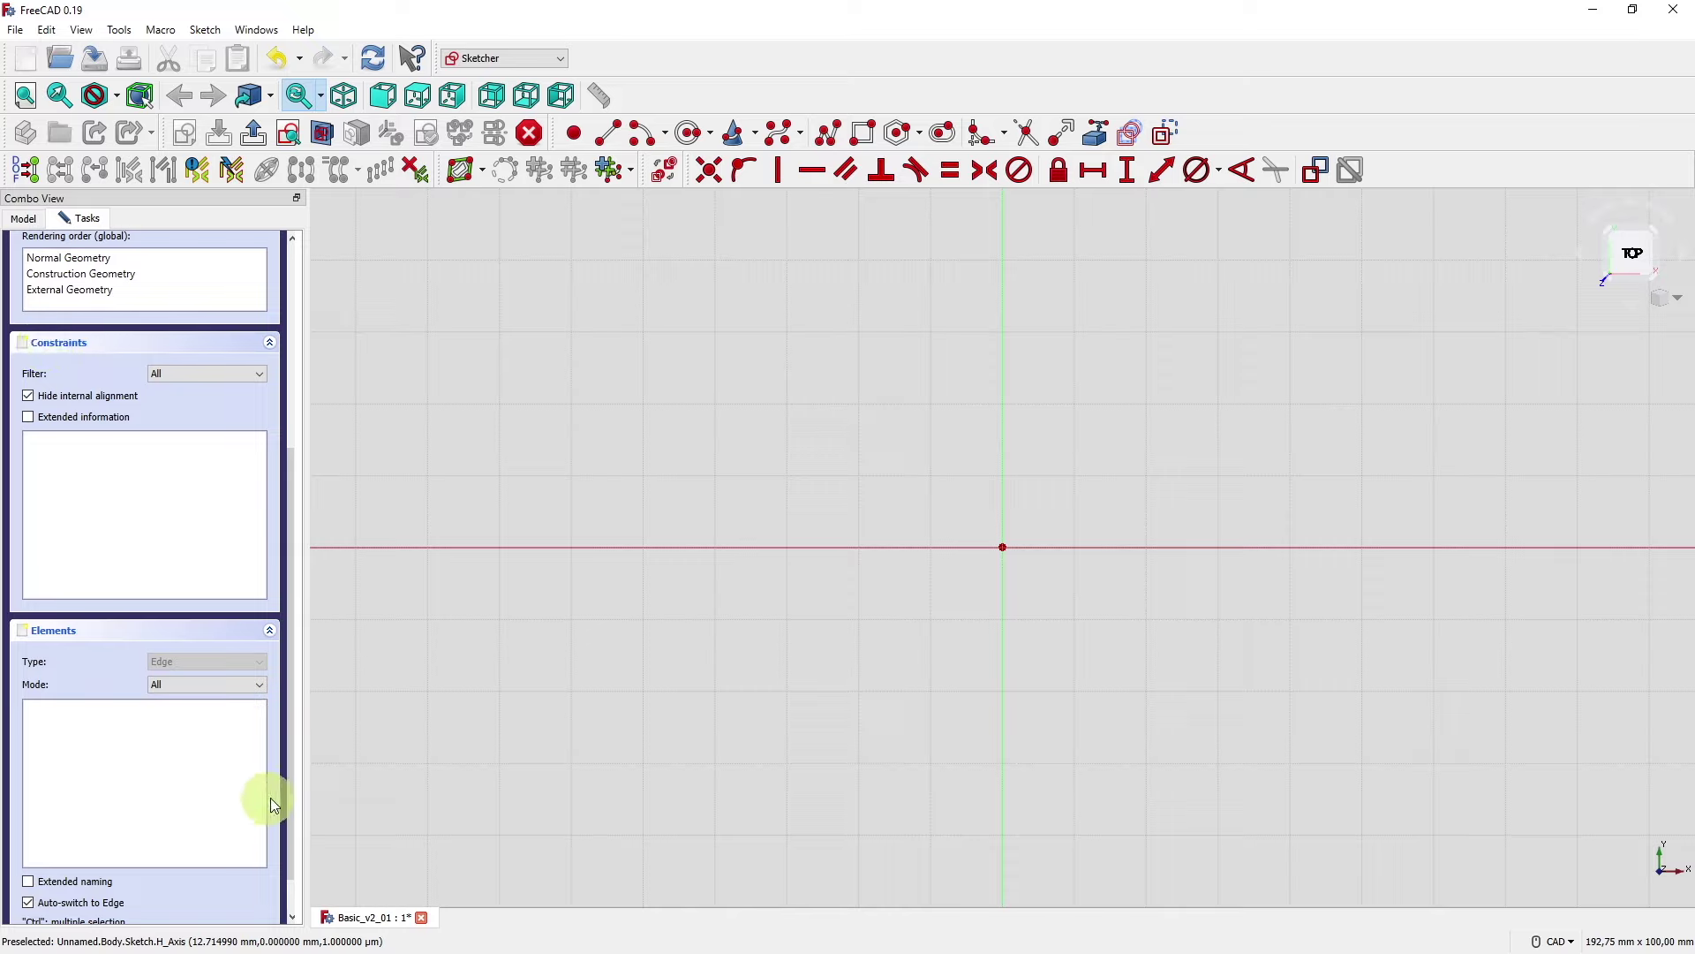
{"action": "scroll", "coordinate": [288, 767], "scroll_direction": "up", "scroll_amount": 6}
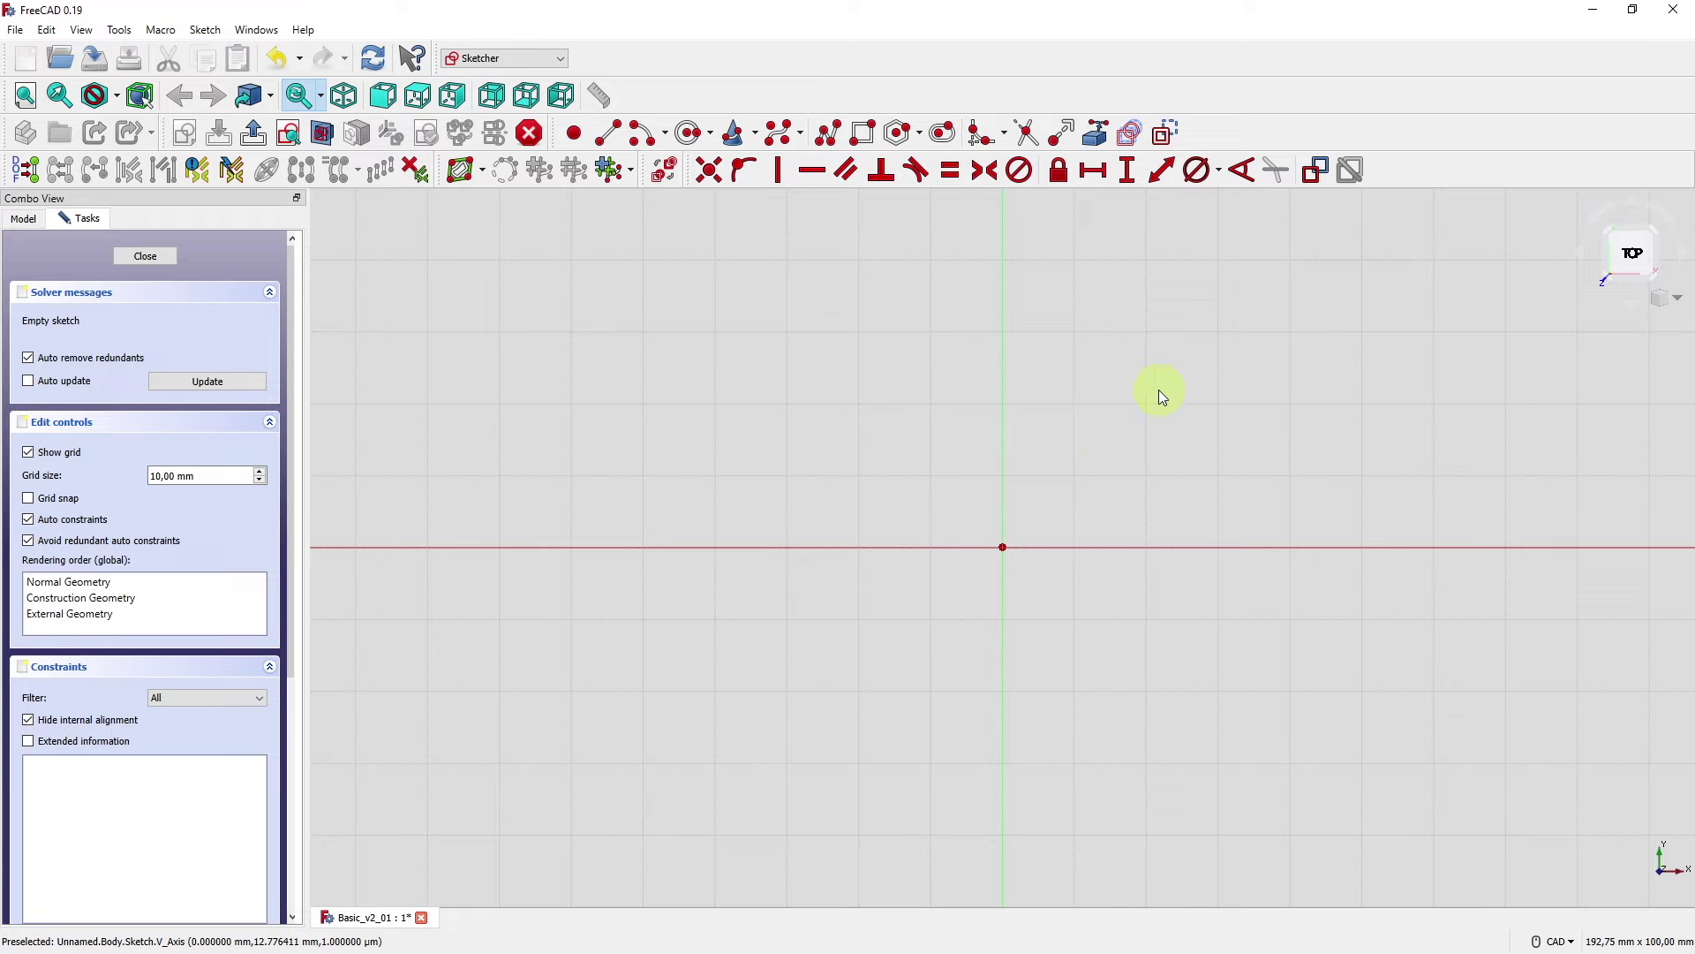
- Sketch a circle of about 22 mm radius centred at about (44, 41) mm, above the horizontal axis and clear of the vertical axis
{"action": "mouse_move", "coordinate": [1158, 389]}
{"action": "middle_mouse_down"}
{"action": "mouse_move", "coordinate": [889, 507]}
{"action": "mouse_move", "coordinate": [677, 682]}
{"action": "mouse_move", "coordinate": [886, 689]}
{"action": "mouse_move", "coordinate": [764, 567]}
{"action": "mouse_move", "coordinate": [601, 639]}
{"action": "mouse_move", "coordinate": [697, 625]}
{"action": "mouse_move", "coordinate": [712, 586]}
{"action": "mouse_move", "coordinate": [704, 609]}
{"action": "middle_mouse_up"}
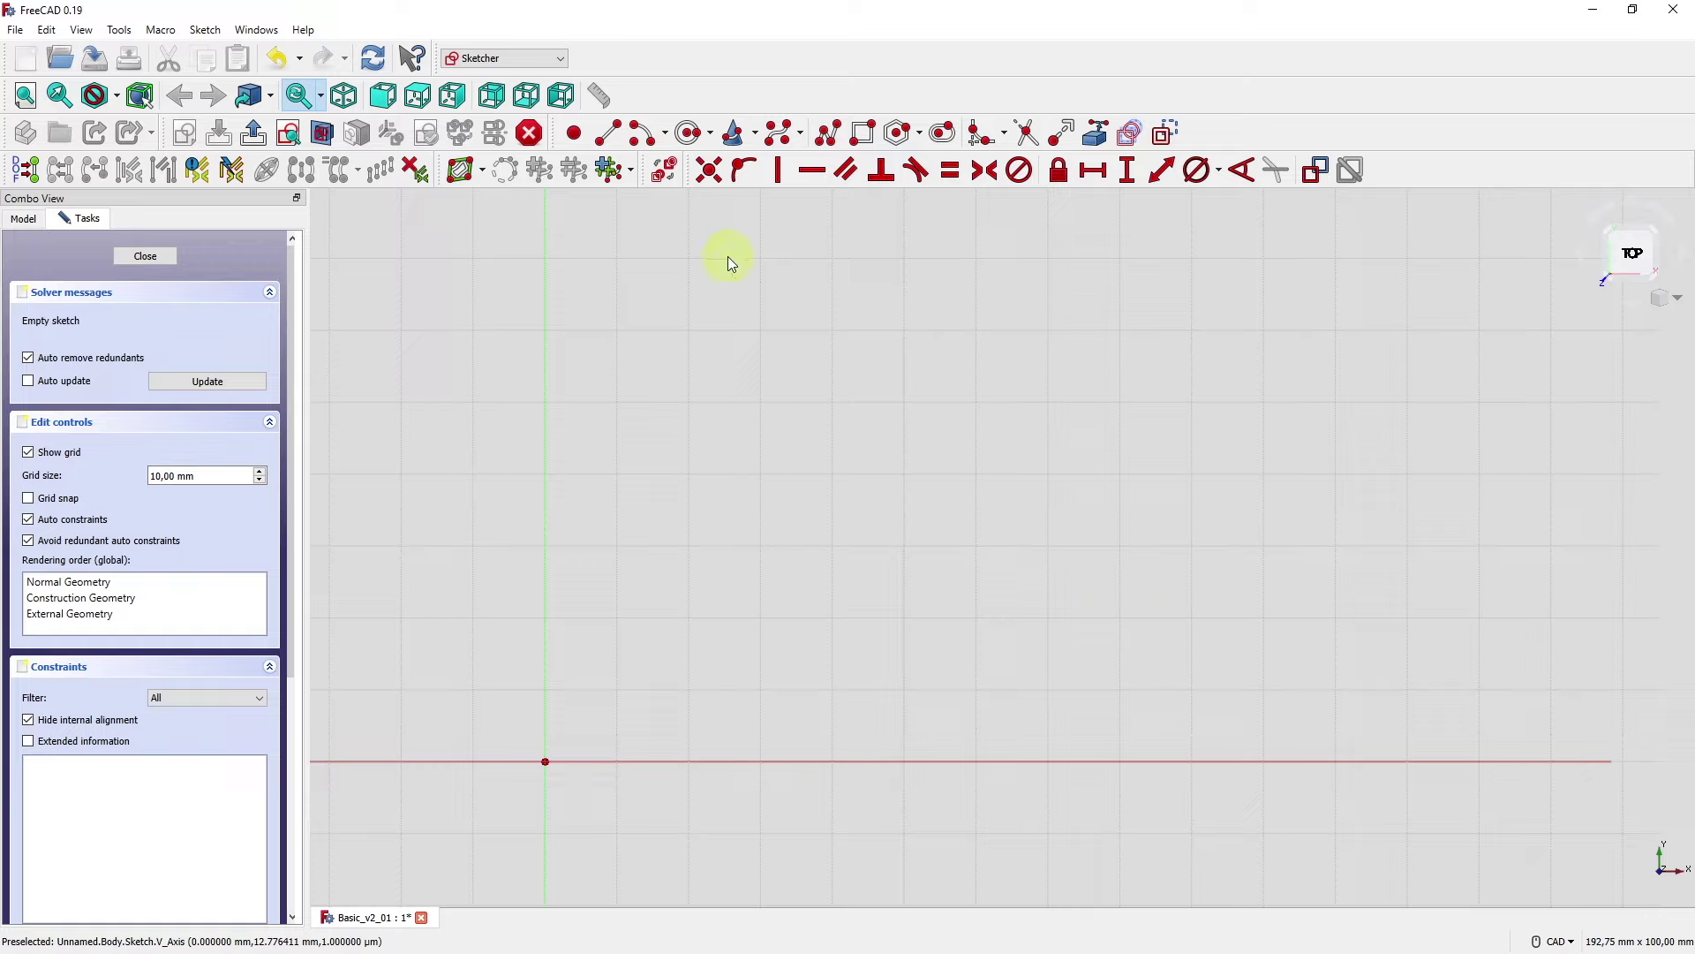
{"action": "left_click", "coordinate": [692, 134]}
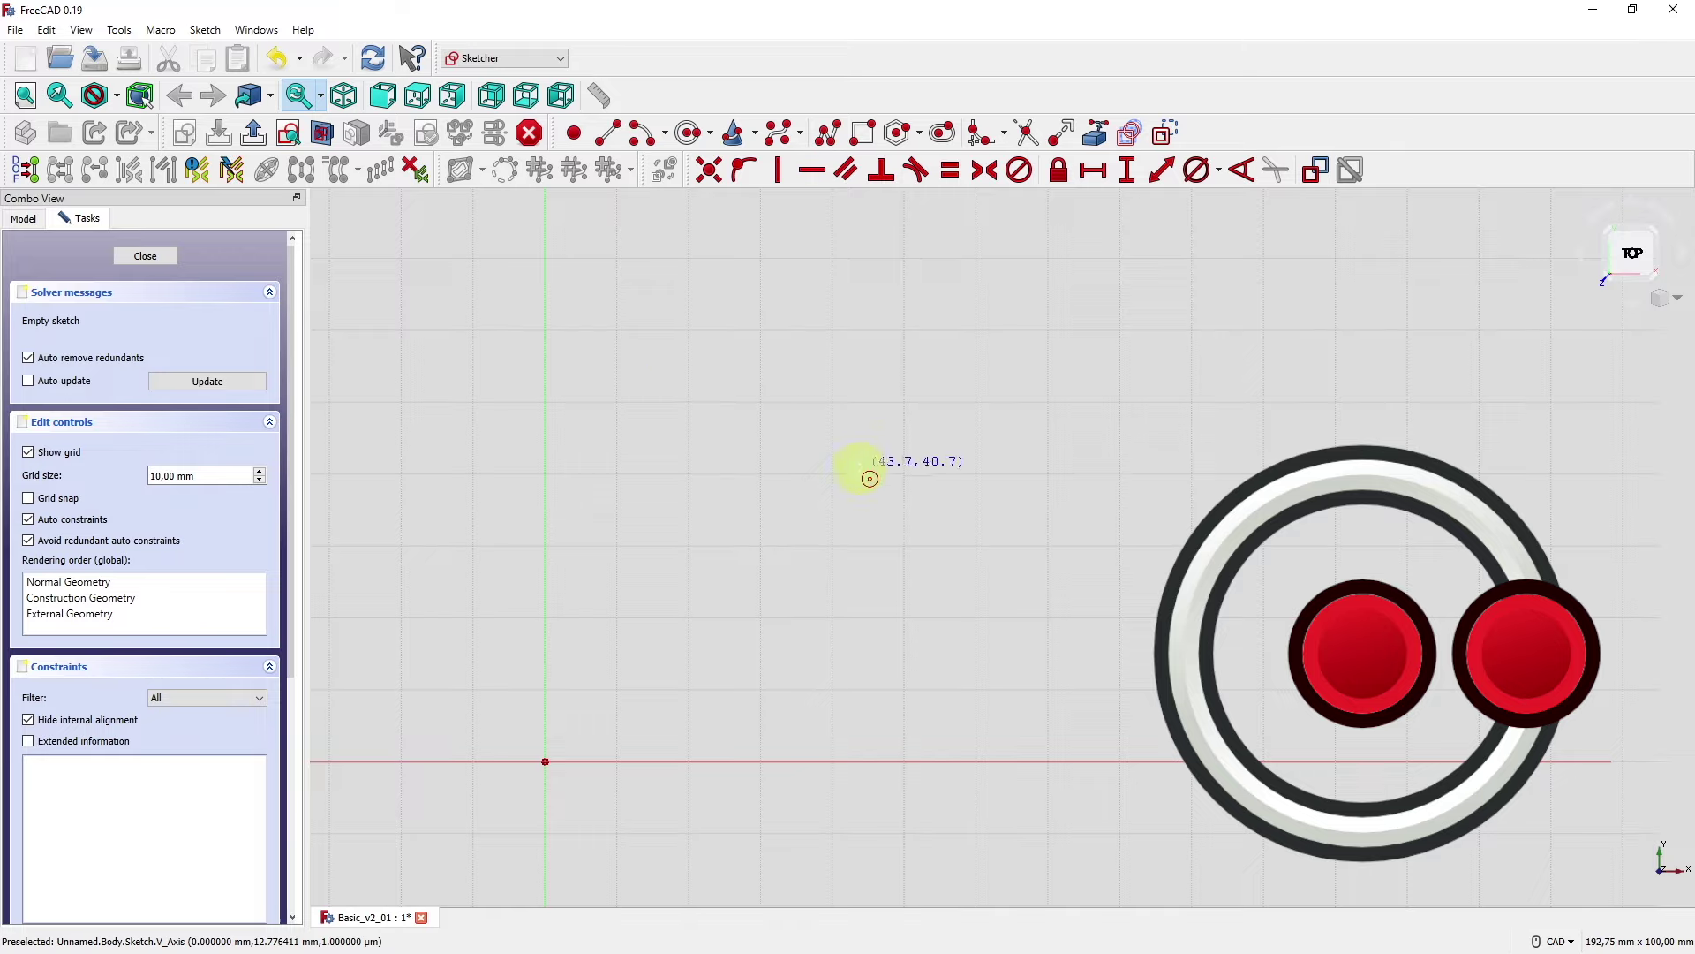
{"action": "left_click", "coordinate": [860, 469]}
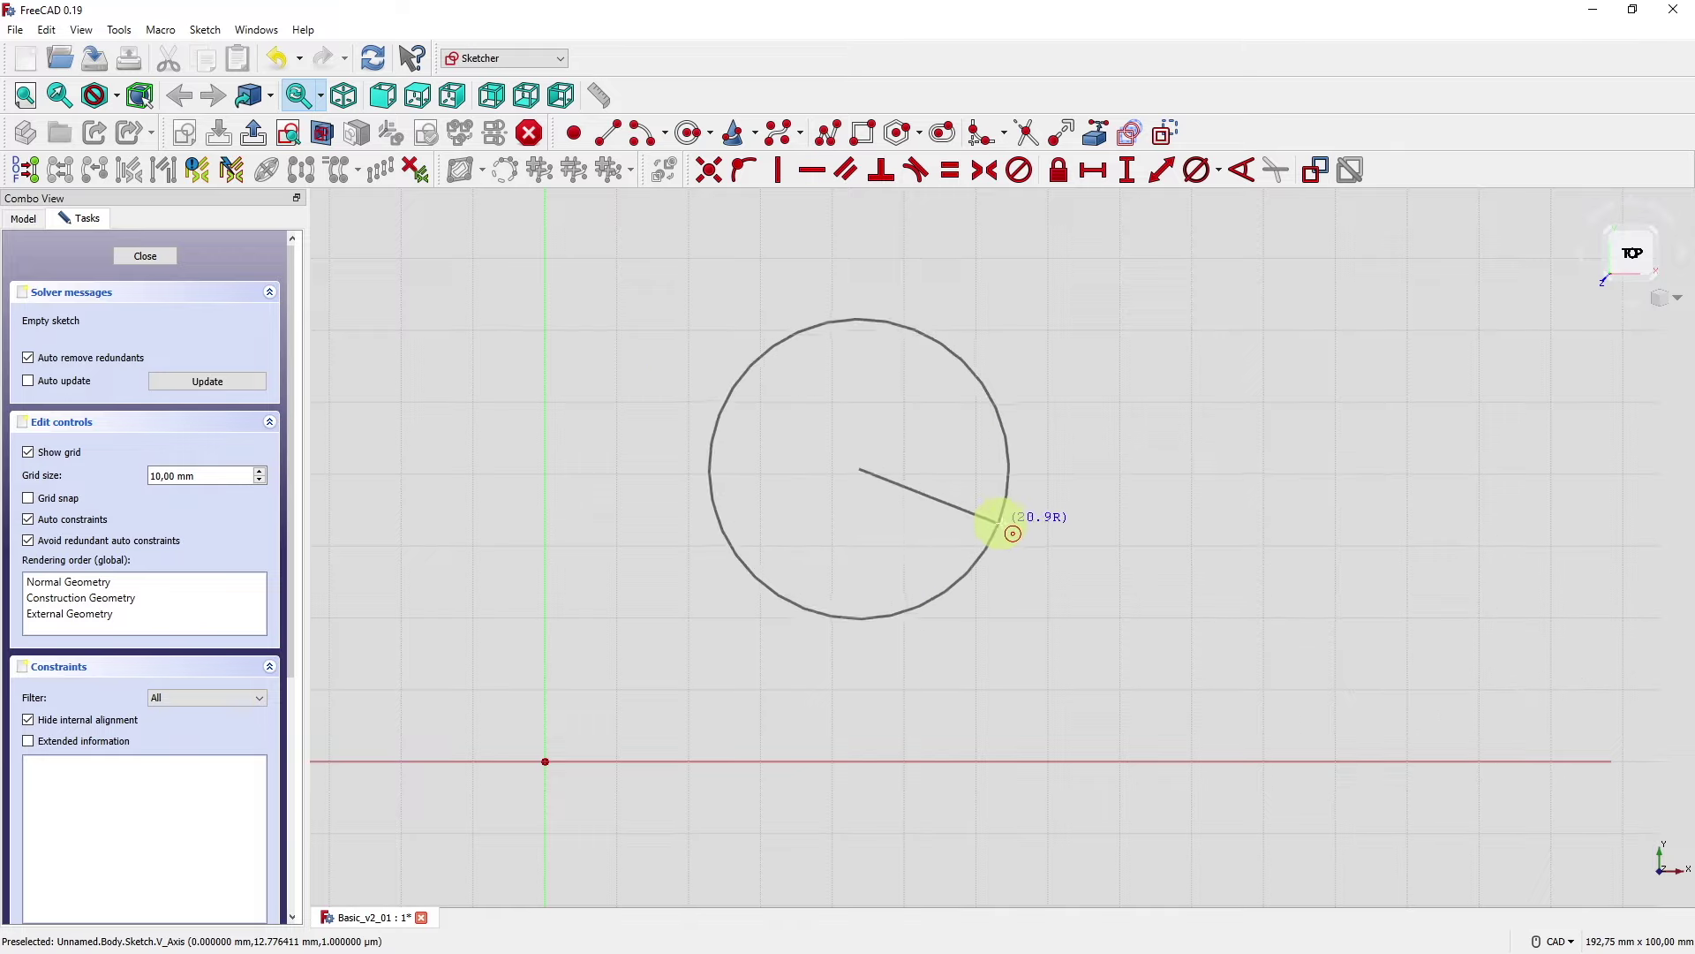
{"action": "left_click", "coordinate": [1016, 532]}
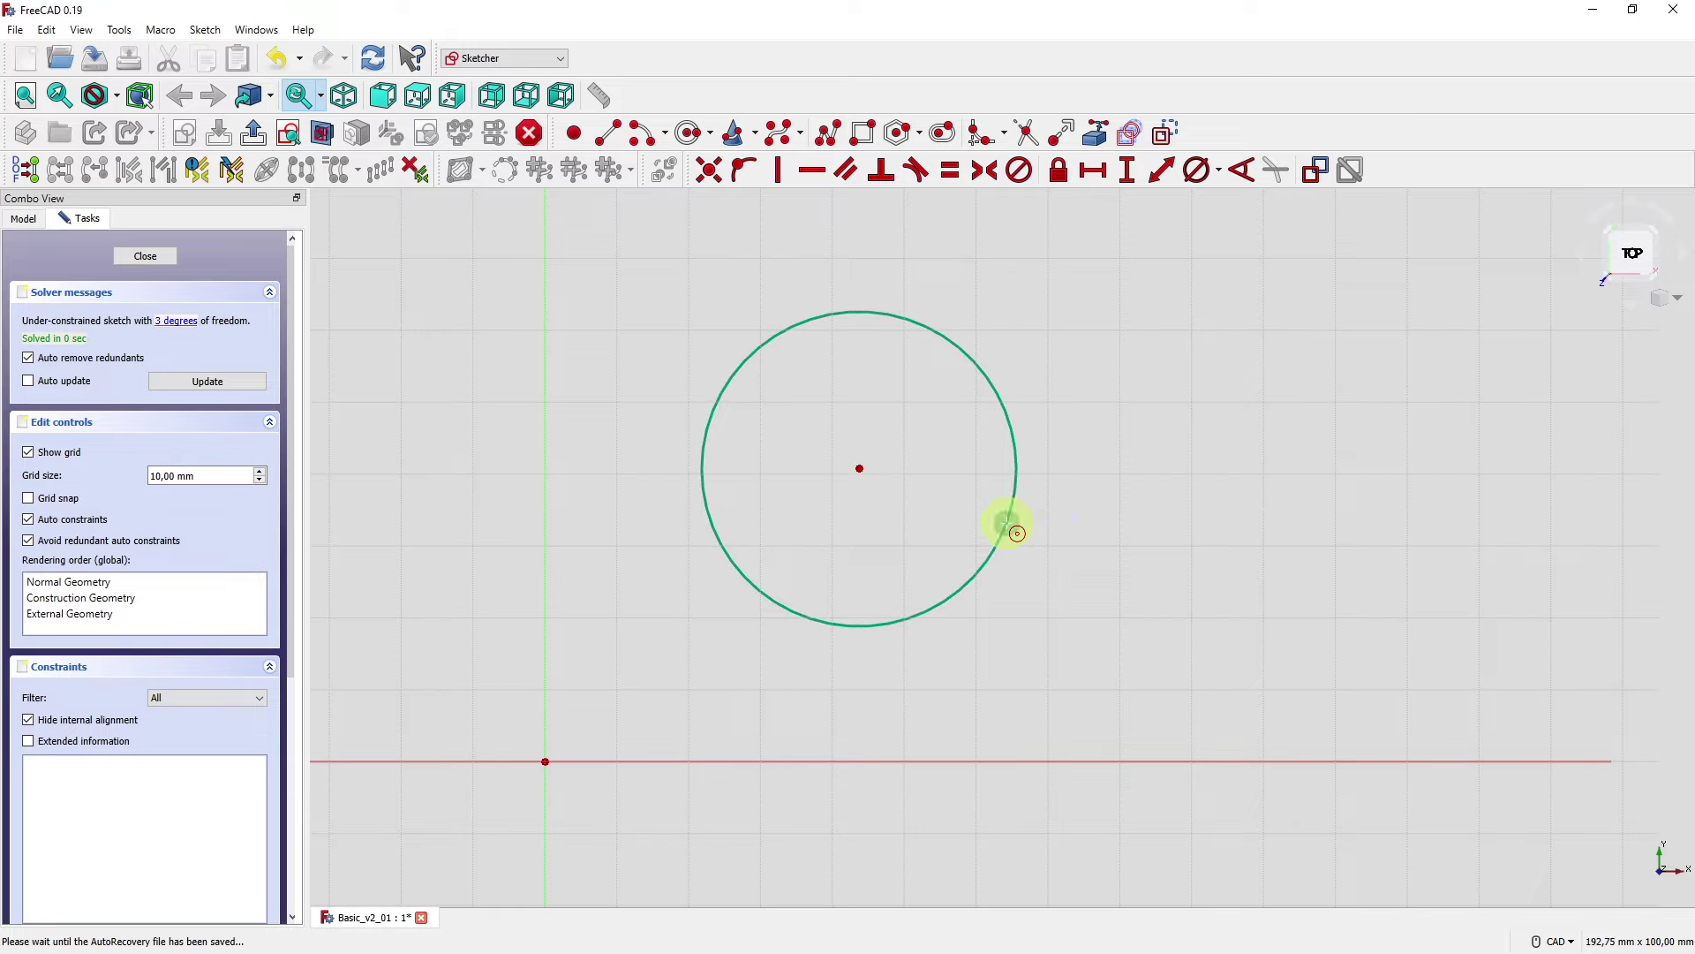
{"action": "right_click", "coordinate": [1078, 520]}
- Shrink the circle to about 37 mm in diameter and move its centre to about (47, 44) mm
{"action": "left_click_drag", "start_coordinate": [289, 382], "coordinate": [278, 598]}
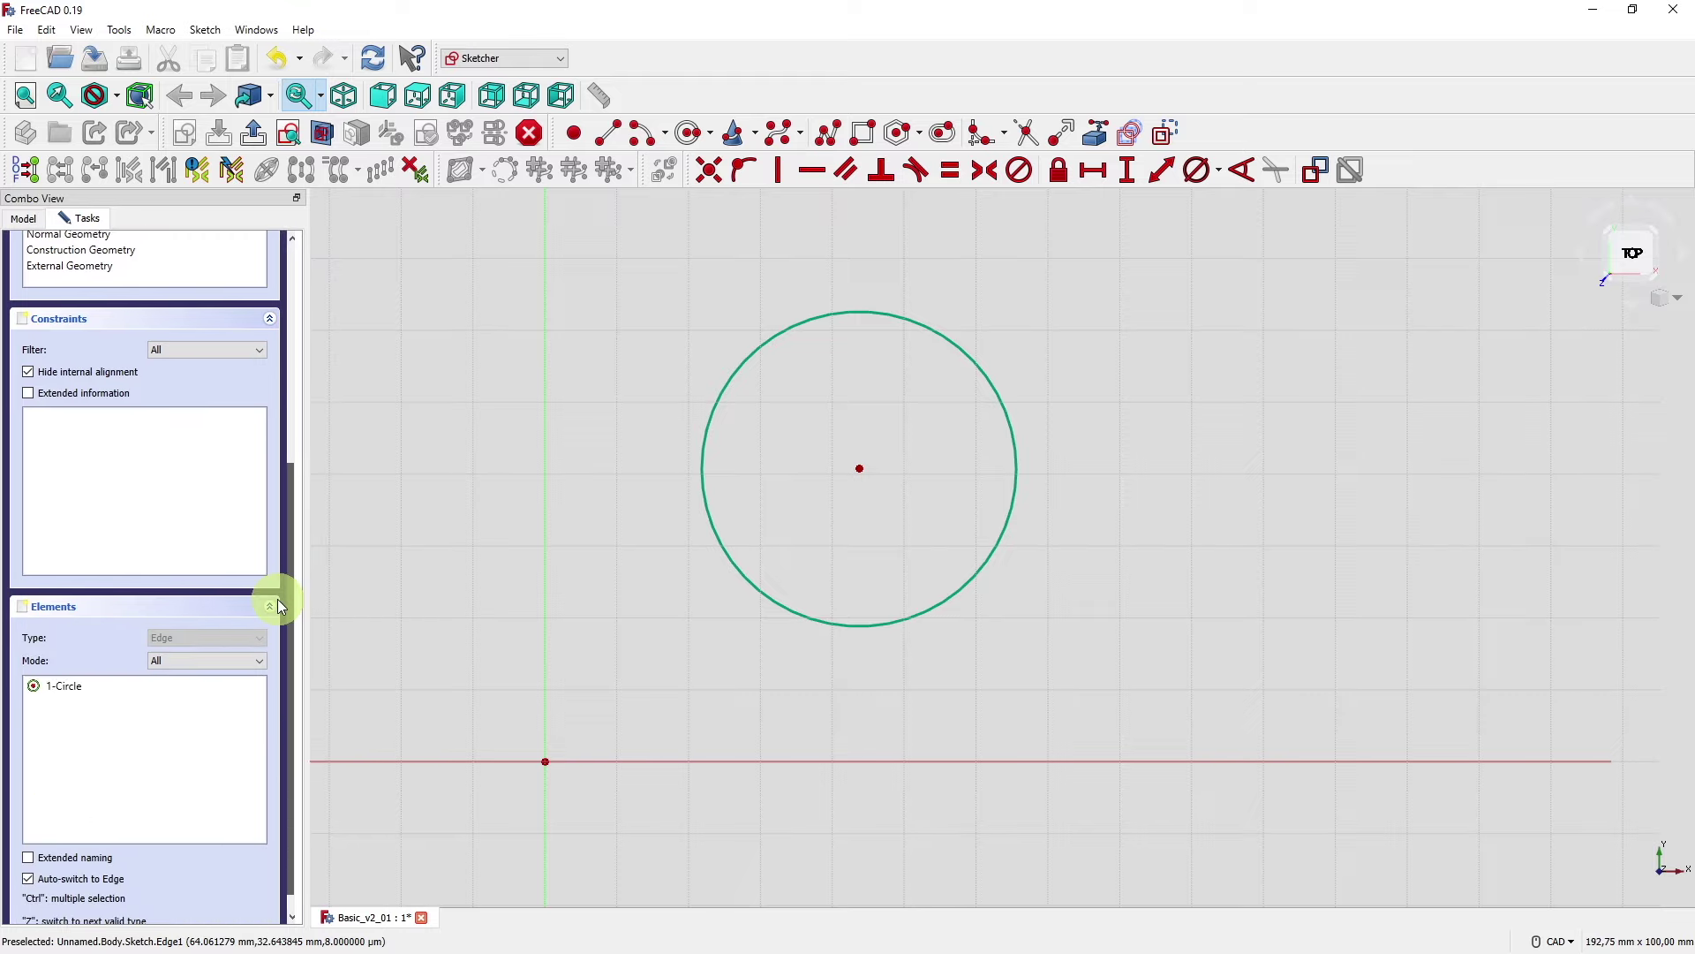
{"action": "left_click", "coordinate": [80, 688]}
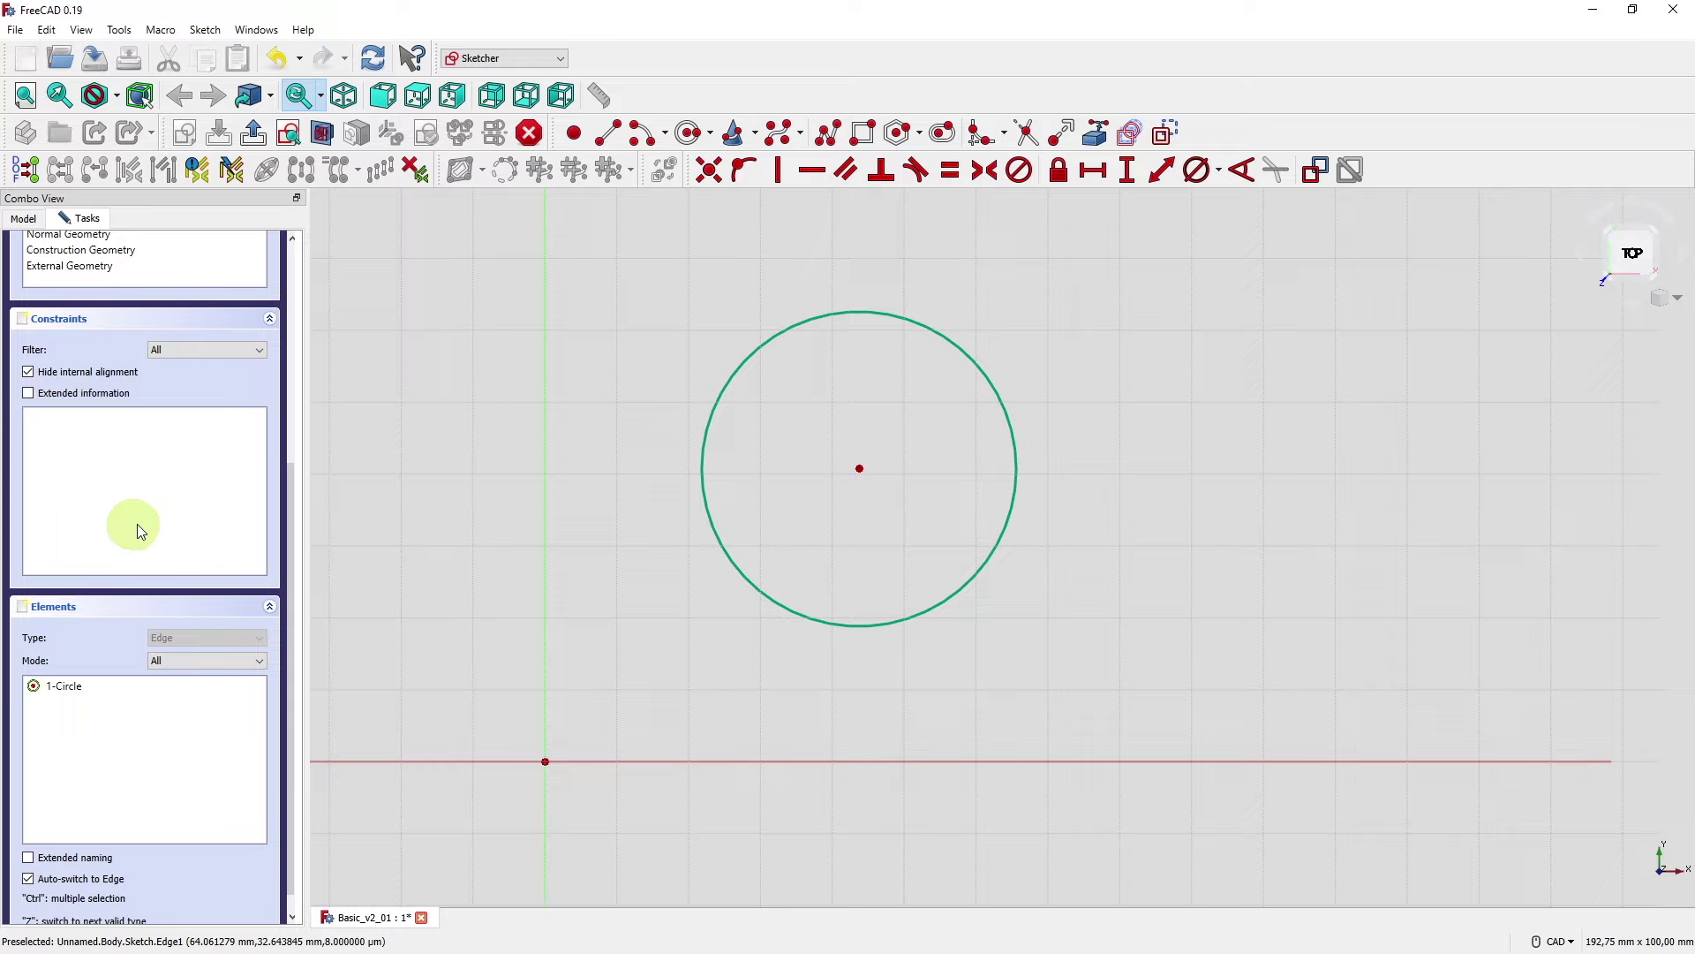
{"action": "scroll", "coordinate": [291, 491], "scroll_direction": "up", "scroll_amount": 5}
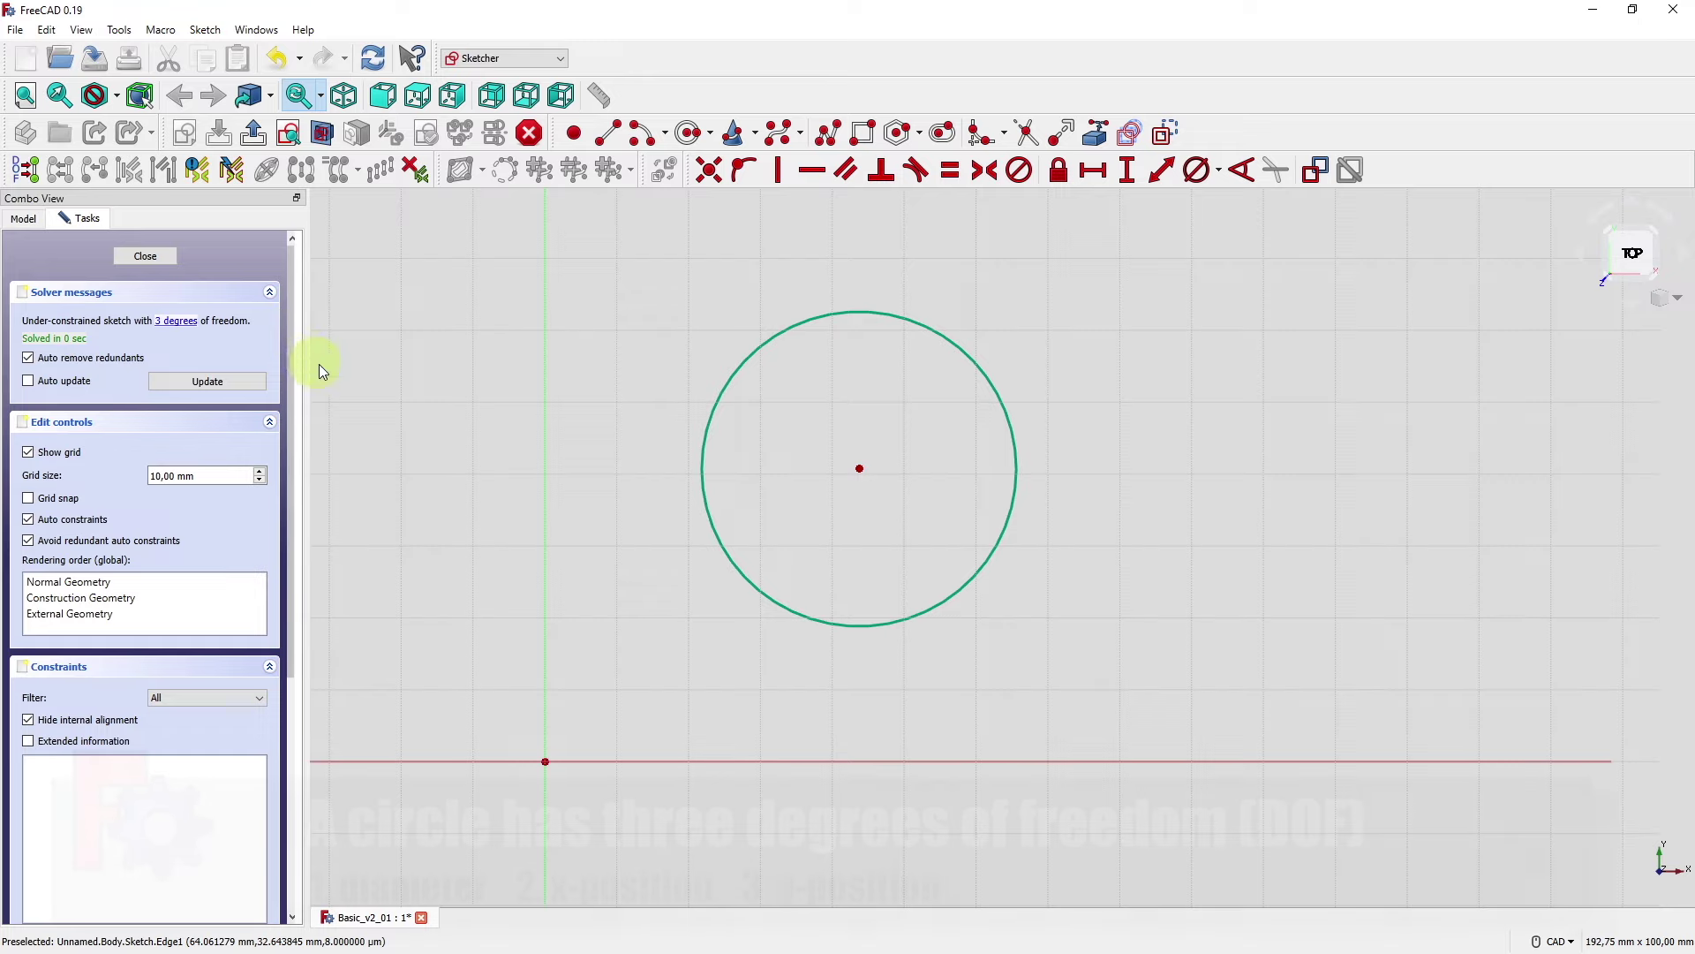
{"action": "mouse_move", "coordinate": [1003, 406]}
{"action": "left_mouse_down"}
{"action": "mouse_move", "coordinate": [1098, 414]}
{"action": "mouse_move", "coordinate": [969, 426]}
{"action": "mouse_move", "coordinate": [984, 421]}
{"action": "left_mouse_up"}
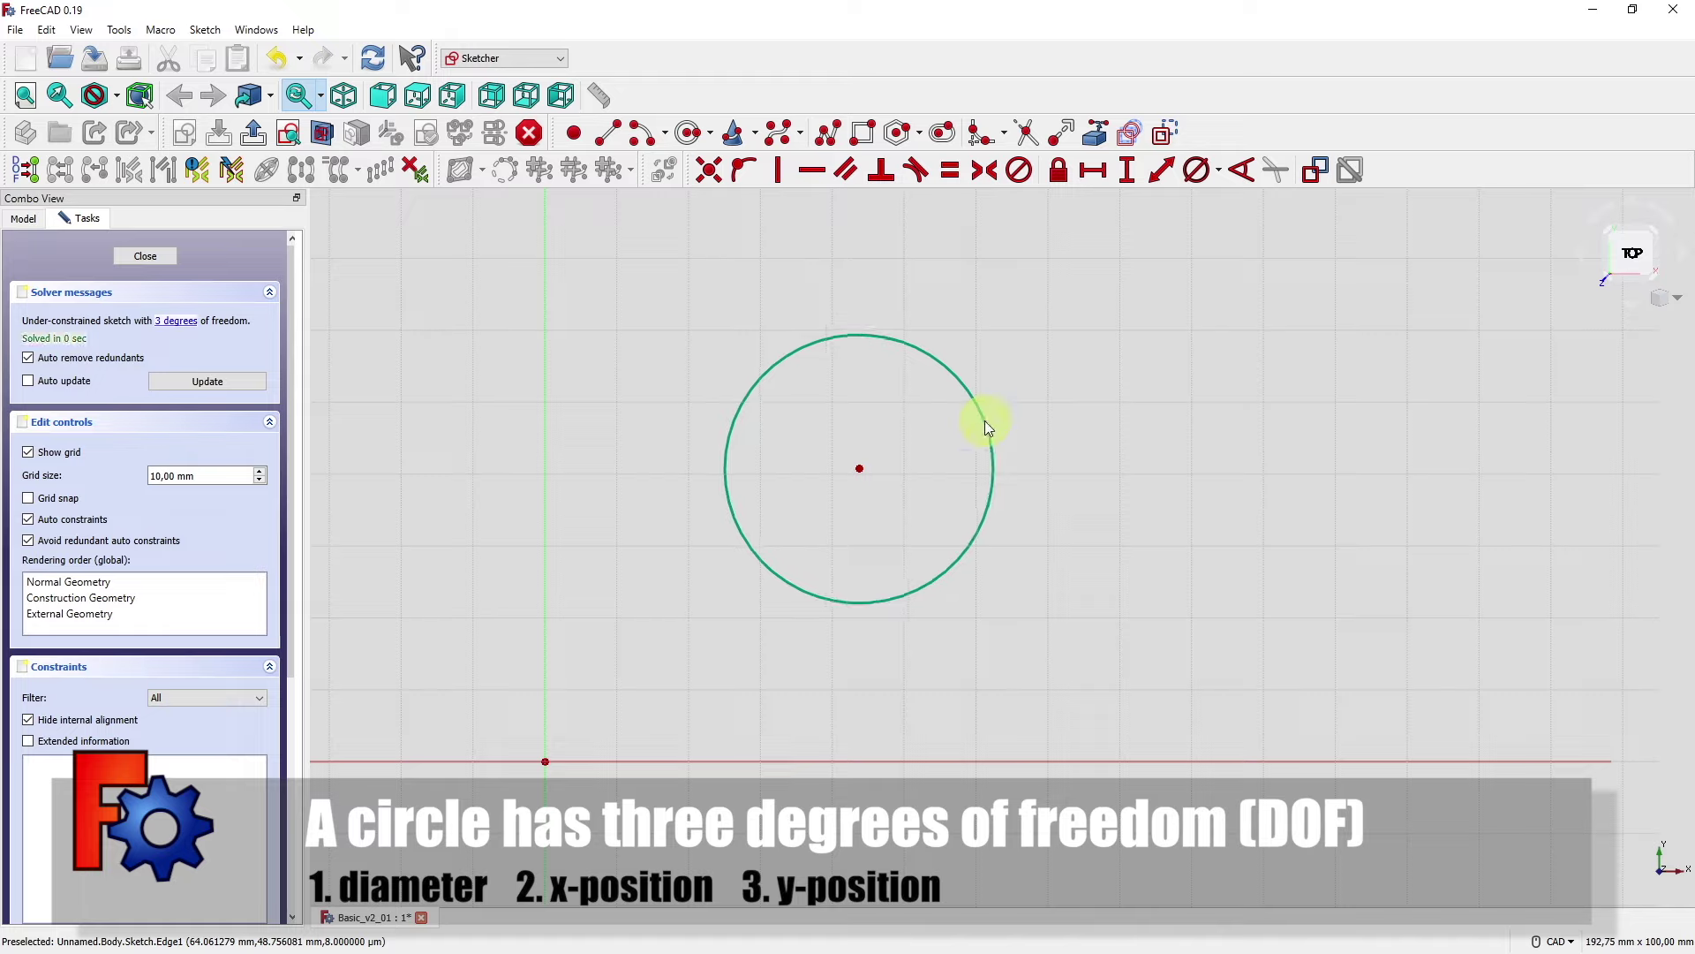
{"action": "mouse_move", "coordinate": [860, 469]}
{"action": "left_mouse_down"}
{"action": "mouse_move", "coordinate": [1028, 470]}
{"action": "mouse_move", "coordinate": [597, 461]}
{"action": "mouse_move", "coordinate": [877, 466]}
{"action": "mouse_move", "coordinate": [853, 501]}
{"action": "mouse_move", "coordinate": [840, 639]}
{"action": "mouse_move", "coordinate": [861, 817]}
{"action": "mouse_move", "coordinate": [889, 456]}
{"action": "left_mouse_up"}
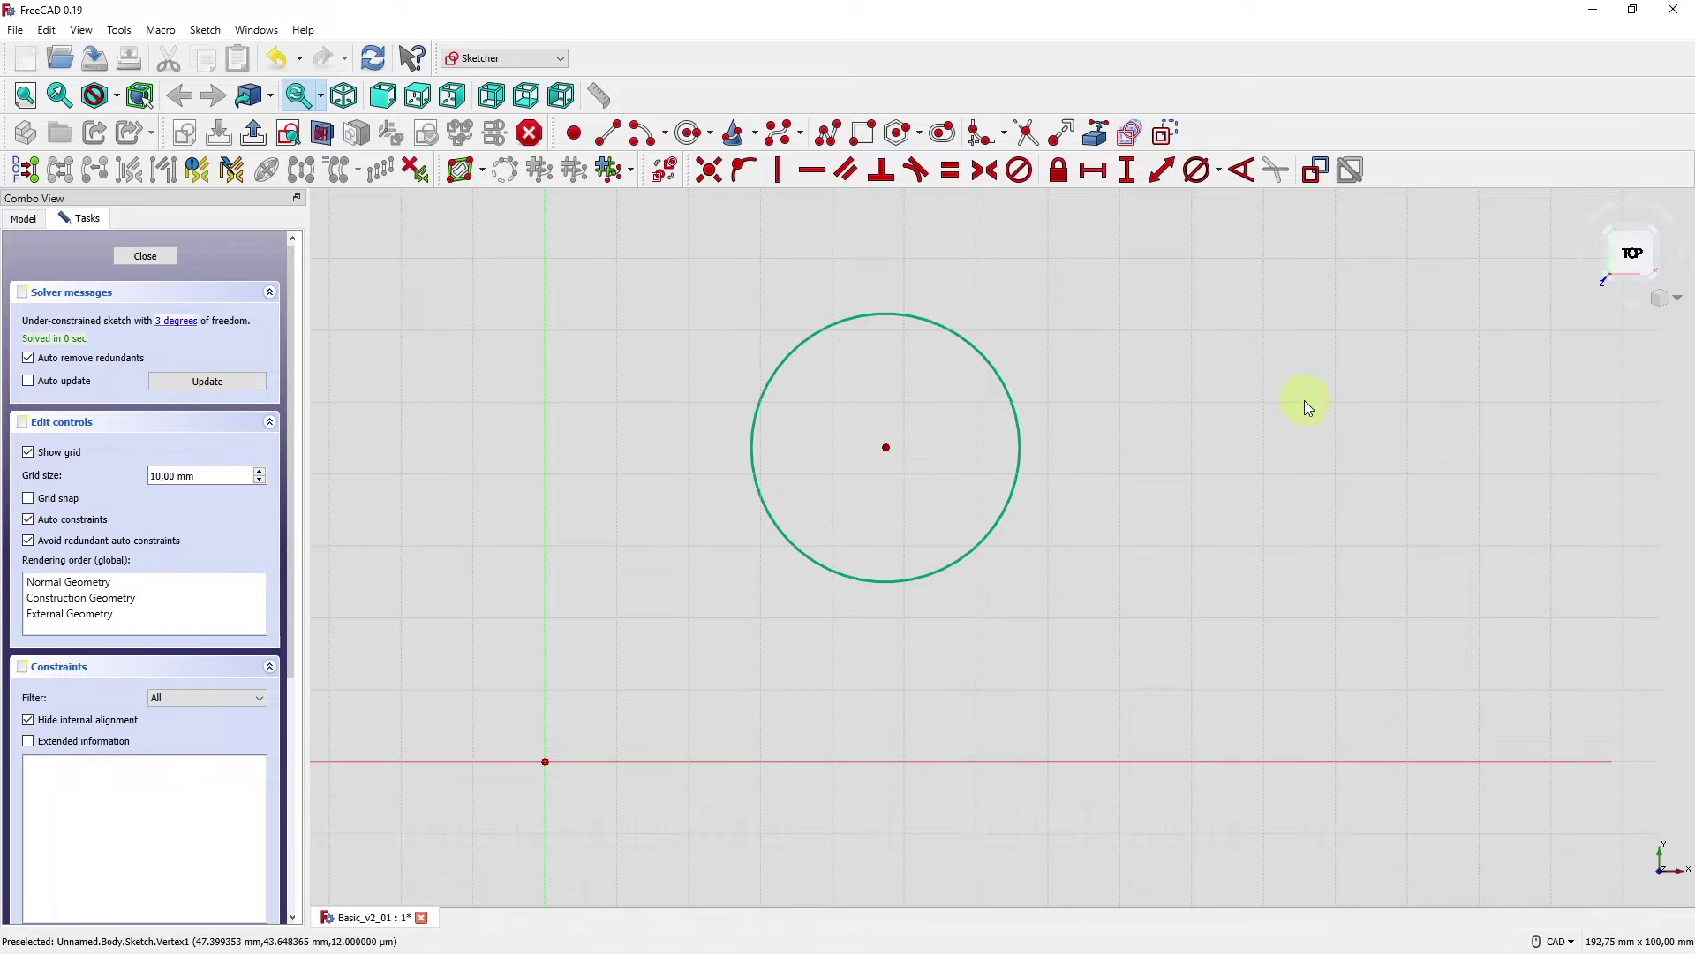
- Constrain the circle's diameter to 25 mm and place the dimension label diagonally outside the circle
{"action": "left_click", "coordinate": [1219, 171]}
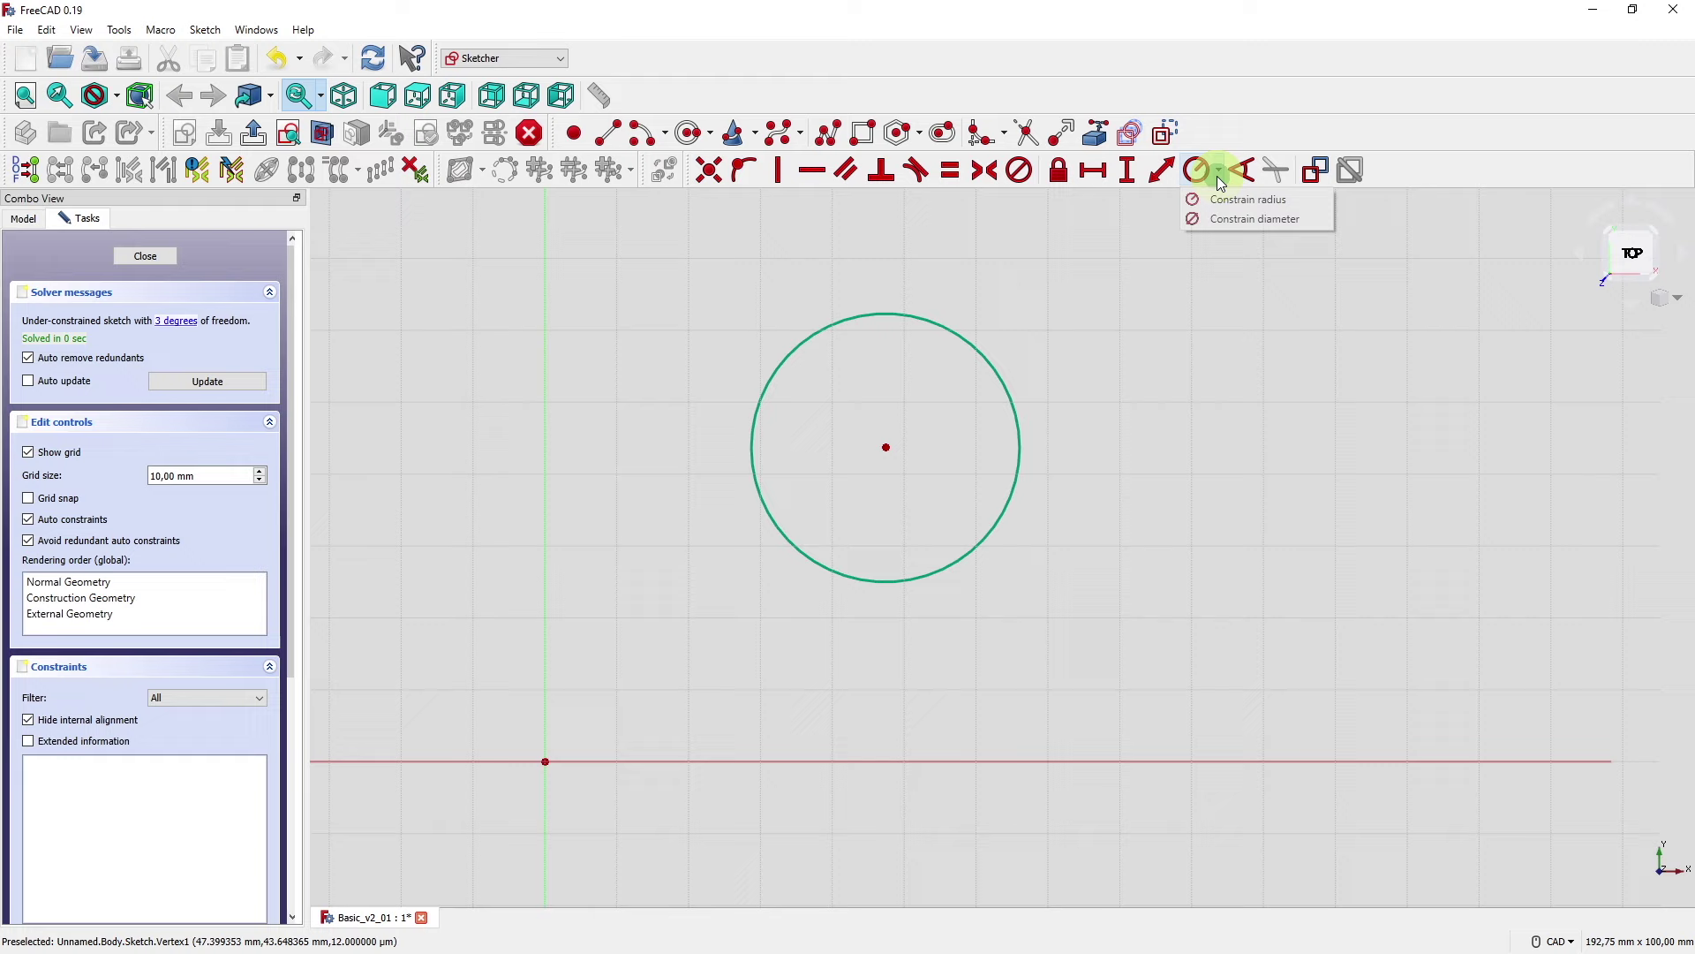
{"action": "left_click", "coordinate": [1276, 220]}
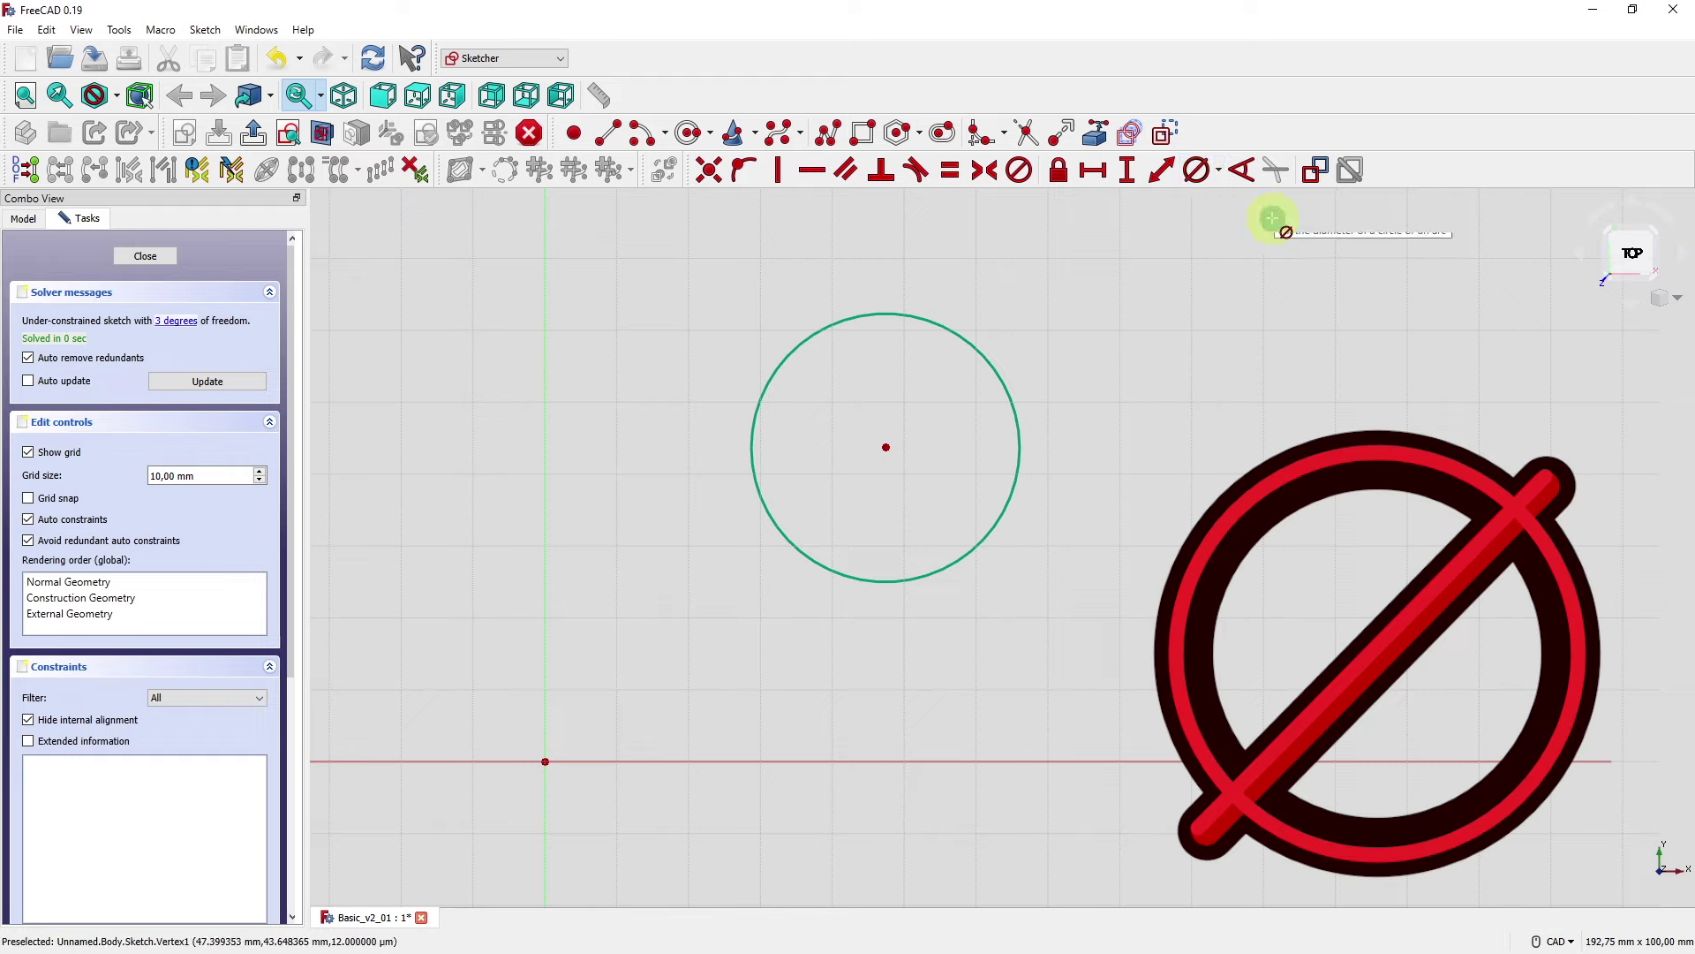
{"action": "left_click", "coordinate": [995, 366]}
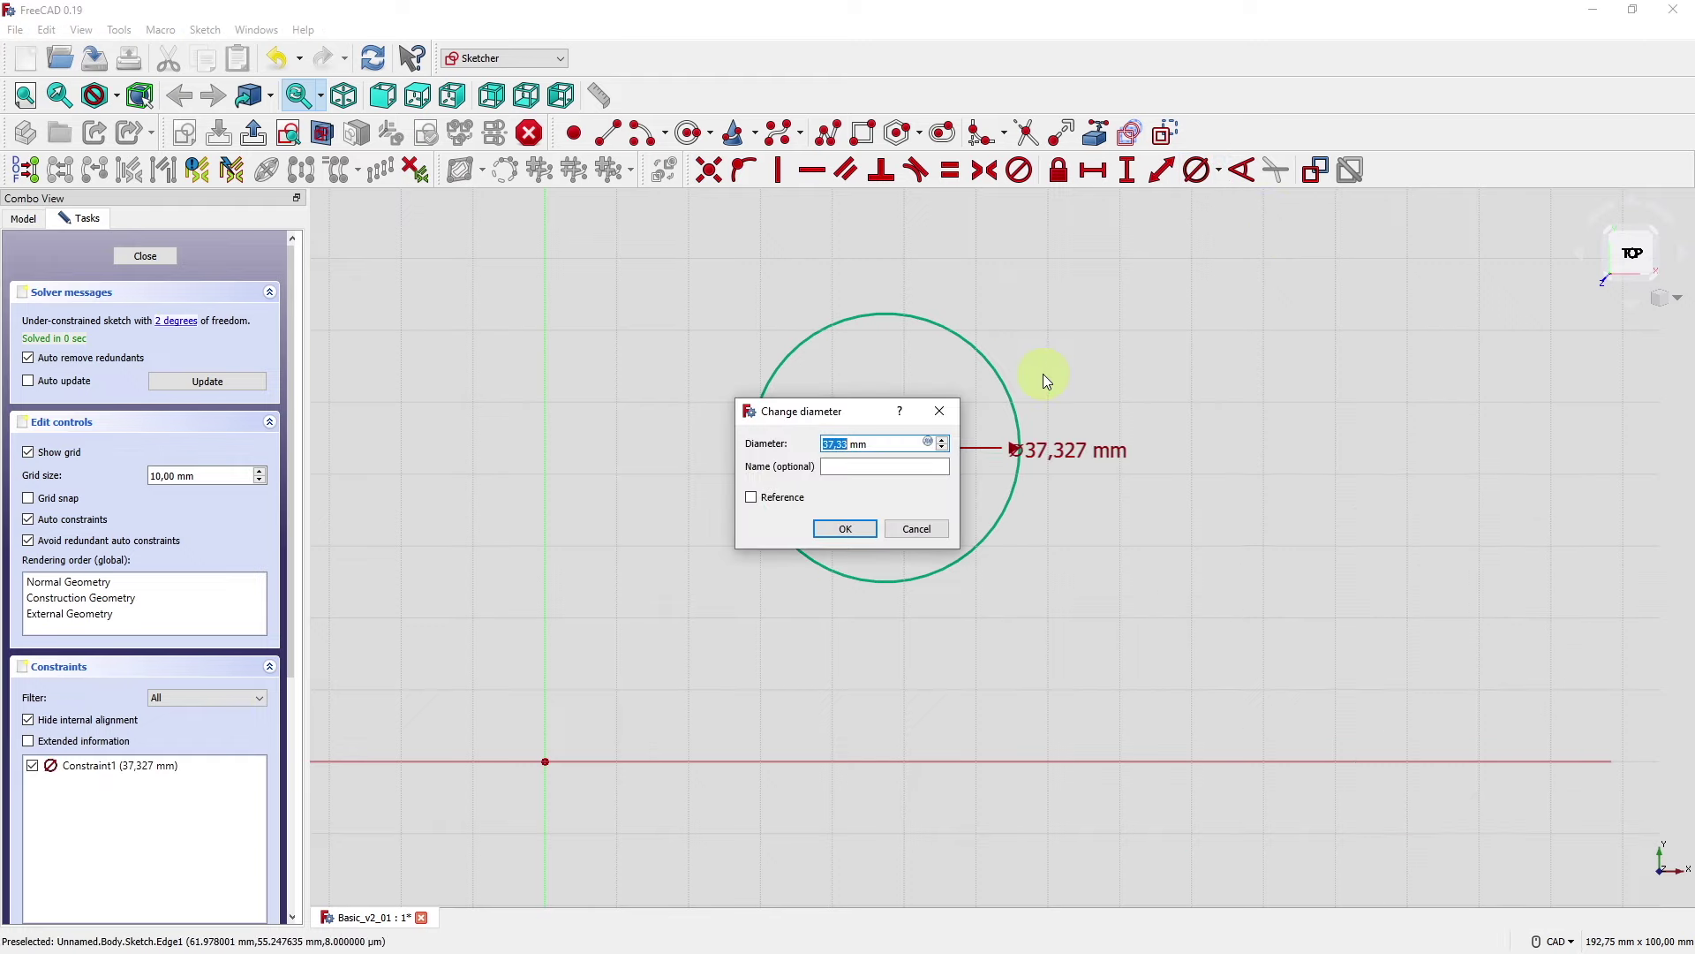
{"action": "type", "text": "25"}
{"action": "key", "text": "Return"}
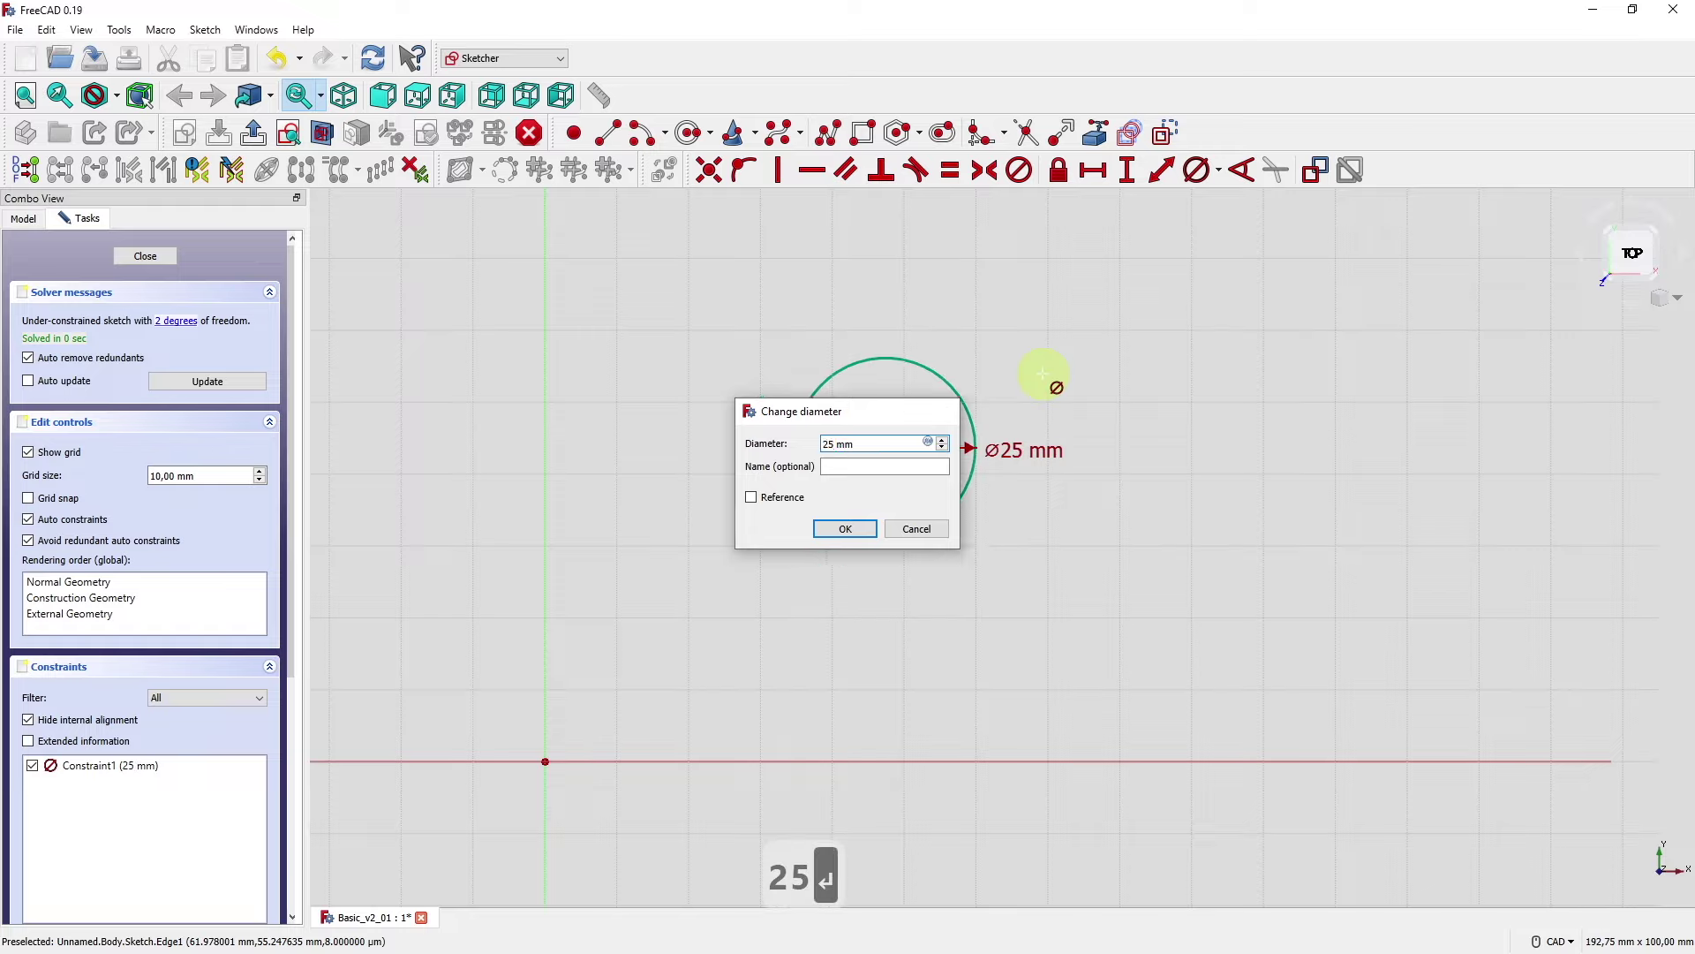
{"action": "left_click_drag", "start_coordinate": [1048, 466], "coordinate": [1055, 346]}
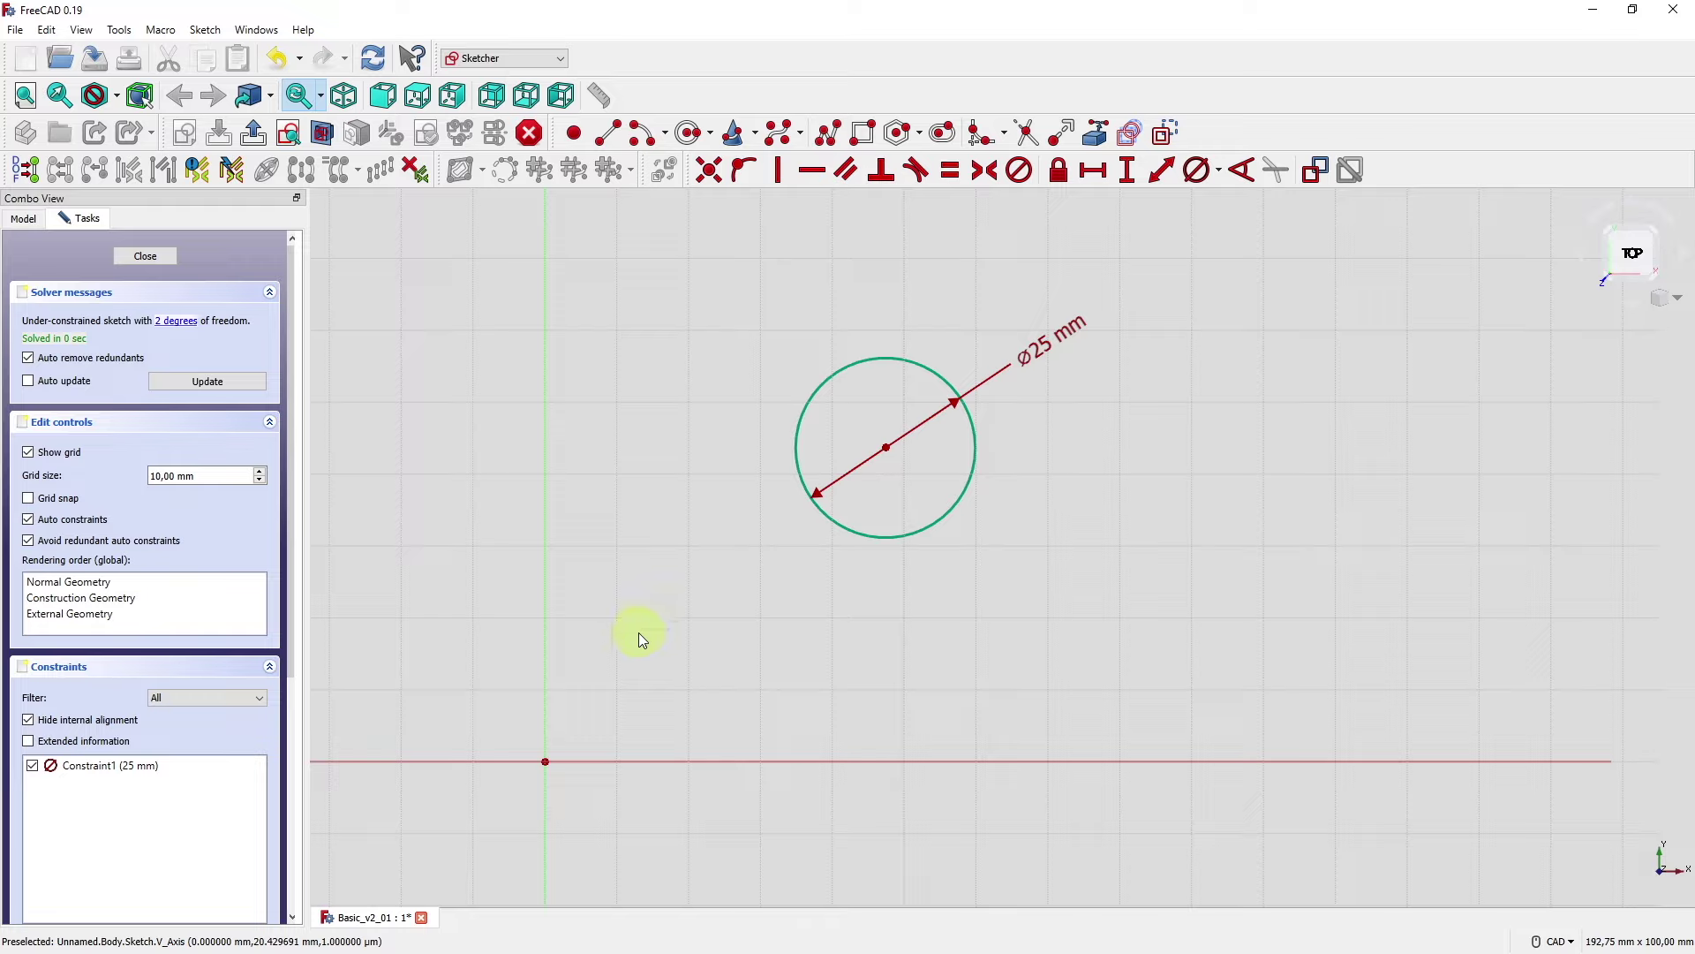
- Constrain the horizontal distance between the origin and the circle's centre to 50 mm
{"action": "left_click", "coordinate": [547, 761]}
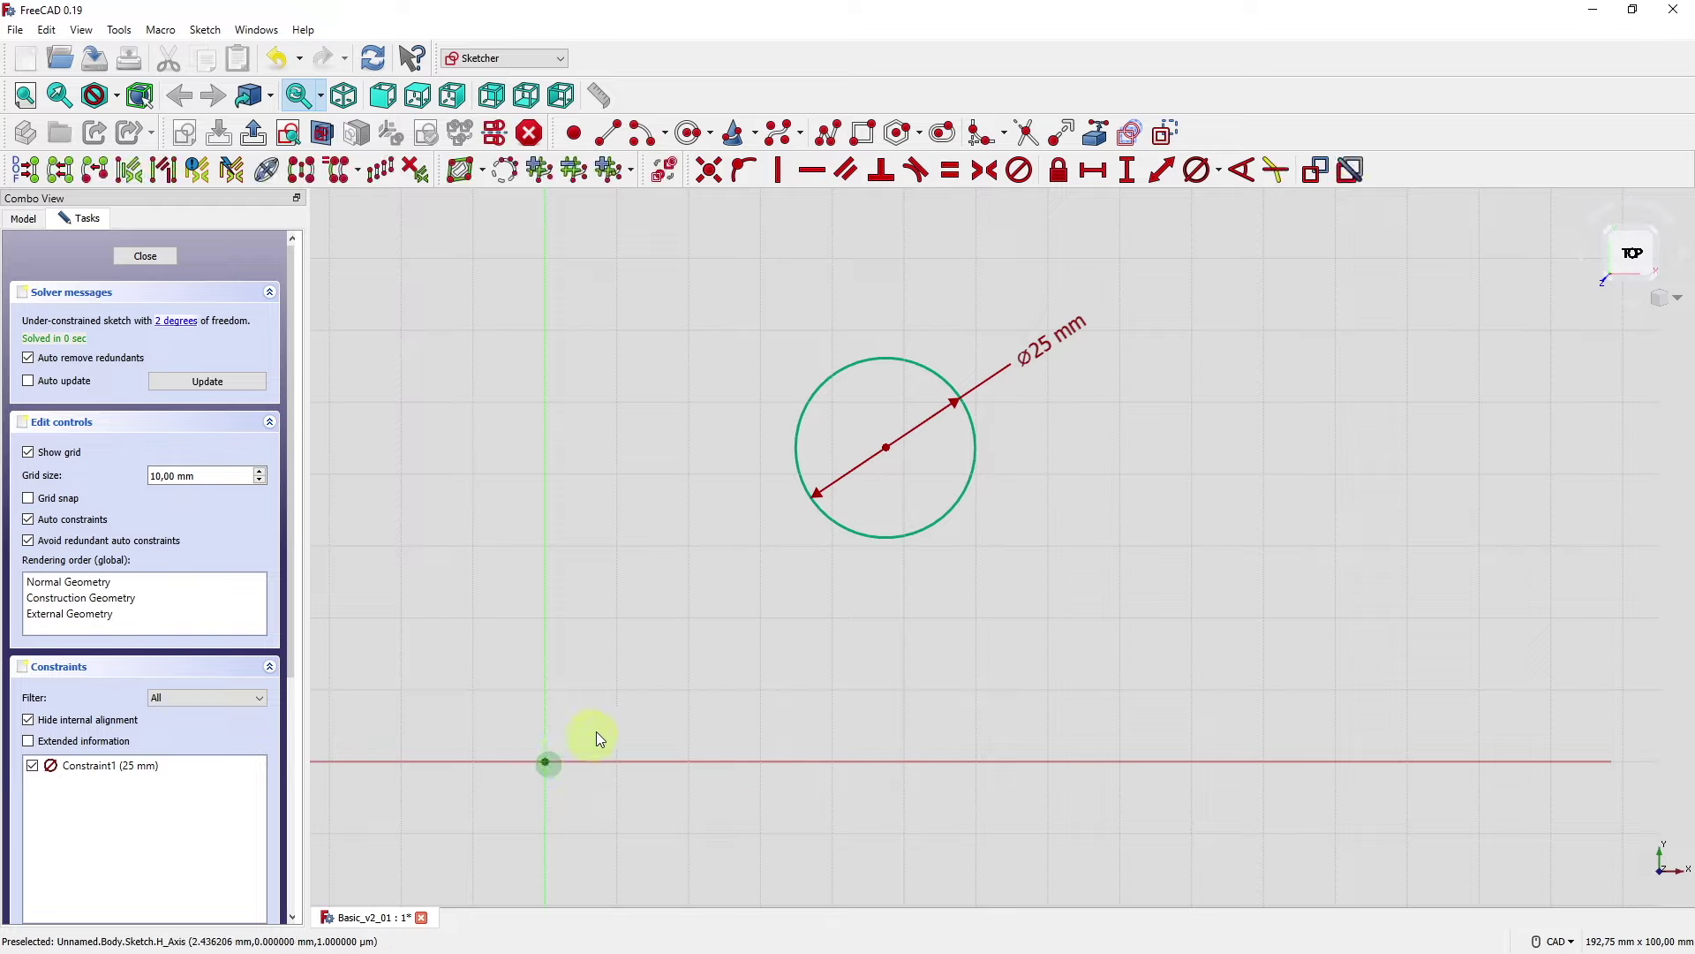
{"action": "left_click", "coordinate": [887, 447]}
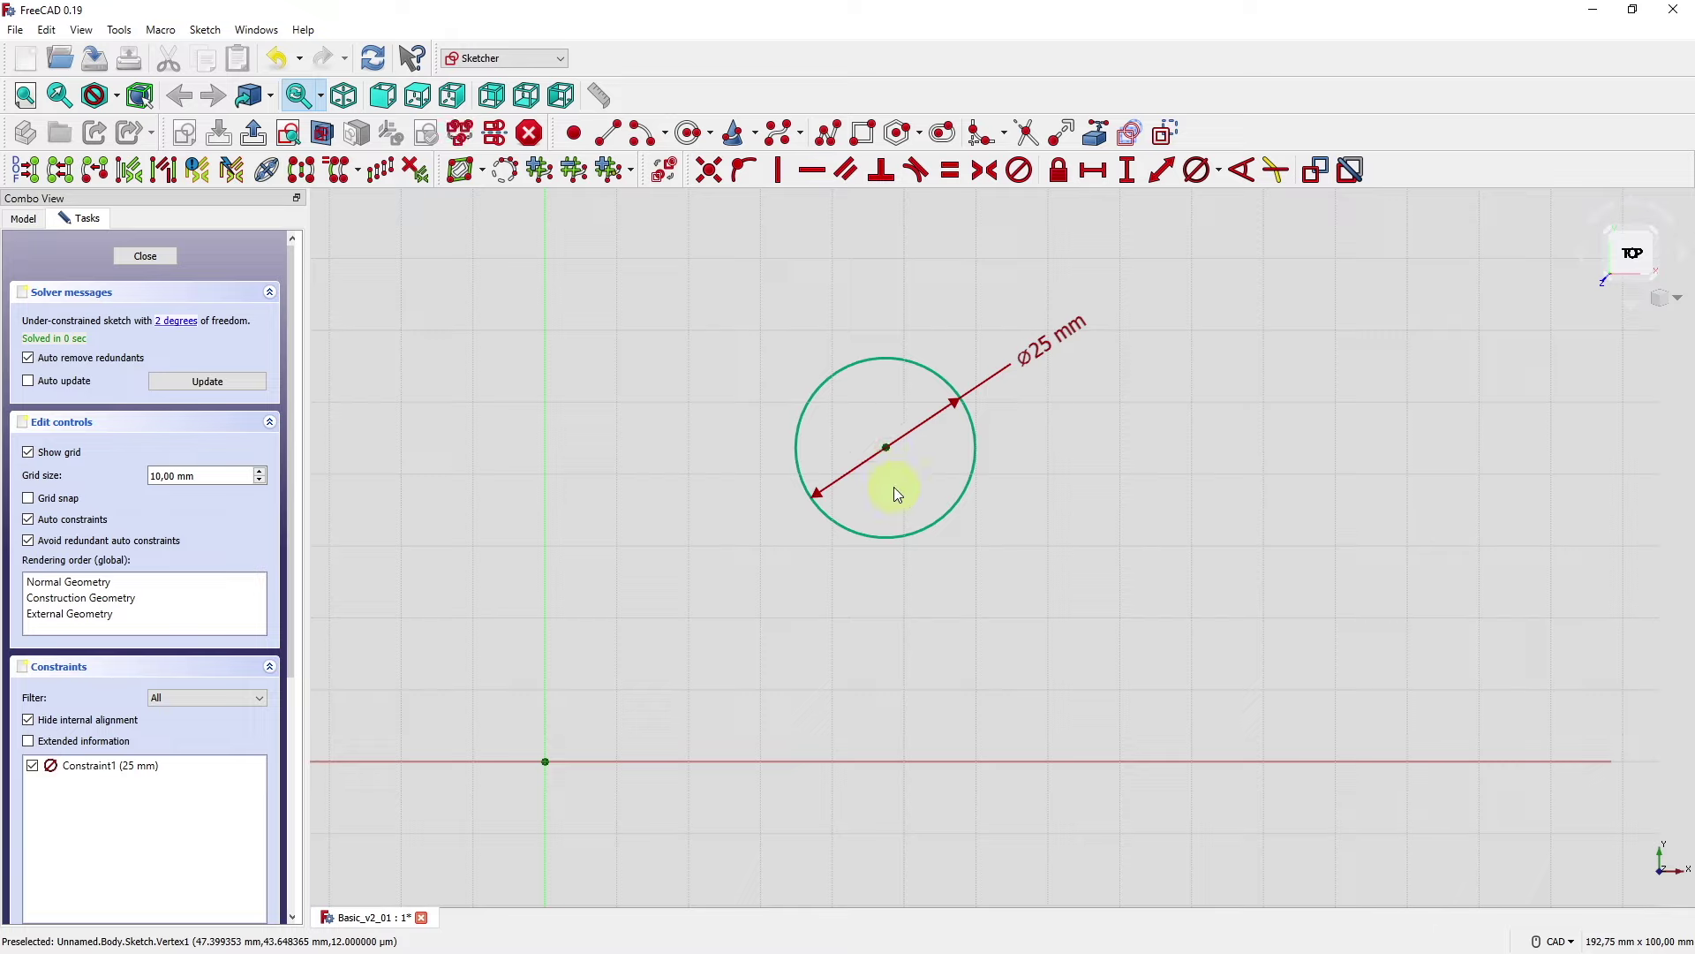
{"action": "left_click", "coordinate": [1091, 170]}
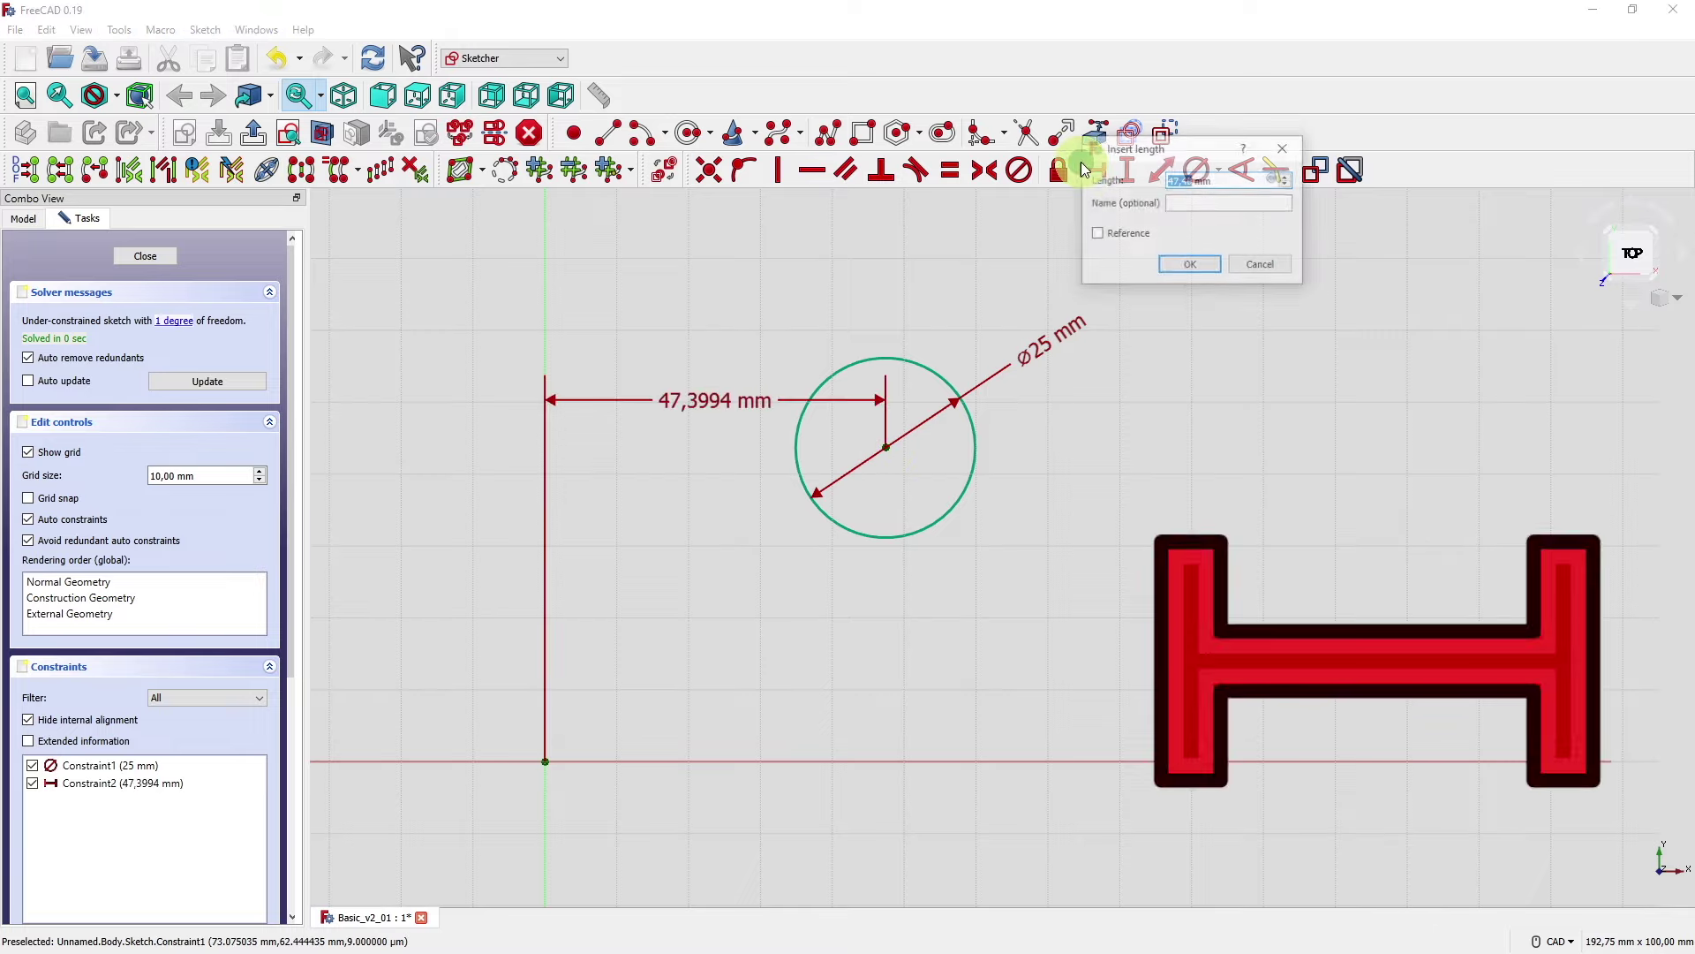
{"action": "key", "text": "BackSpace"}
{"action": "type", "text": "50"}
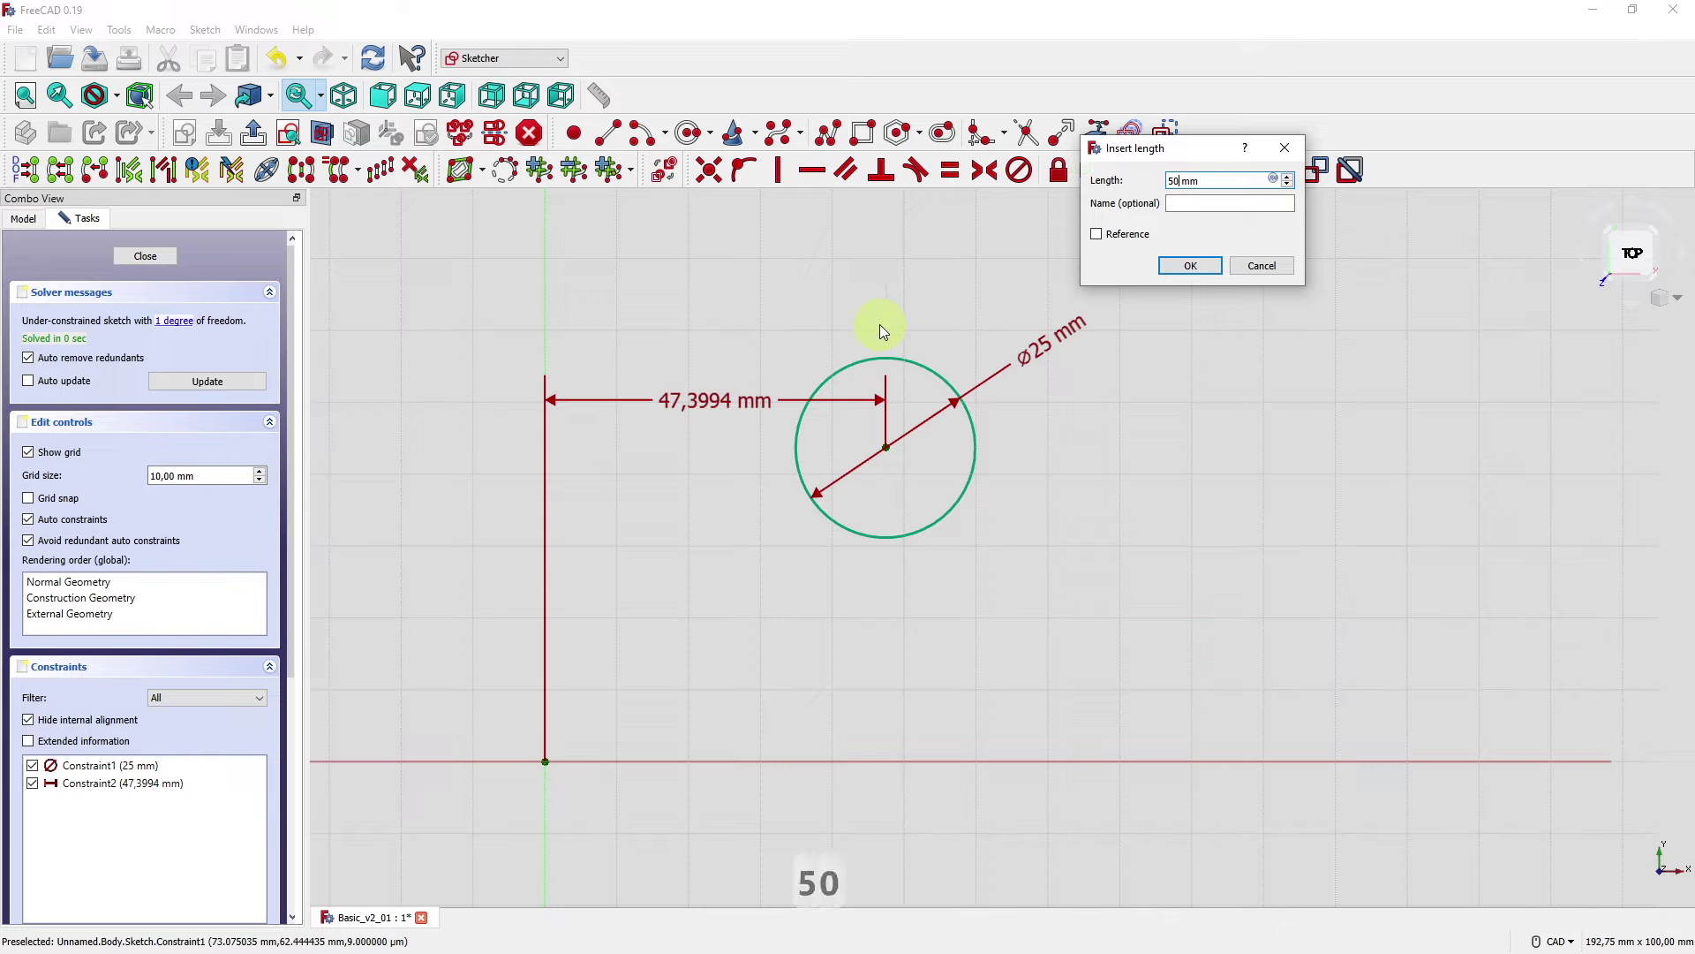
{"action": "left_click", "coordinate": [1215, 264]}
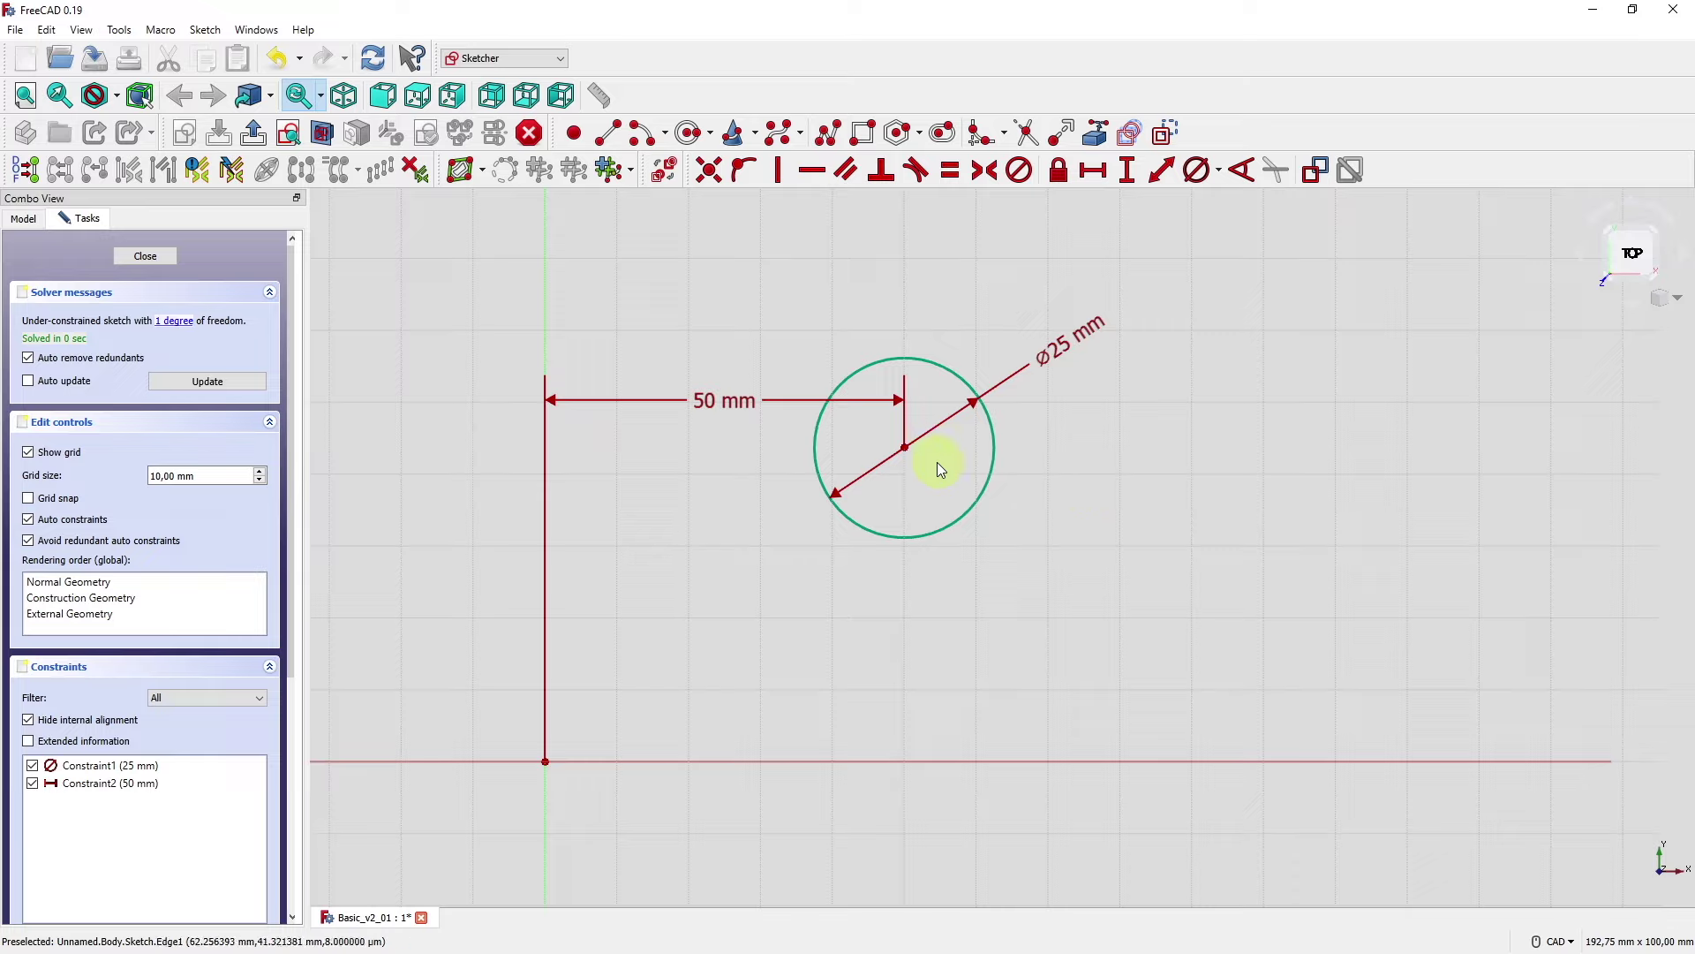
- Constrain the vertical distance between the circle's centre and the origin to 25 mm and move its dimension label clear of the circle
{"action": "left_click_drag", "start_coordinate": [908, 448], "coordinate": [906, 379]}
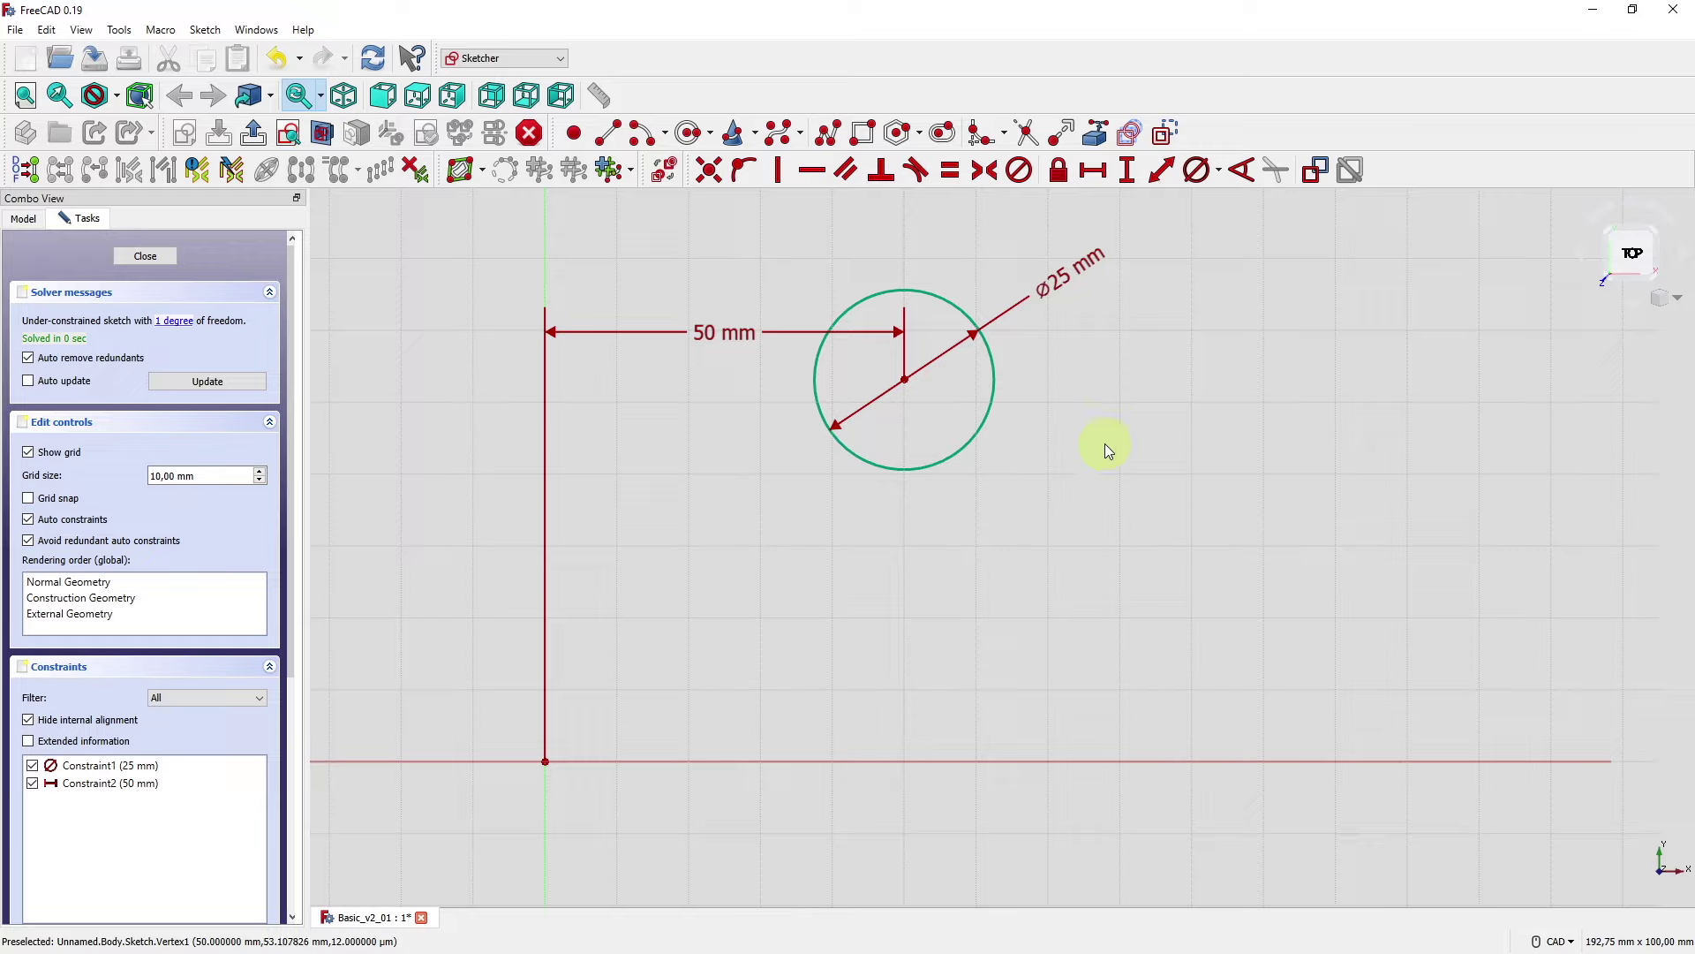
{"action": "left_click", "coordinate": [908, 377]}
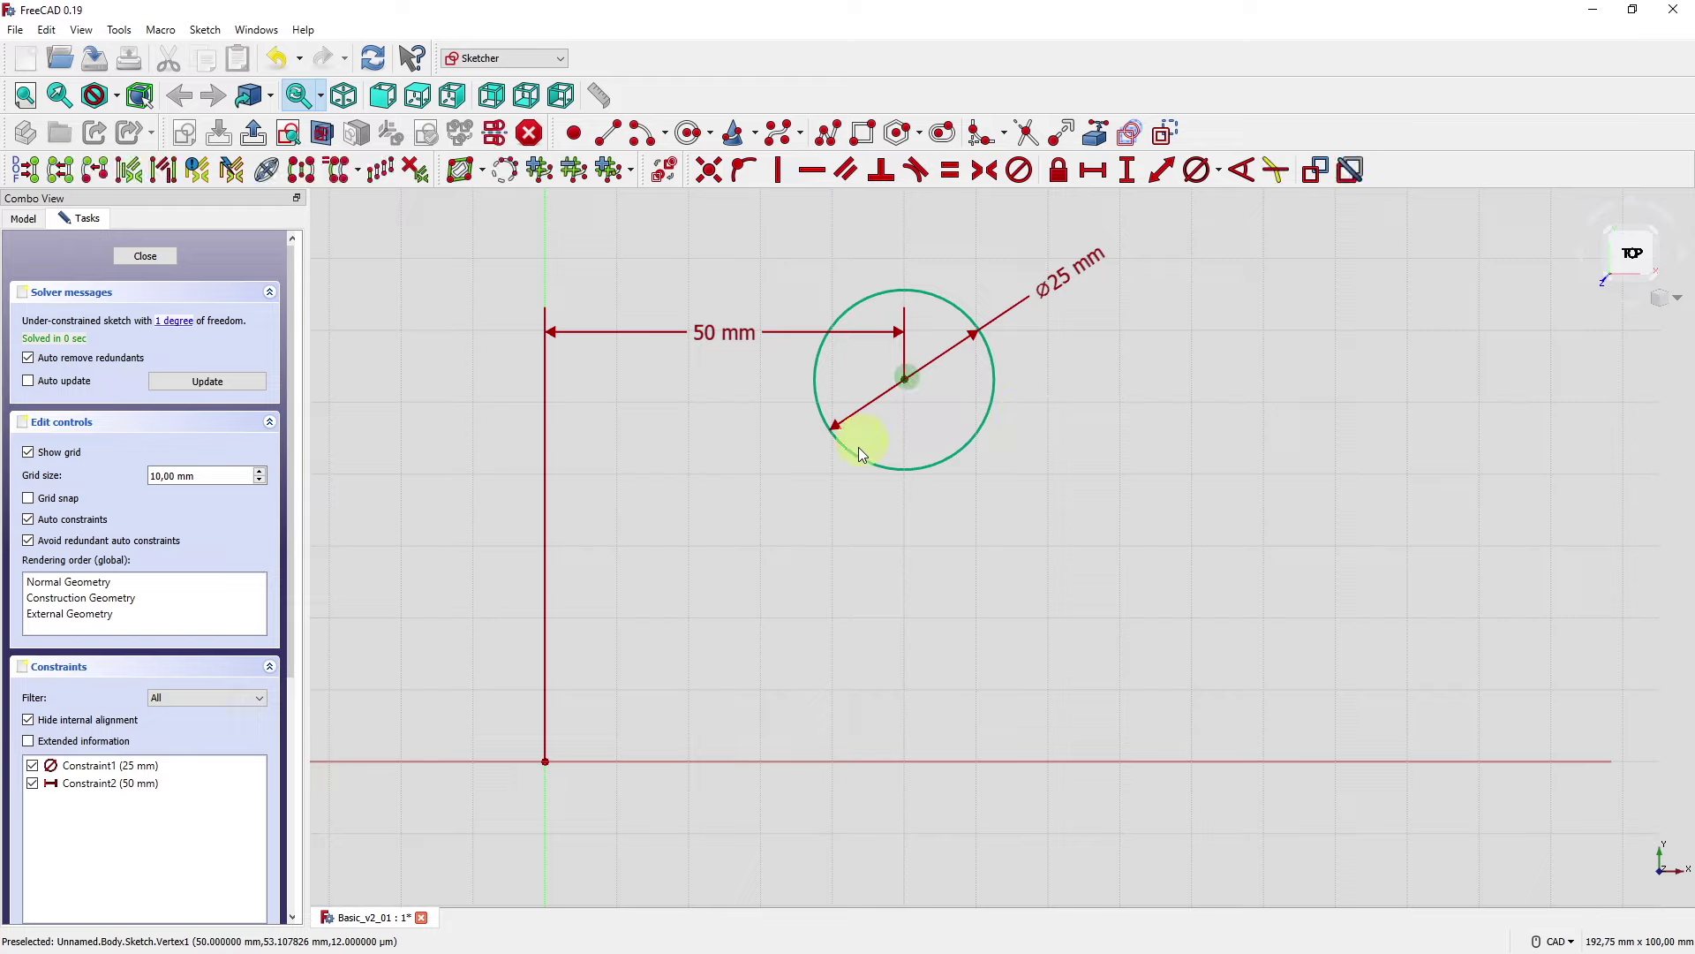
{"action": "left_click", "coordinate": [545, 760]}
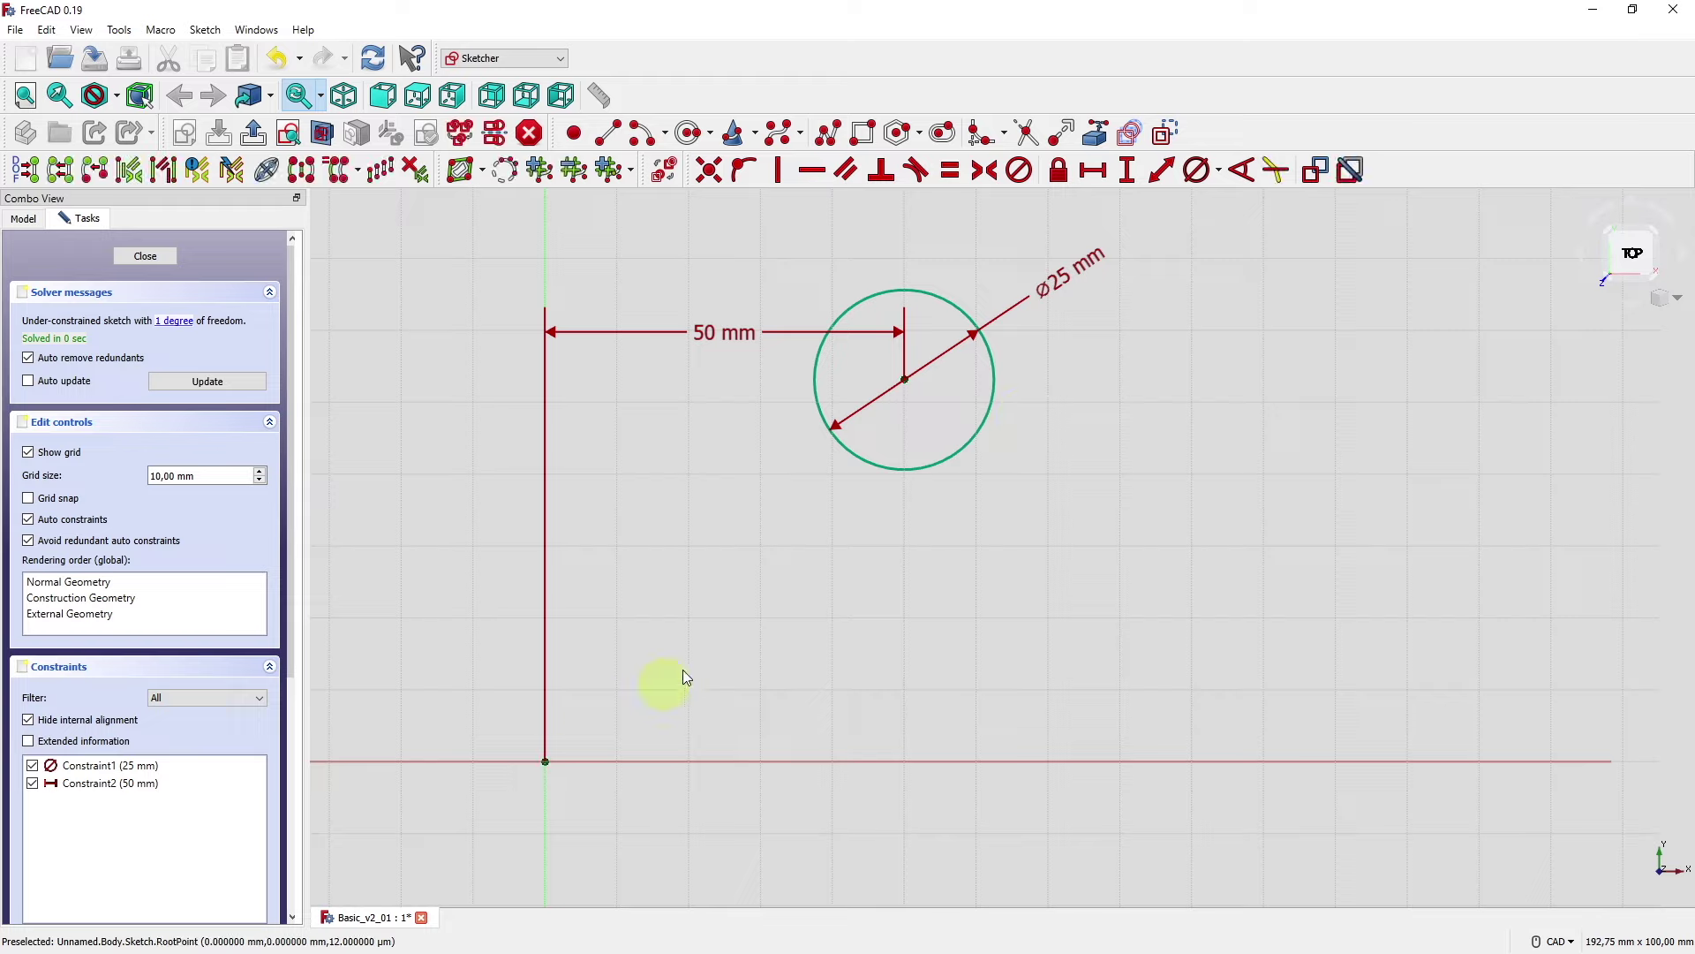
{"action": "left_click", "coordinate": [1127, 171]}
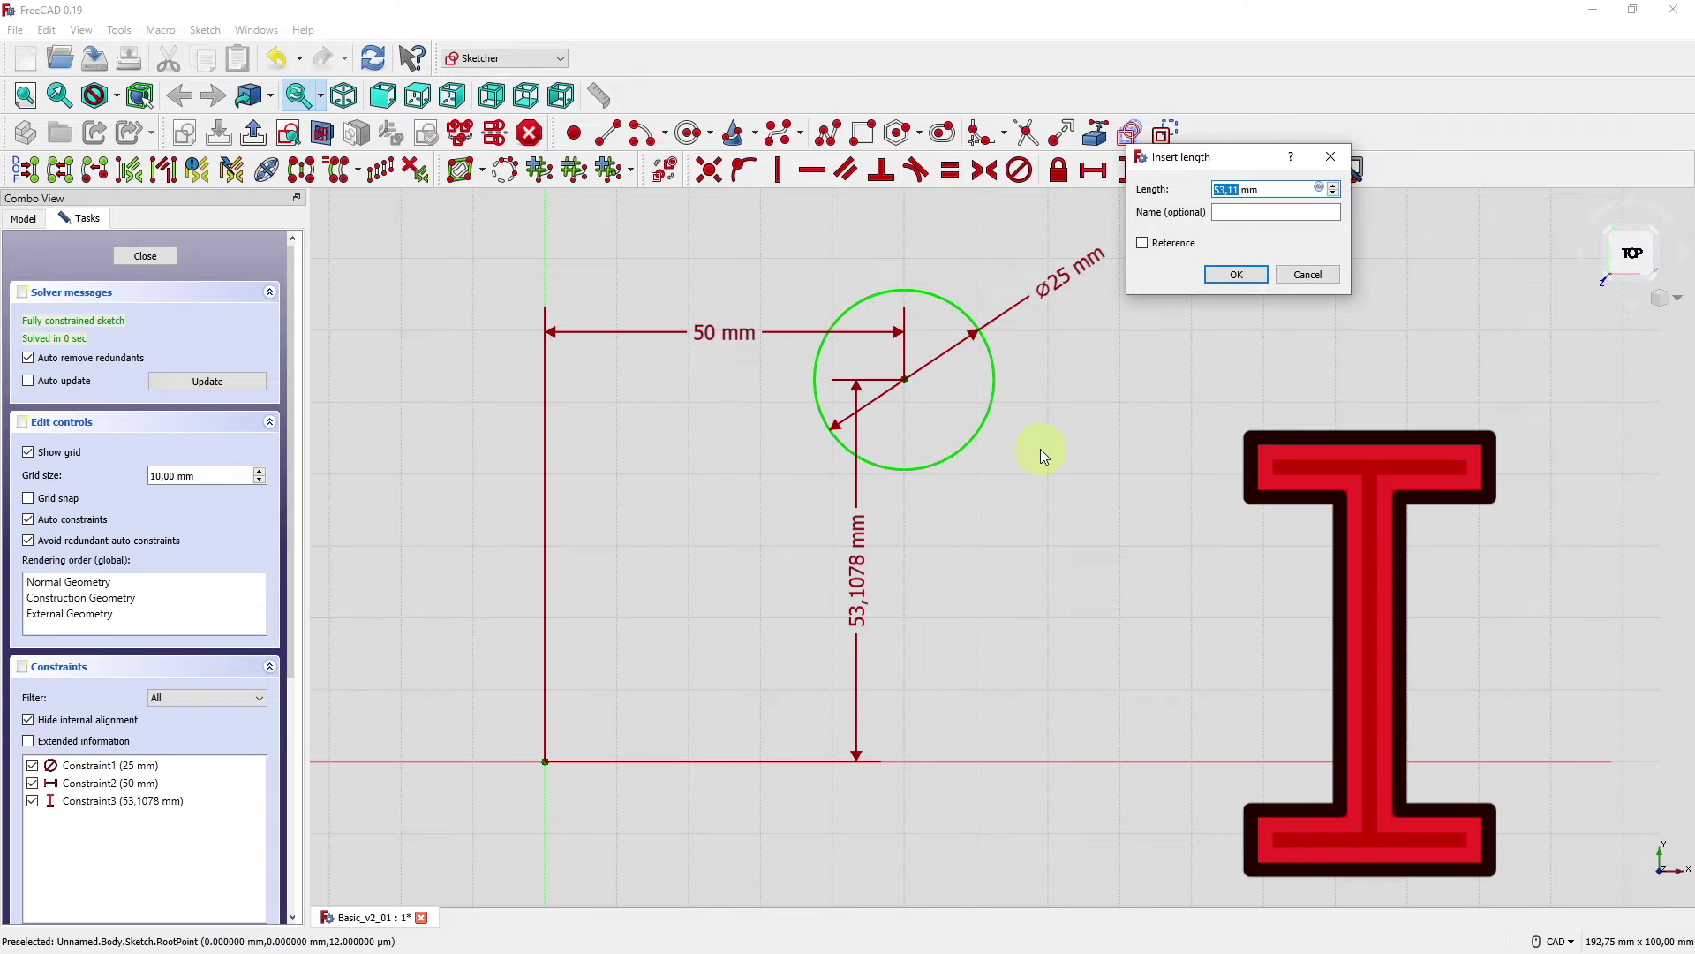
{"action": "type", "text": "25"}
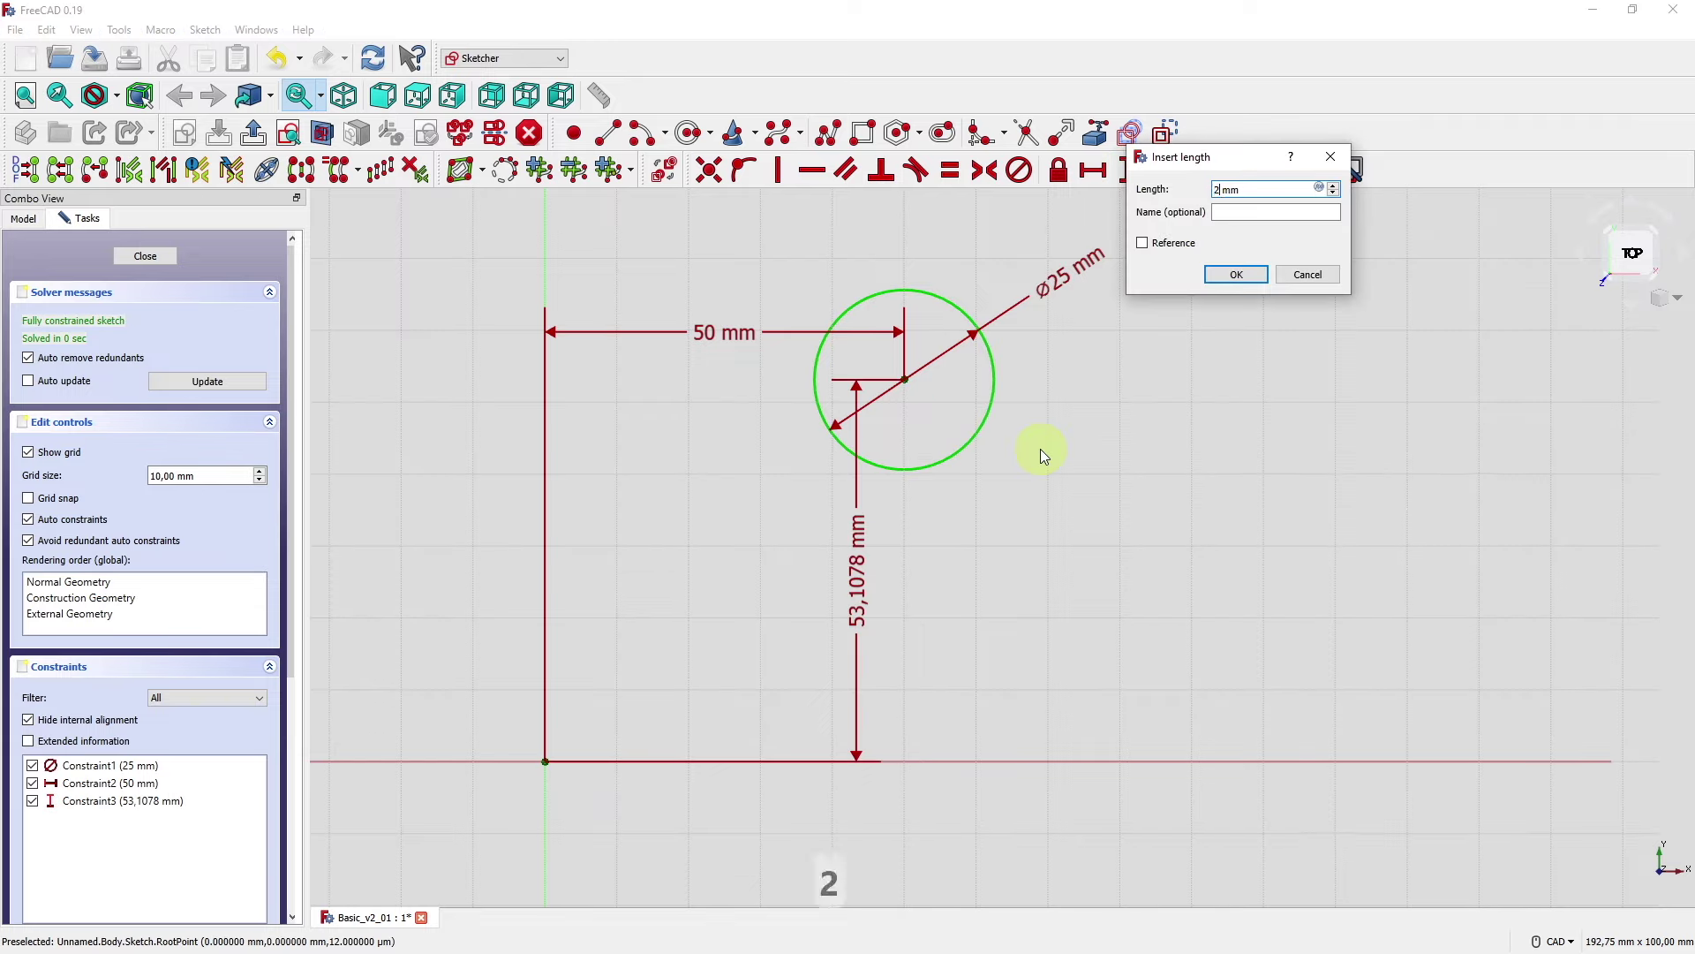
{"action": "key", "text": "Return"}
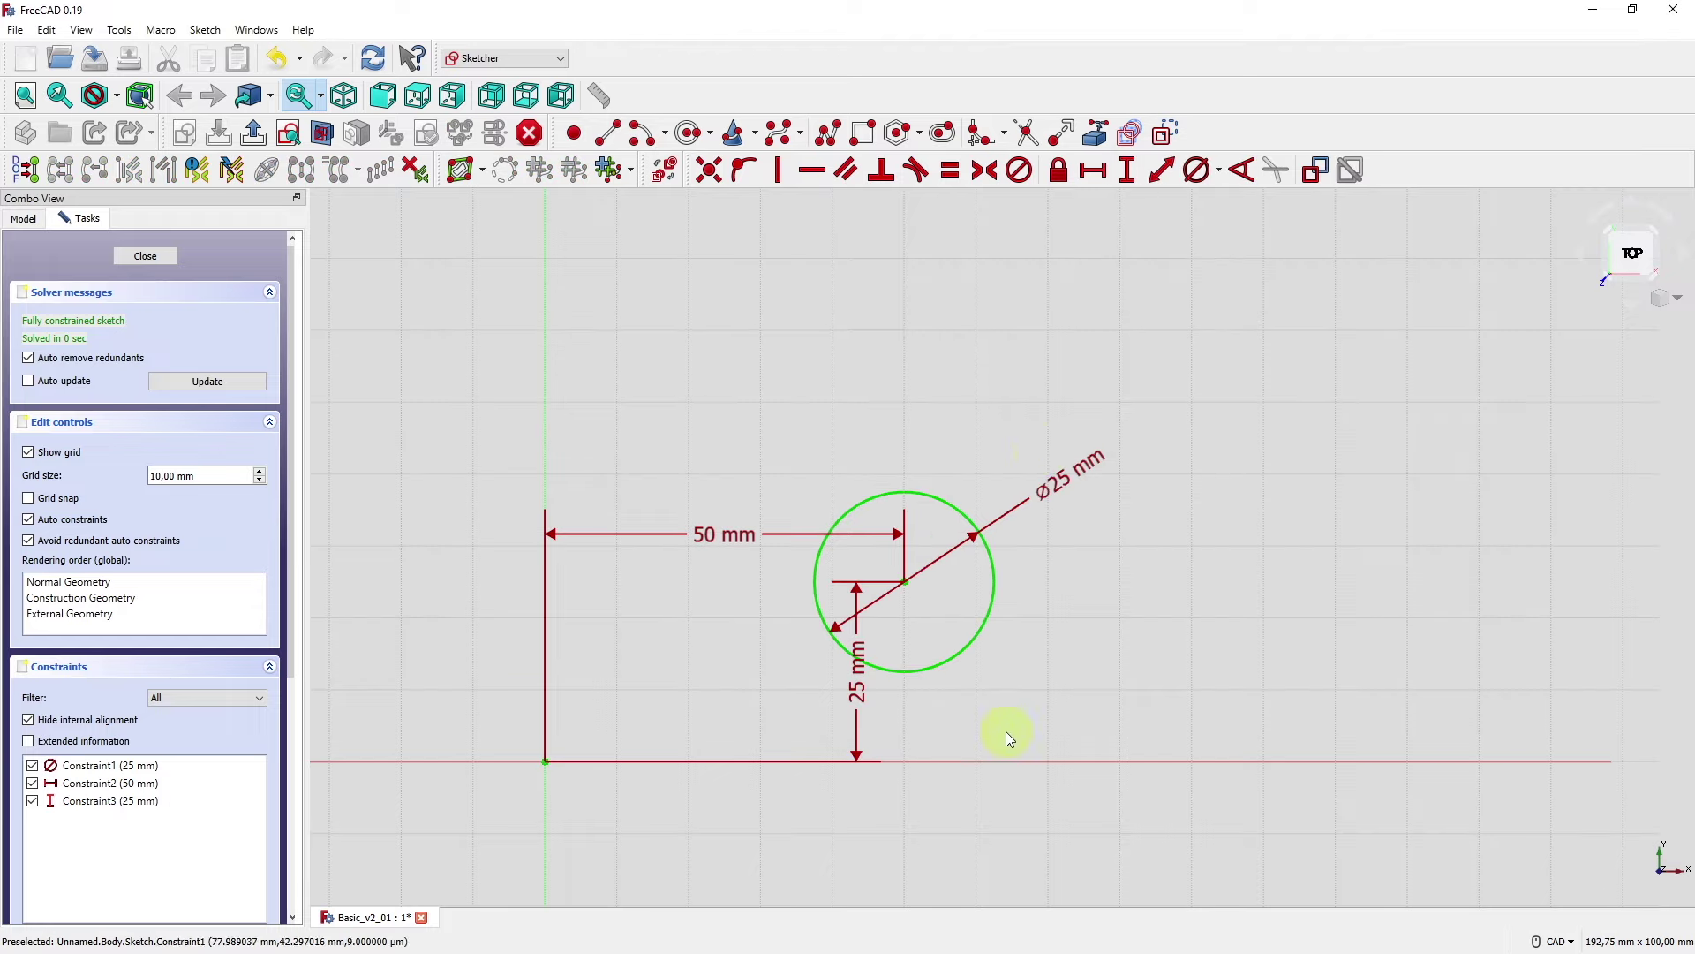
{"action": "left_click_drag", "start_coordinate": [853, 691], "coordinate": [778, 698]}
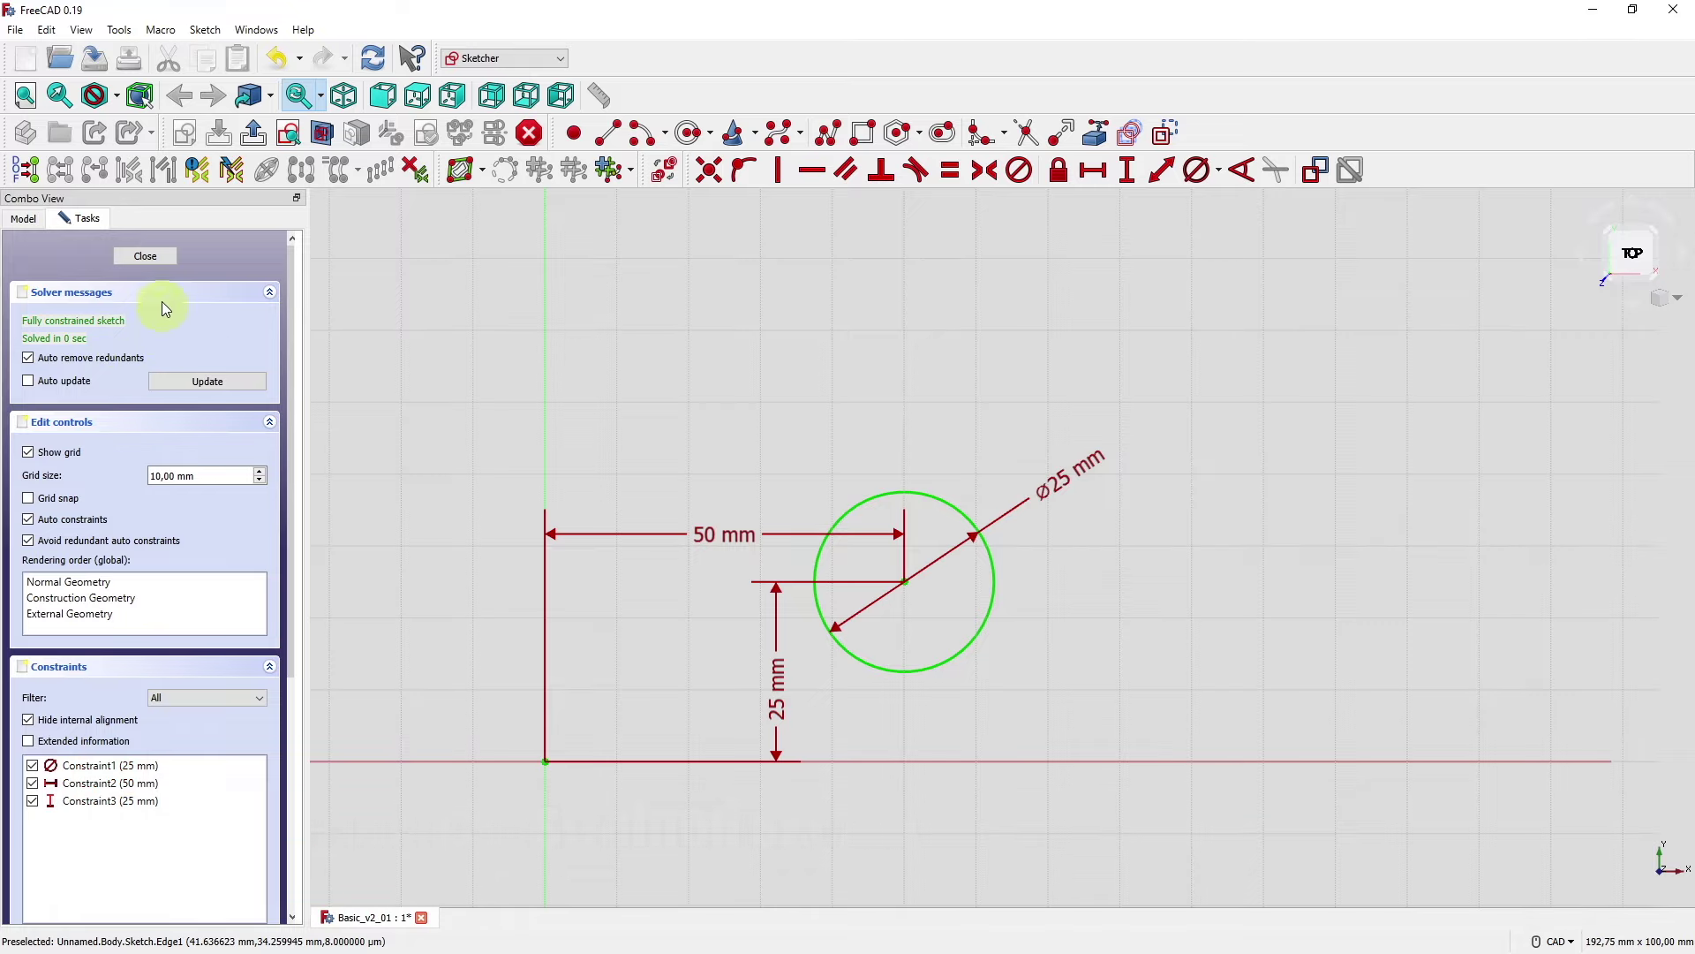
- Close the sketch and revolve the circle by 180° around the Base X axis in the reversed direction
{"action": "left_click", "coordinate": [151, 257]}
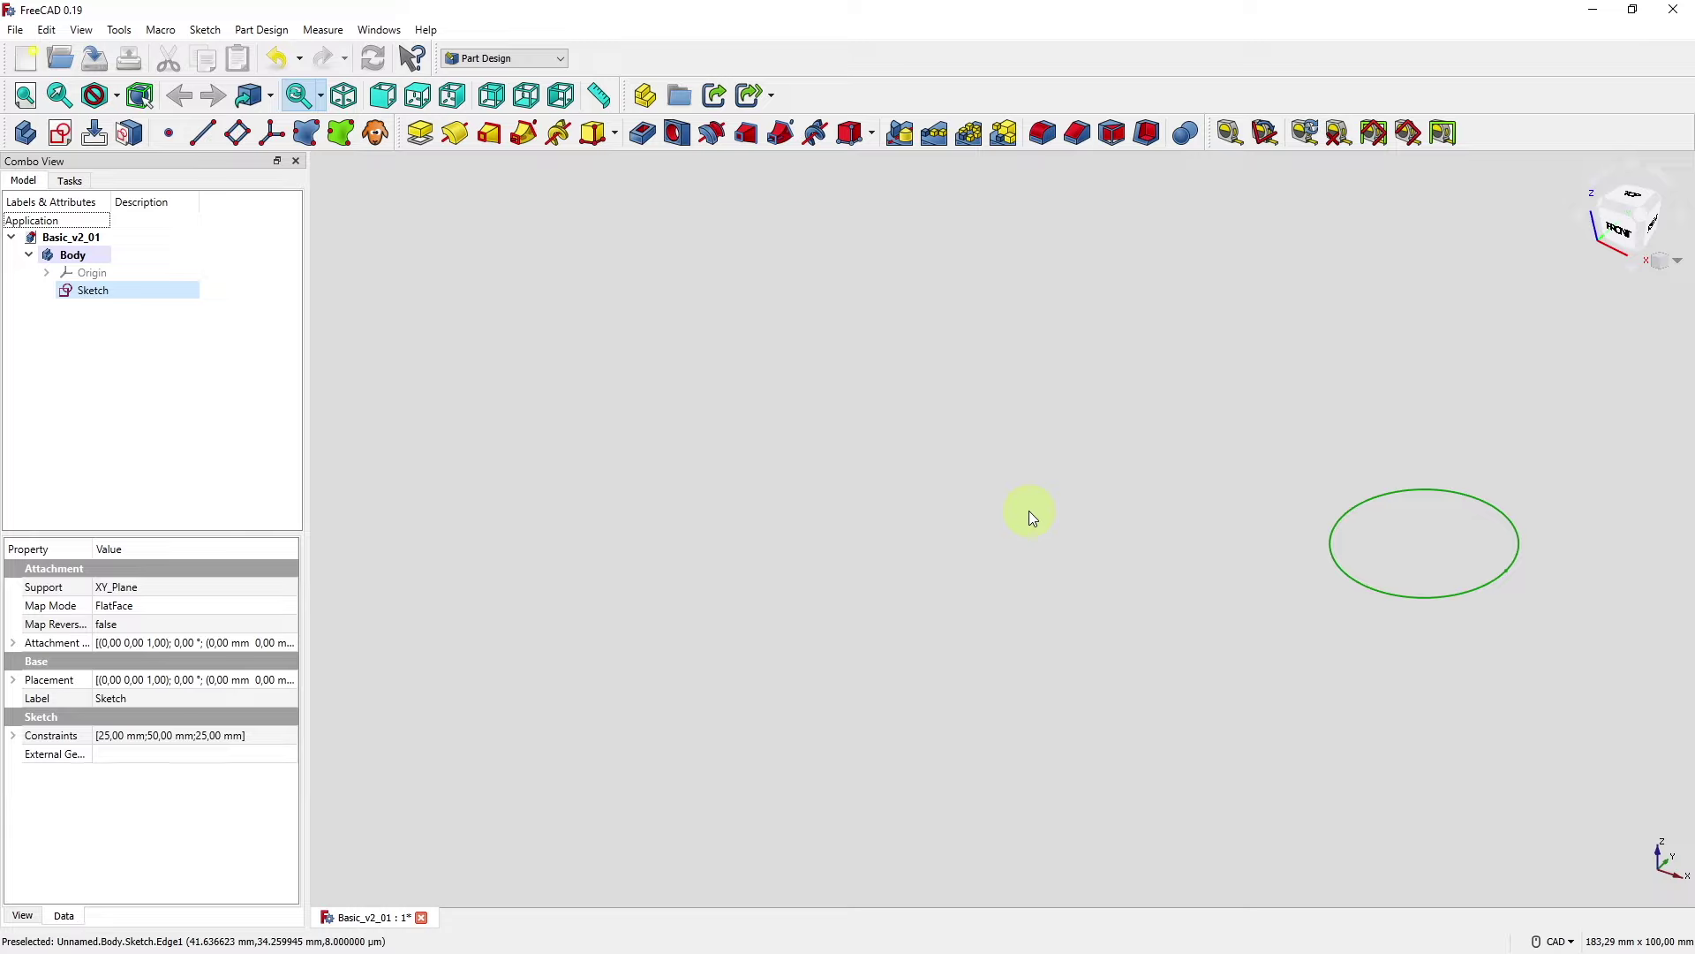
{"action": "left_click", "coordinate": [453, 137]}
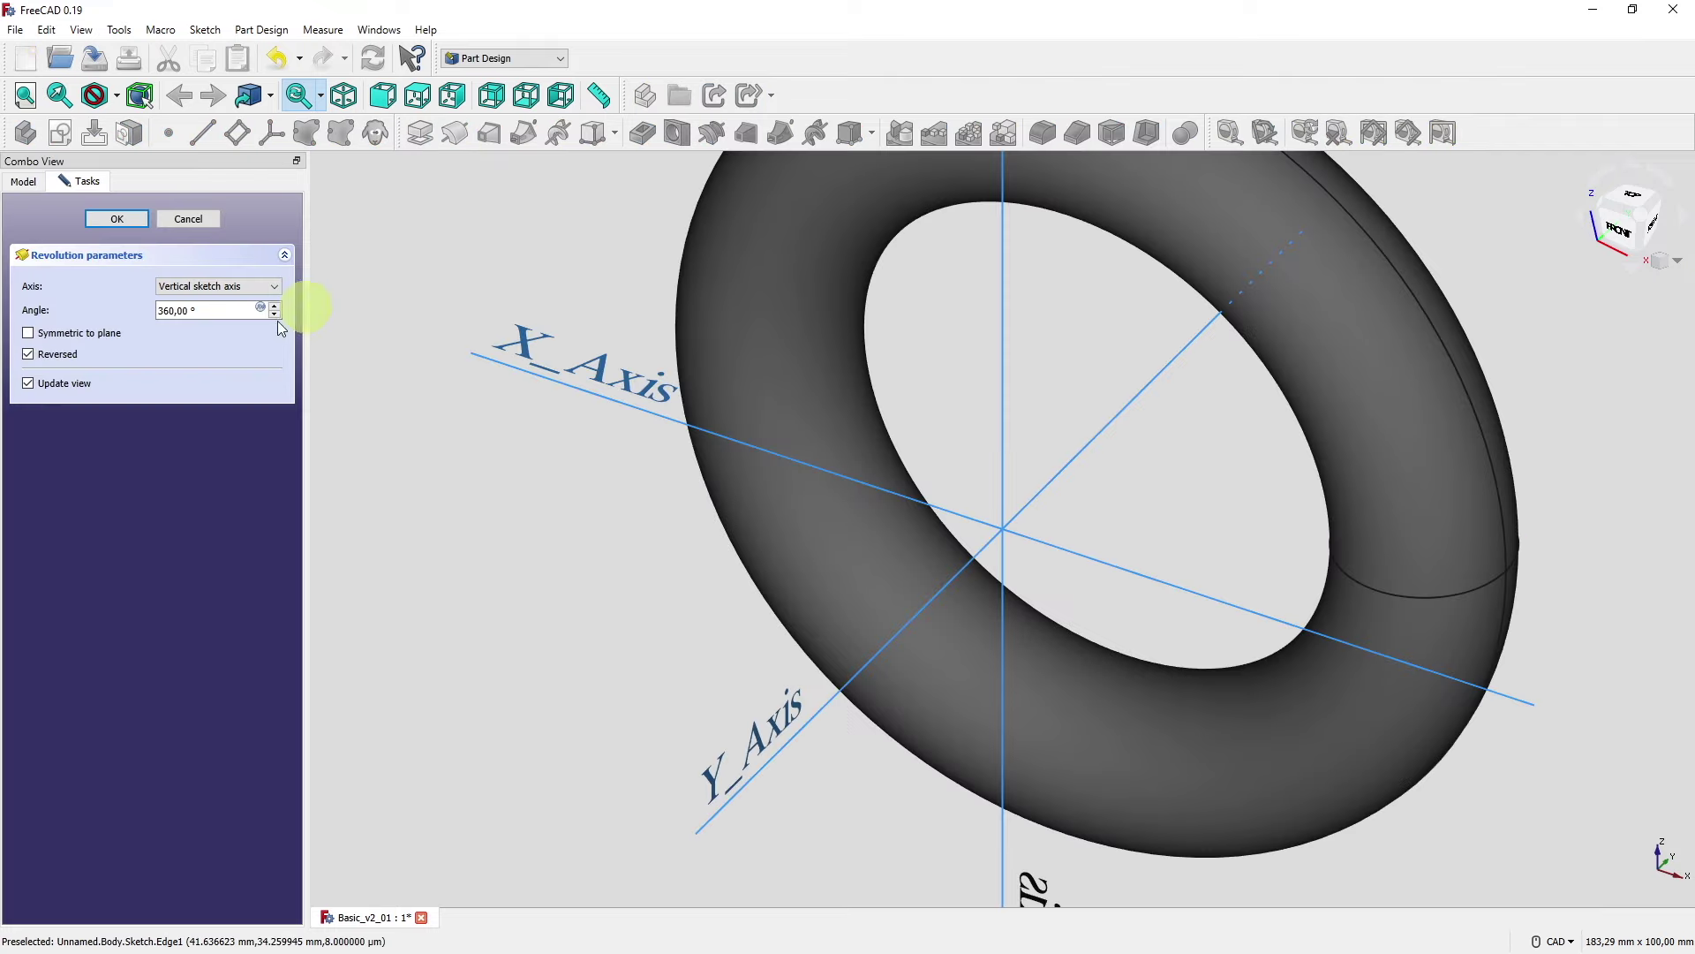
{"action": "left_click", "coordinate": [212, 285]}
{"action": "left_click", "coordinate": [206, 326]}
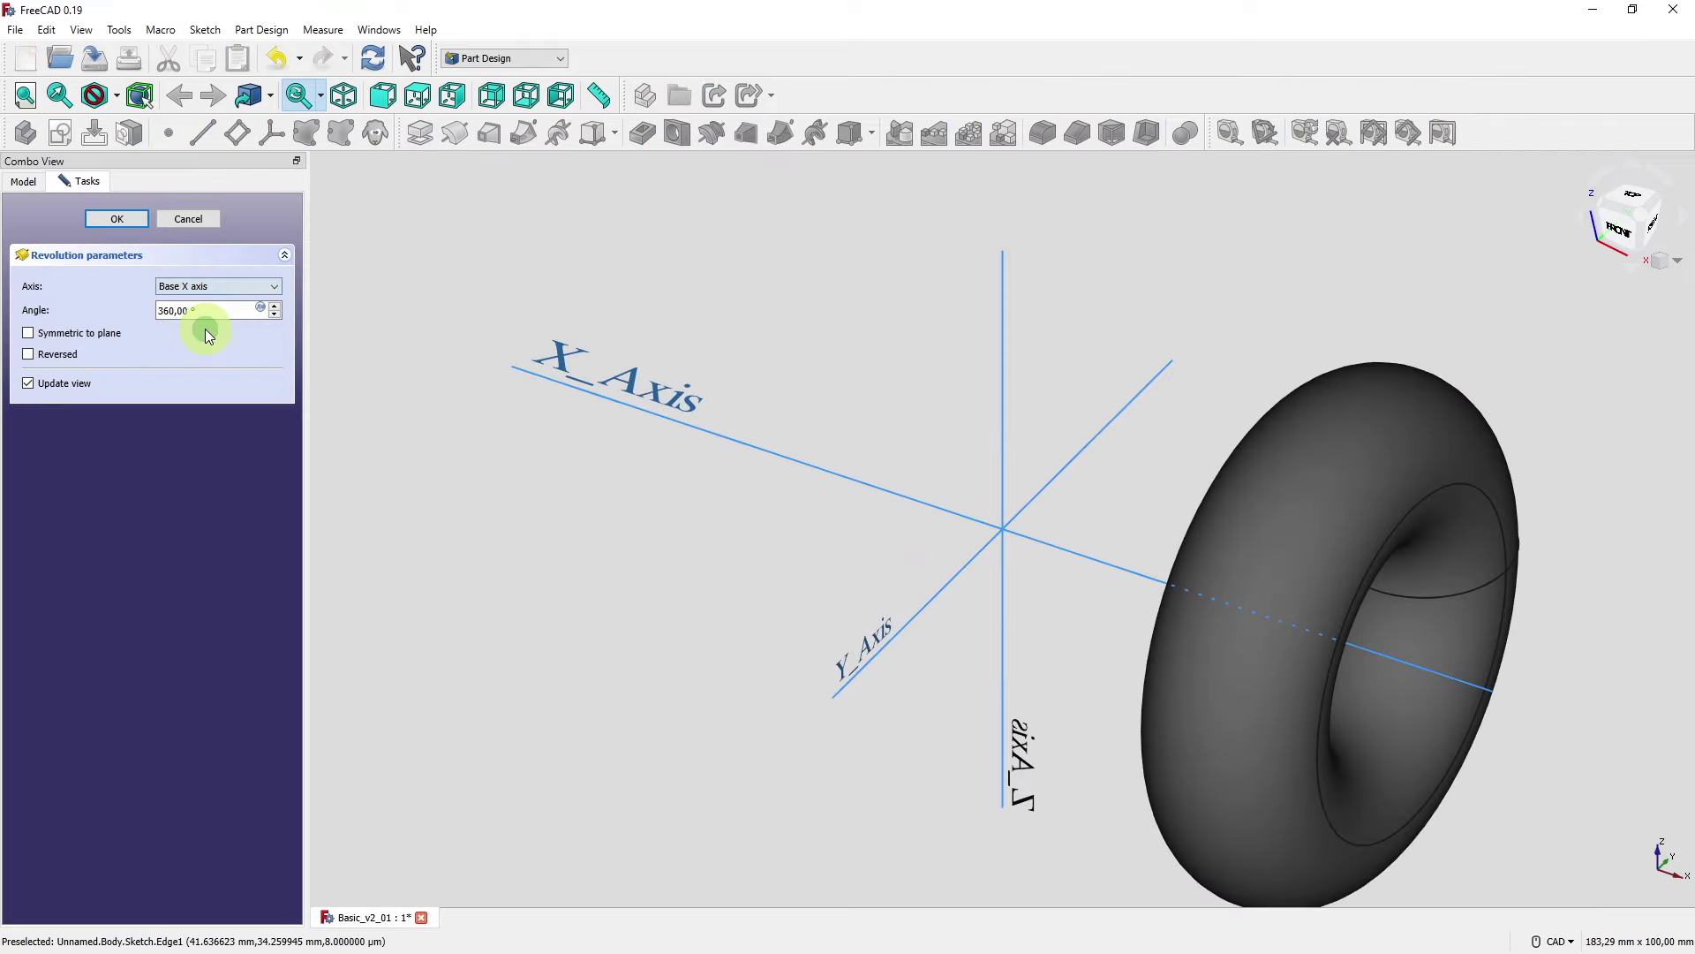
{"action": "left_click", "coordinate": [241, 312]}
{"action": "type", "text": "180"}
{"action": "key", "text": "Tab"}
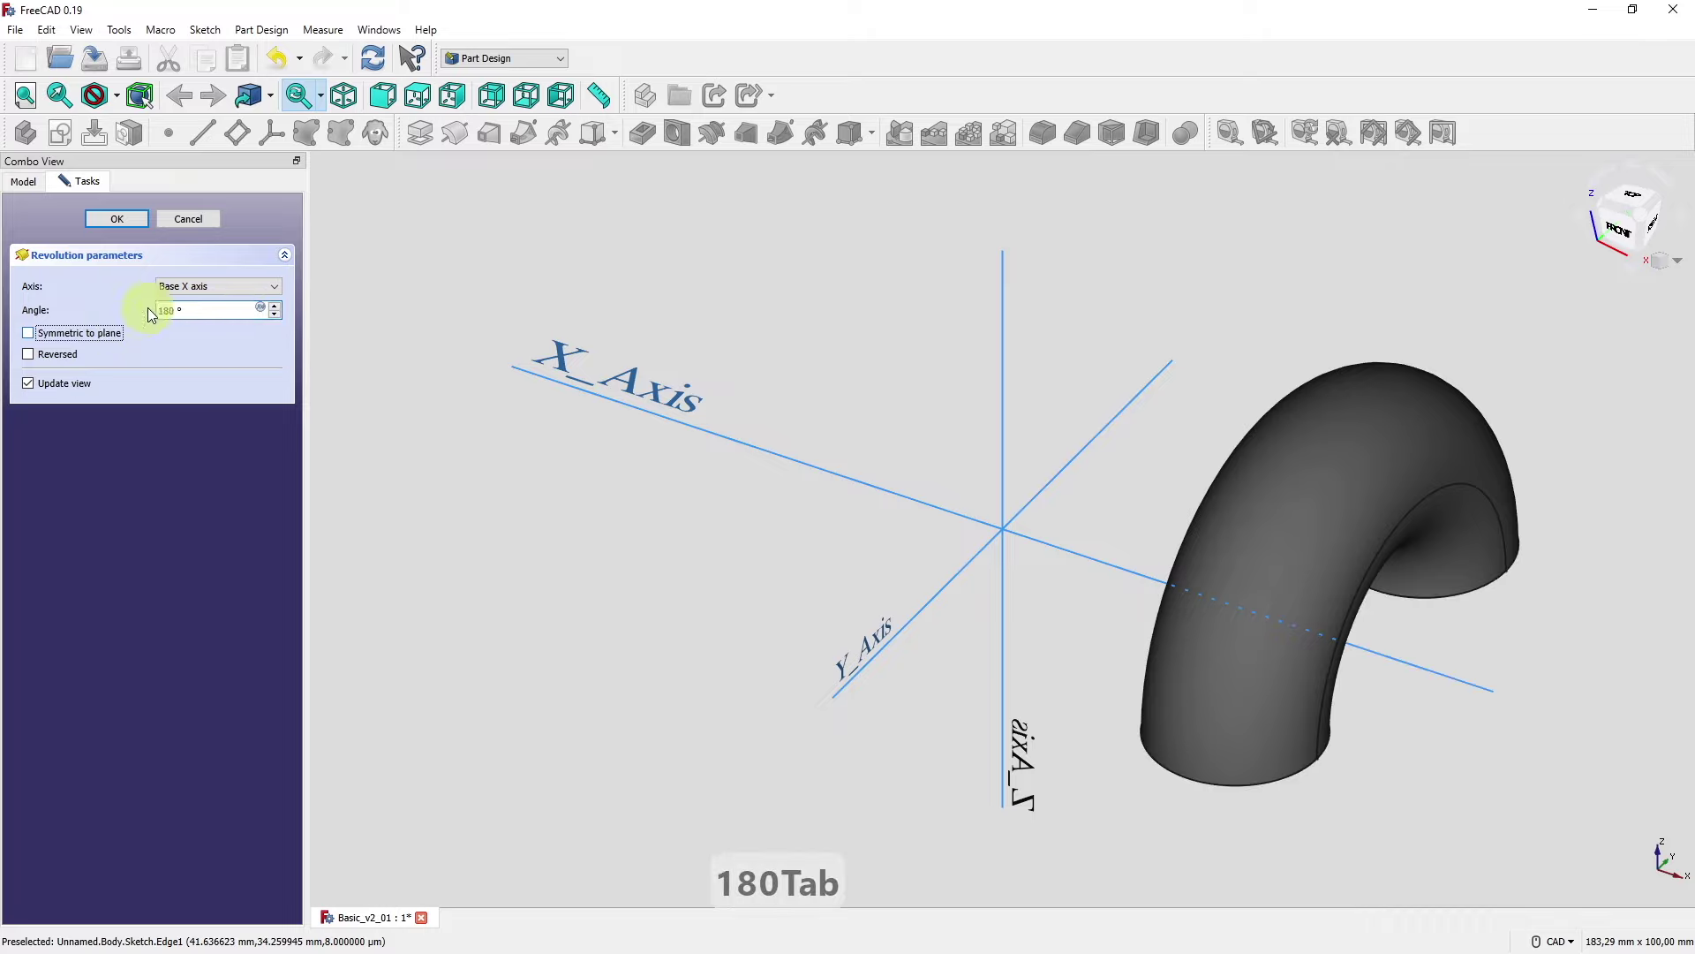
{"action": "left_click", "coordinate": [30, 355]}
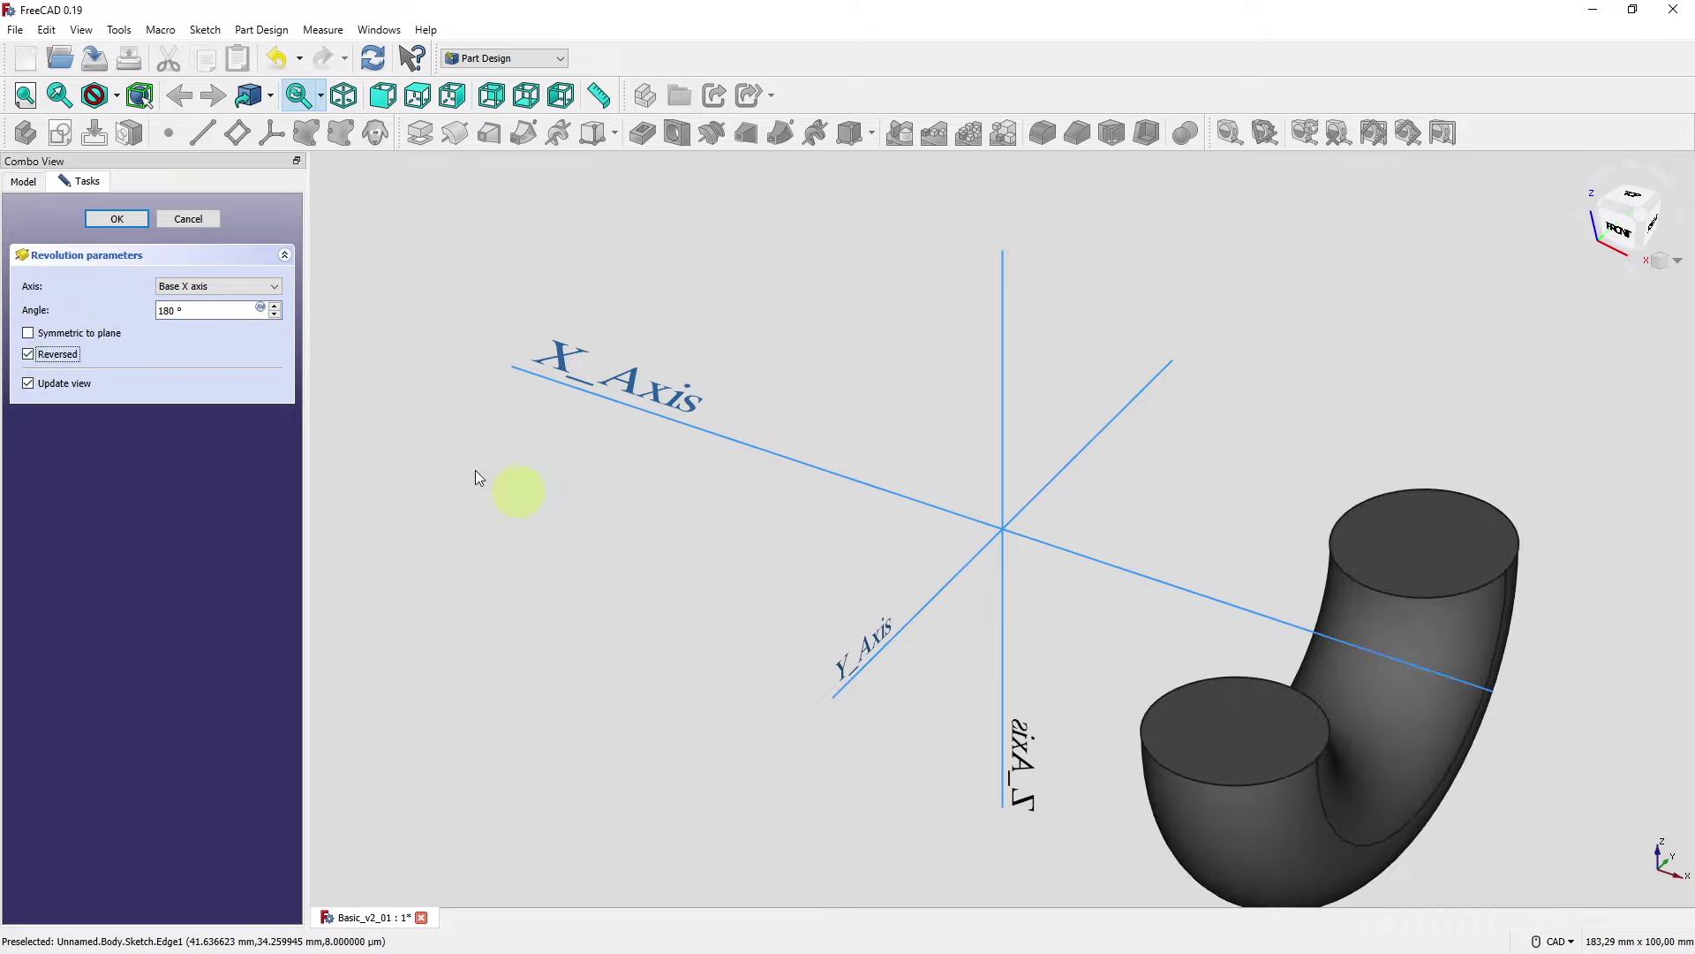
{"action": "left_click", "coordinate": [106, 219]}
{"action": "middle_click_drag", "start_coordinate": [989, 599], "coordinate": [1303, 641]}
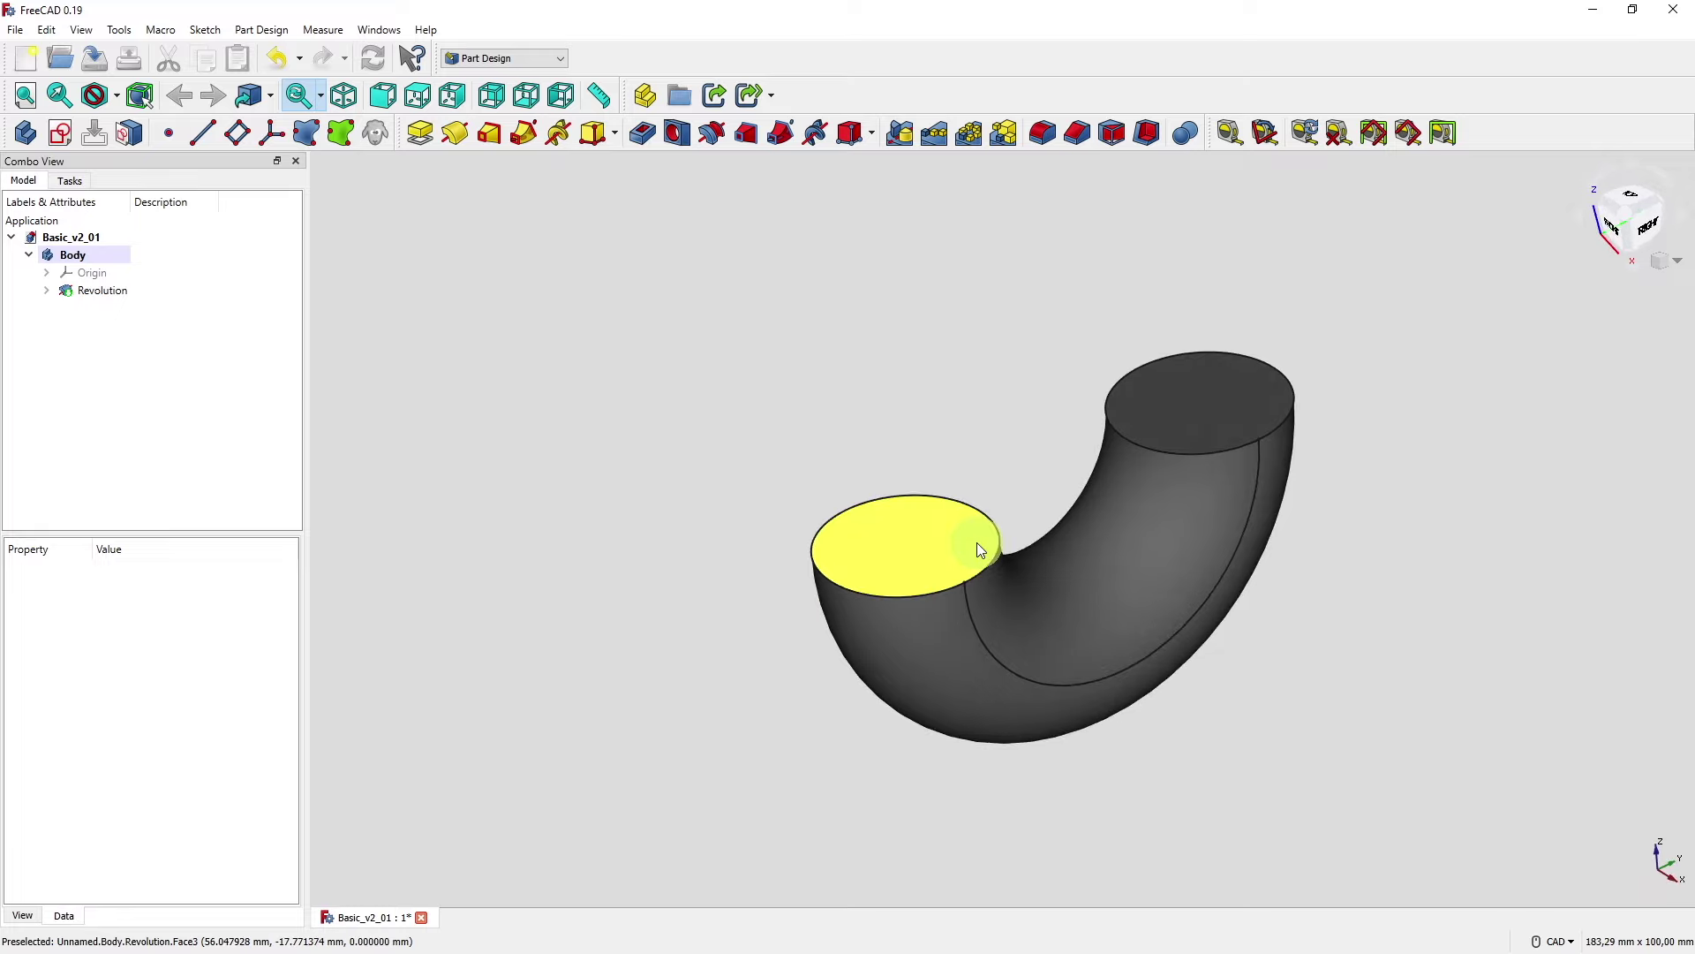
- Delete the revolution from the body and reopen its circle sketch for editing
{"action": "left_click", "coordinate": [120, 295]}
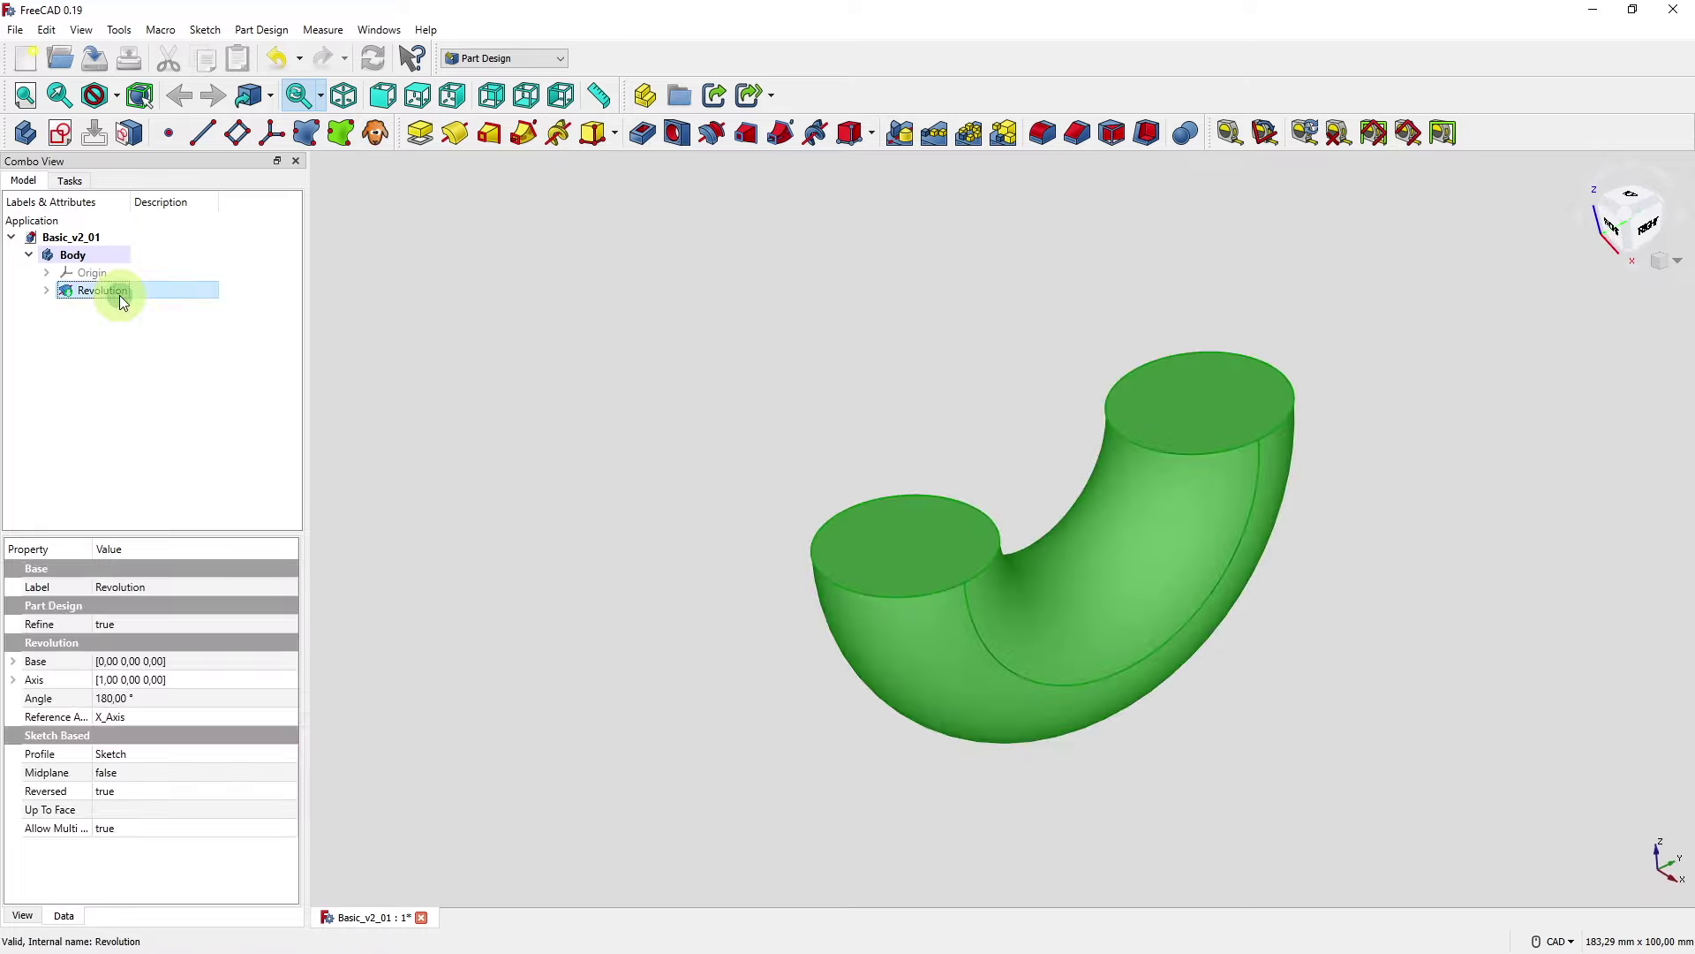
{"action": "key", "text": "Delete"}
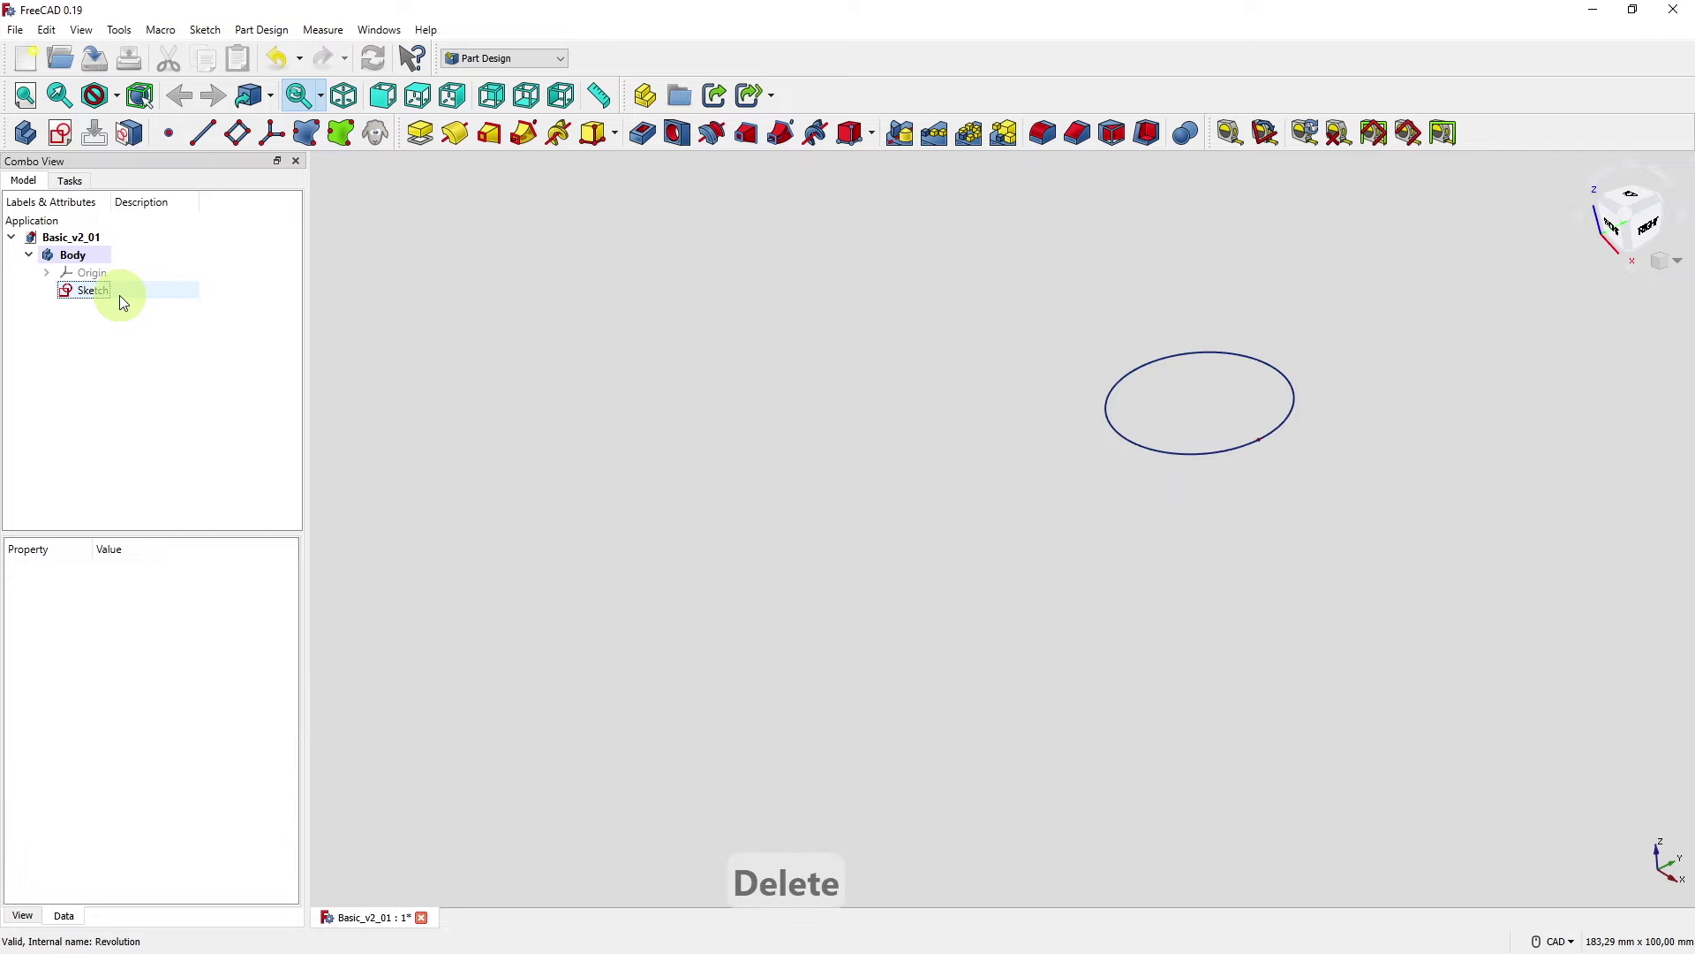
{"action": "double_click", "coordinate": [121, 297]}
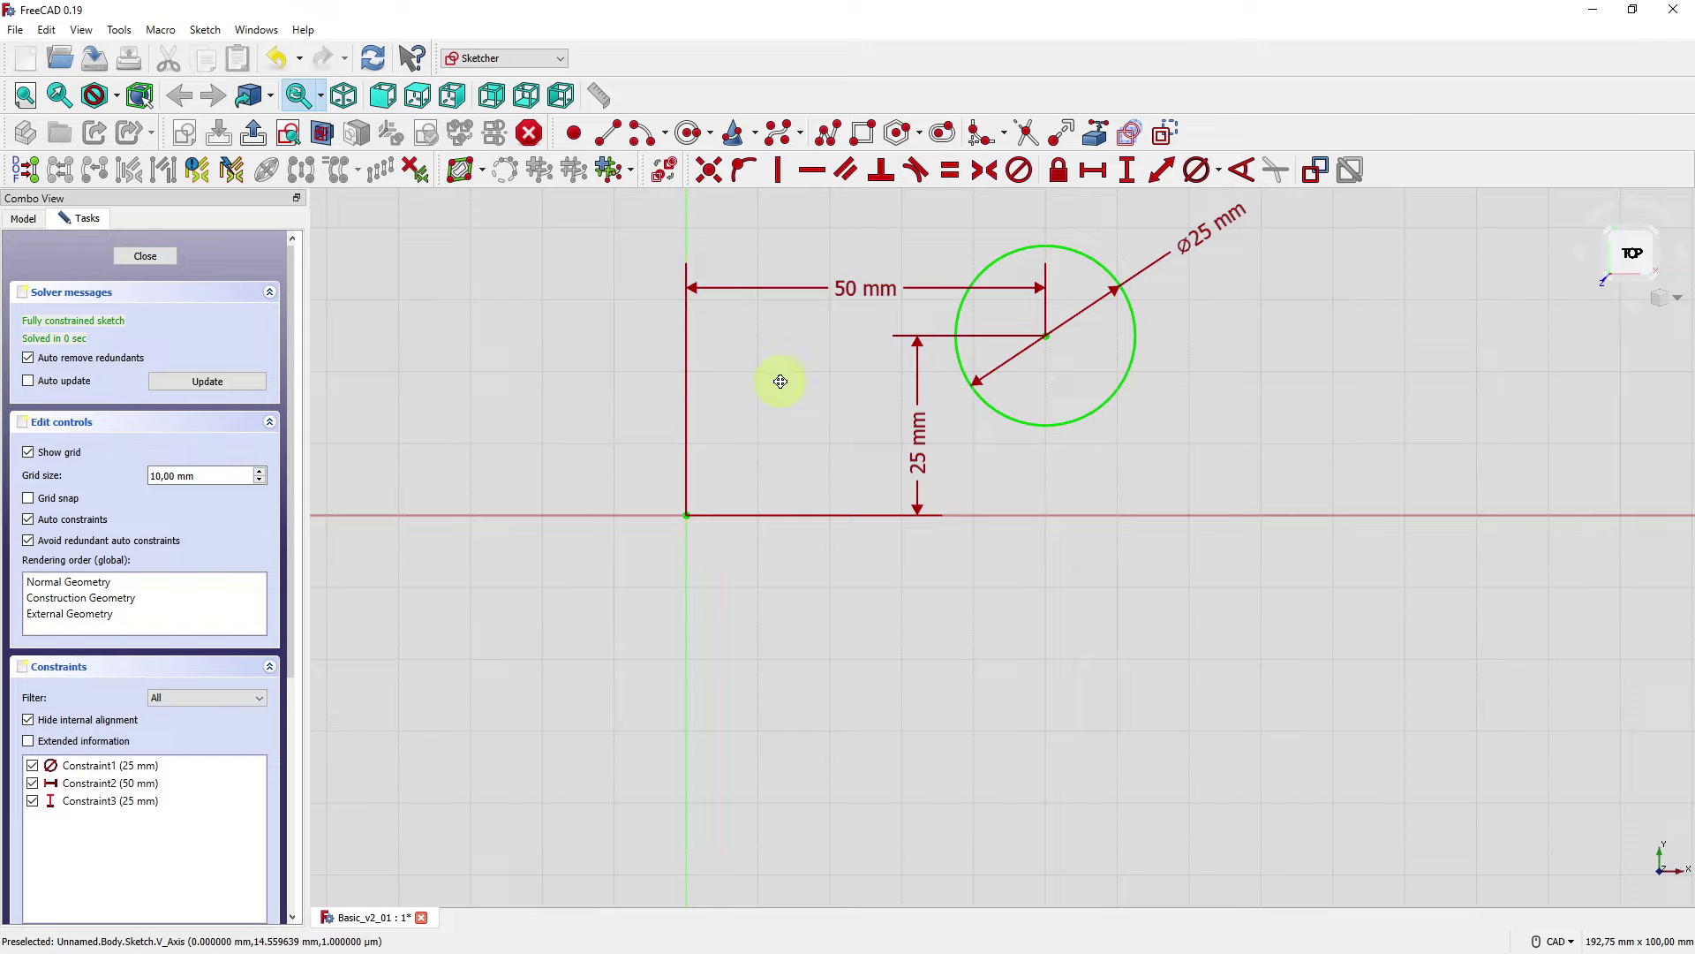
{"action": "middle_click_drag", "start_coordinate": [780, 381], "coordinate": [763, 570]}
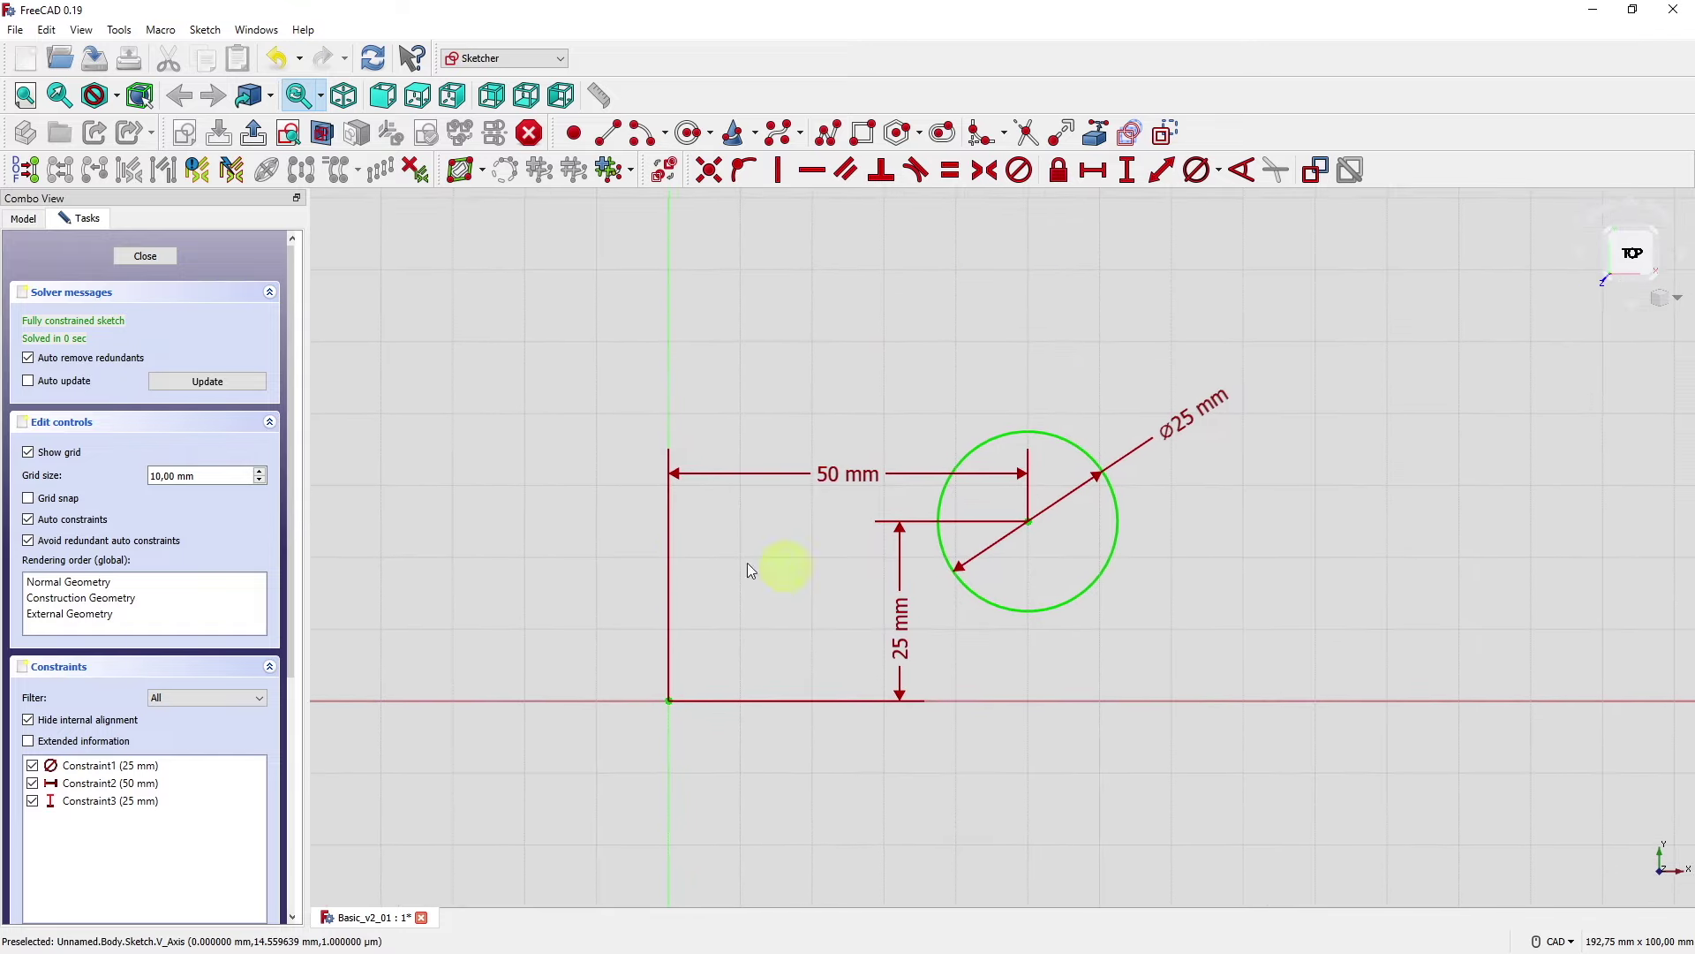
- Delete the circle along with its dimensions so that the sketch is empty
{"action": "left_click_drag", "start_coordinate": [292, 428], "coordinate": [272, 638]}
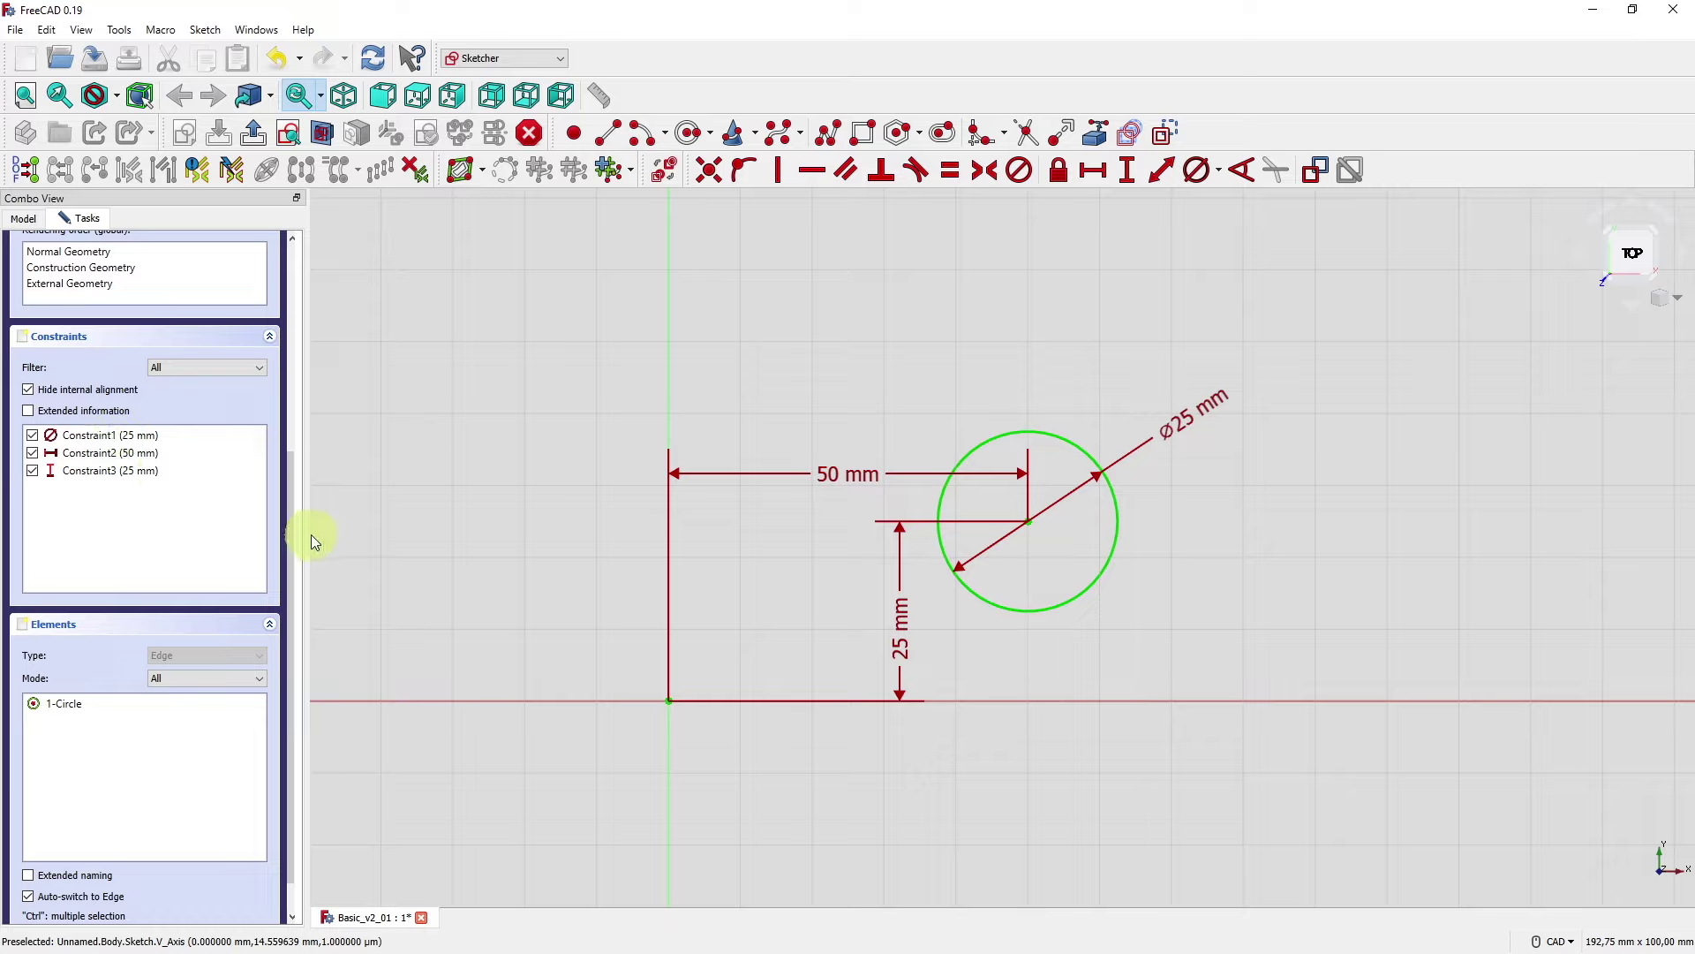
{"action": "left_click_drag", "start_coordinate": [289, 553], "coordinate": [270, 342]}
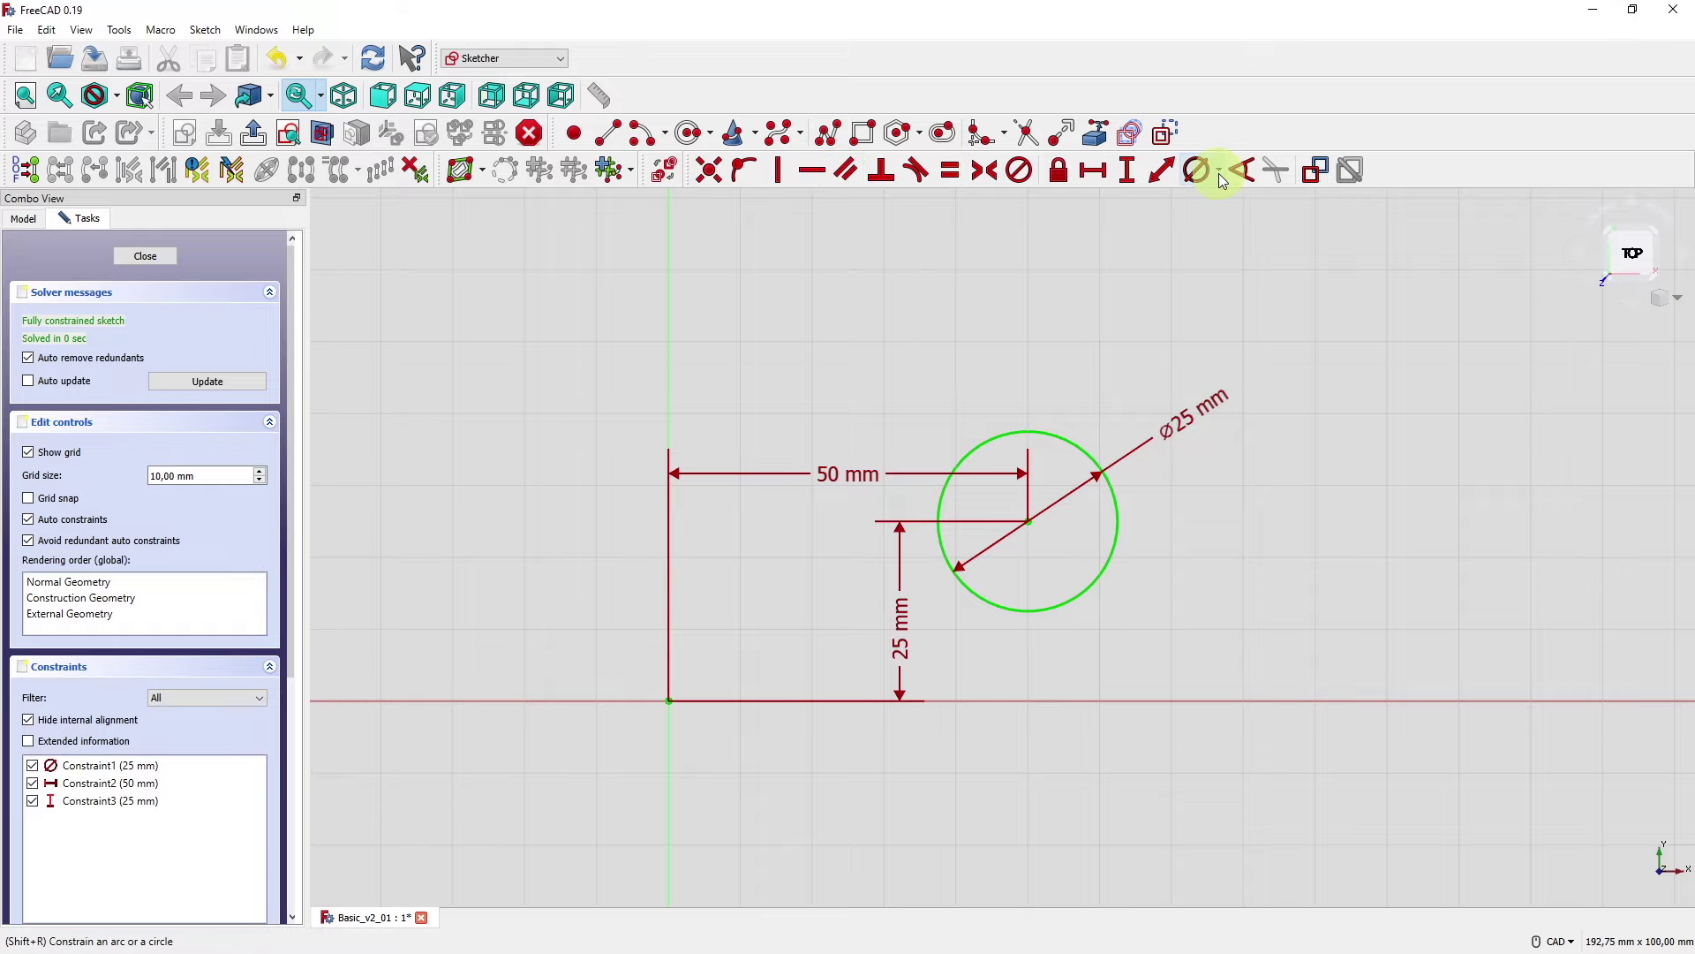
{"action": "left_click", "coordinate": [1050, 431]}
{"action": "key", "text": "Delete"}
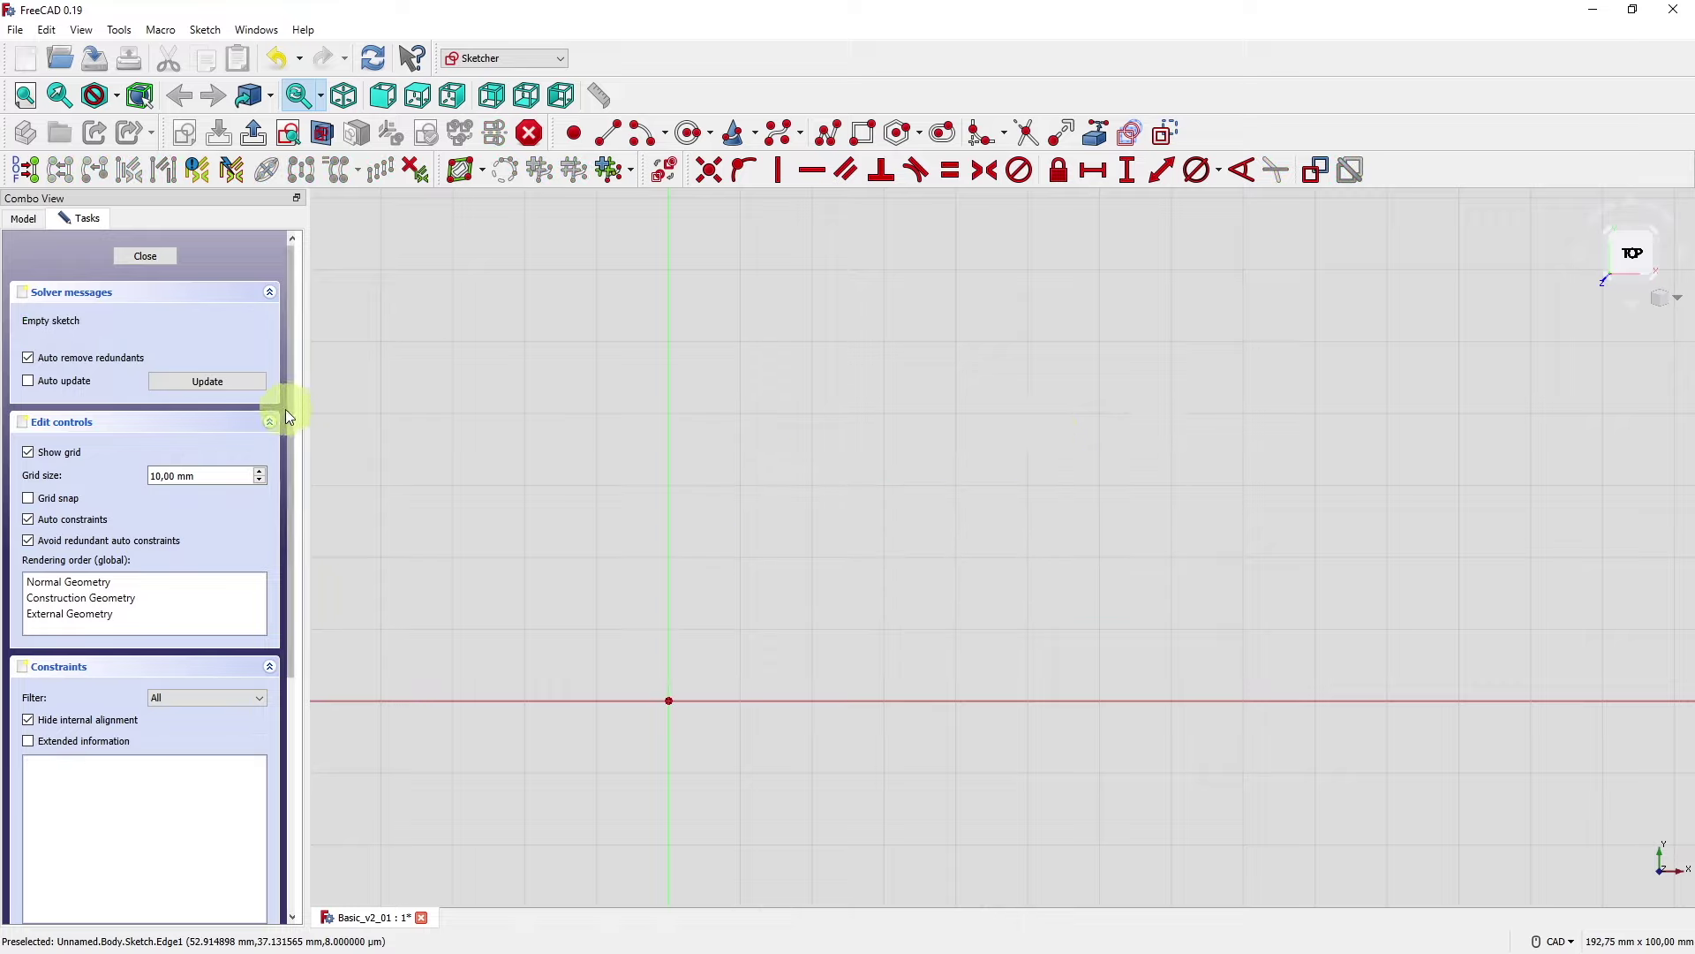
{"action": "left_click_drag", "start_coordinate": [290, 446], "coordinate": [327, 660]}
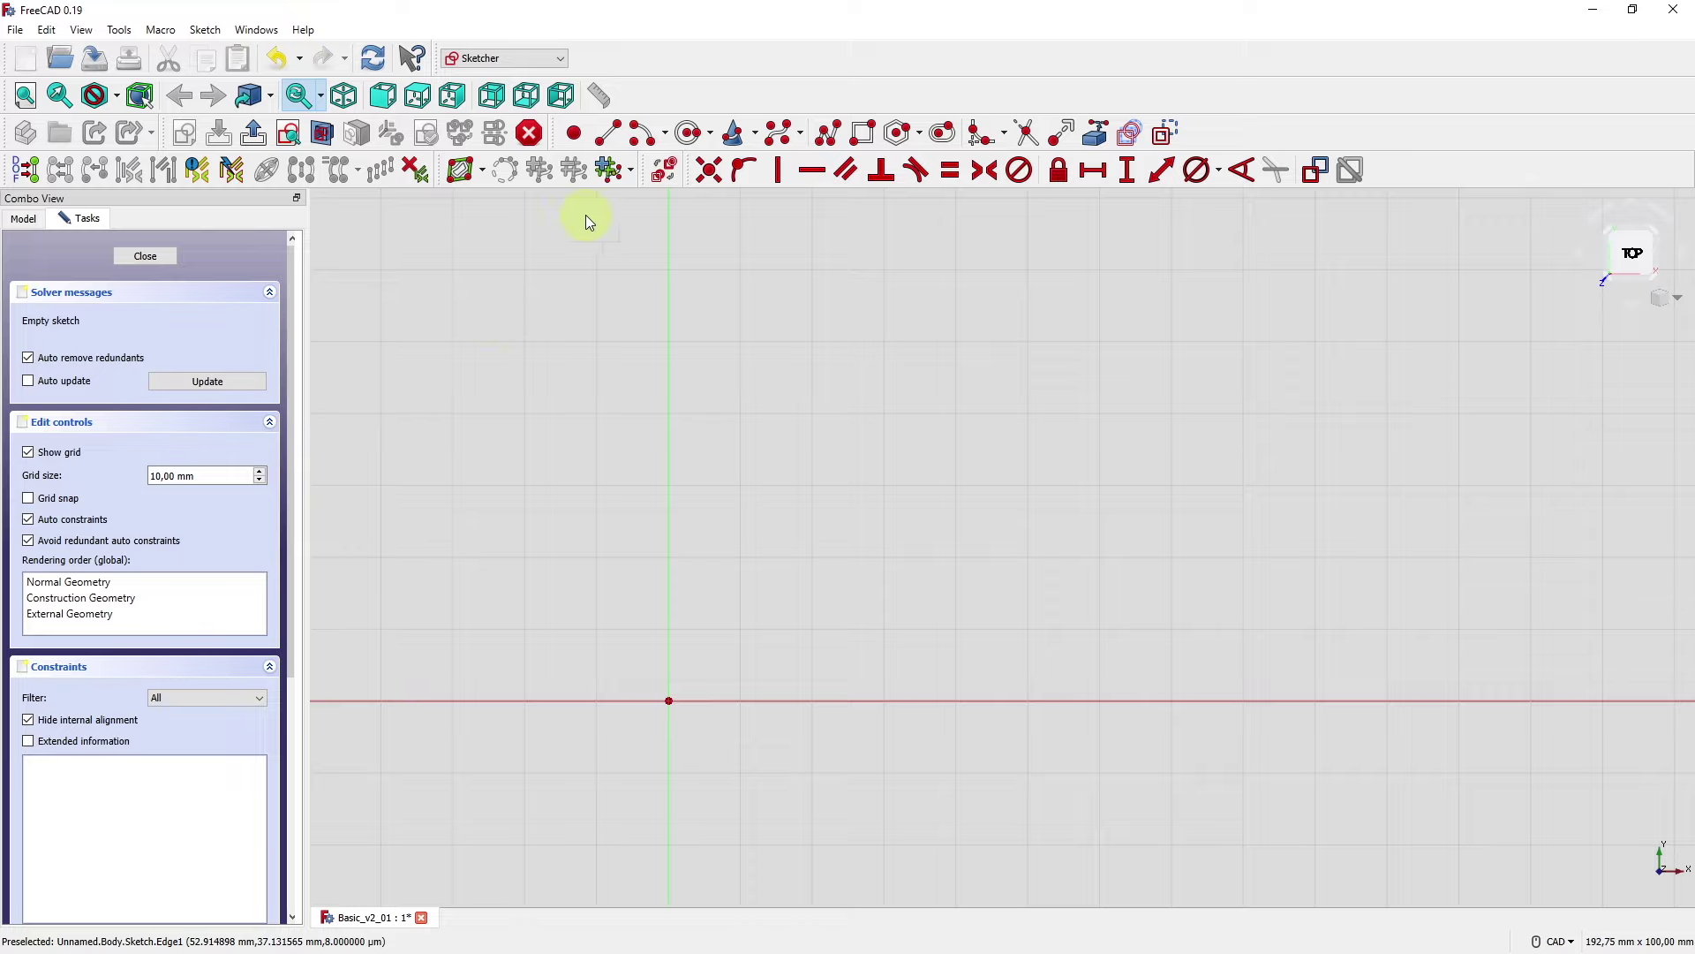
- Sketch a slanted line about 84.9 mm long at about 26.6°, starting near (16, 21) mm, and shift both its endpoints slightly
{"action": "left_click", "coordinate": [609, 137]}
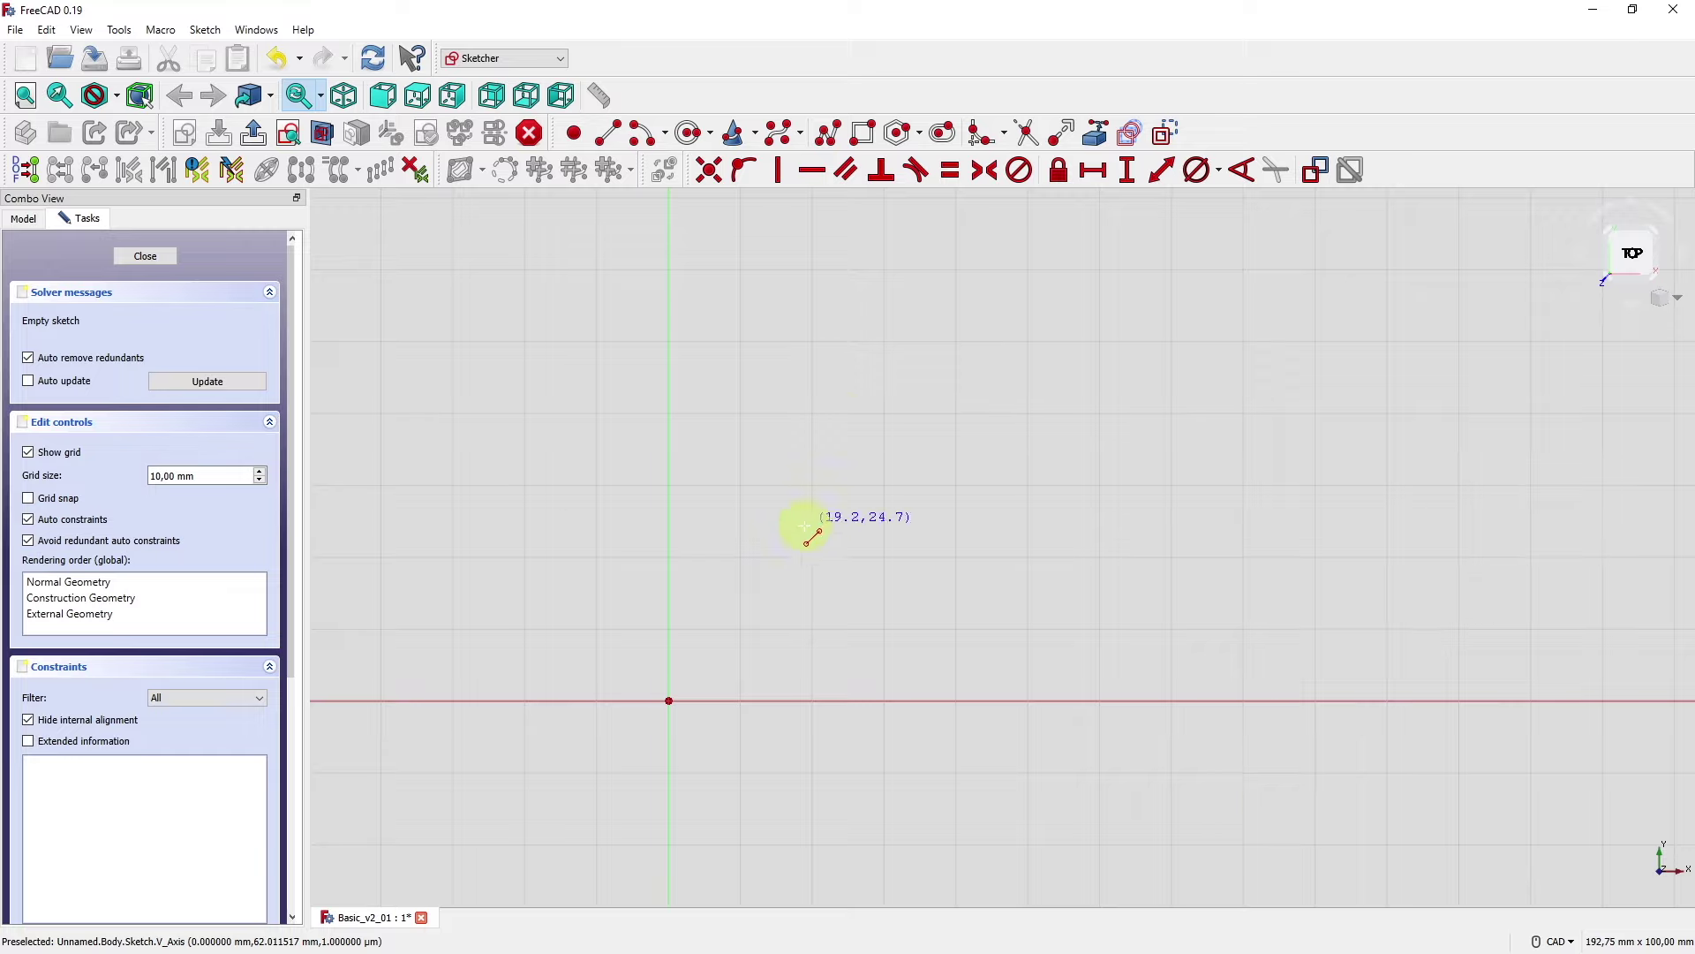
{"action": "left_click", "coordinate": [784, 550]}
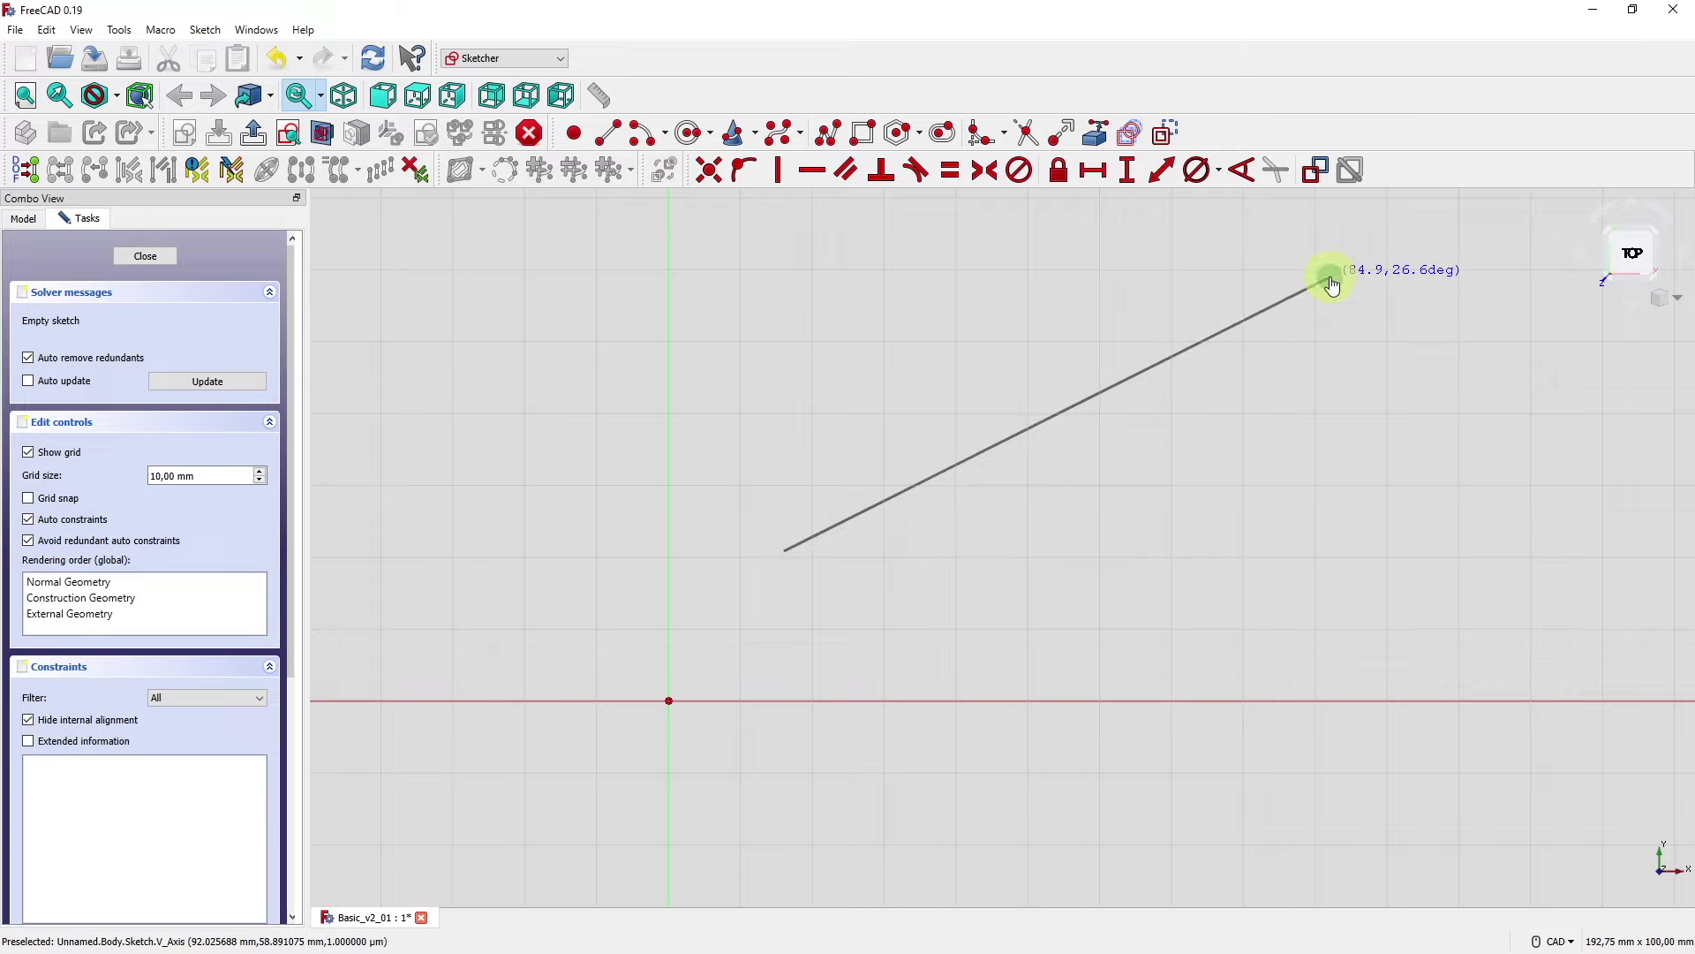
{"action": "left_click", "coordinate": [1330, 279]}
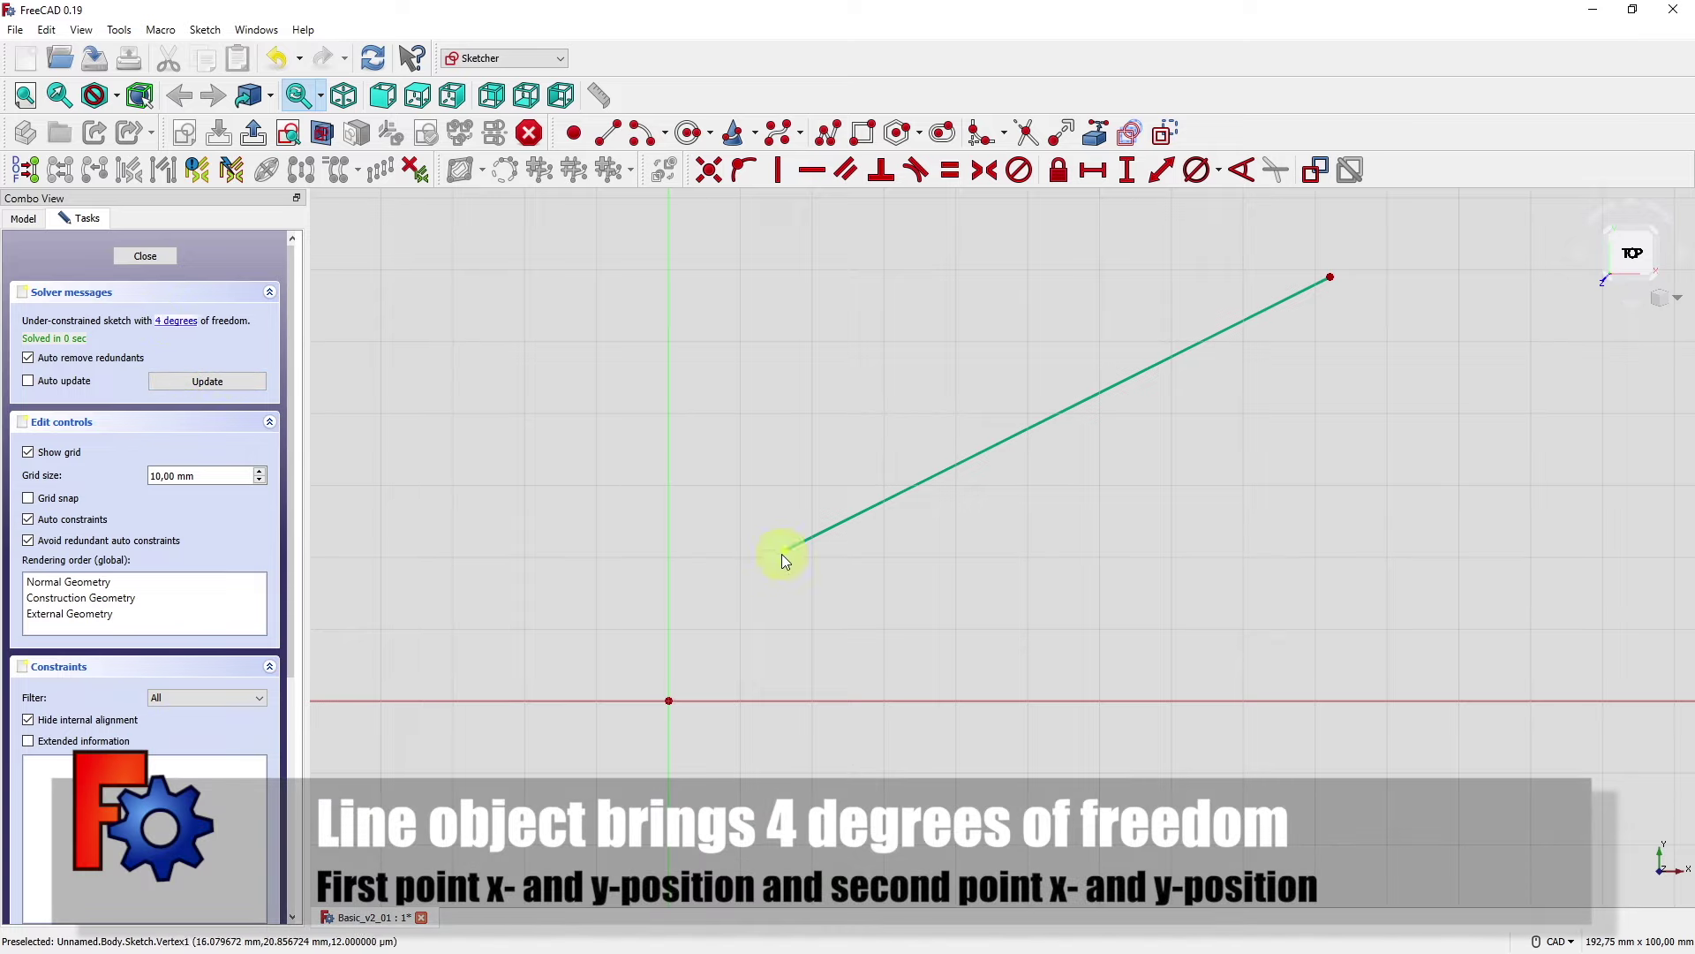
{"action": "mouse_move", "coordinate": [785, 551]}
{"action": "left_mouse_down"}
{"action": "mouse_move", "coordinate": [837, 560]}
{"action": "mouse_move", "coordinate": [799, 493]}
{"action": "mouse_move", "coordinate": [780, 541]}
{"action": "left_mouse_up"}
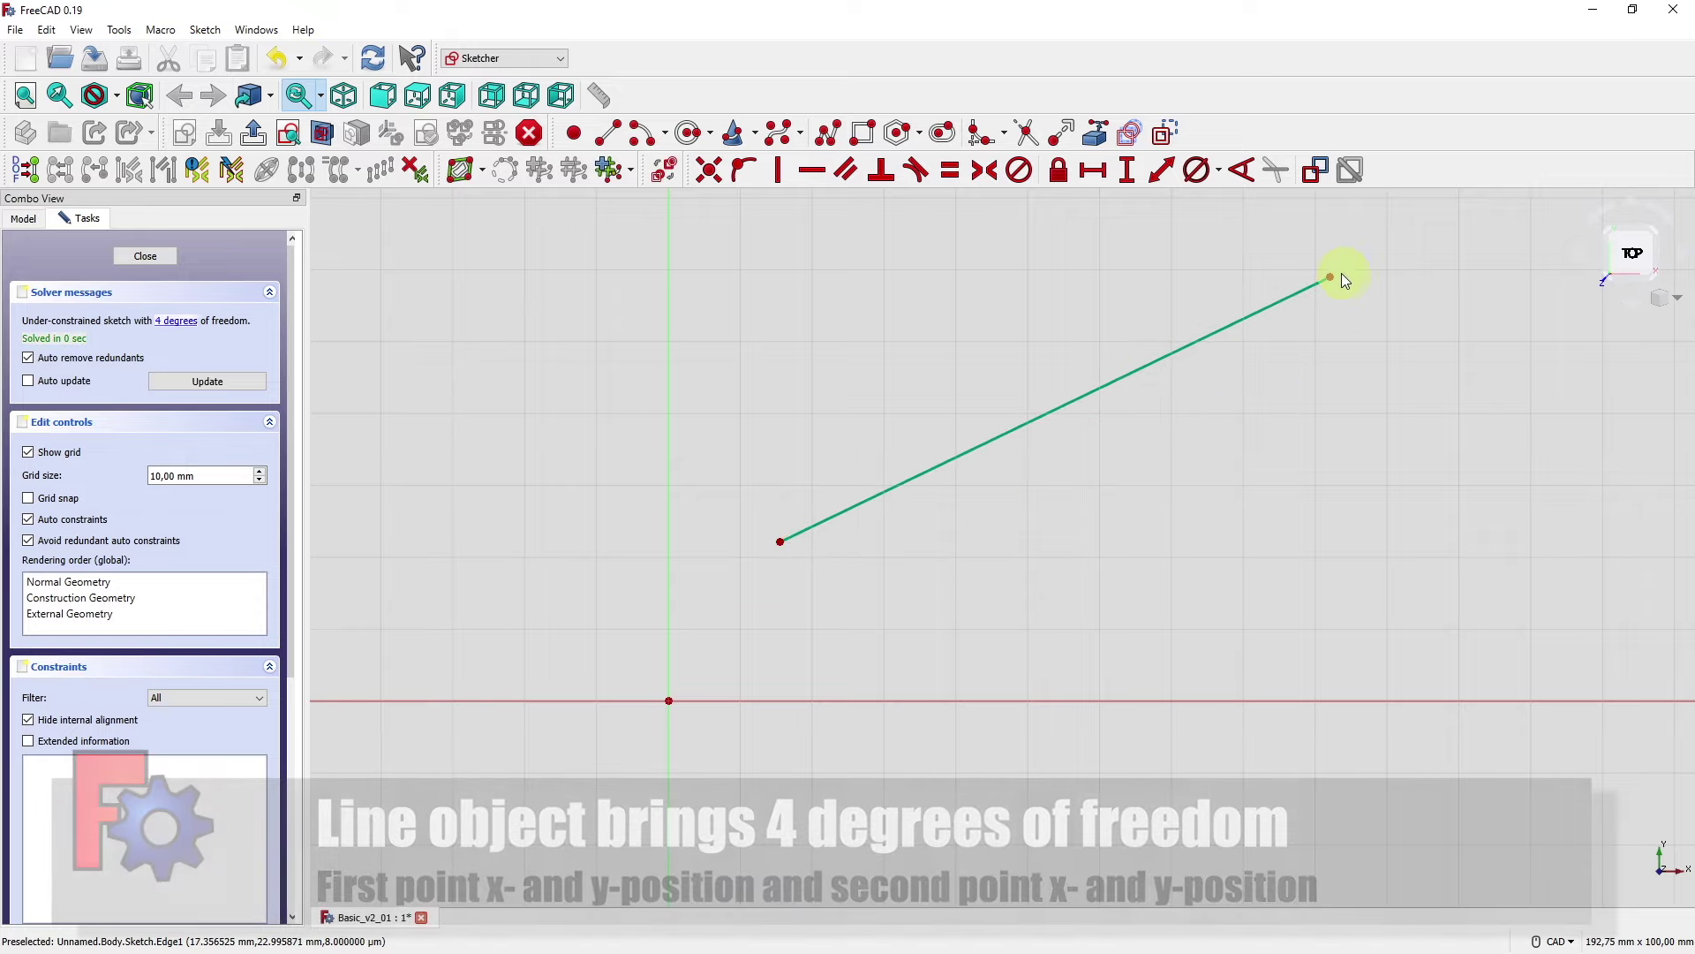
{"action": "mouse_move", "coordinate": [1333, 276]}
{"action": "left_mouse_down"}
{"action": "mouse_move", "coordinate": [1347, 347]}
{"action": "mouse_move", "coordinate": [1291, 256]}
{"action": "mouse_move", "coordinate": [1303, 303]}
{"action": "mouse_move", "coordinate": [1292, 274]}
{"action": "left_mouse_up"}
{"action": "middle_click_drag", "start_coordinate": [783, 624], "coordinate": [793, 658]}
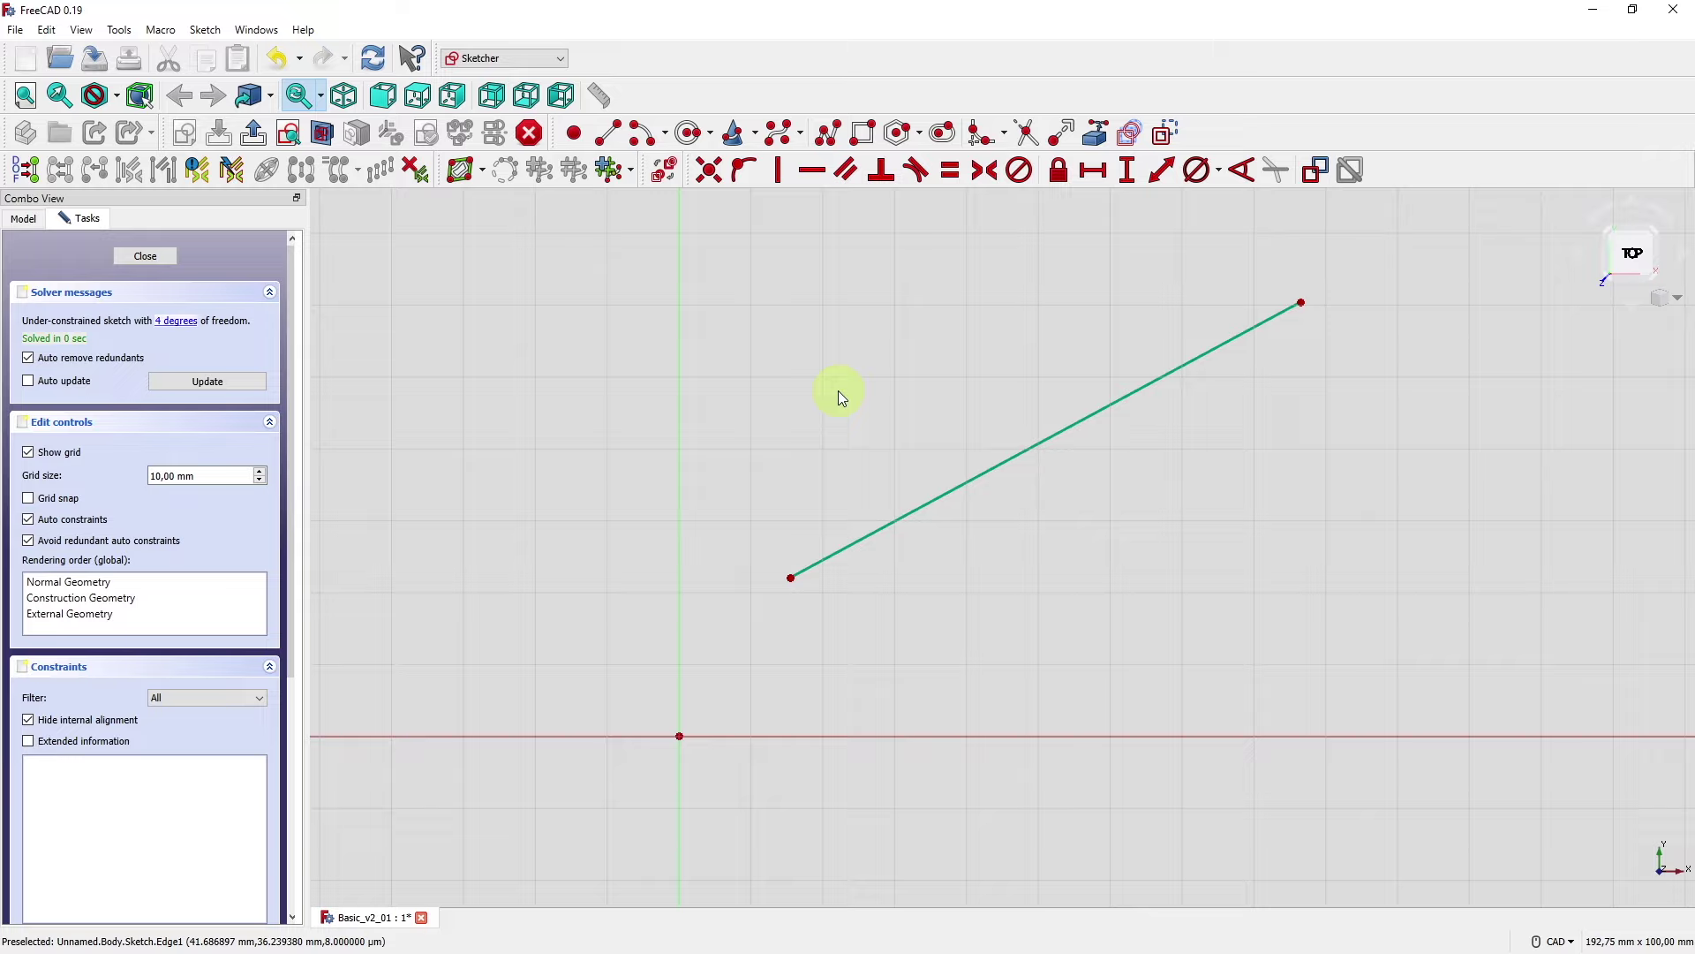
- Make the line's lower endpoint coincident with the origin and move its free upper endpoint slightly
{"action": "left_click", "coordinate": [797, 581]}
{"action": "left_click", "coordinate": [792, 580]}
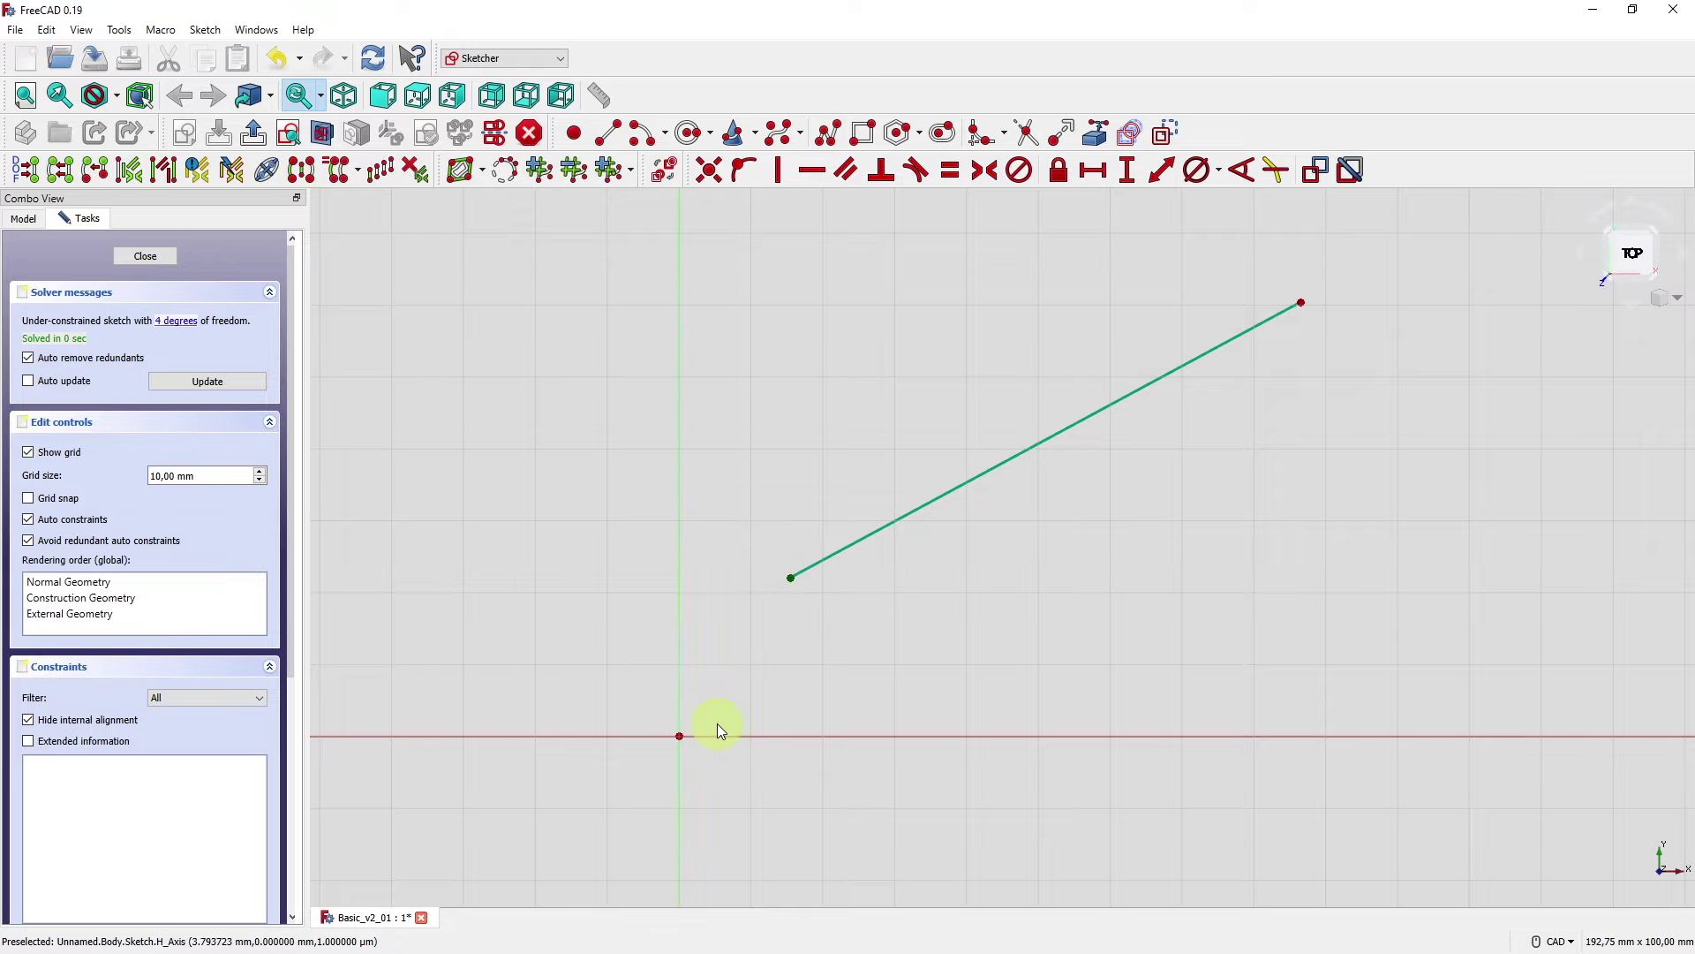
{"action": "left_click", "coordinate": [681, 737]}
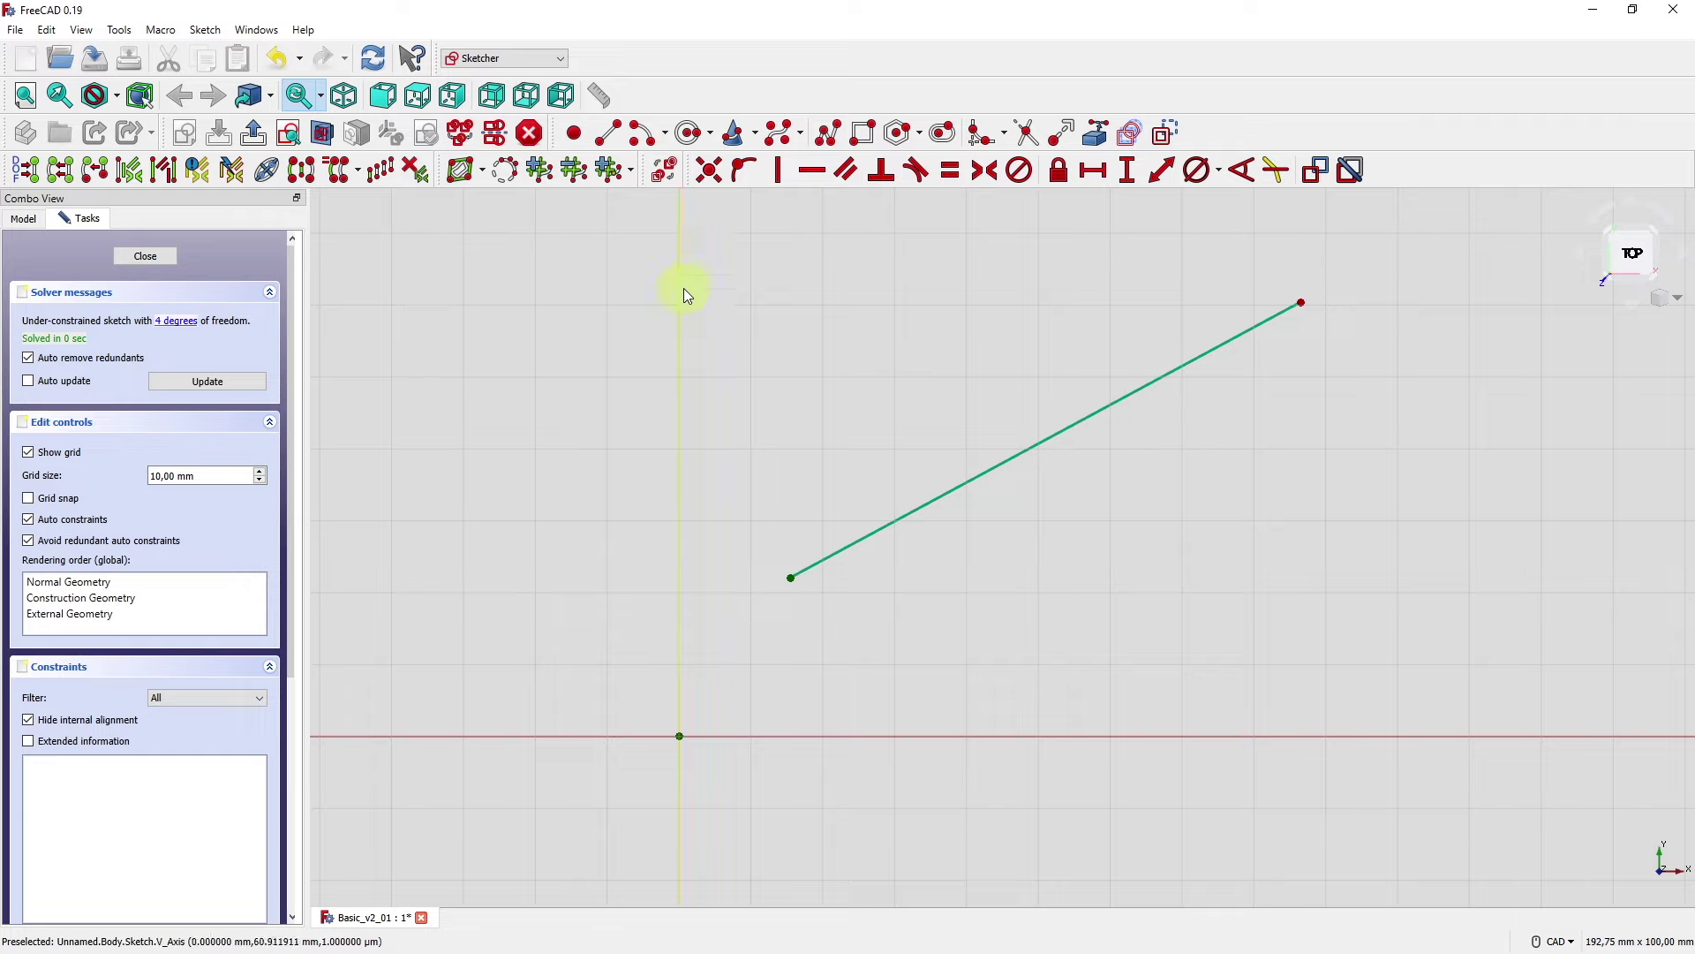
{"action": "left_click", "coordinate": [709, 175]}
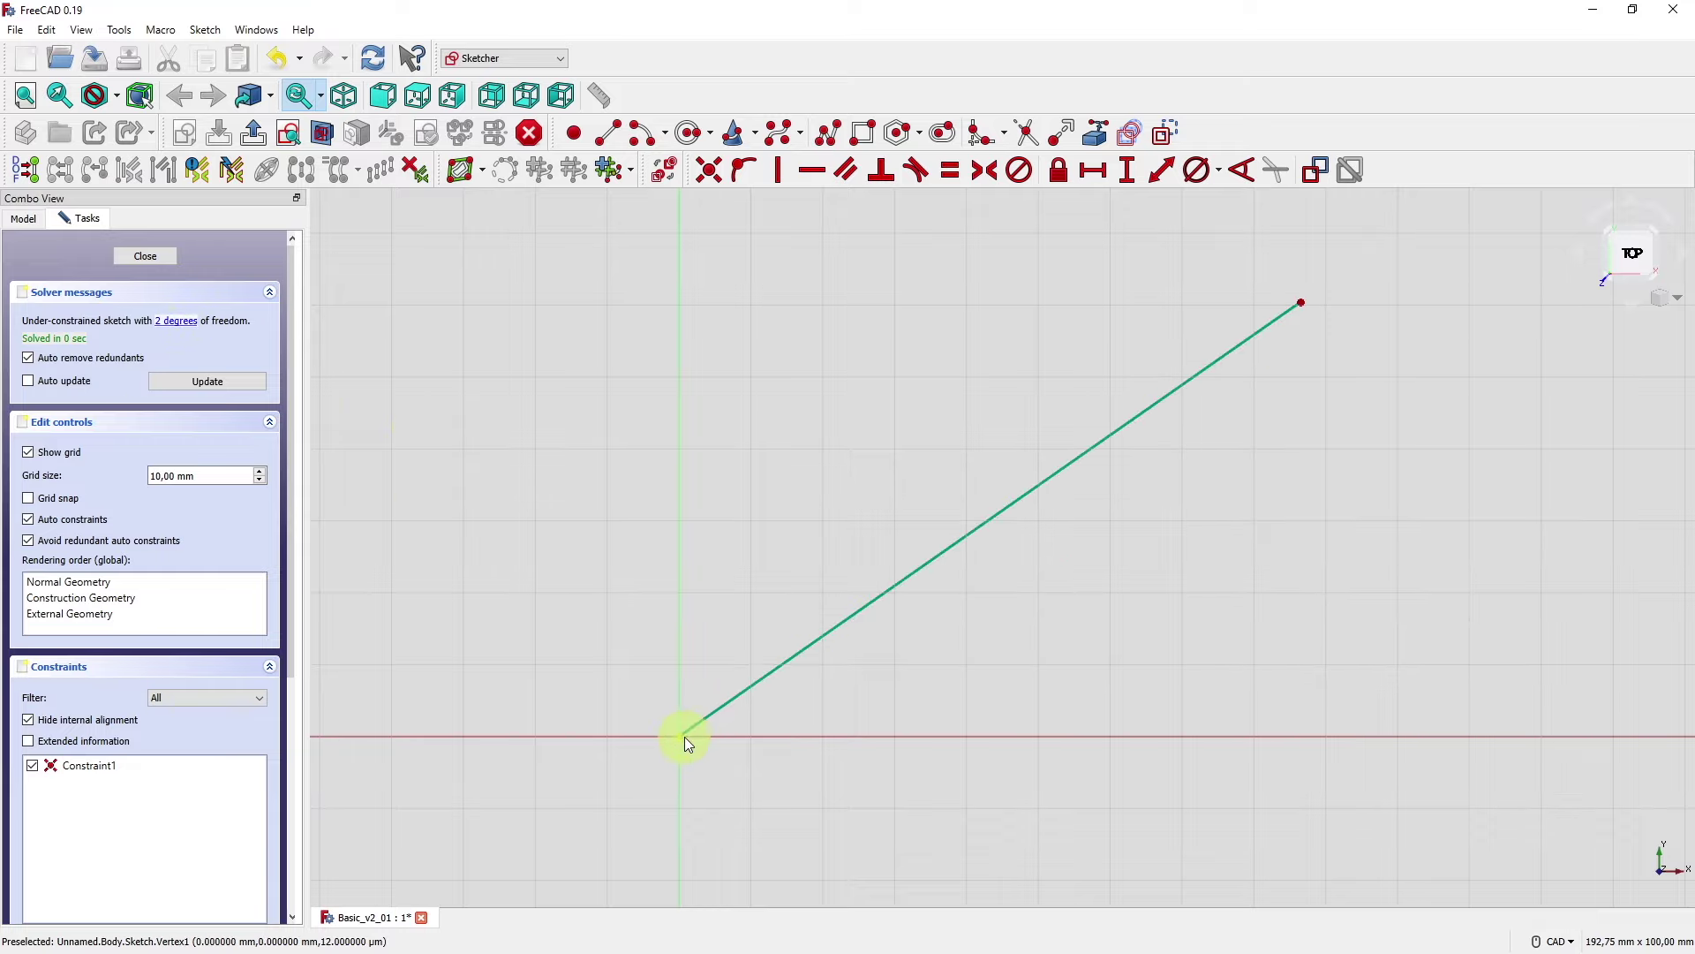
{"action": "mouse_move", "coordinate": [1319, 301]}
{"action": "left_mouse_down"}
{"action": "mouse_move", "coordinate": [1221, 314]}
{"action": "mouse_move", "coordinate": [1324, 441]}
{"action": "mouse_move", "coordinate": [1395, 461]}
{"action": "mouse_move", "coordinate": [1280, 367]}
{"action": "mouse_move", "coordinate": [1022, 568]}
{"action": "mouse_move", "coordinate": [1230, 375]}
{"action": "mouse_move", "coordinate": [1323, 327]}
{"action": "left_mouse_up"}
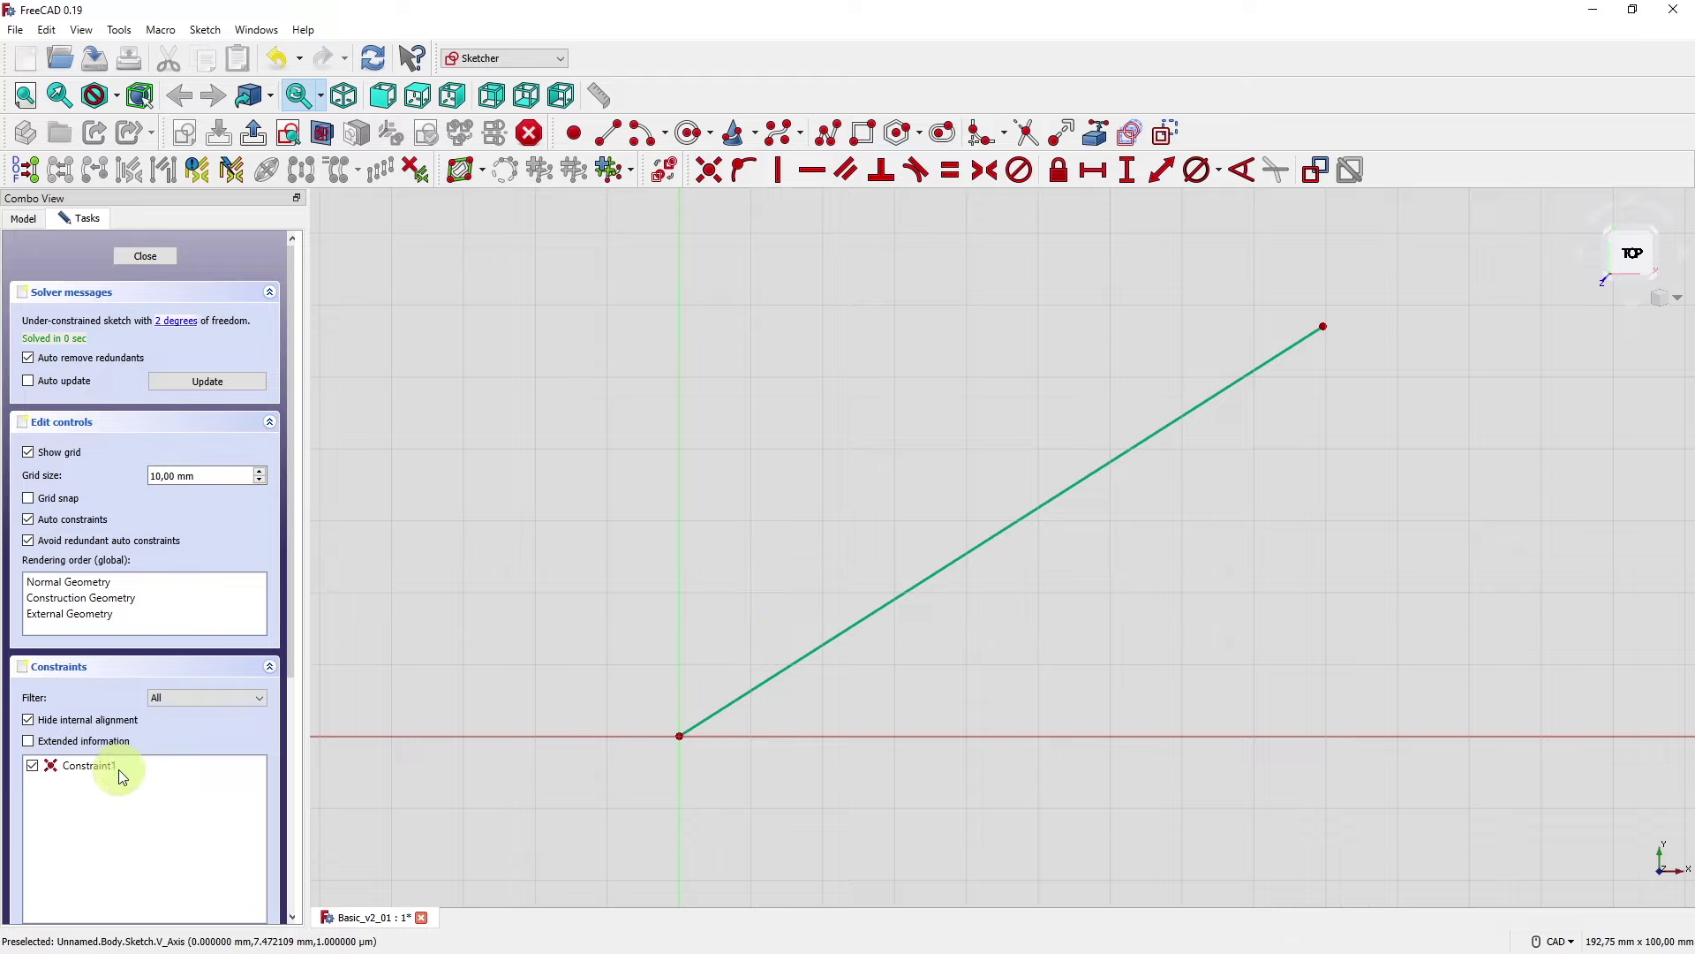
- Delete the coincident constraint and pull the line's lower endpoint off the origin to about (16, 20) mm
{"action": "left_click", "coordinate": [88, 766]}
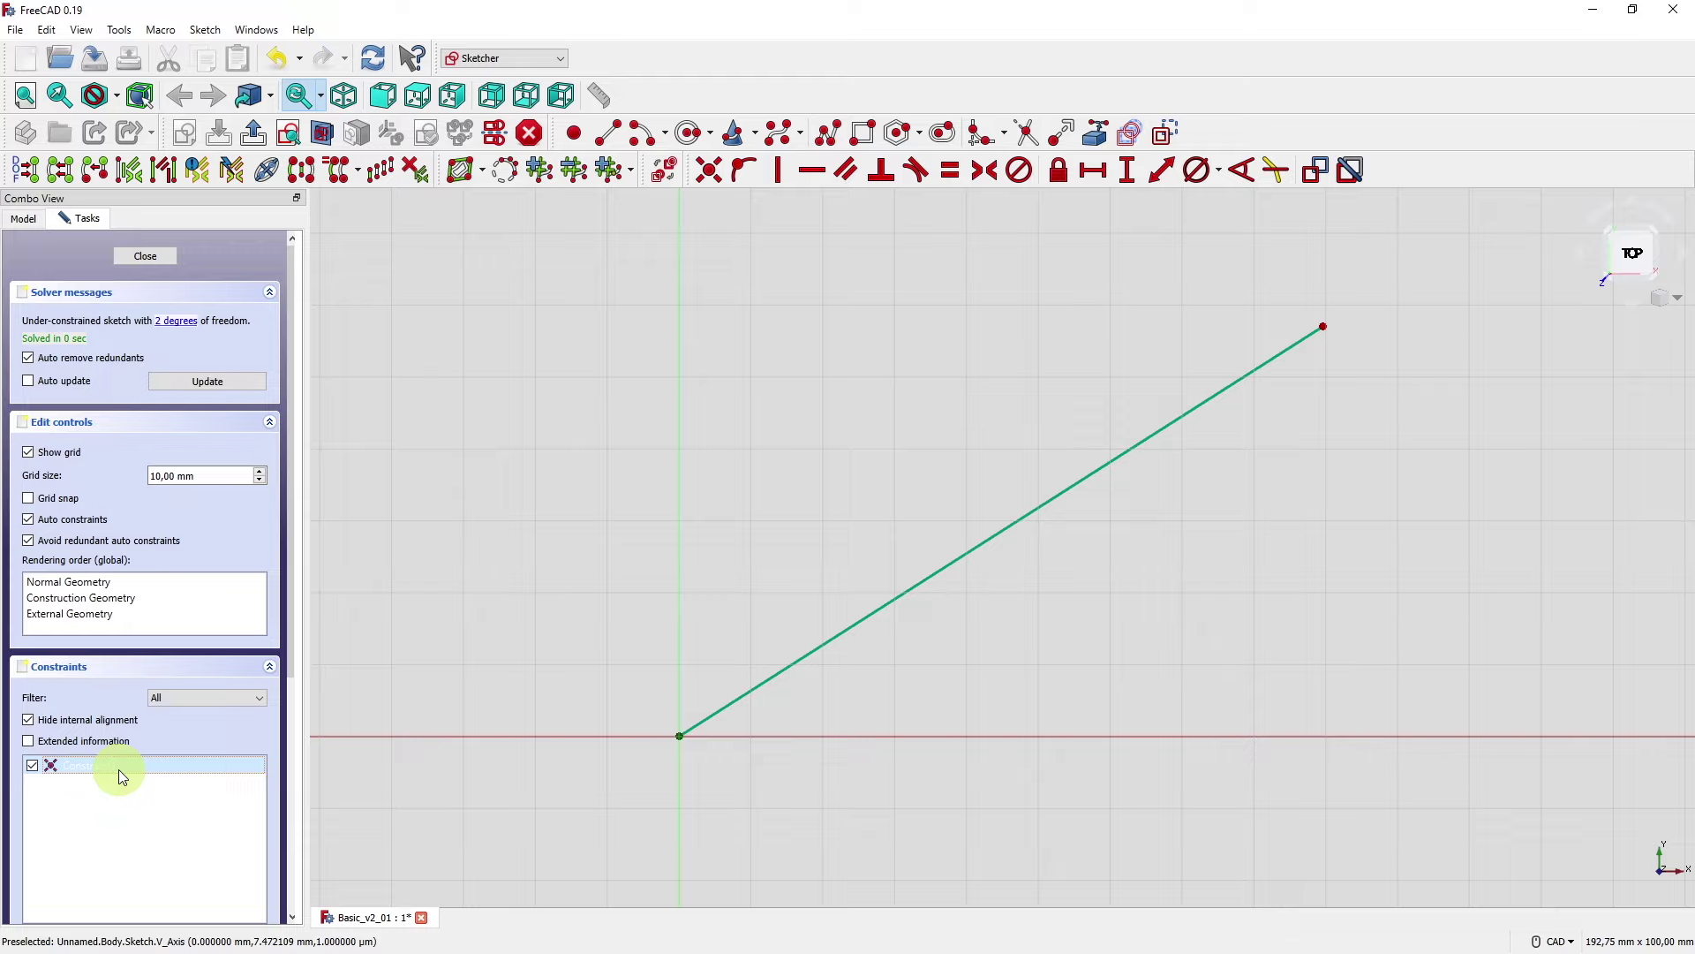
{"action": "key", "text": "Delete"}
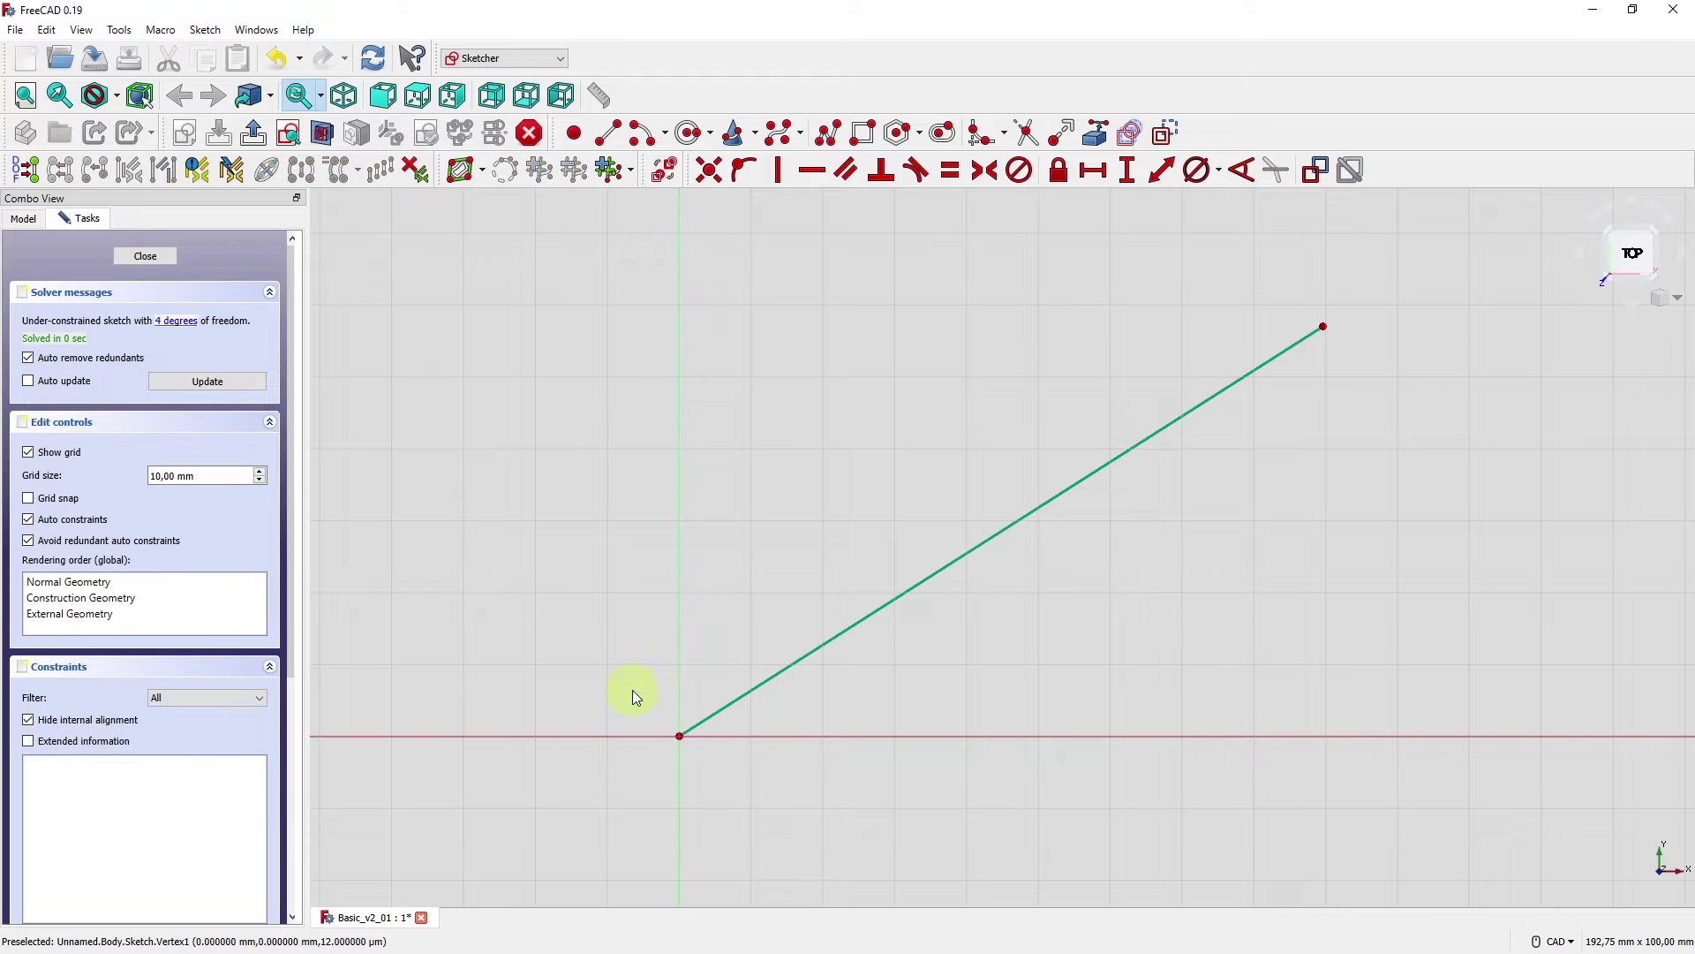
{"action": "left_click_drag", "start_coordinate": [682, 736], "coordinate": [797, 595]}
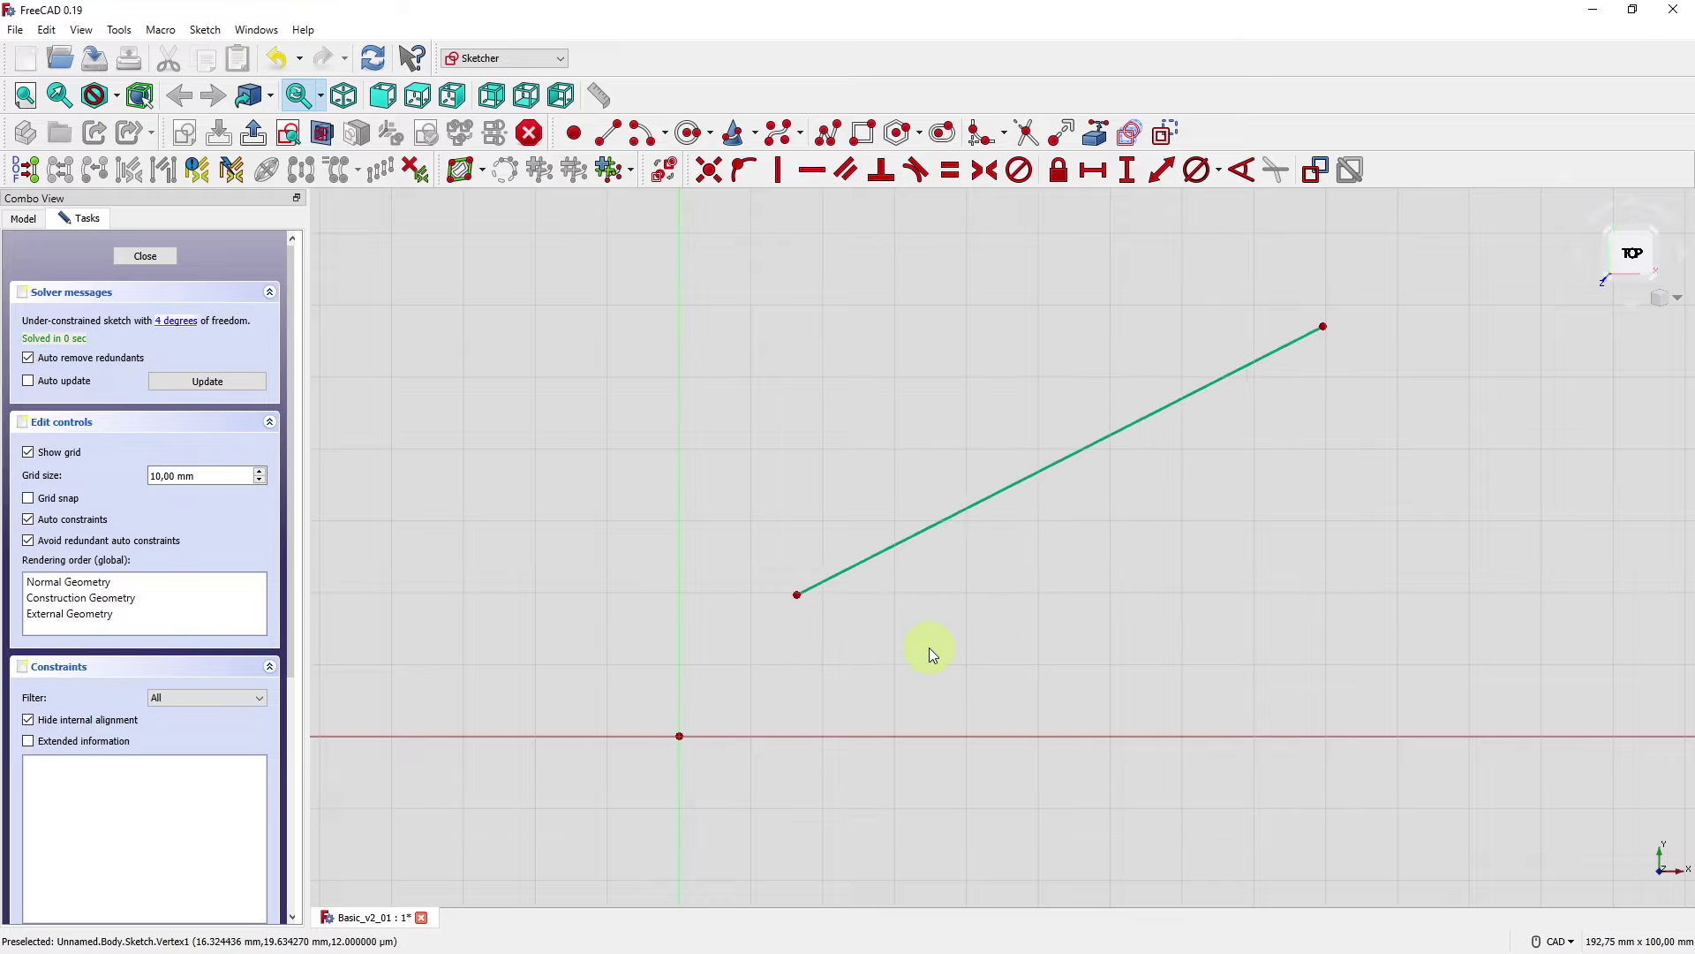
- Reapply a coincident constraint between the origin and the line's lower endpoint
{"action": "left_click", "coordinate": [680, 736]}
{"action": "left_click", "coordinate": [795, 592]}
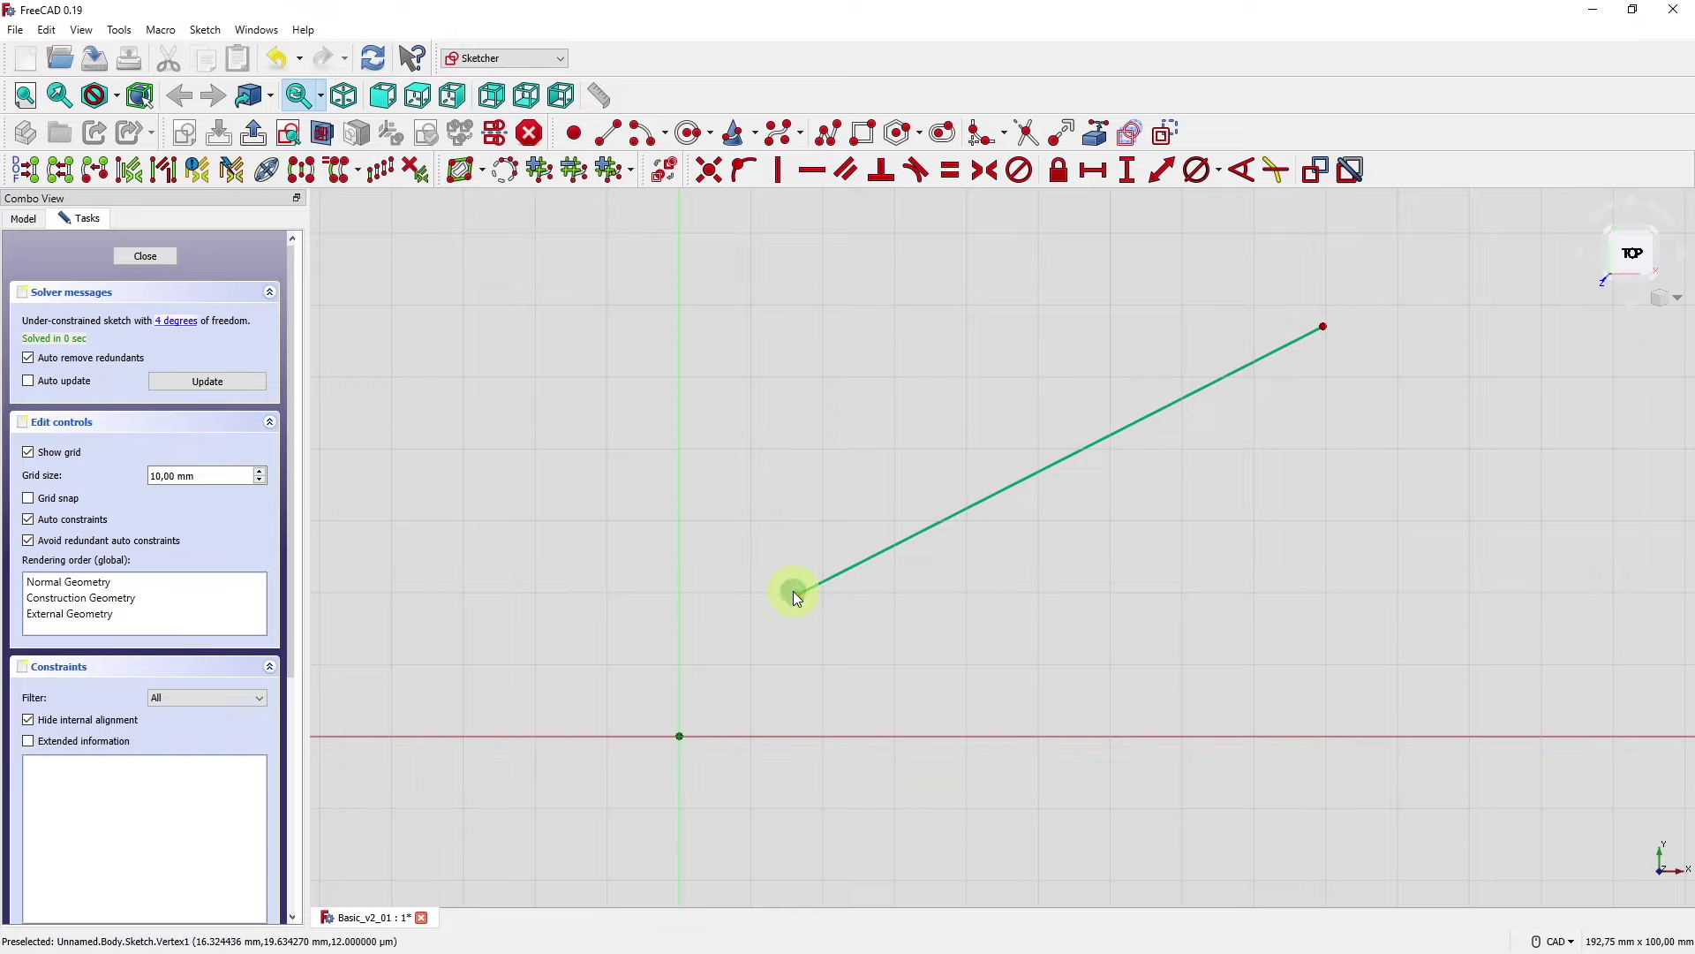
{"action": "left_click", "coordinate": [709, 170]}
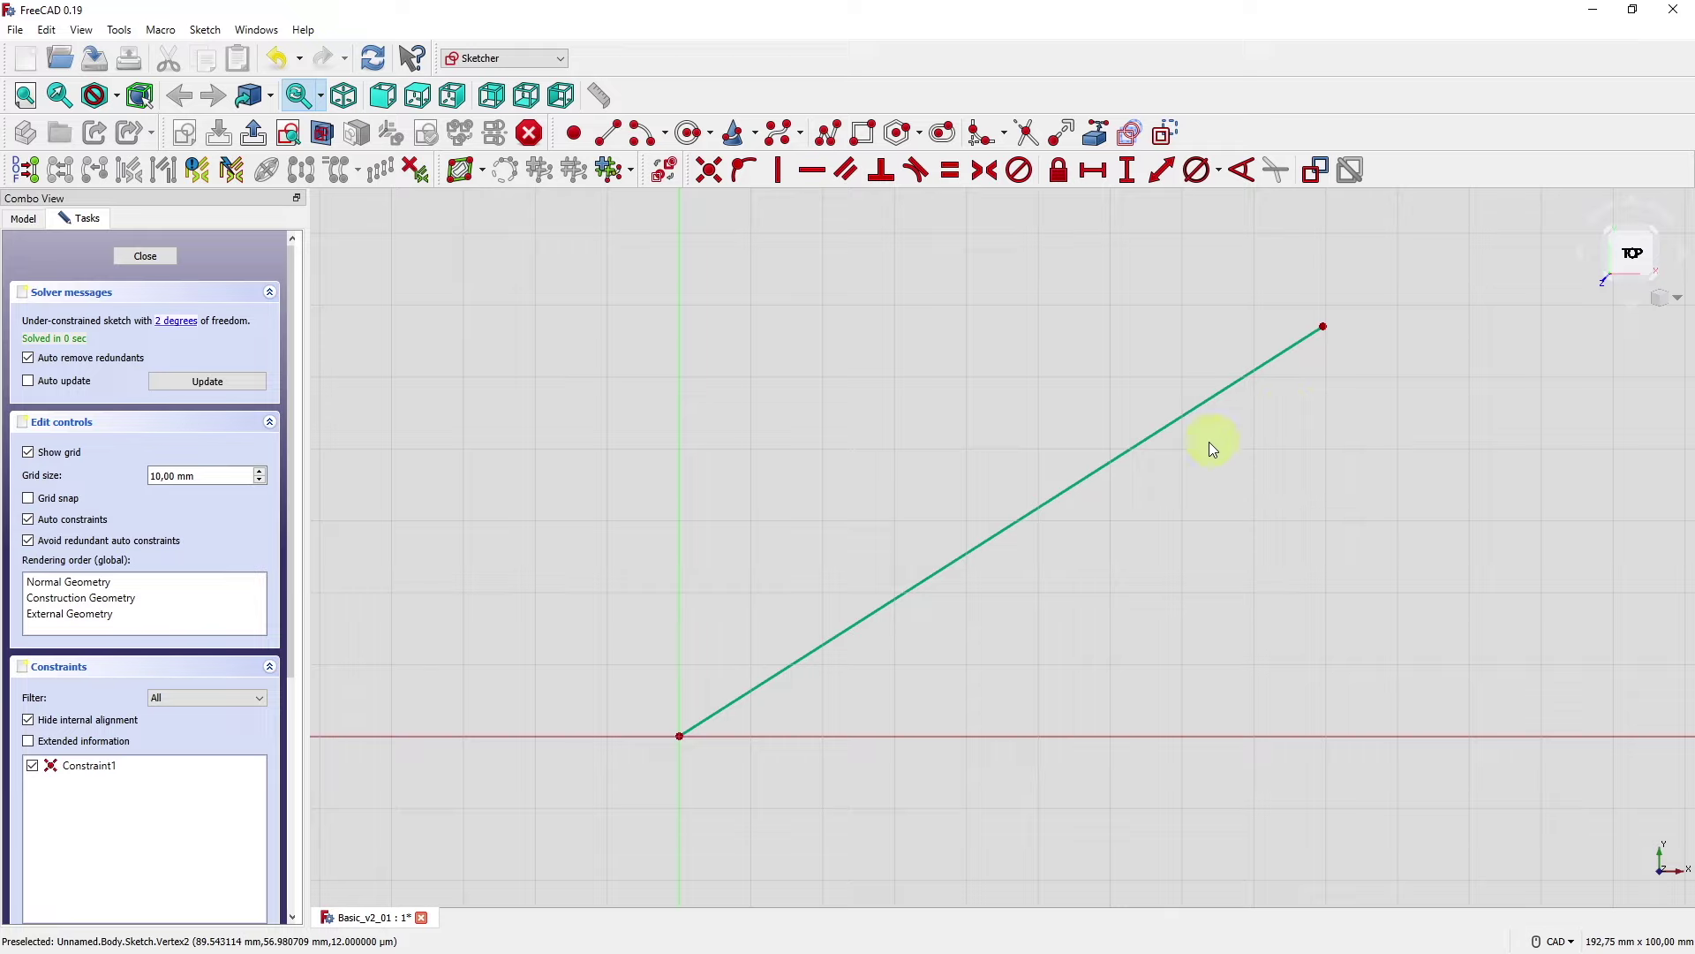
- Constrain the angle between the line and the horizontal axis to 40° and move its dimension label outward from the origin
{"action": "left_click", "coordinate": [1110, 461]}
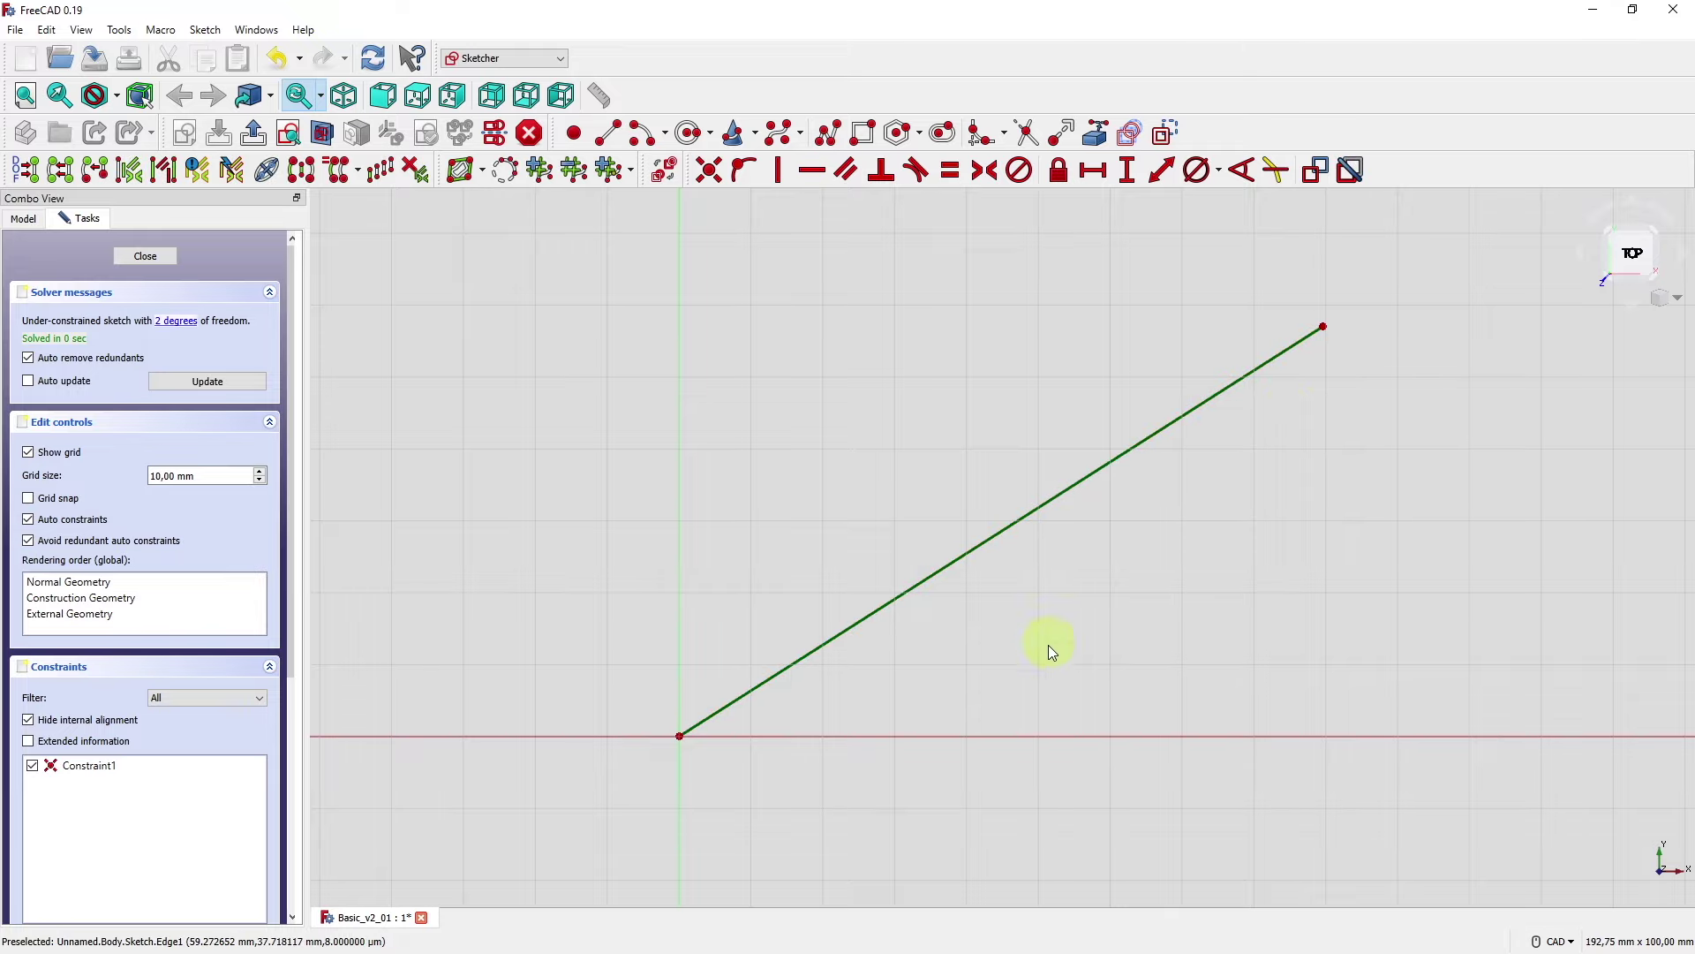
{"action": "left_click", "coordinate": [1045, 740]}
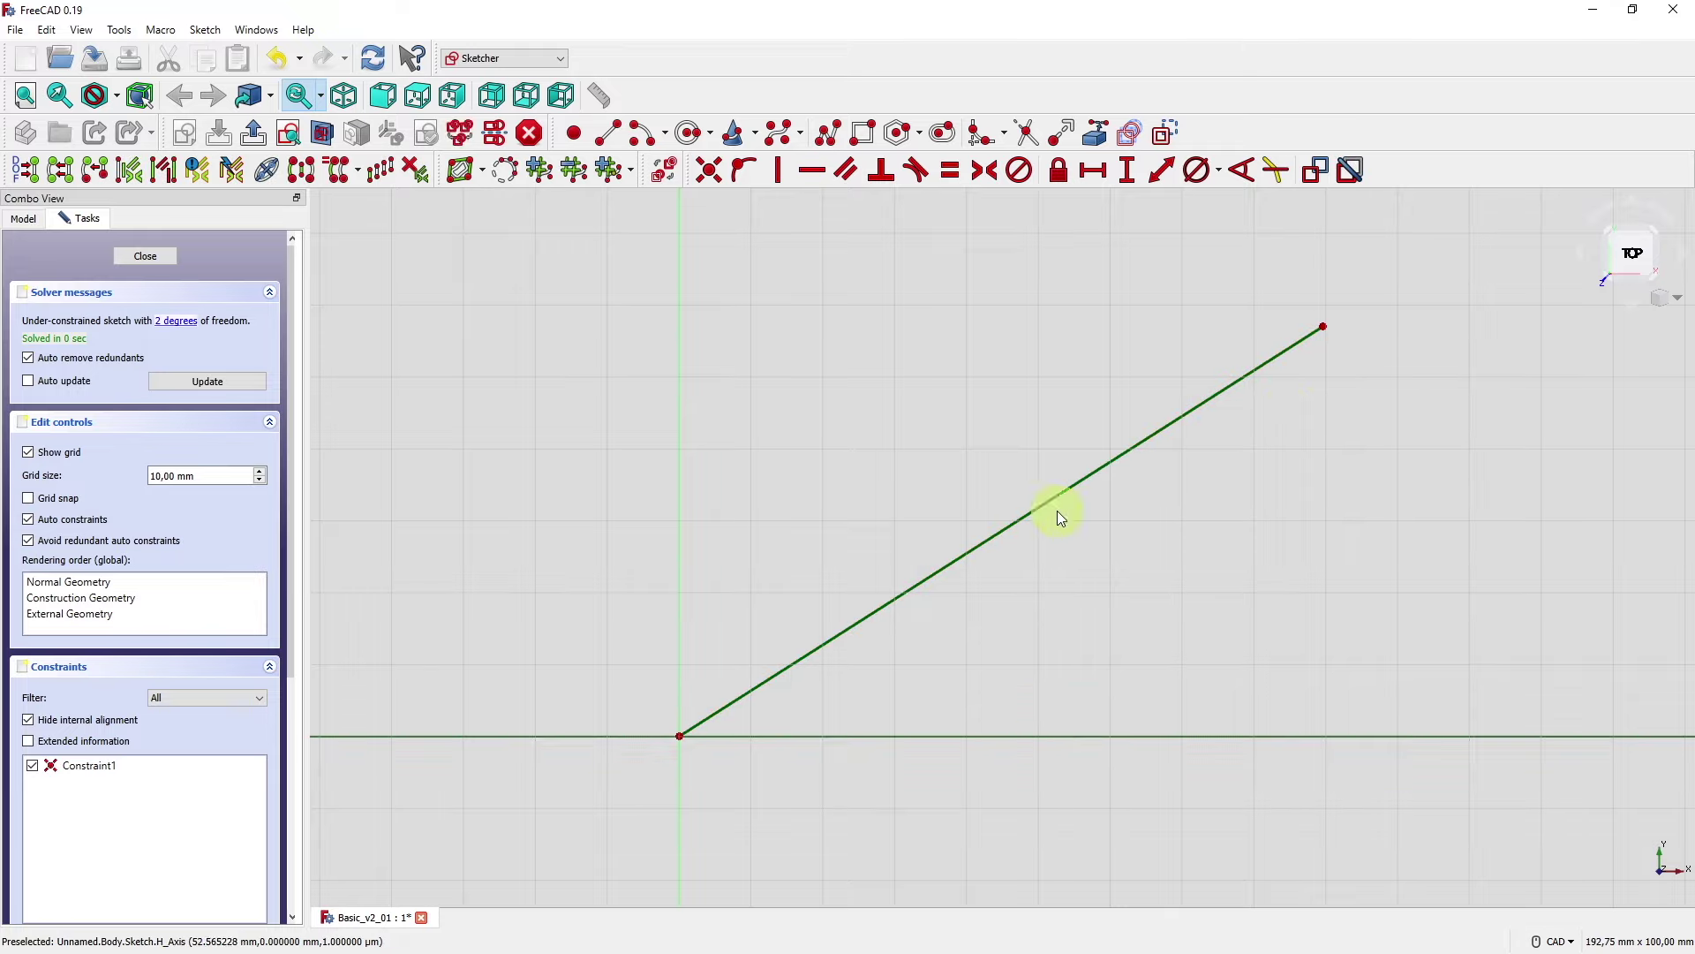
{"action": "left_click", "coordinate": [1131, 451]}
{"action": "left_click", "coordinate": [1241, 170]}
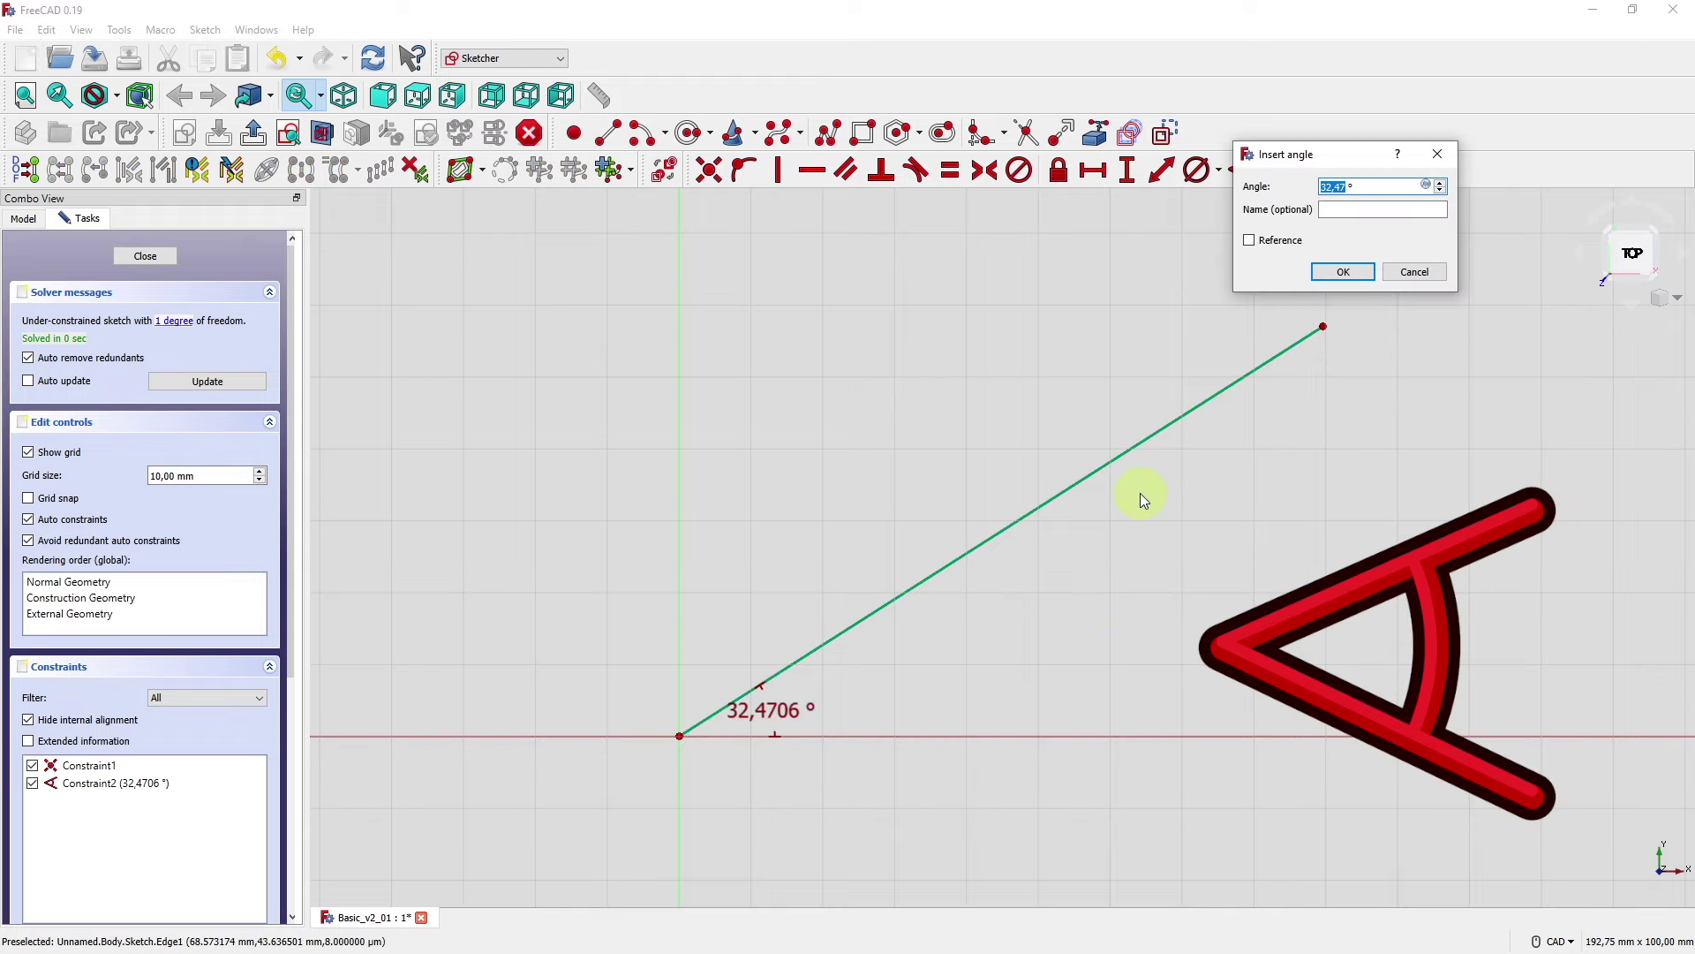
{"action": "type", "text": "40"}
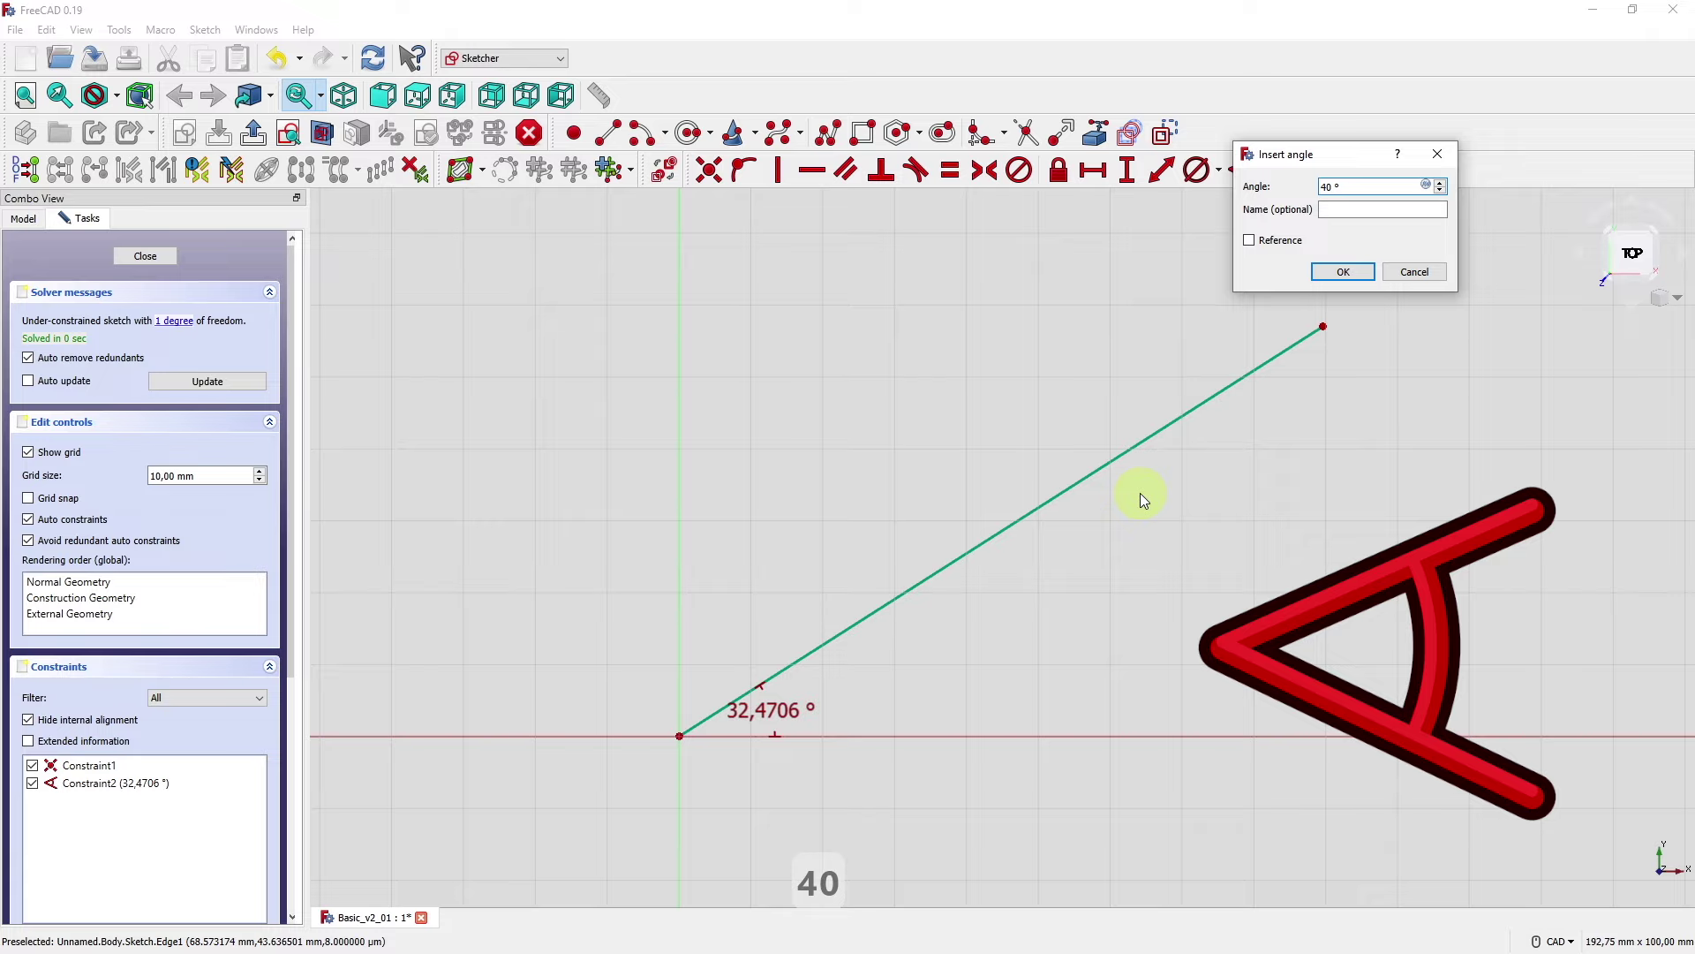
{"action": "left_click", "coordinate": [1343, 272]}
{"action": "middle_click_drag", "start_coordinate": [1131, 467], "coordinate": [973, 568]}
{"action": "left_click_drag", "start_coordinate": [611, 812], "coordinate": [830, 719]}
- Move the line's free endpoint slightly inward along the line's constrained direction
{"action": "mouse_move", "coordinate": [1164, 300]}
{"action": "left_mouse_down"}
{"action": "mouse_move", "coordinate": [700, 700]}
{"action": "mouse_move", "coordinate": [1004, 553]}
{"action": "mouse_move", "coordinate": [1131, 512]}
{"action": "mouse_move", "coordinate": [1230, 449]}
{"action": "left_mouse_up"}
{"action": "scroll", "coordinate": [1189, 479], "scroll_direction": "down", "scroll_amount": 2}
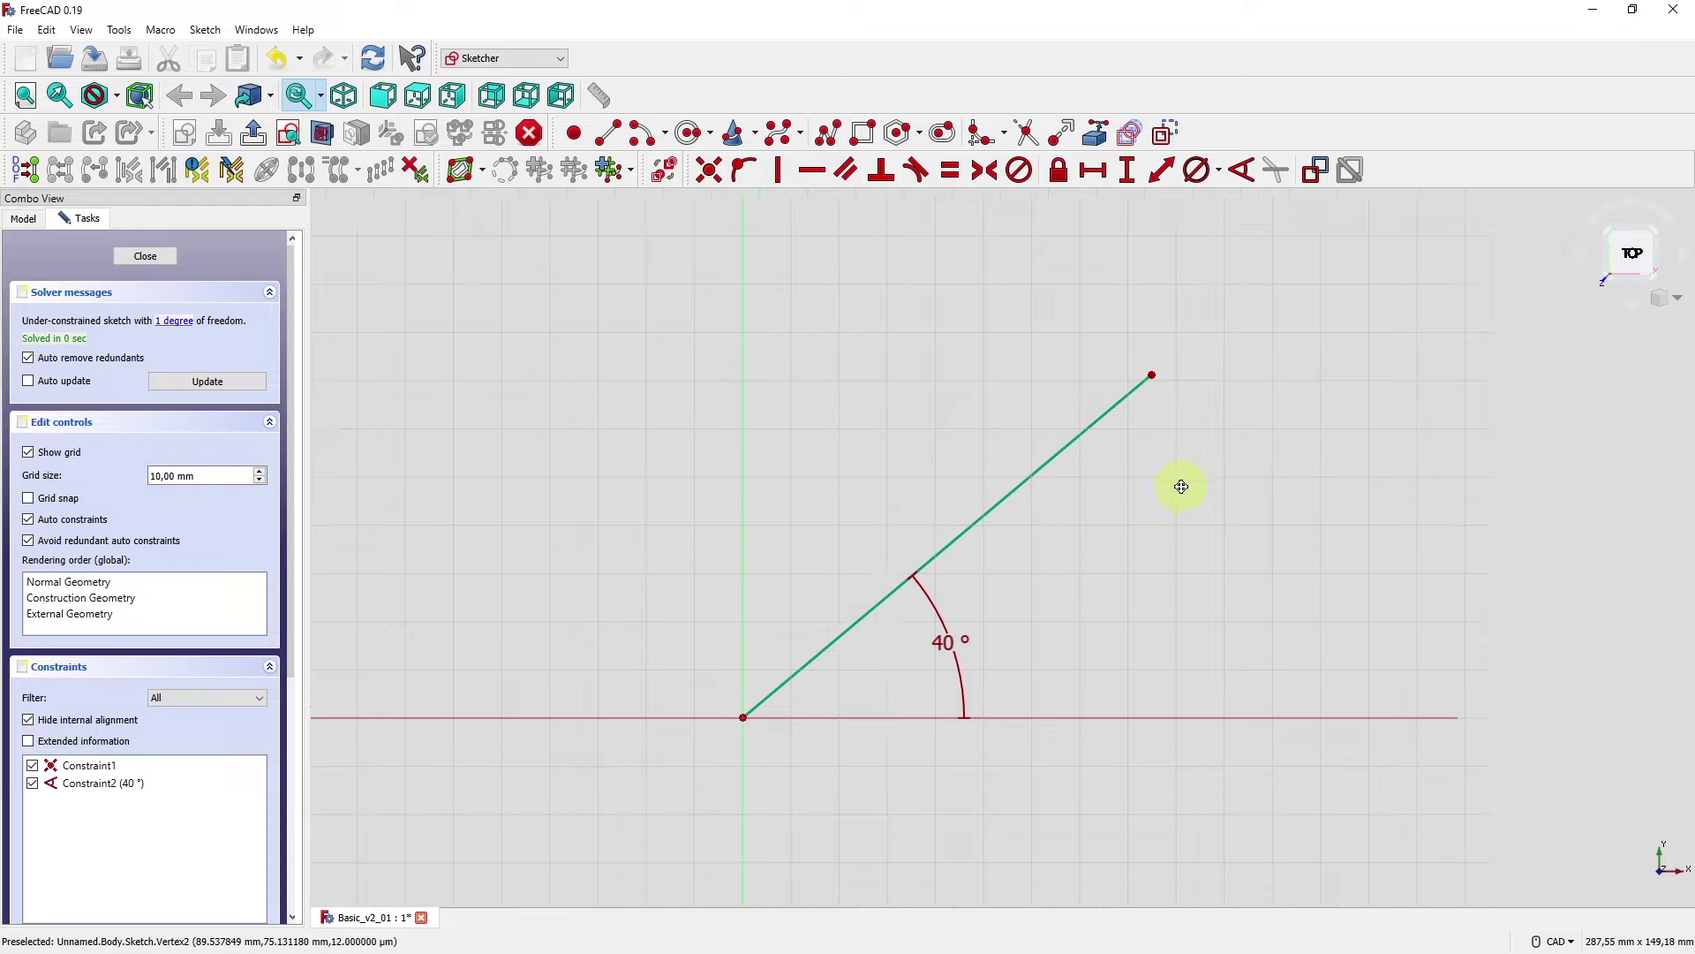
{"action": "middle_click_drag", "start_coordinate": [1181, 487], "coordinate": [1183, 494]}
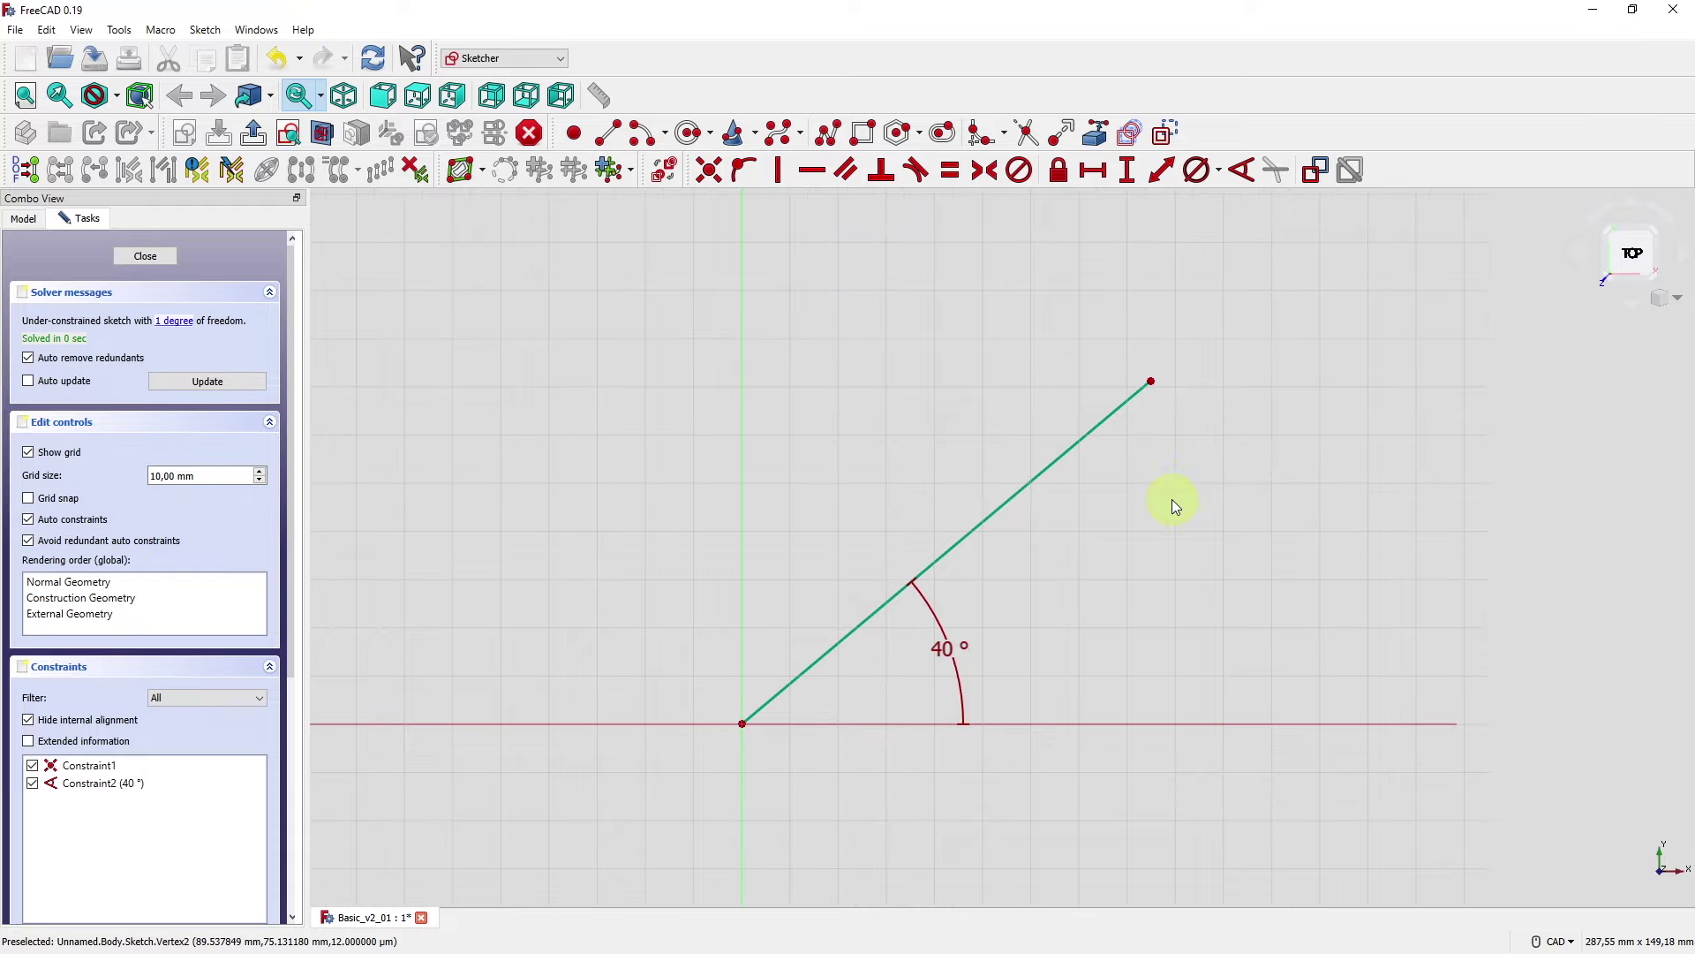
- Constrain the length of the 40° line to 120 mm
{"action": "left_click", "coordinate": [1035, 475]}
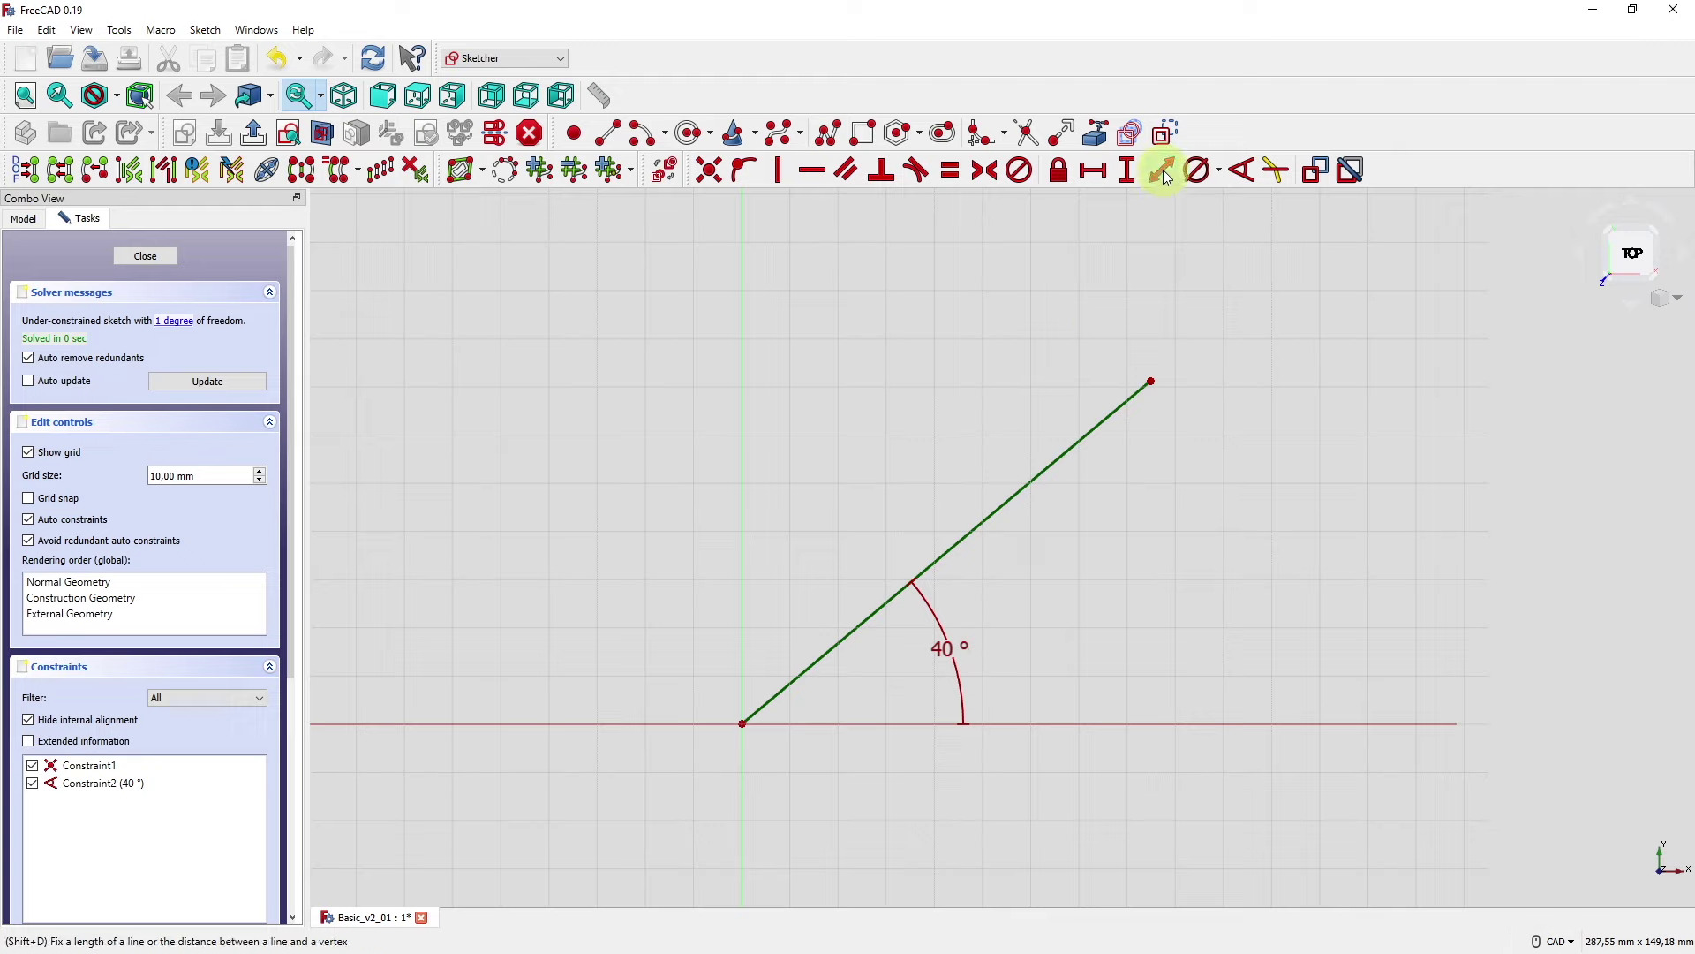
{"action": "left_click", "coordinate": [1163, 170]}
{"action": "left_click", "coordinate": [1033, 479]}
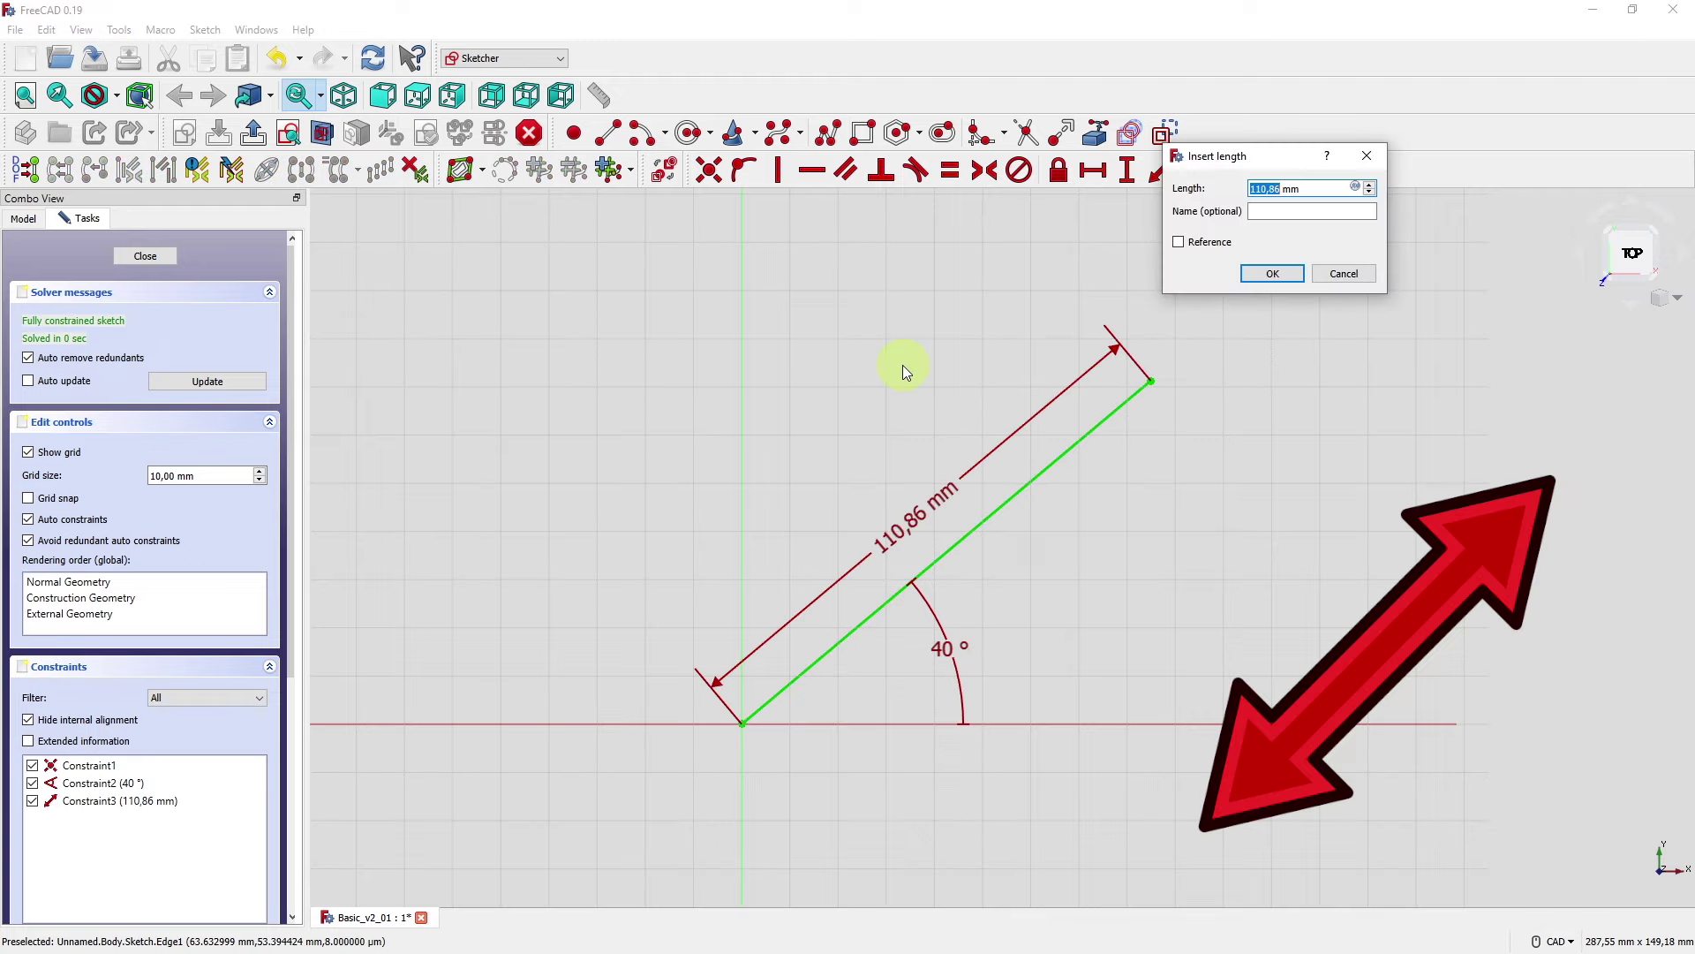
{"action": "type", "text": "120"}
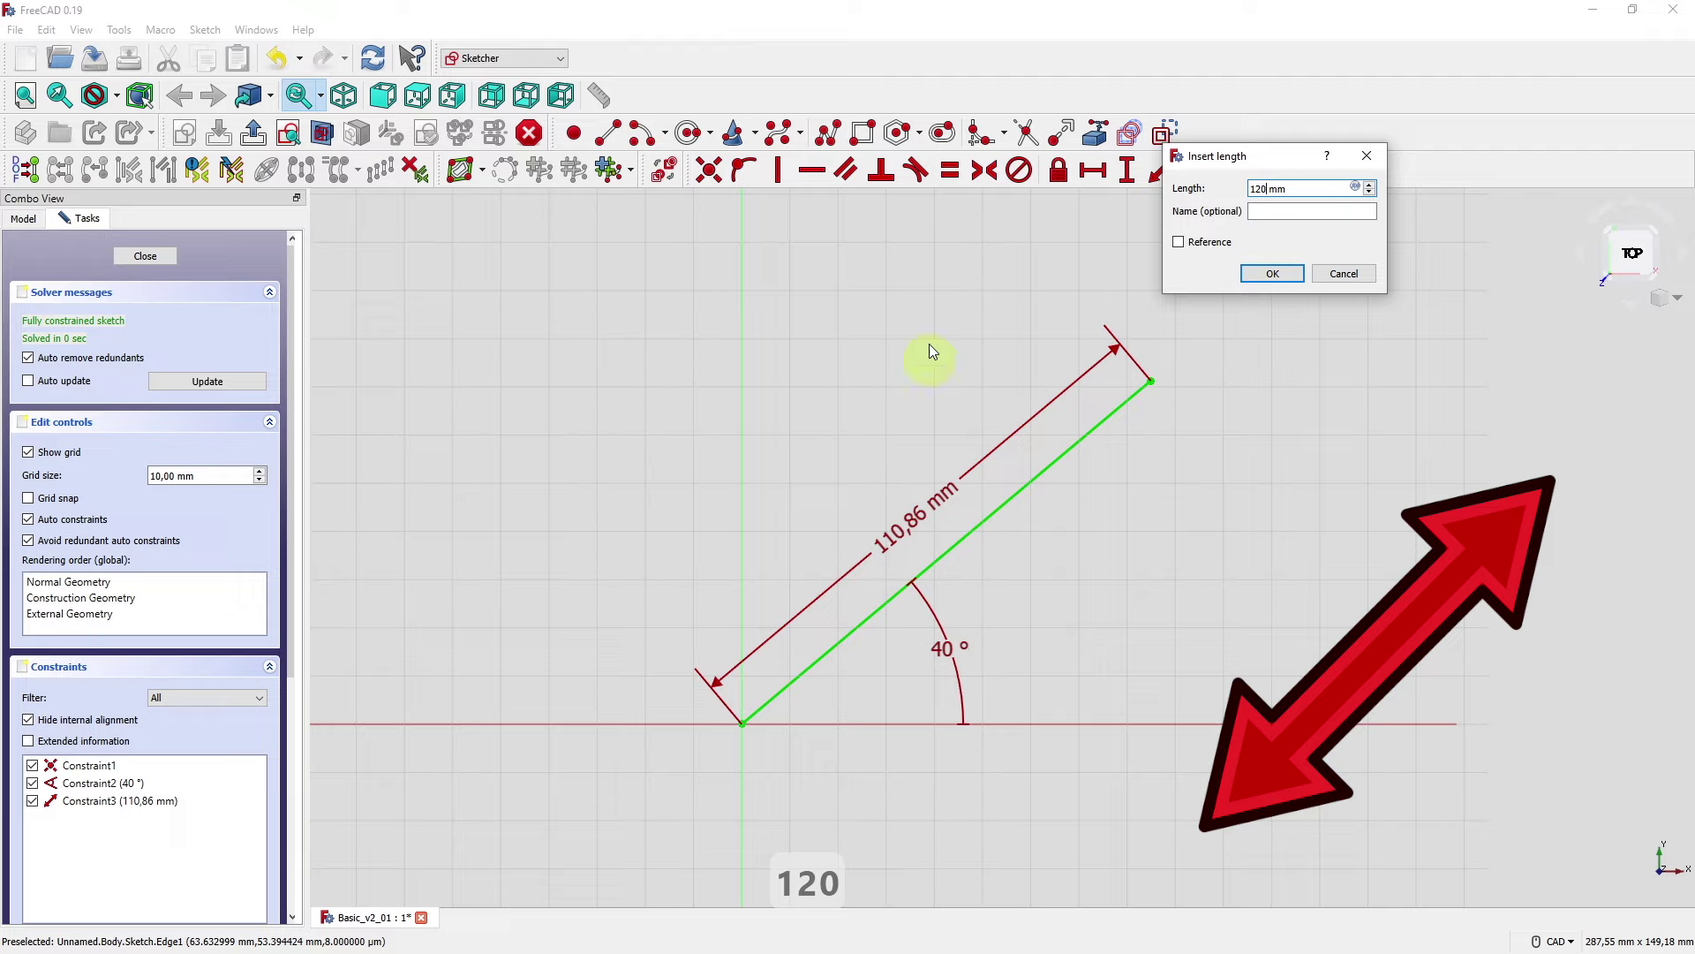
{"action": "left_click", "coordinate": [1273, 274]}
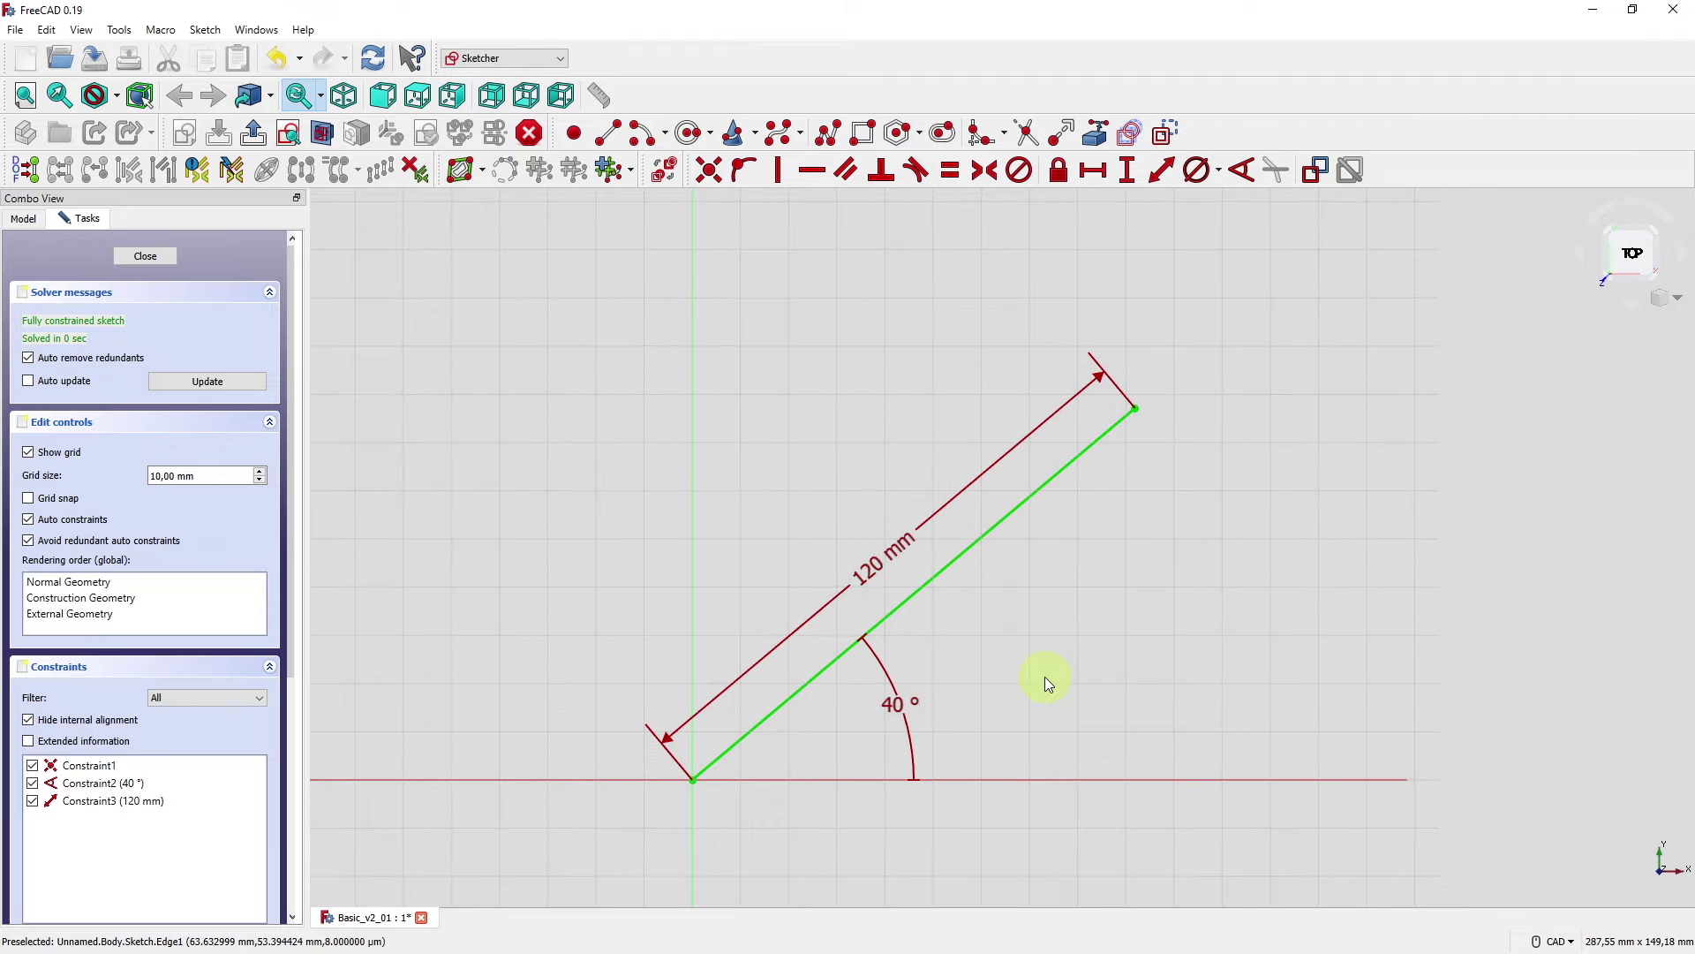
- Examine the coincident, angle and length constraints by highlighting each one in turn, and close the sketch
{"action": "left_click", "coordinate": [208, 765]}
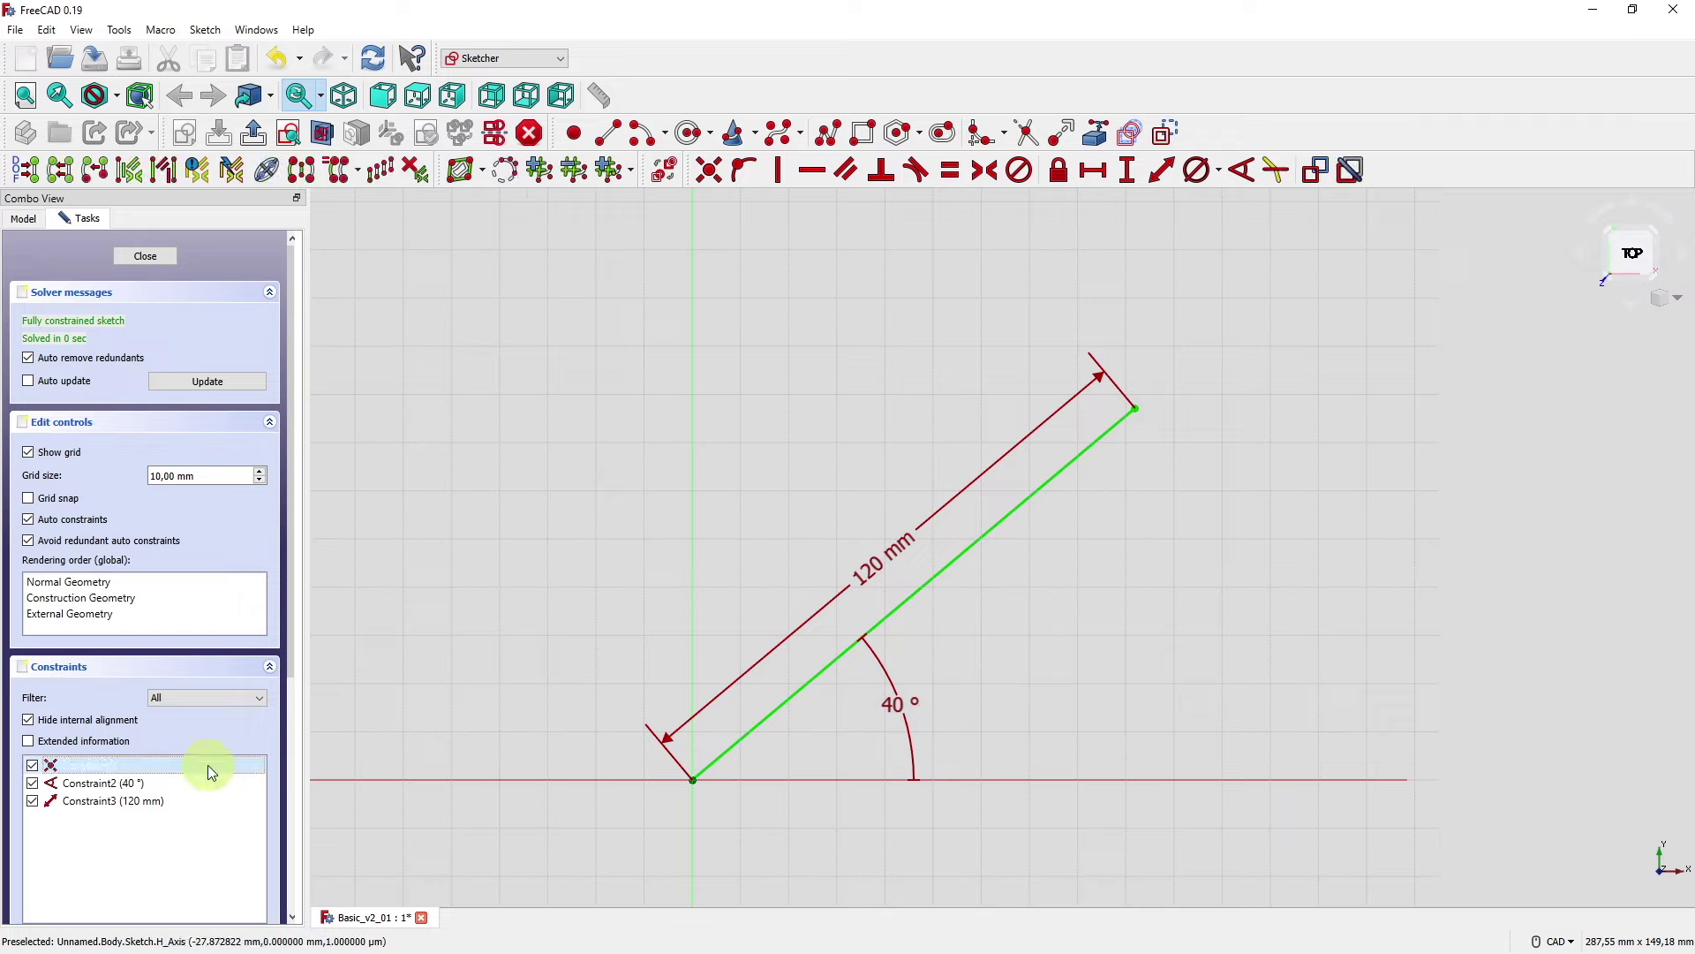
{"action": "left_click", "coordinate": [210, 786]}
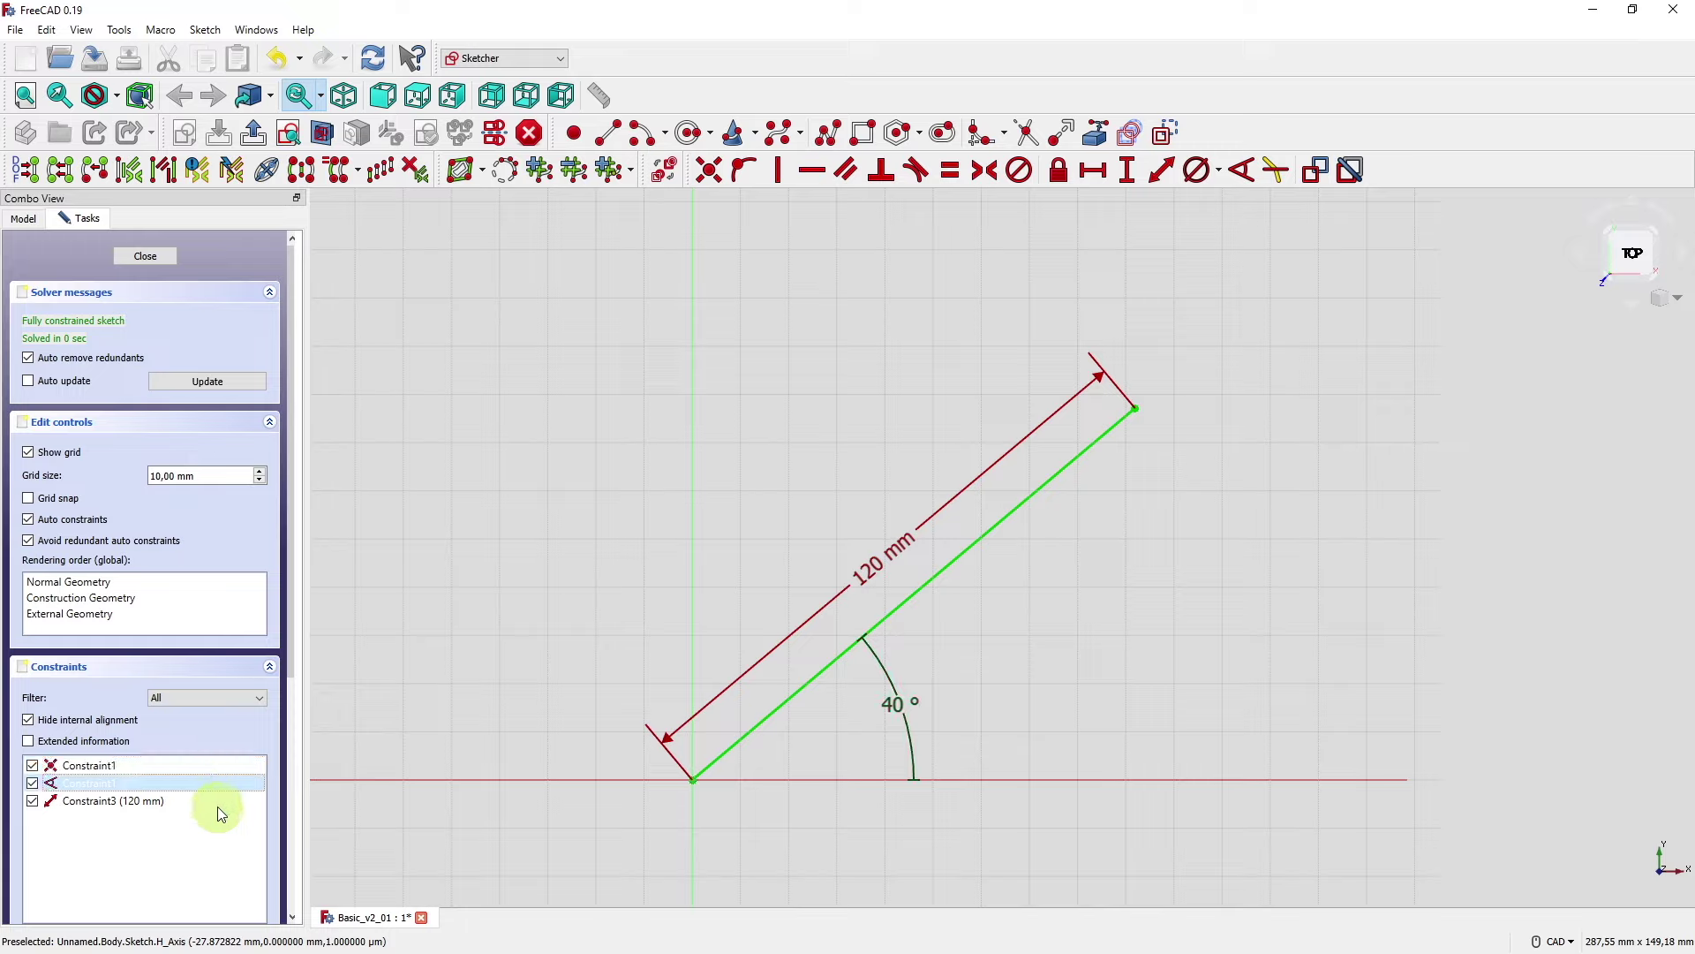
{"action": "left_click", "coordinate": [220, 801]}
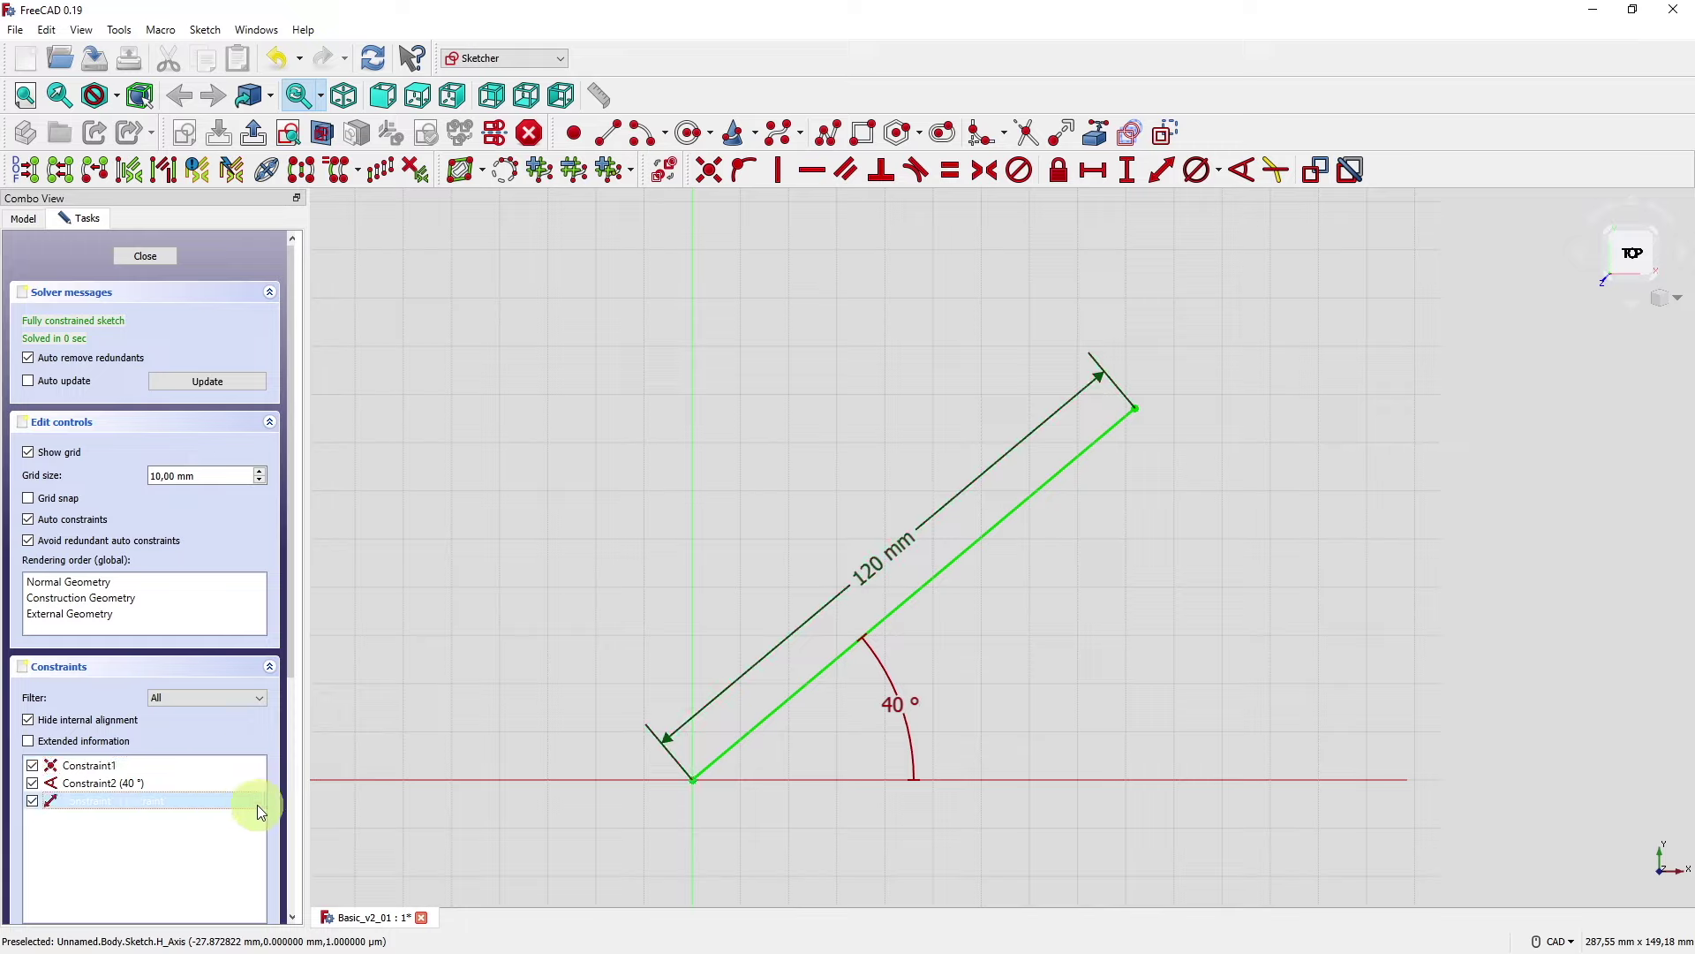
{"action": "left_click", "coordinate": [380, 735]}
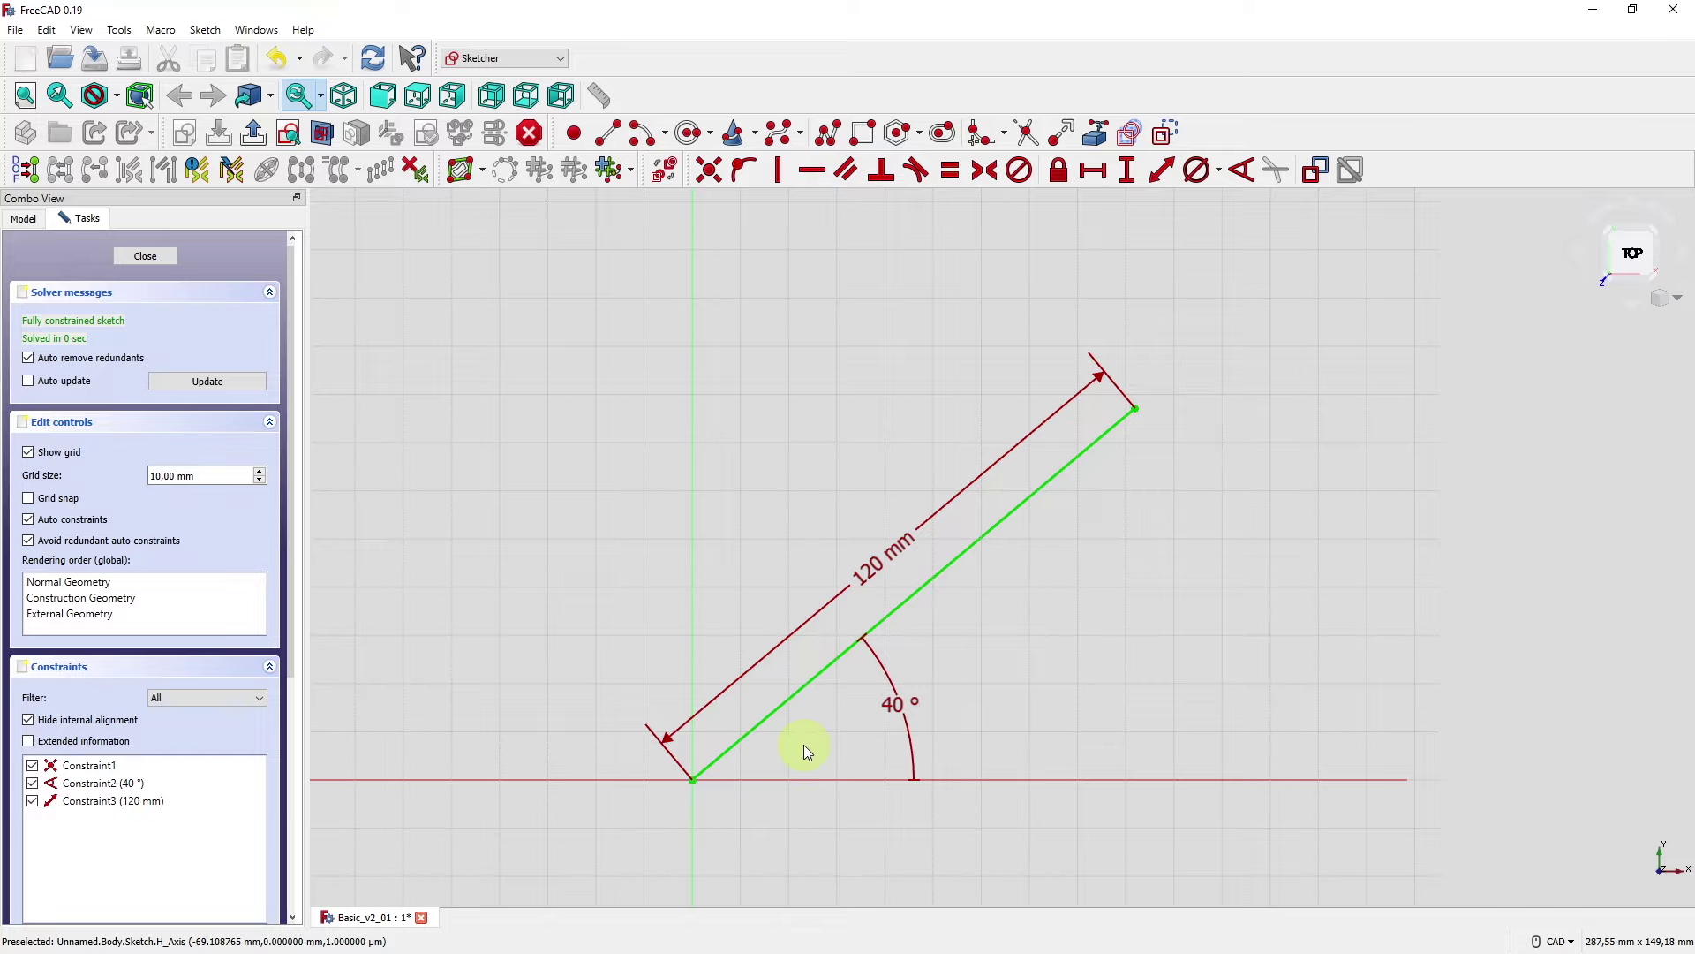
{"action": "left_click", "coordinate": [147, 256]}
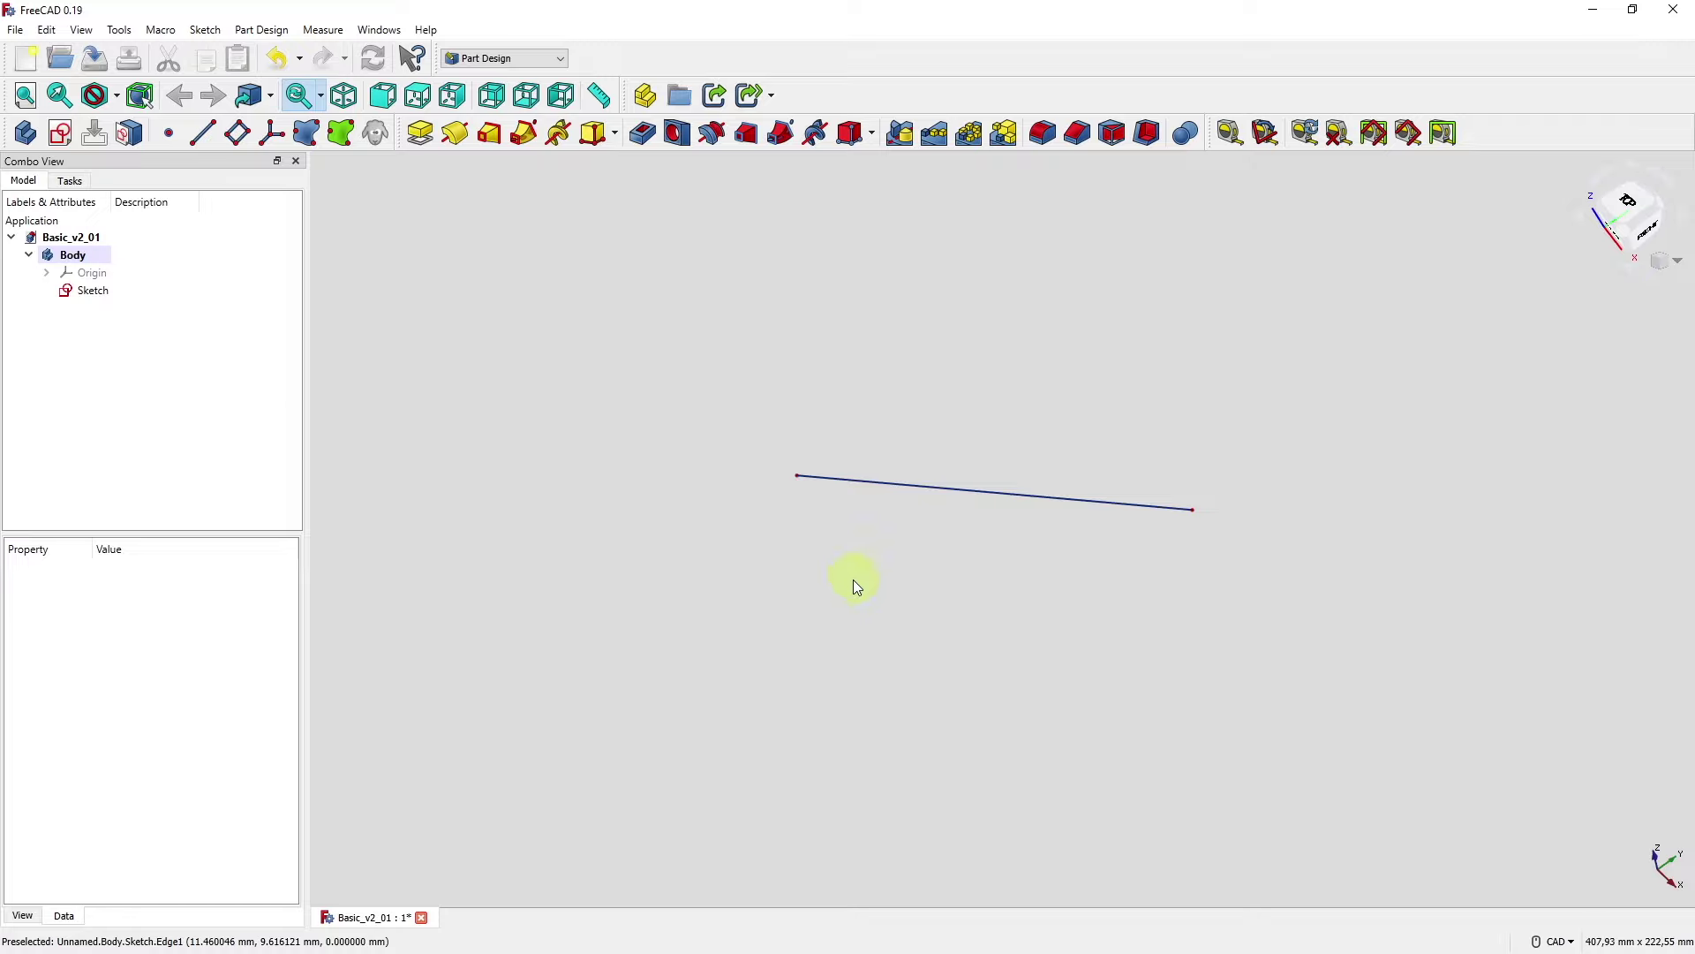
- Reopen the sketch and draw a line about 77 mm long from the slanted line's upper endpoint down to just above the horizontal axis
{"action": "double_click", "coordinate": [121, 291]}
{"action": "middle_click_drag", "start_coordinate": [765, 500], "coordinate": [536, 513]}
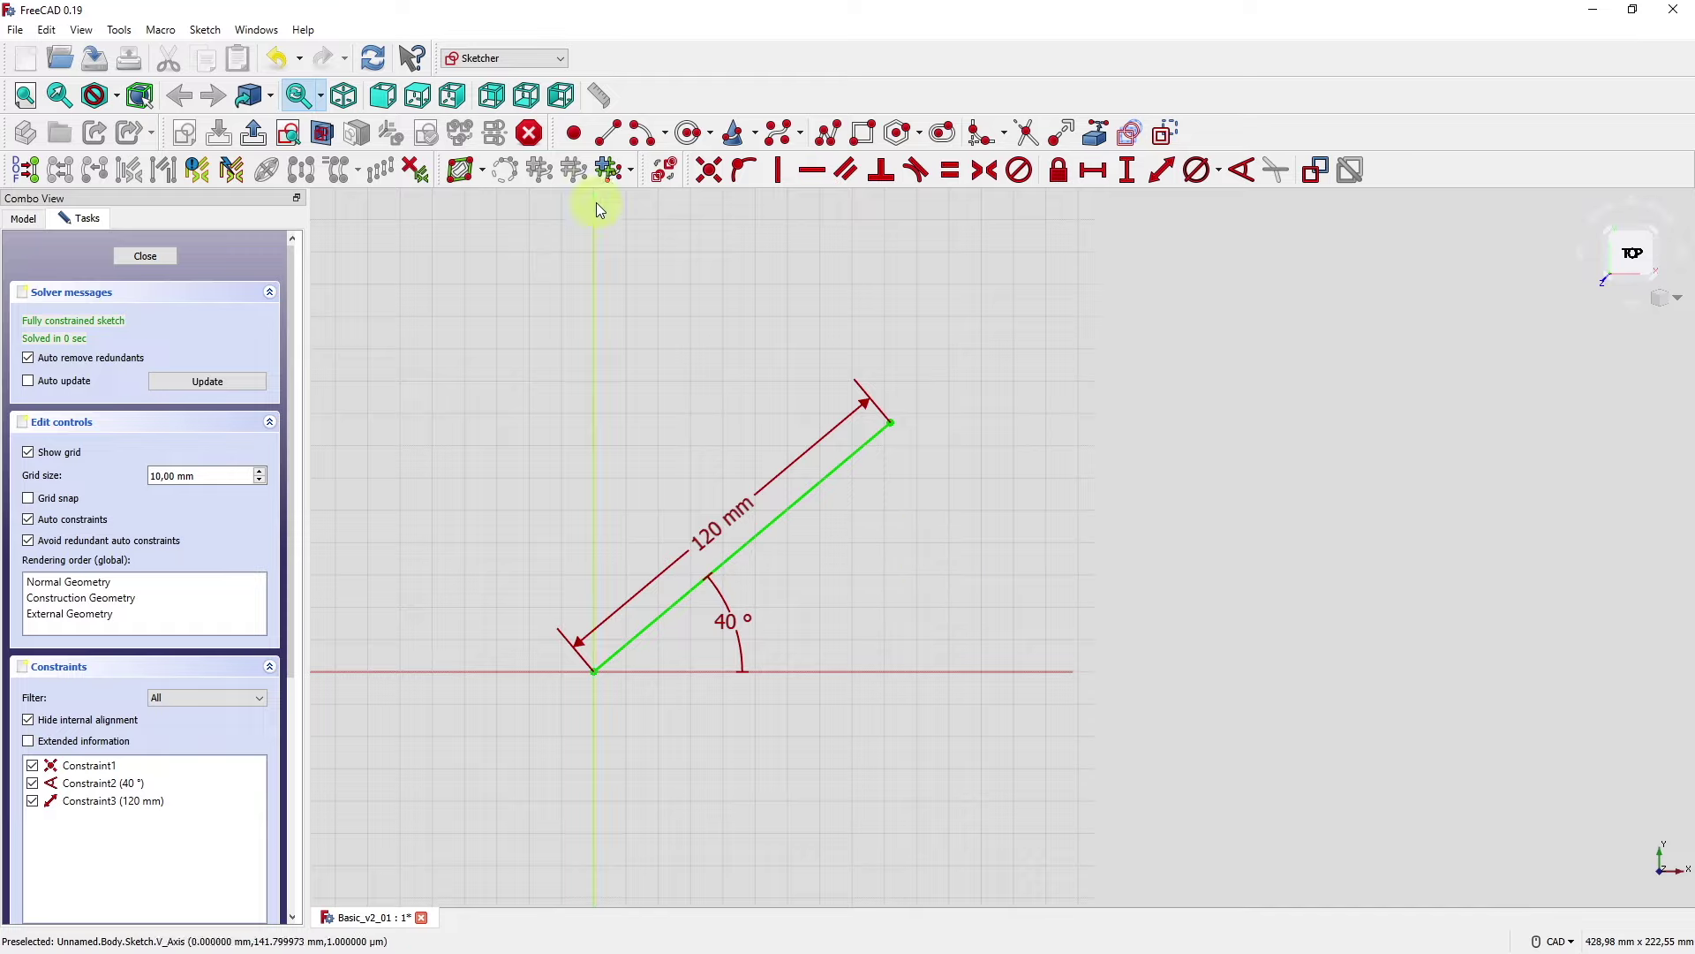
{"action": "left_click", "coordinate": [610, 132]}
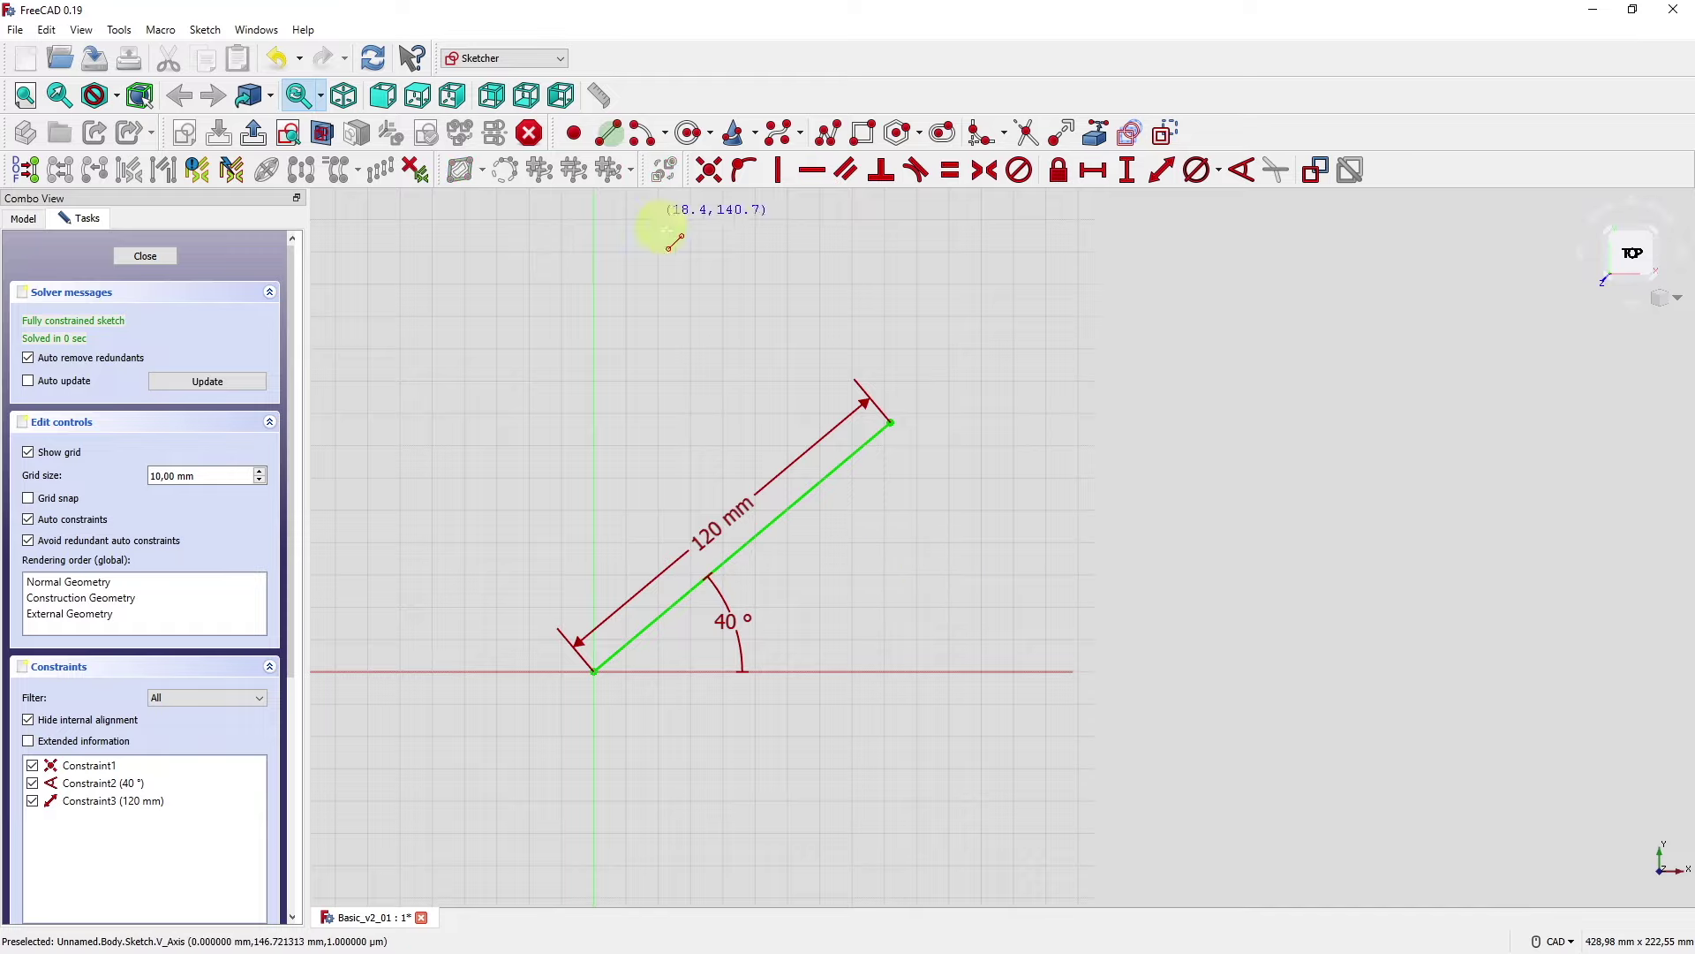
{"action": "left_click", "coordinate": [890, 423]}
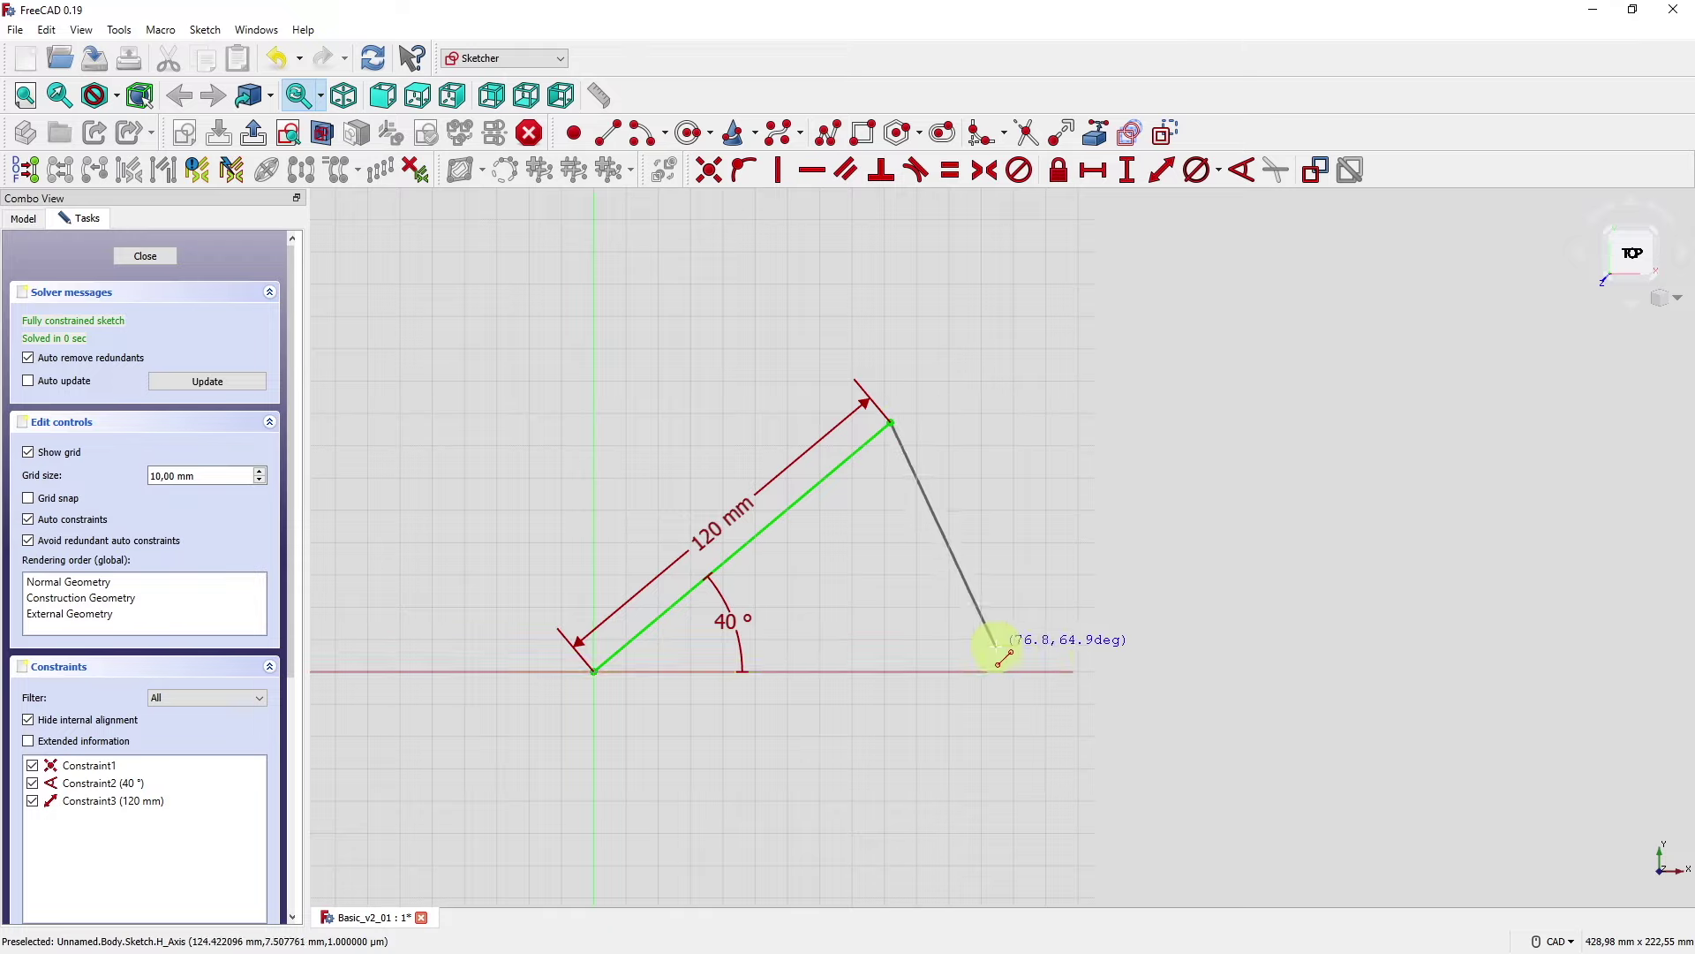
{"action": "left_click", "coordinate": [997, 648]}
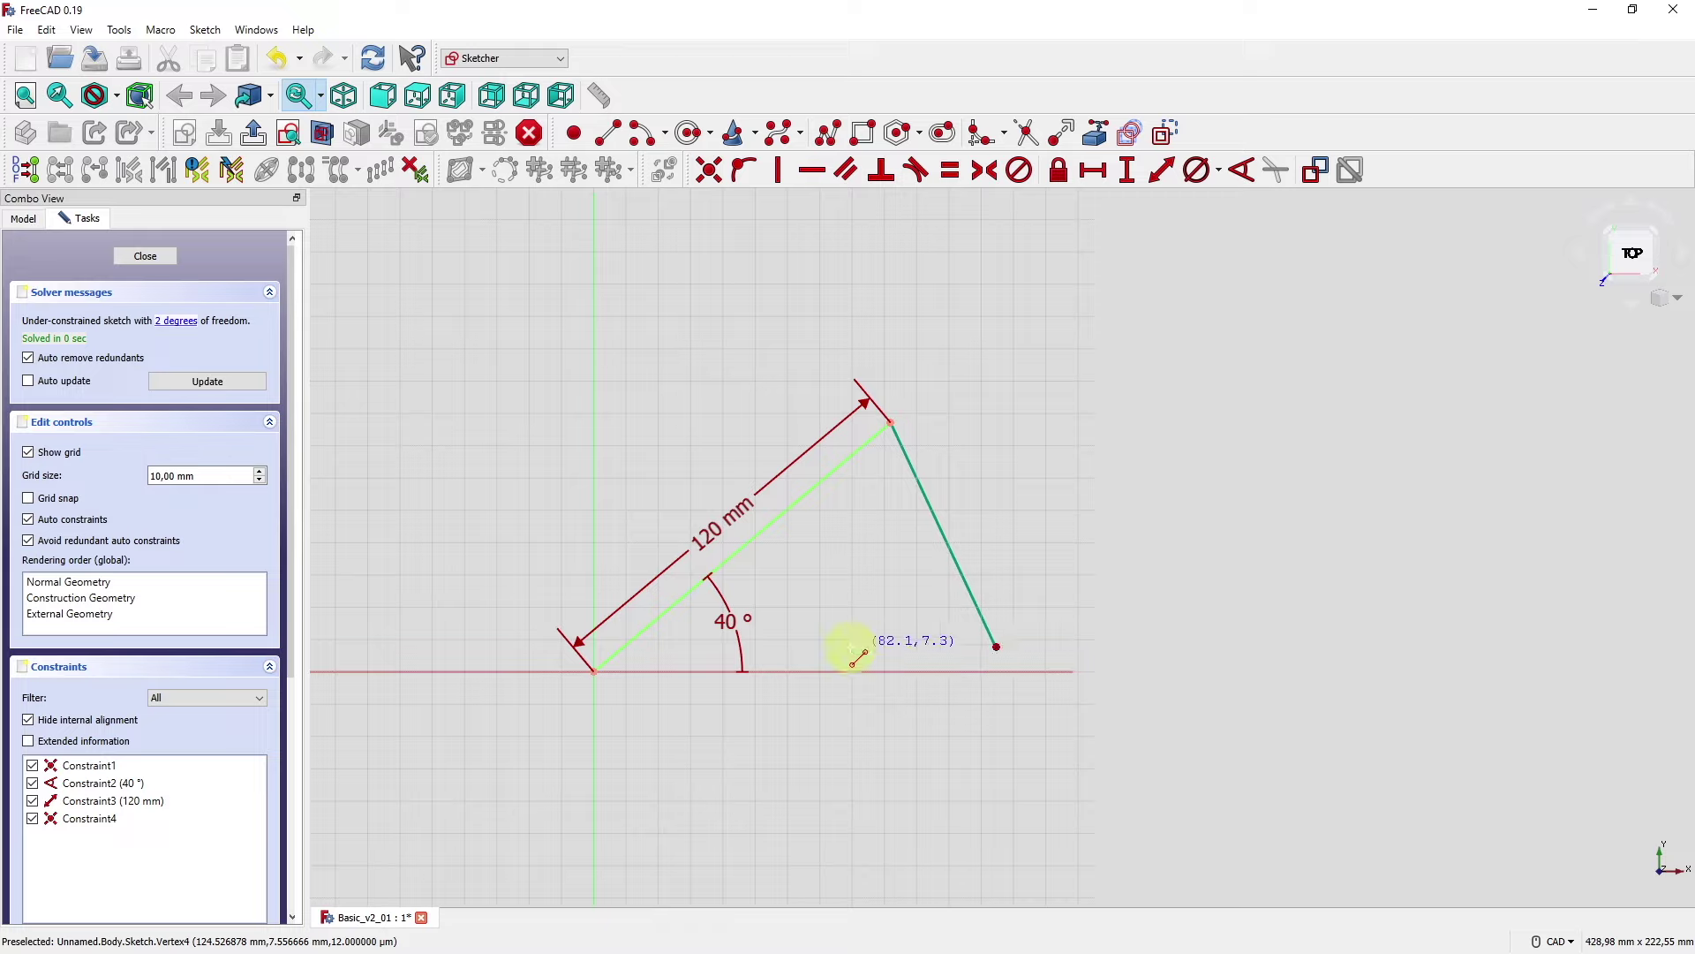
- Close the triangle with a third line from the second line's free endpoint back to the origin
{"action": "left_click", "coordinate": [612, 143]}
{"action": "left_click", "coordinate": [997, 647]}
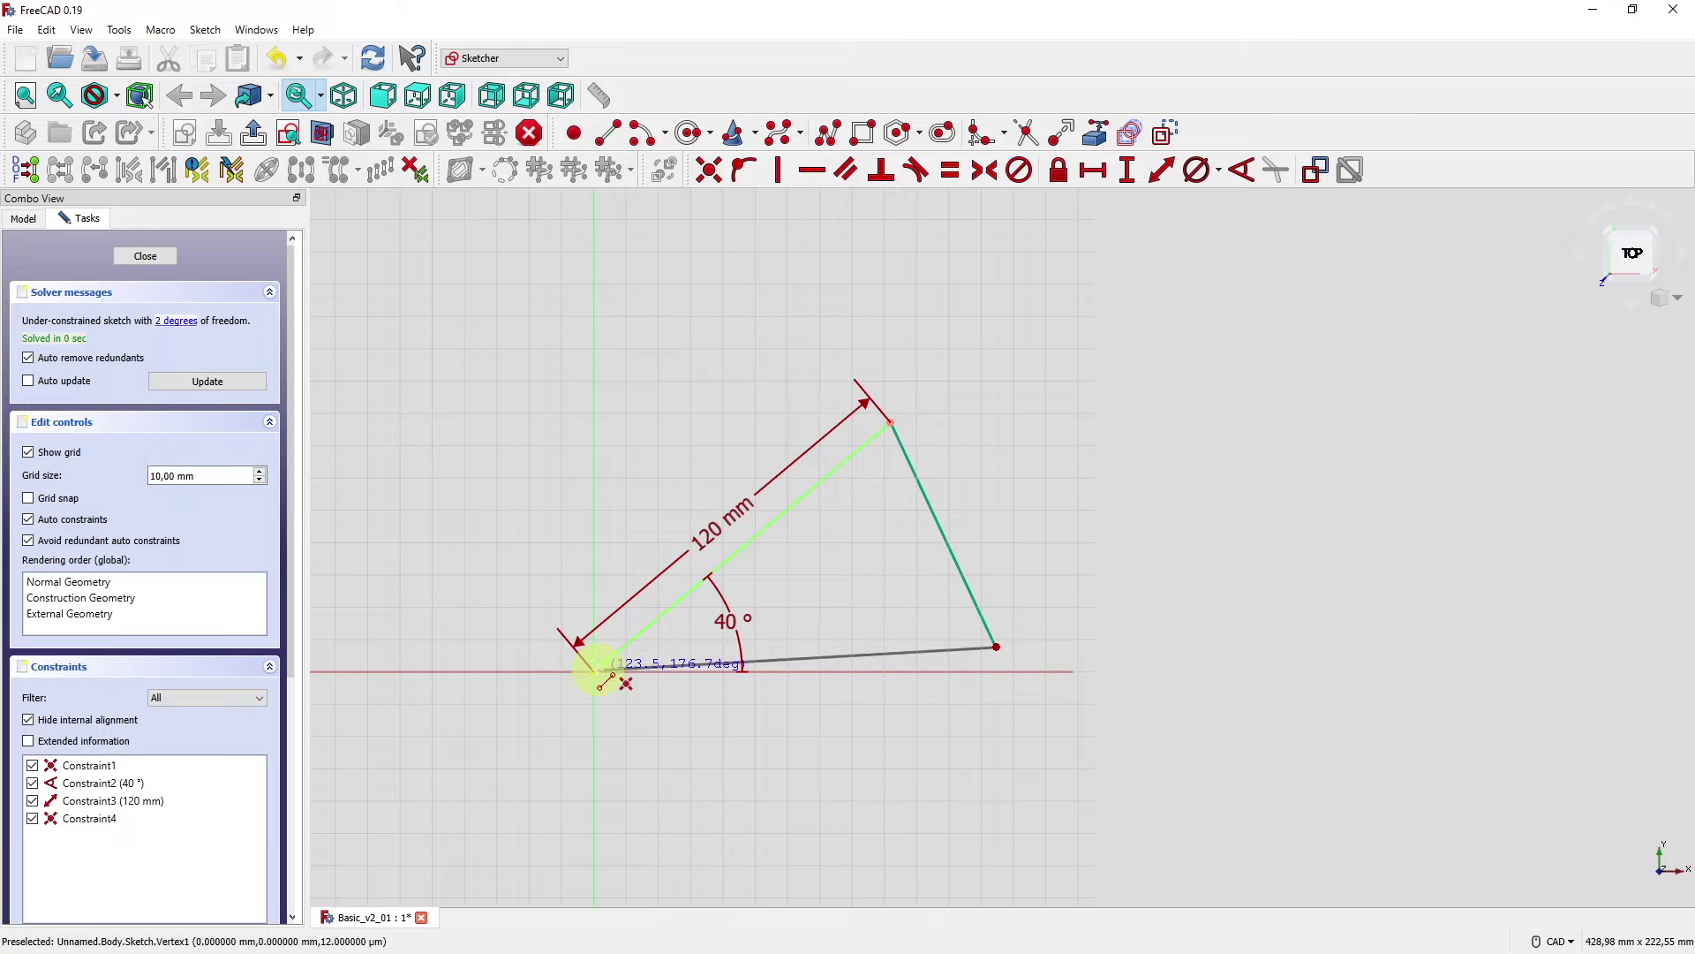
{"action": "left_click", "coordinate": [595, 671]}
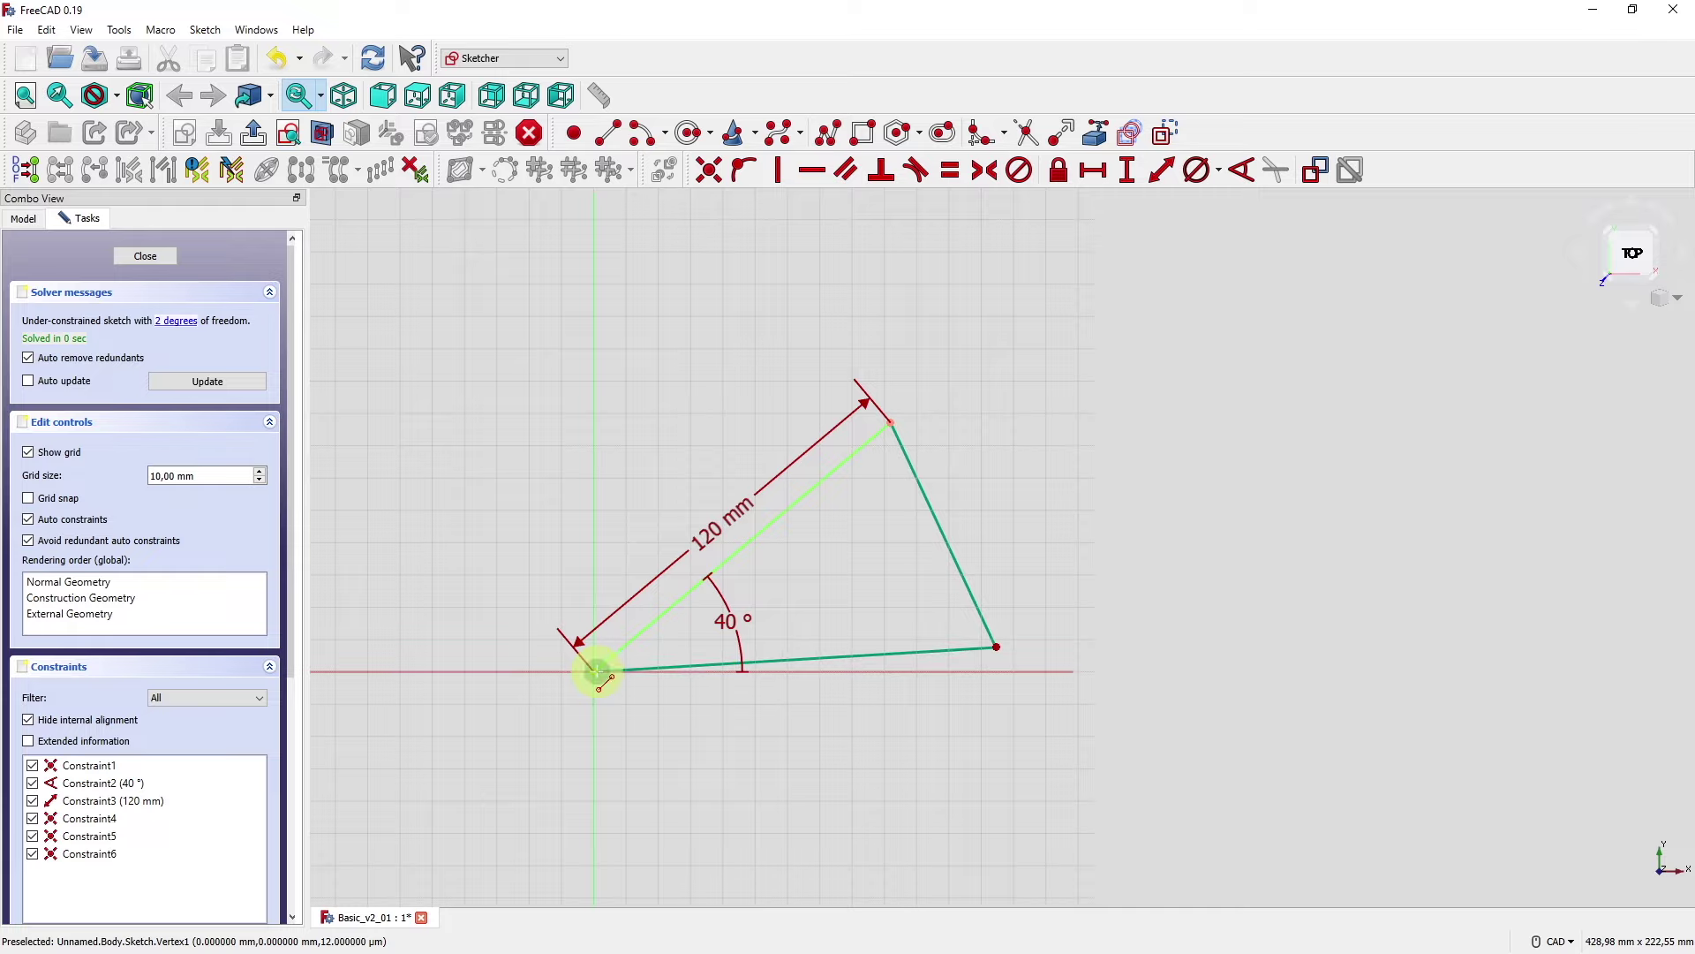
{"action": "right_click", "coordinate": [747, 720]}
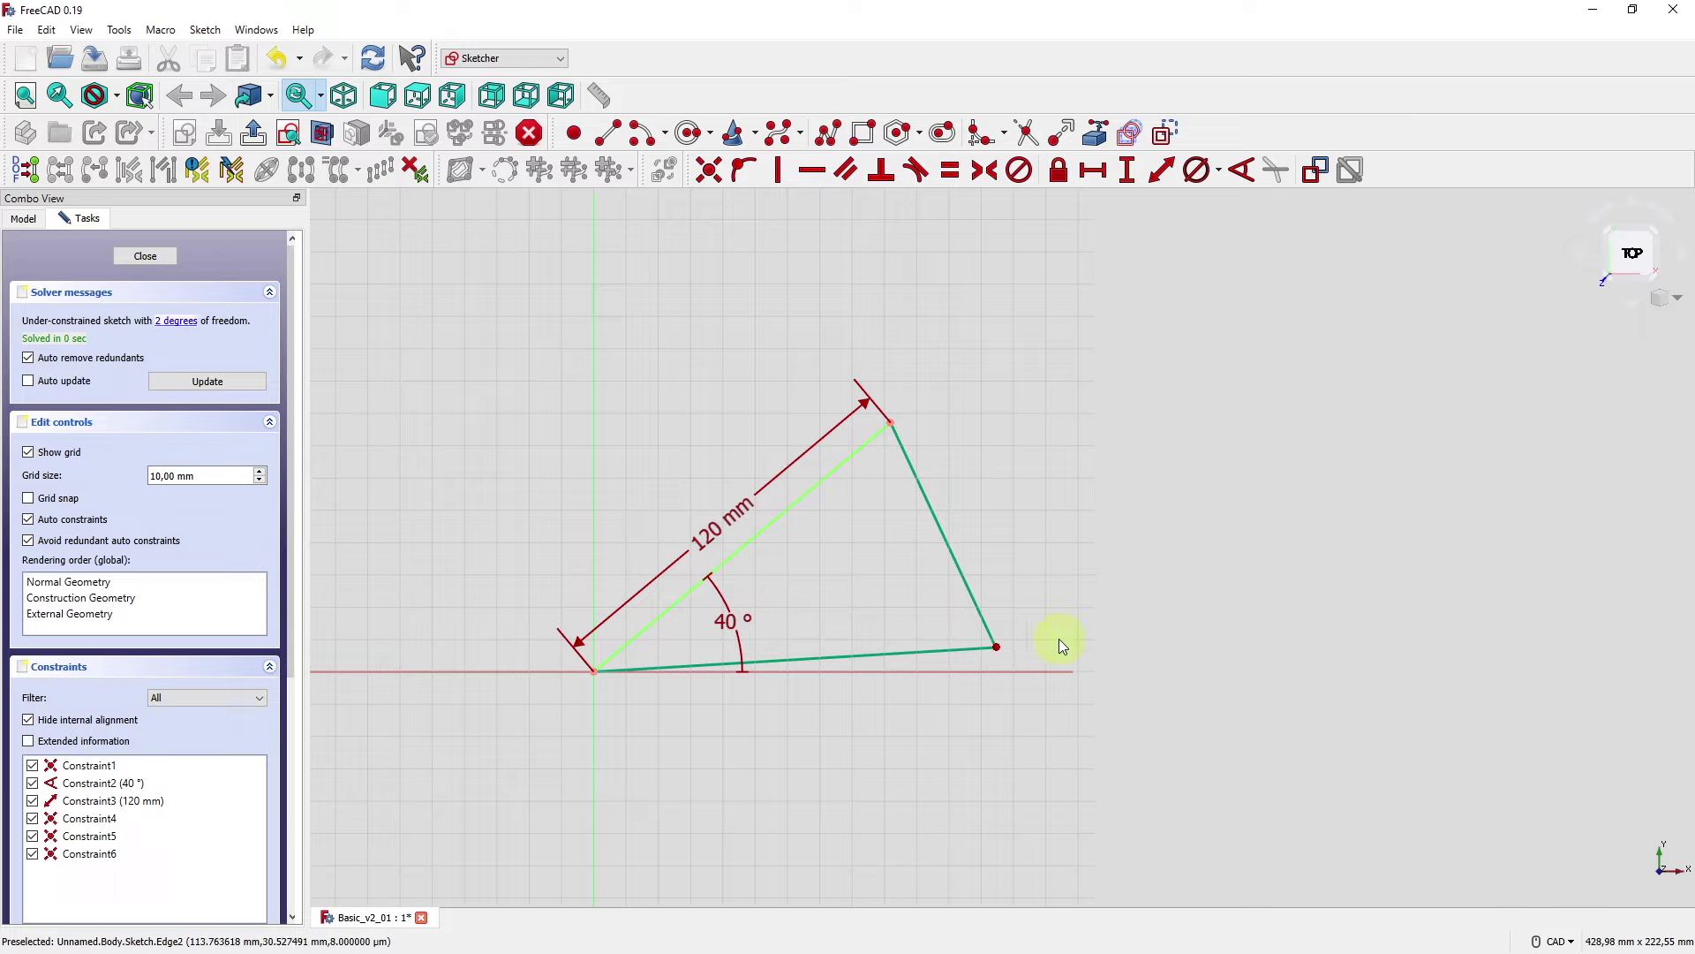
- Move the triangle's free corner slightly inward and constrain the lower line to be horizontal
{"action": "left_click_drag", "start_coordinate": [1001, 647], "coordinate": [968, 624]}
{"action": "scroll", "coordinate": [982, 669], "scroll_direction": "up", "scroll_amount": 2}
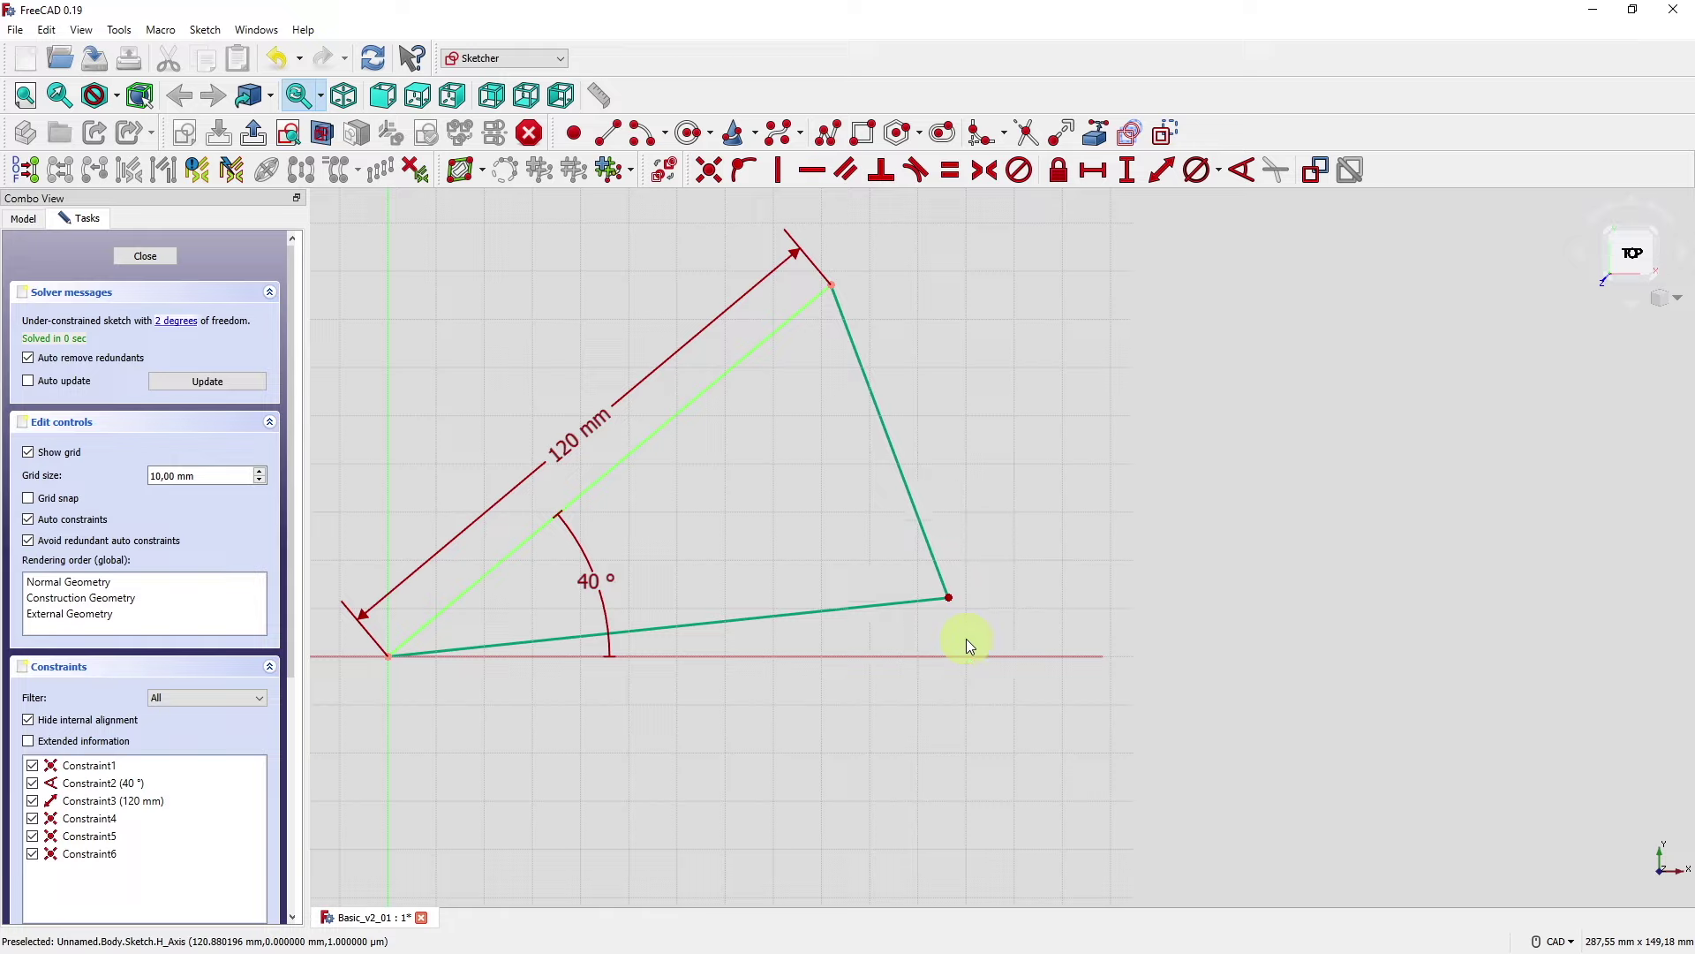
{"action": "left_click", "coordinate": [815, 616]}
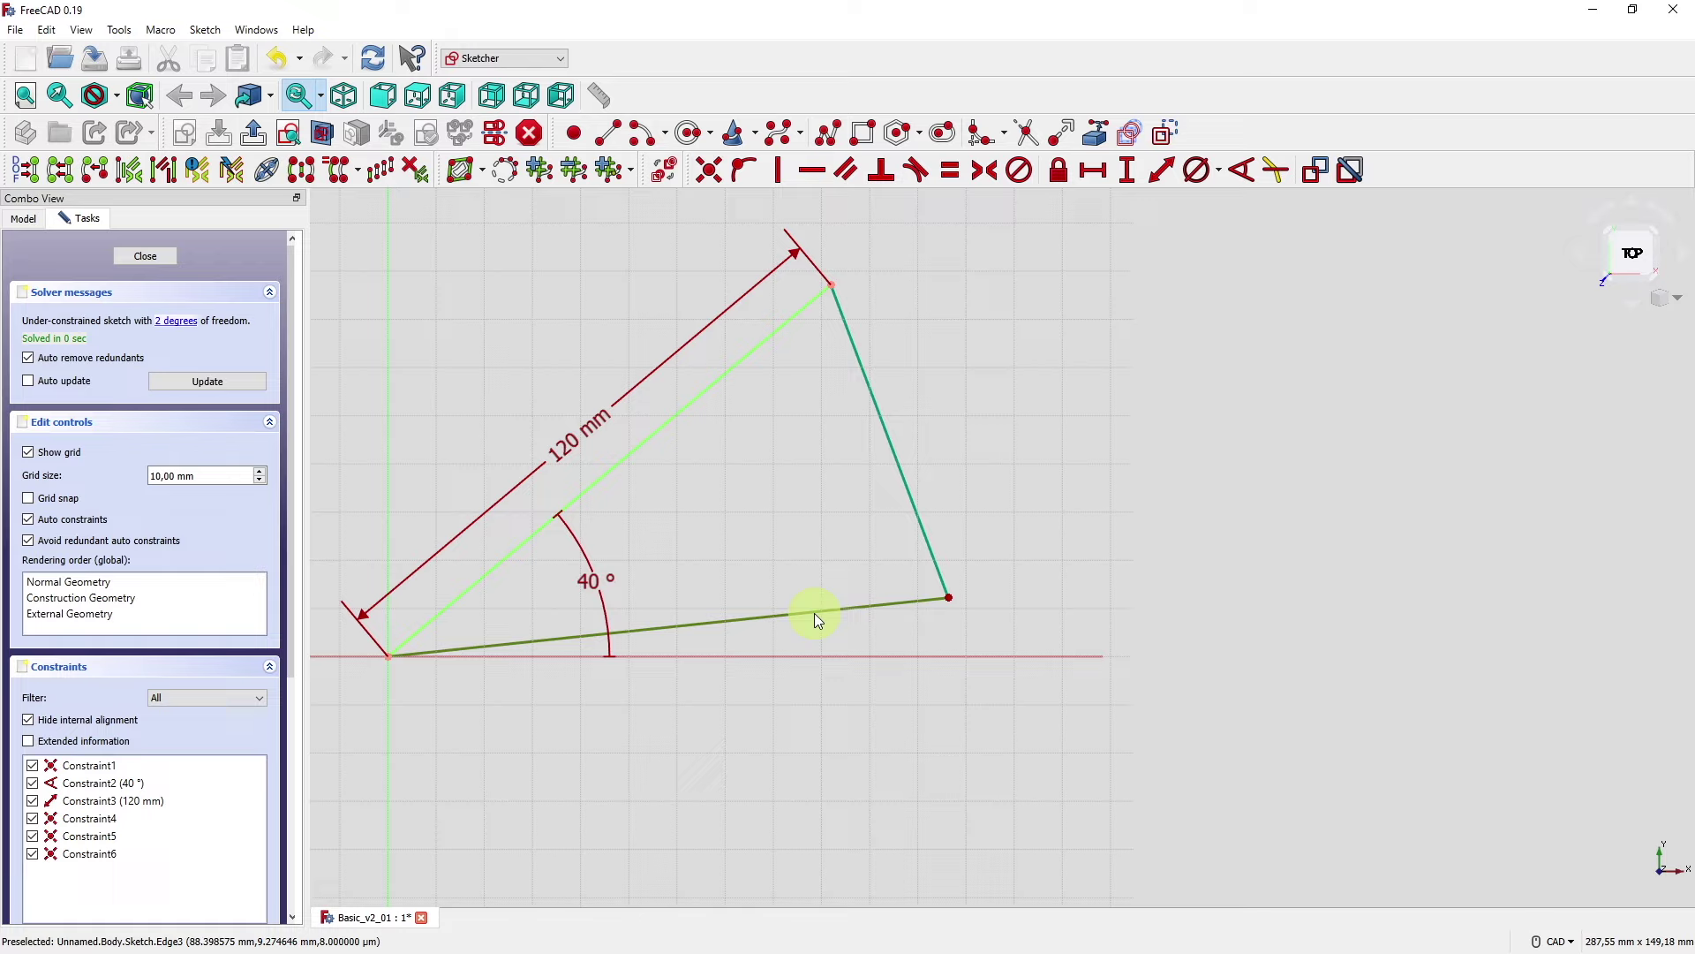
{"action": "left_click", "coordinate": [819, 177]}
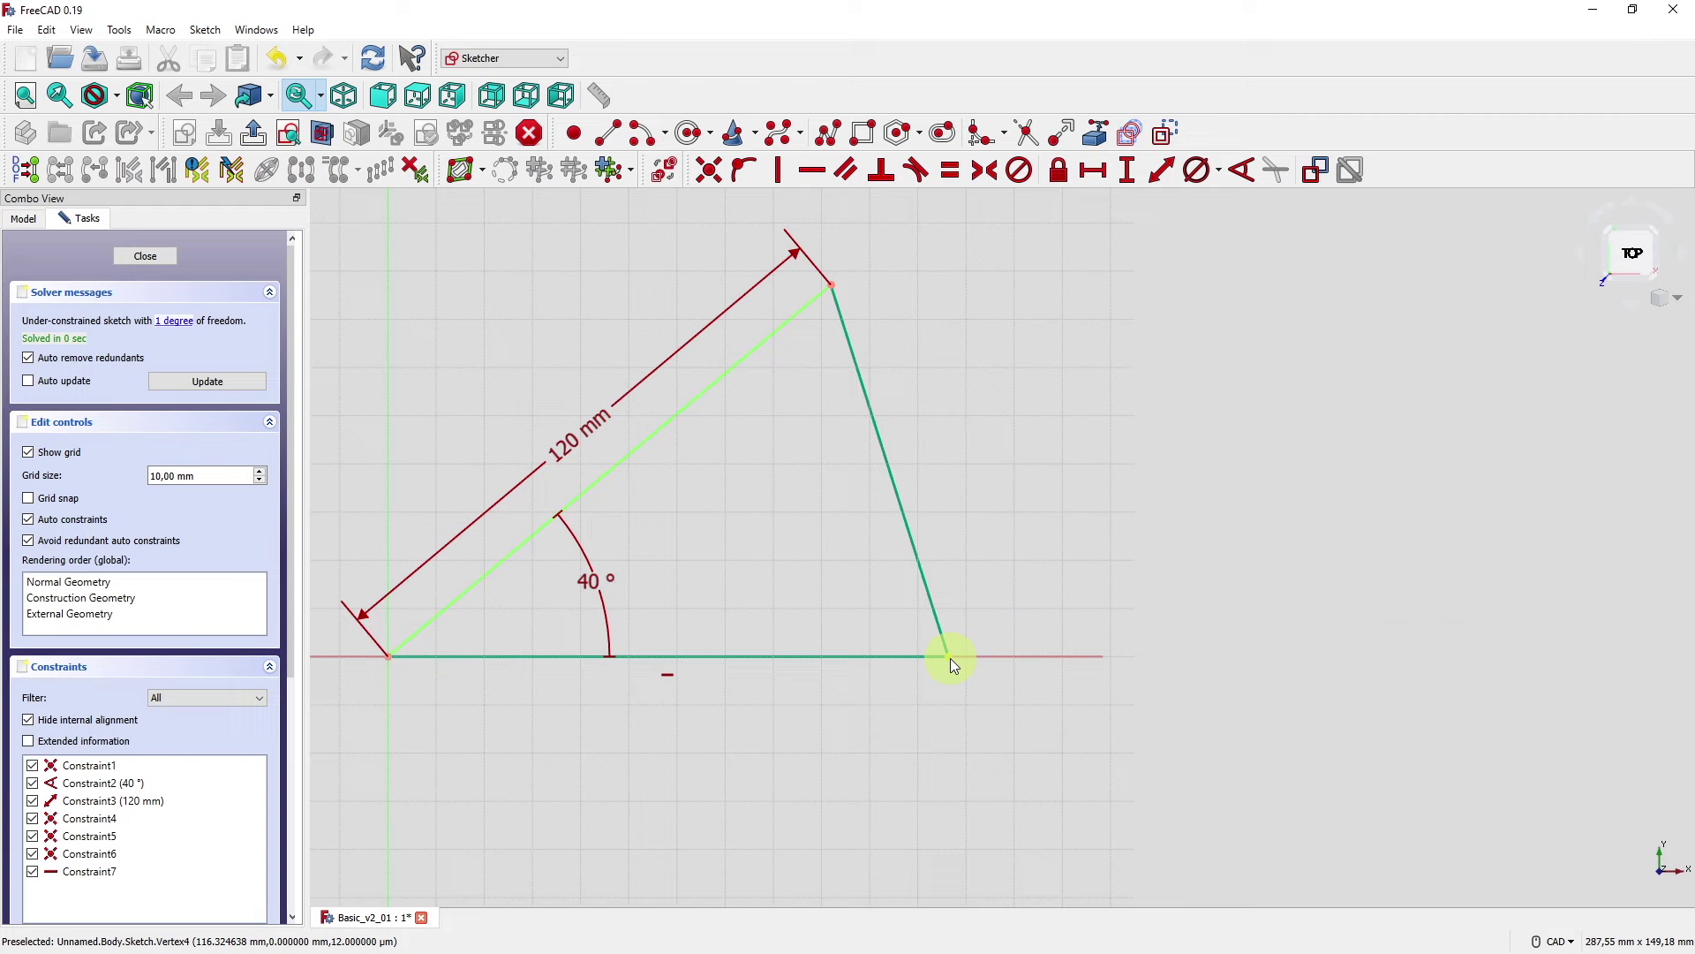
- Slide the free corner outward along the horizontal axis and constrain the 120 mm line and the closing side perpendicular to each other
{"action": "mouse_move", "coordinate": [1007, 669]}
{"action": "left_mouse_down"}
{"action": "mouse_move", "coordinate": [1170, 653]}
{"action": "mouse_move", "coordinate": [971, 654]}
{"action": "mouse_move", "coordinate": [1306, 651]}
{"action": "mouse_move", "coordinate": [960, 642]}
{"action": "mouse_move", "coordinate": [1232, 644]}
{"action": "mouse_move", "coordinate": [1022, 655]}
{"action": "left_mouse_up"}
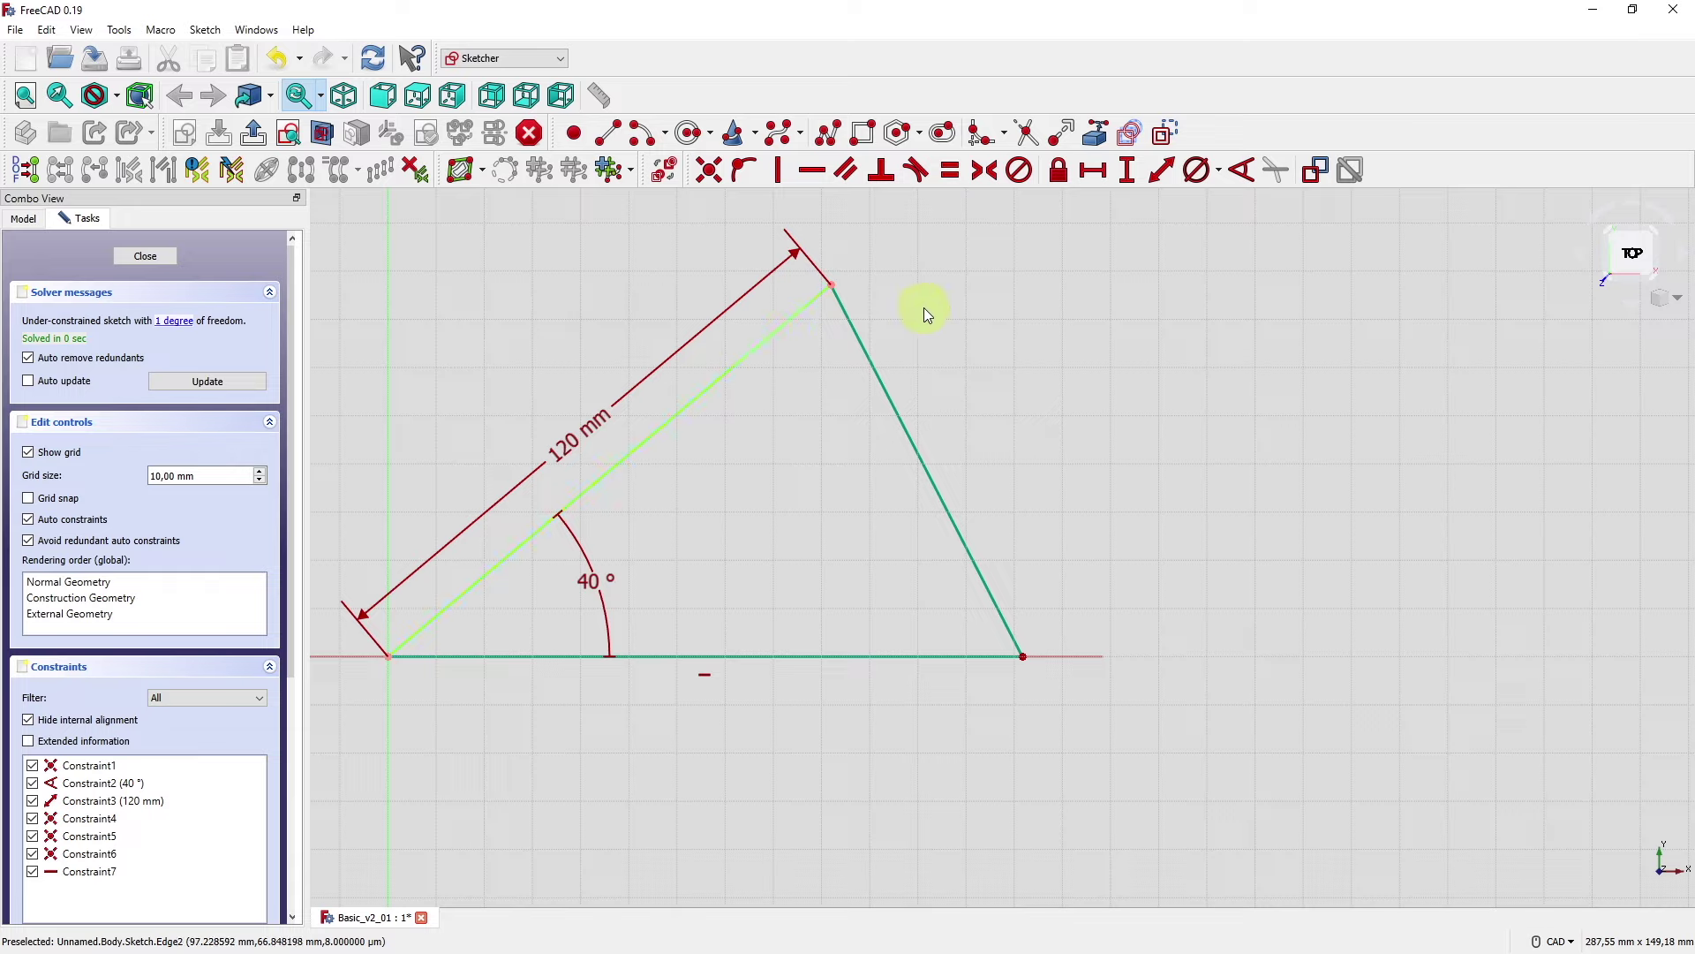
{"action": "left_click", "coordinate": [849, 332]}
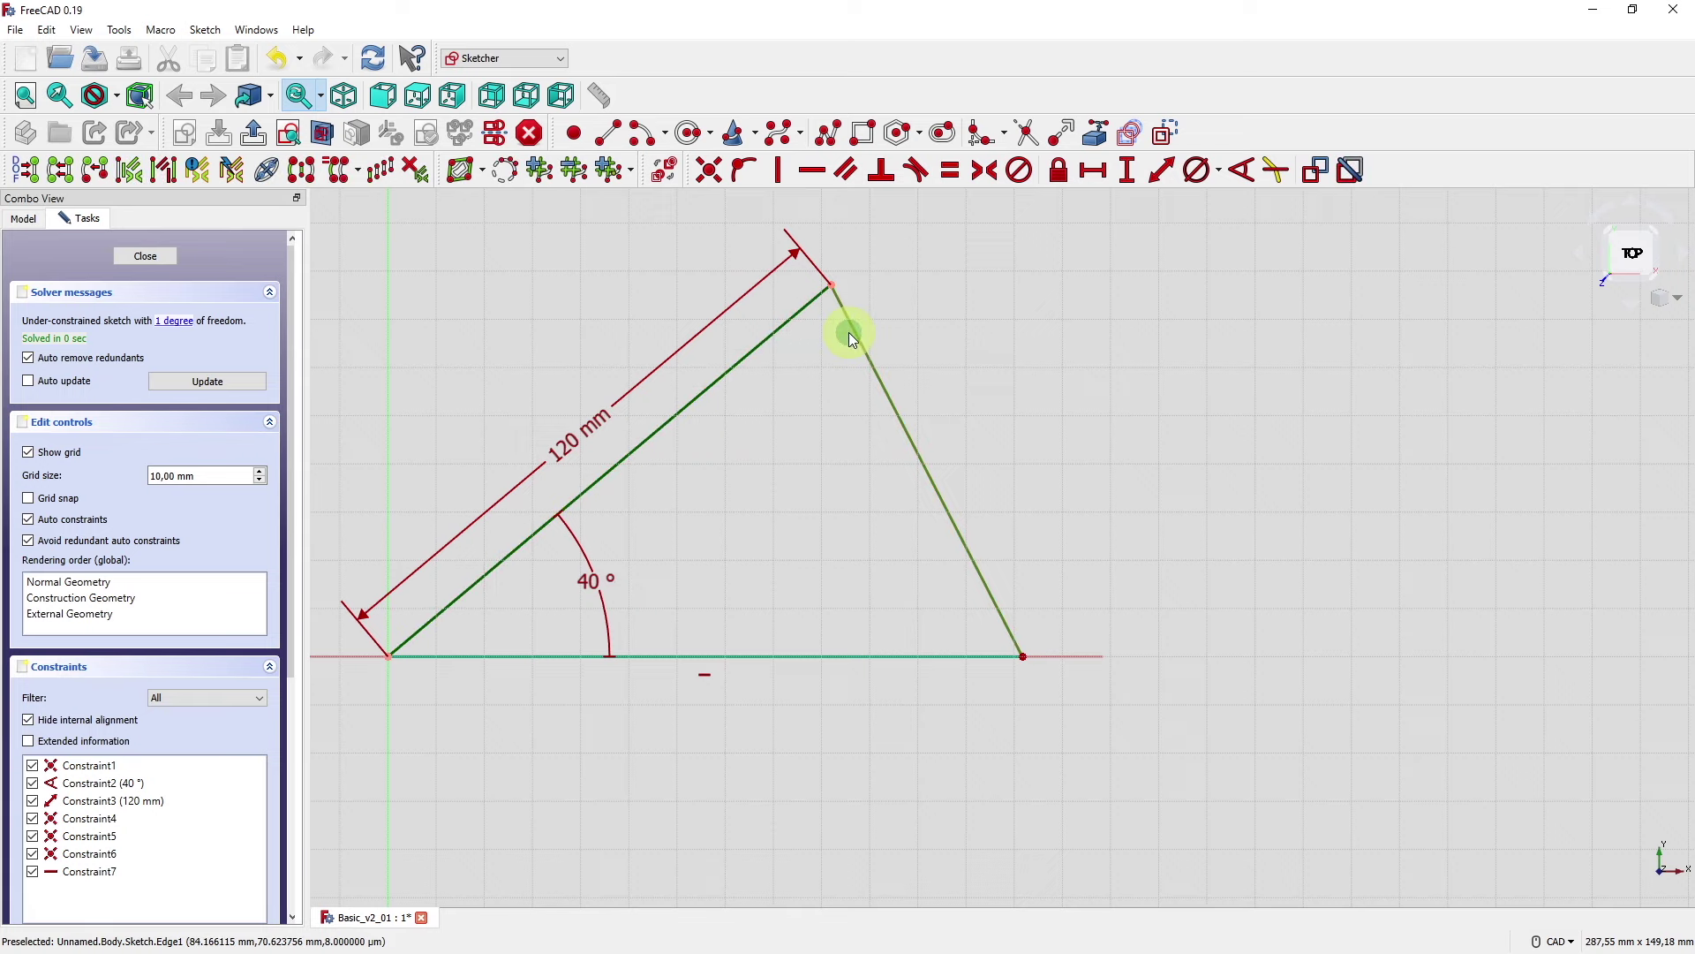
{"action": "left_click", "coordinate": [879, 178]}
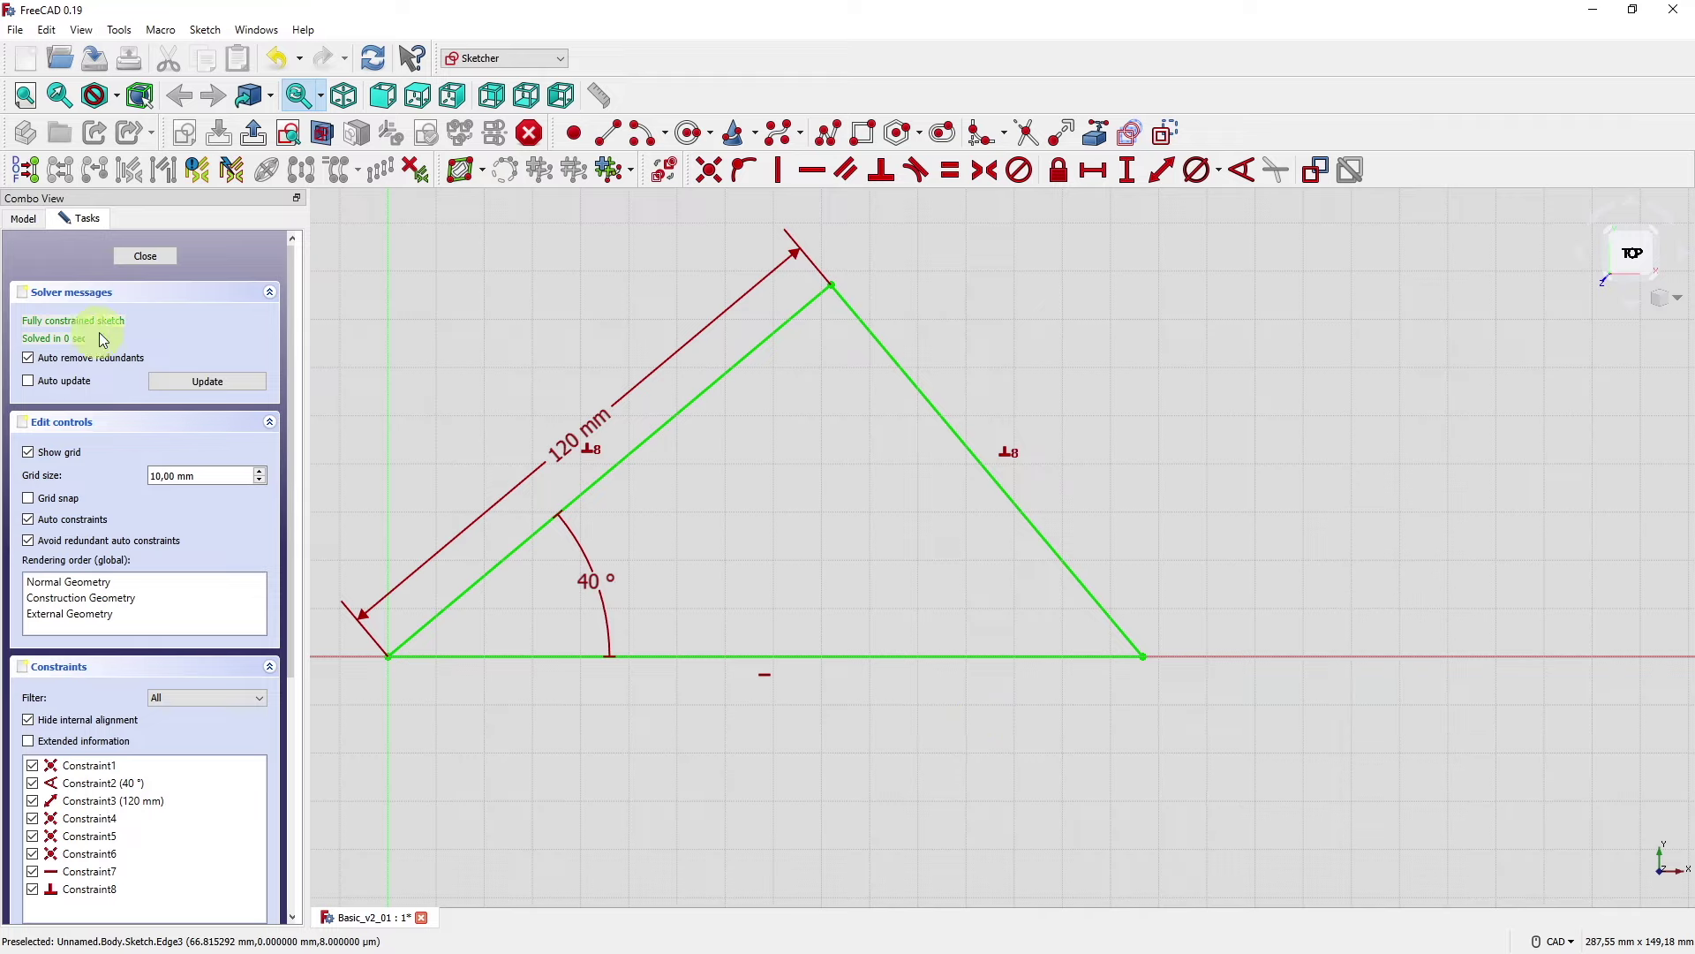
- Review the sketch's constraint and element lists, close the sketch and clear the selection
{"action": "left_click_drag", "start_coordinate": [288, 321], "coordinate": [281, 501]}
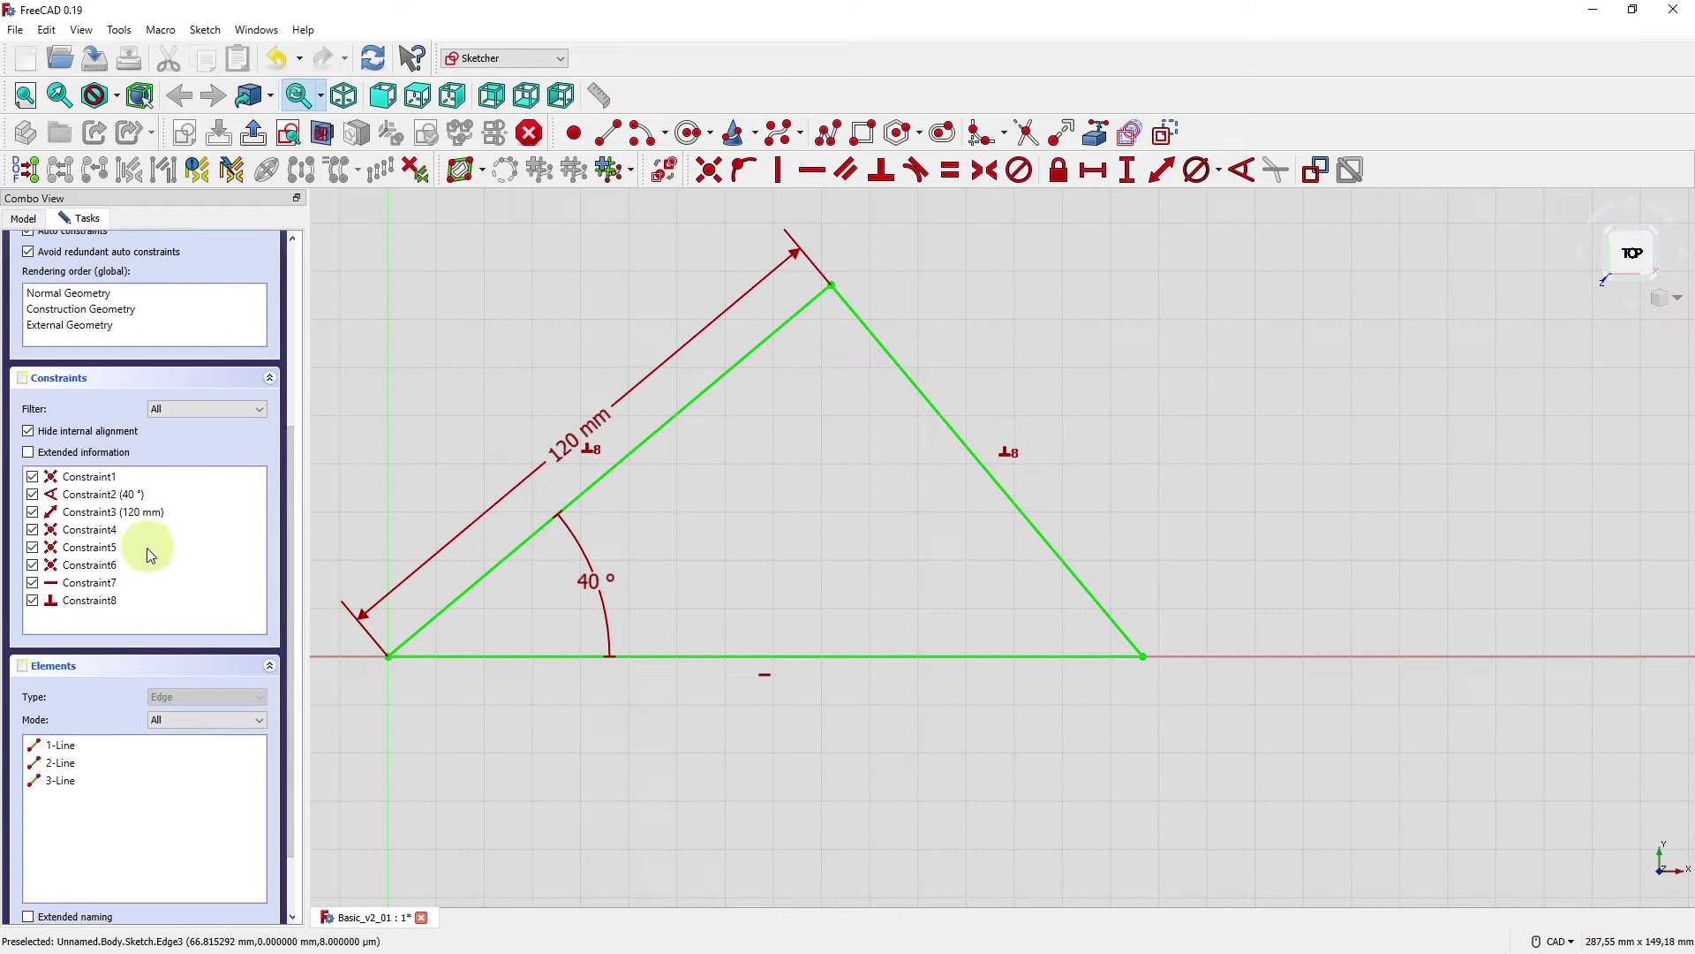
{"action": "left_click_drag", "start_coordinate": [289, 564], "coordinate": [231, 326]}
{"action": "left_click", "coordinate": [138, 256]}
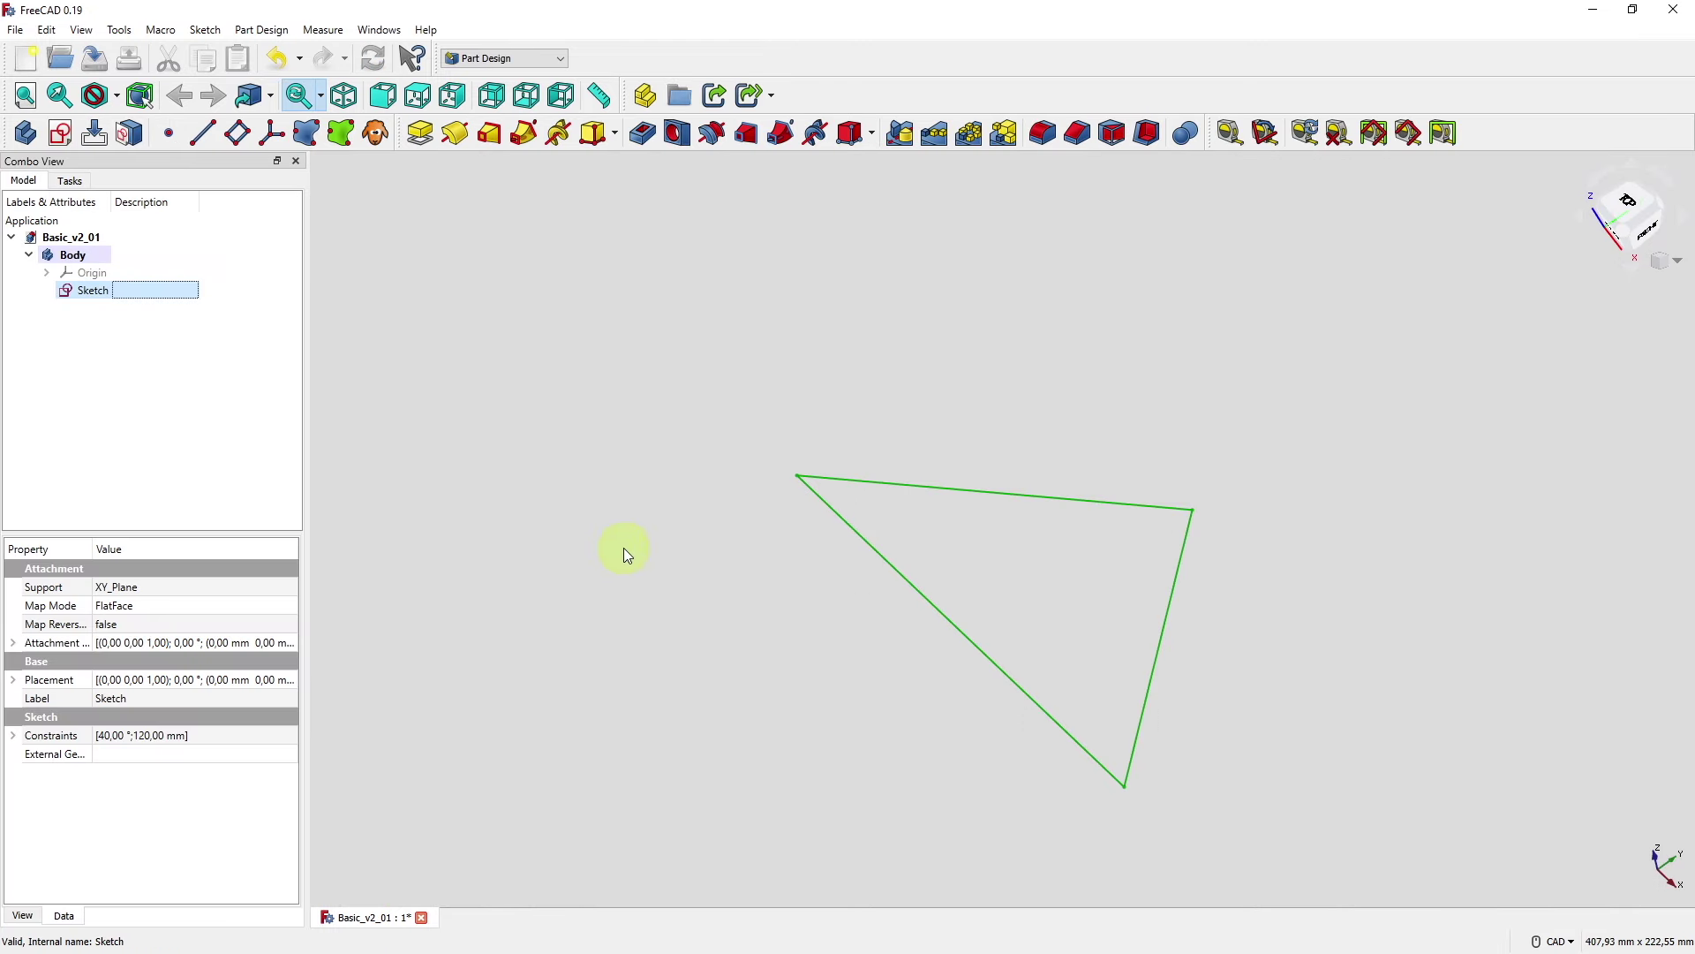
{"action": "middle_click_drag", "start_coordinate": [692, 608], "coordinate": [621, 565]}
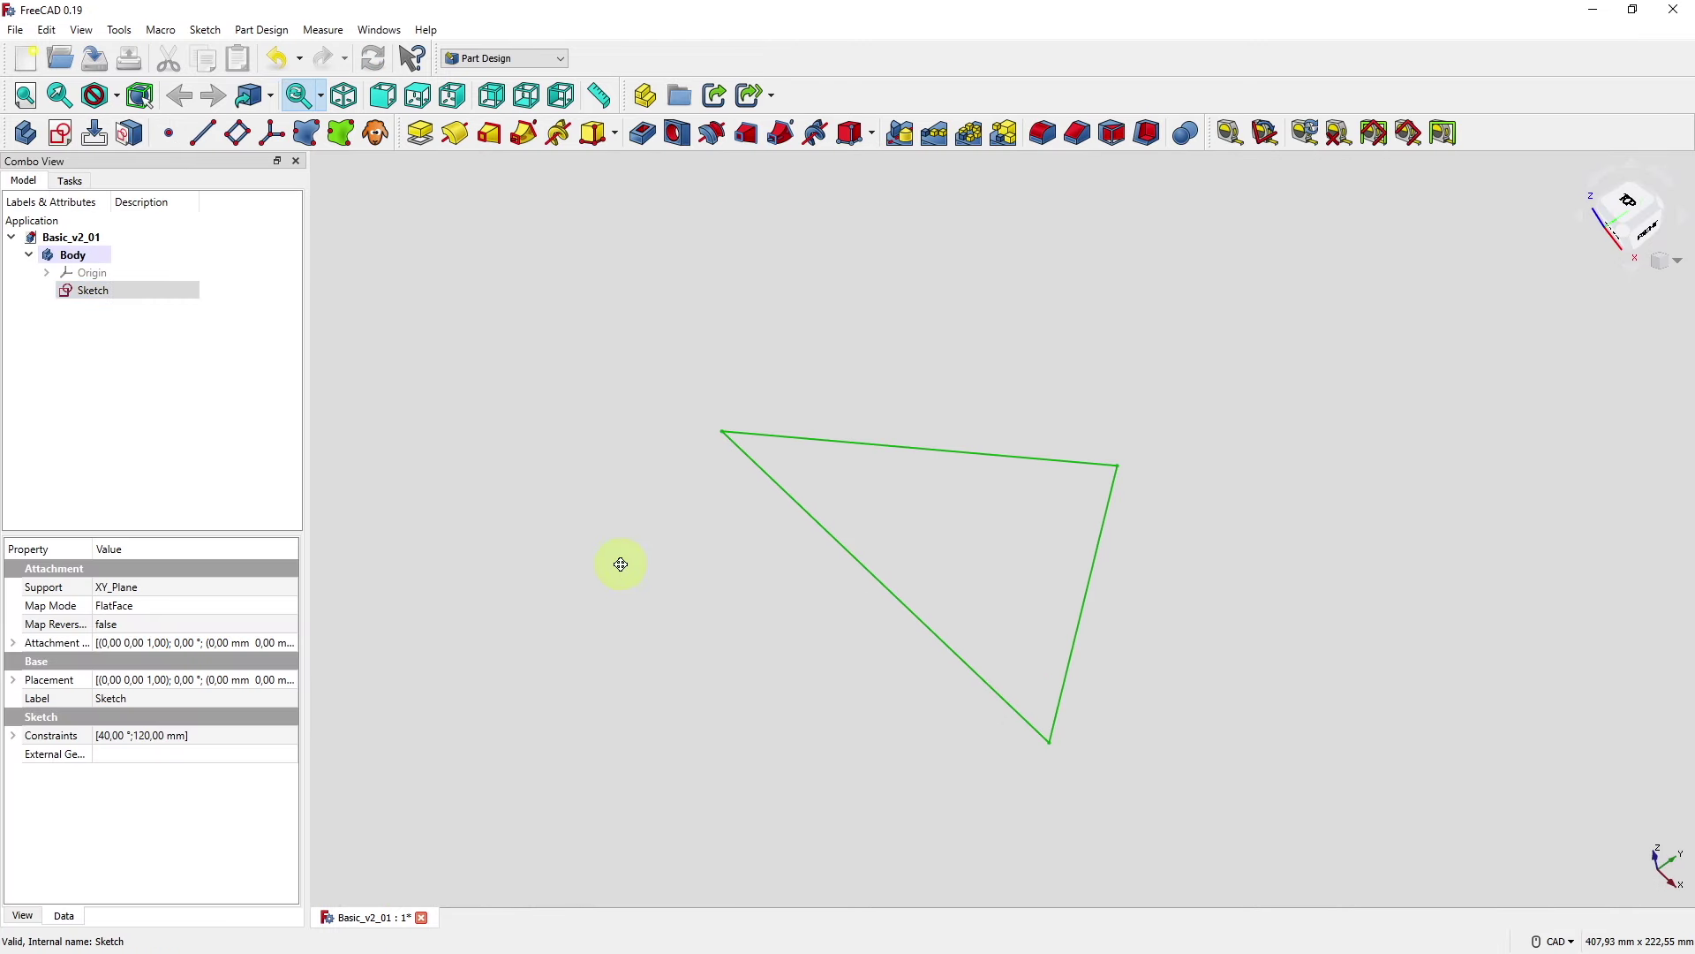
{"action": "left_click", "coordinate": [666, 557]}
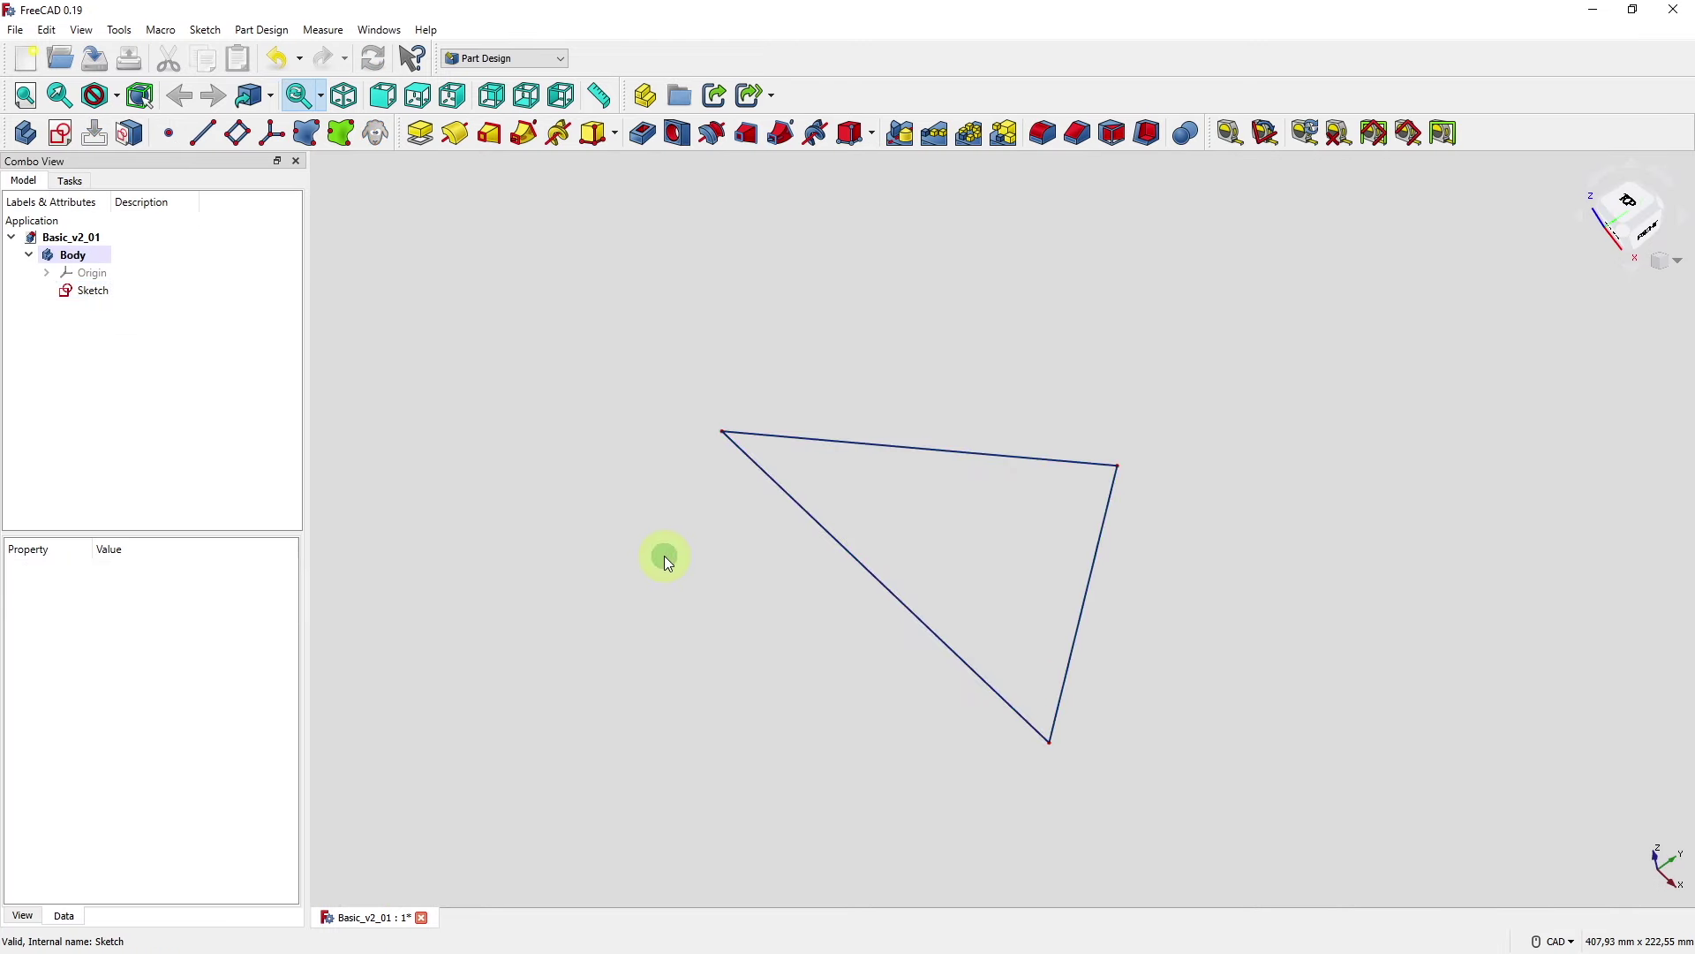
- Pad the triangle sketch to a length of 50 mm and view the solid from another angle
{"action": "left_click", "coordinate": [147, 290]}
{"action": "left_click", "coordinate": [420, 133]}
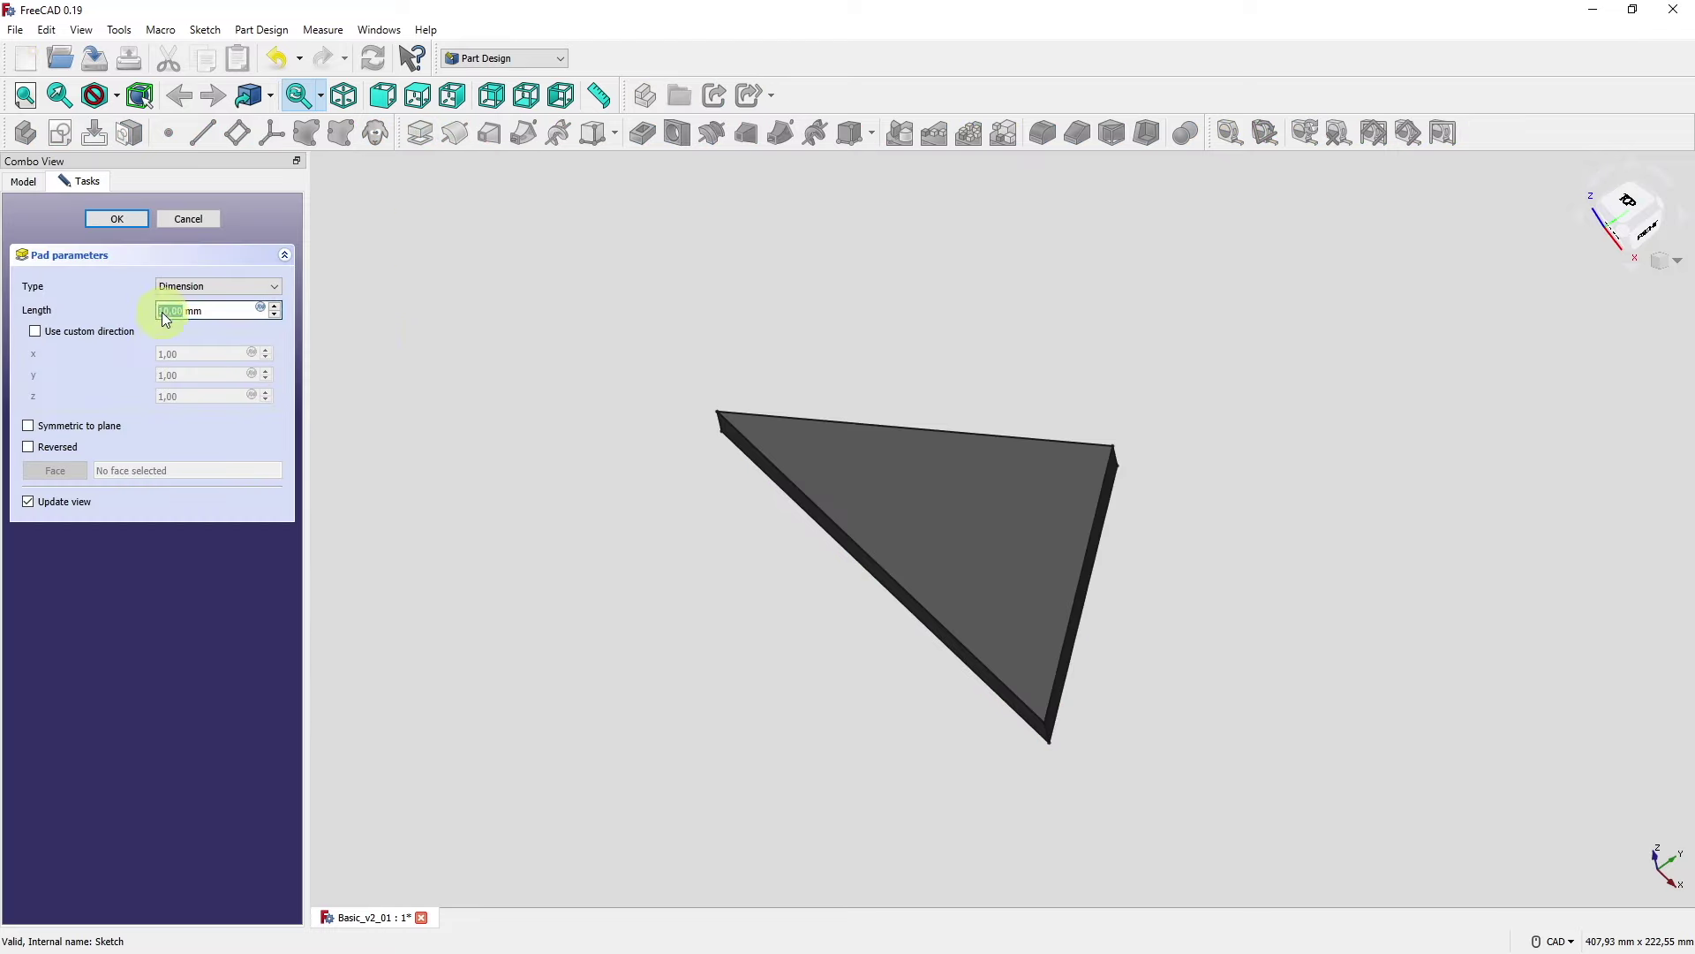
{"action": "type", "text": "50"}
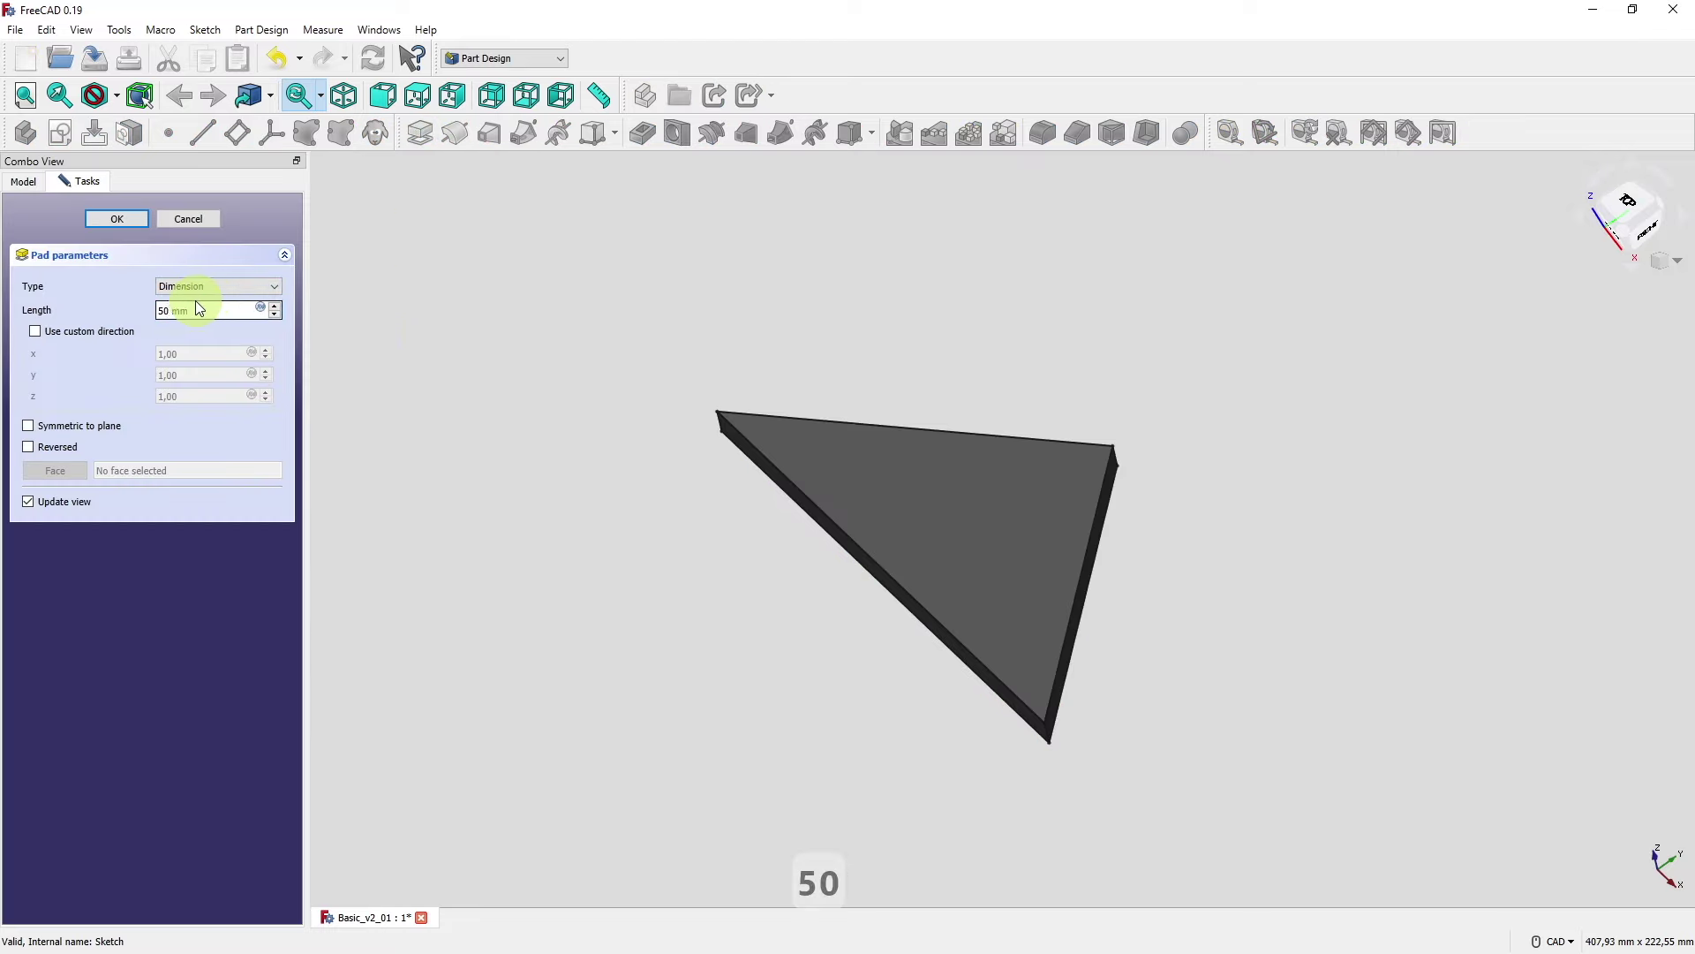
{"action": "left_click", "coordinate": [113, 218]}
{"action": "middle_click_drag", "start_coordinate": [1319, 553], "coordinate": [1180, 583]}
- Delete the pad and clear all the triangle geometry from its sketch
{"action": "left_click", "coordinate": [98, 294]}
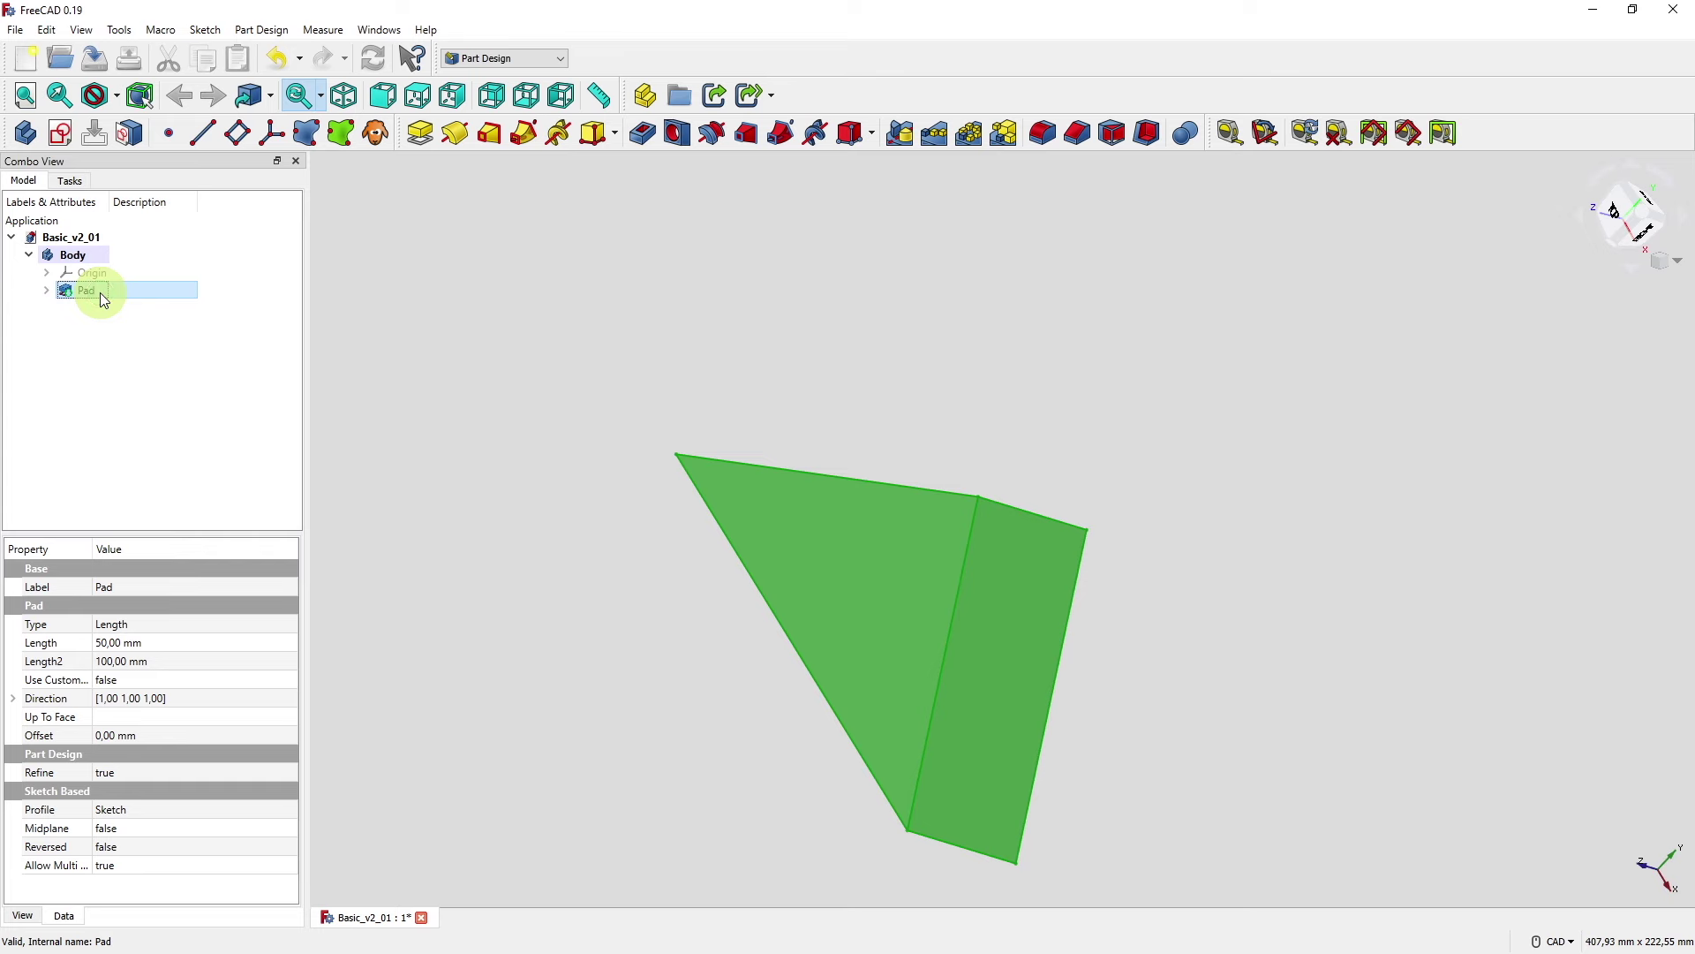
{"action": "key", "text": "Delete"}
{"action": "double_click", "coordinate": [88, 292]}
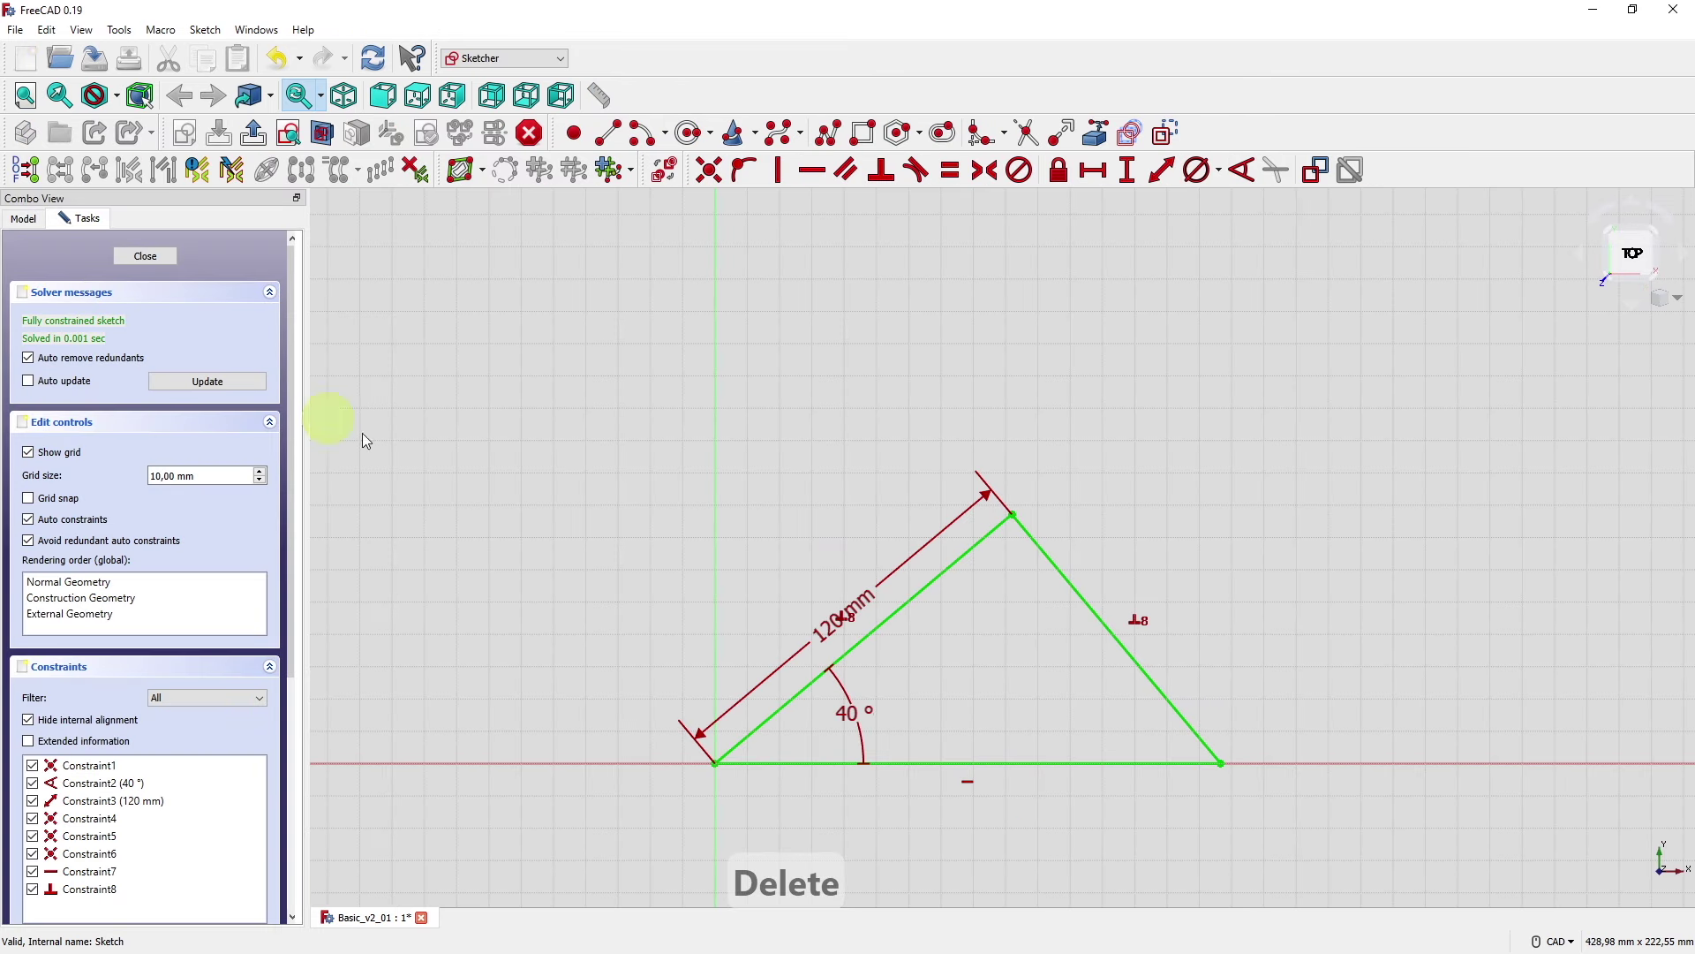
{"action": "left_click_drag", "start_coordinate": [510, 296], "coordinate": [1338, 829]}
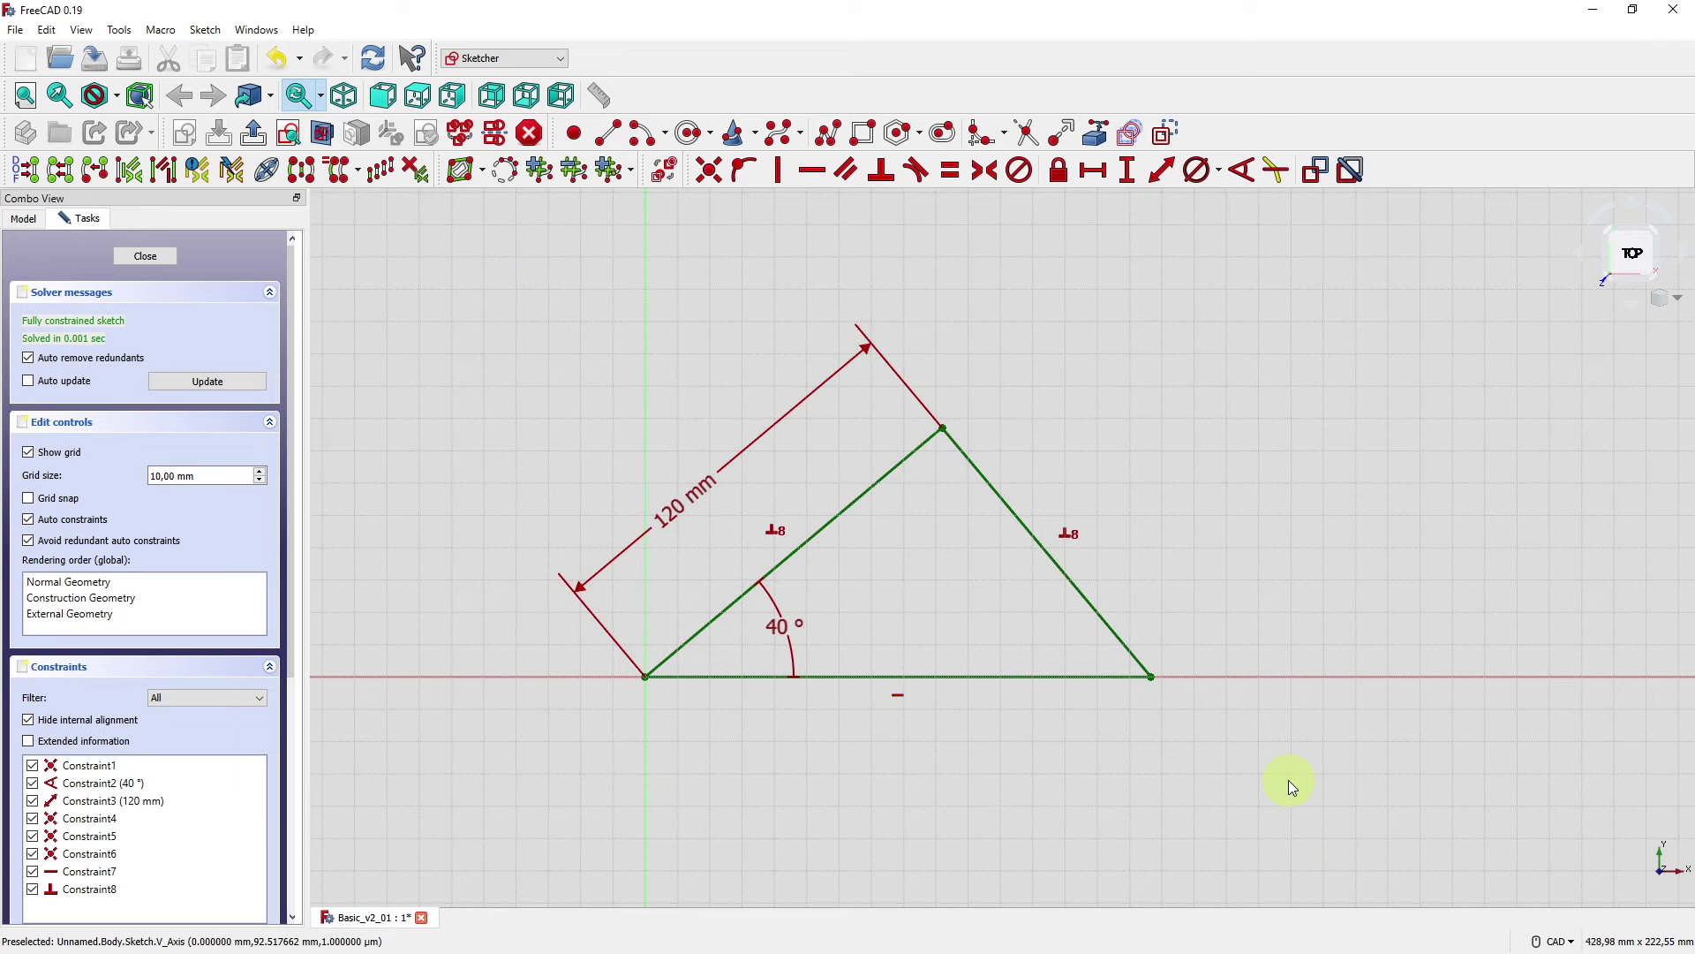
{"action": "key", "text": "Delete"}
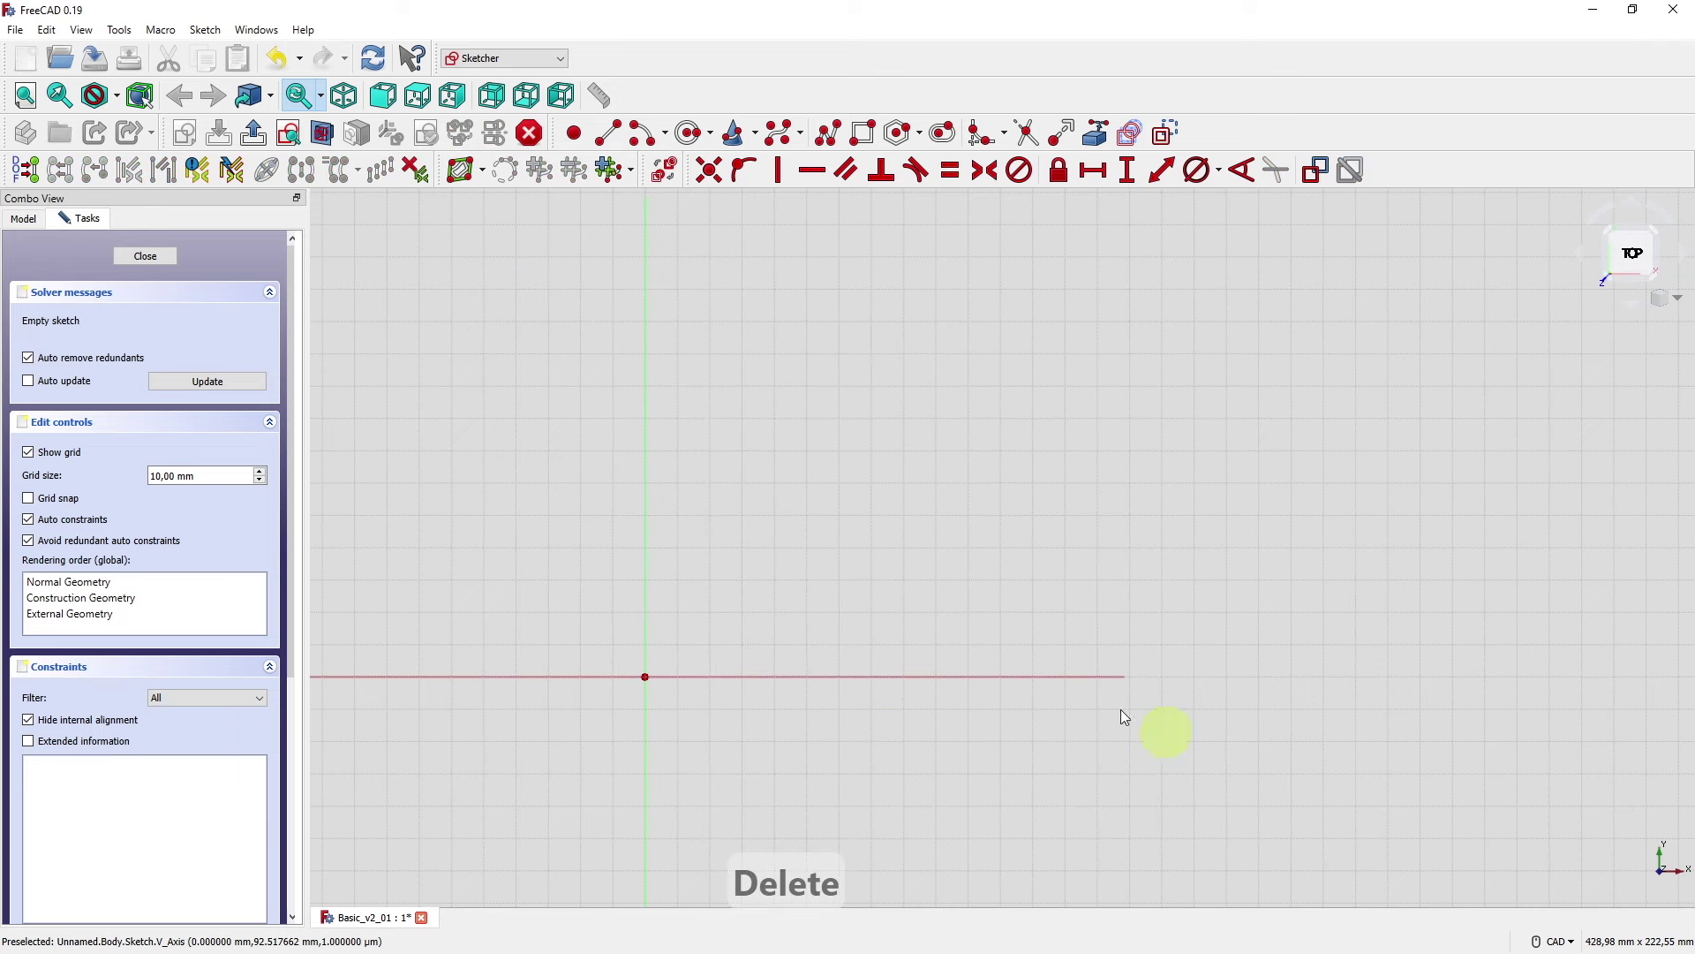
- Draw a rectangle enclosing the sketch origin, with its corners on opposite sides of both axes
{"action": "mouse_move", "coordinate": [787, 712]}
{"action": "middle_mouse_down"}
{"action": "mouse_move", "coordinate": [969, 692]}
{"action": "mouse_move", "coordinate": [1022, 651]}
{"action": "middle_mouse_up"}
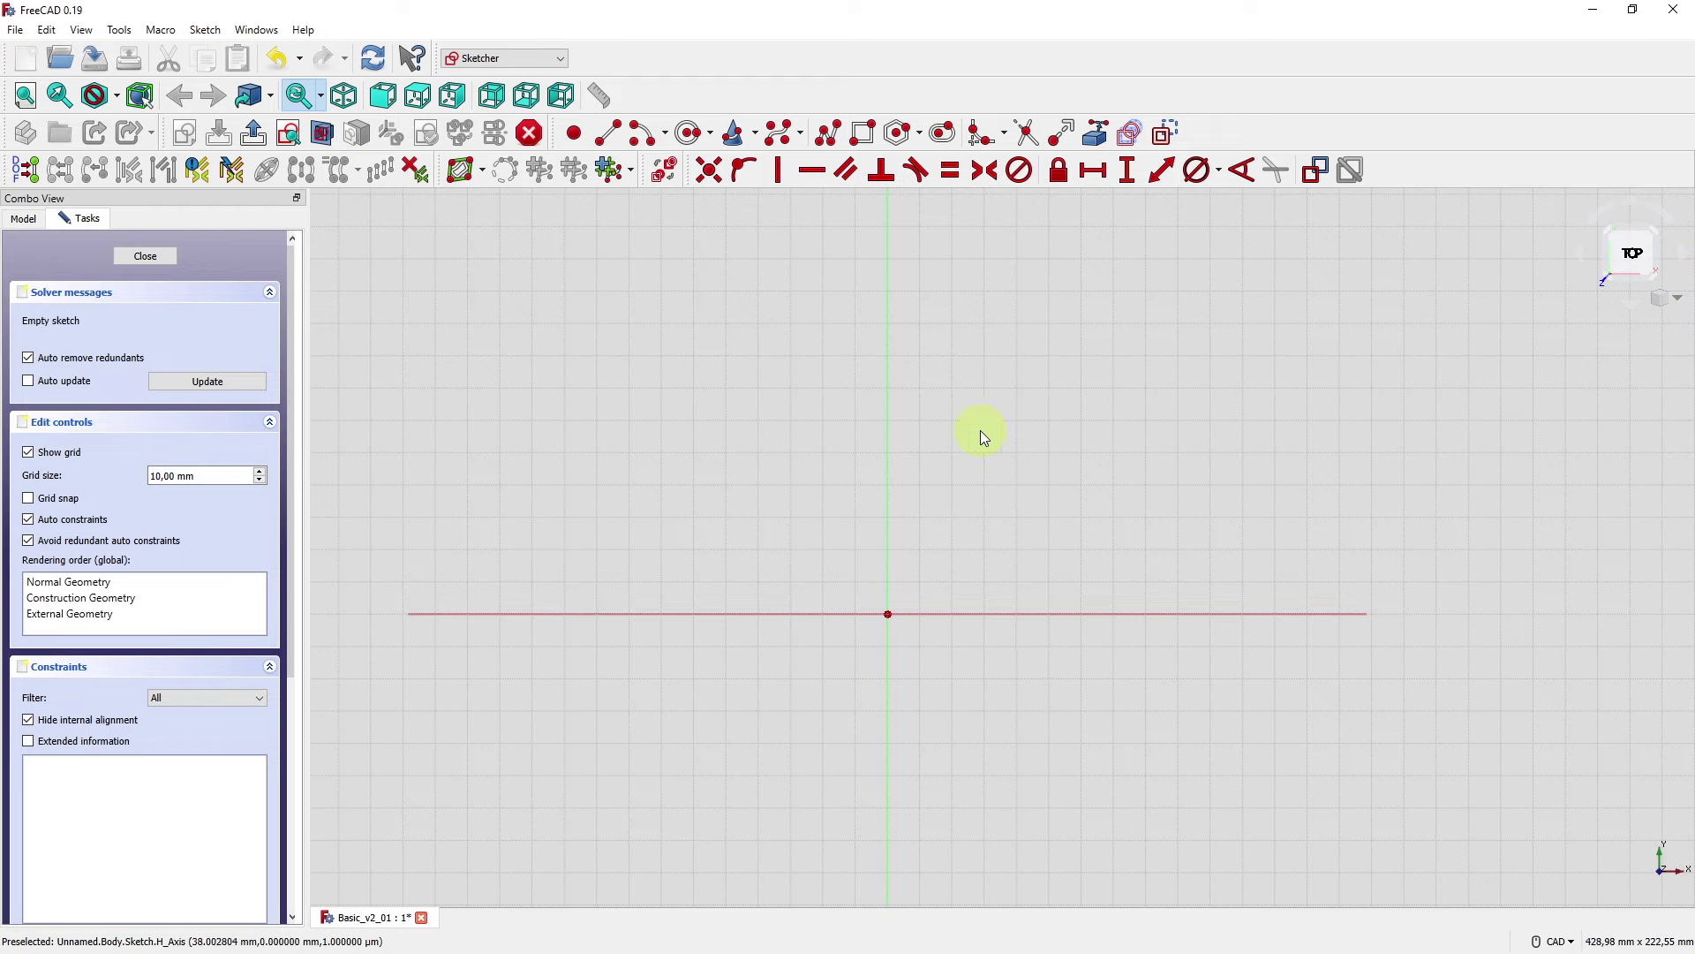
{"action": "left_click", "coordinate": [865, 135]}
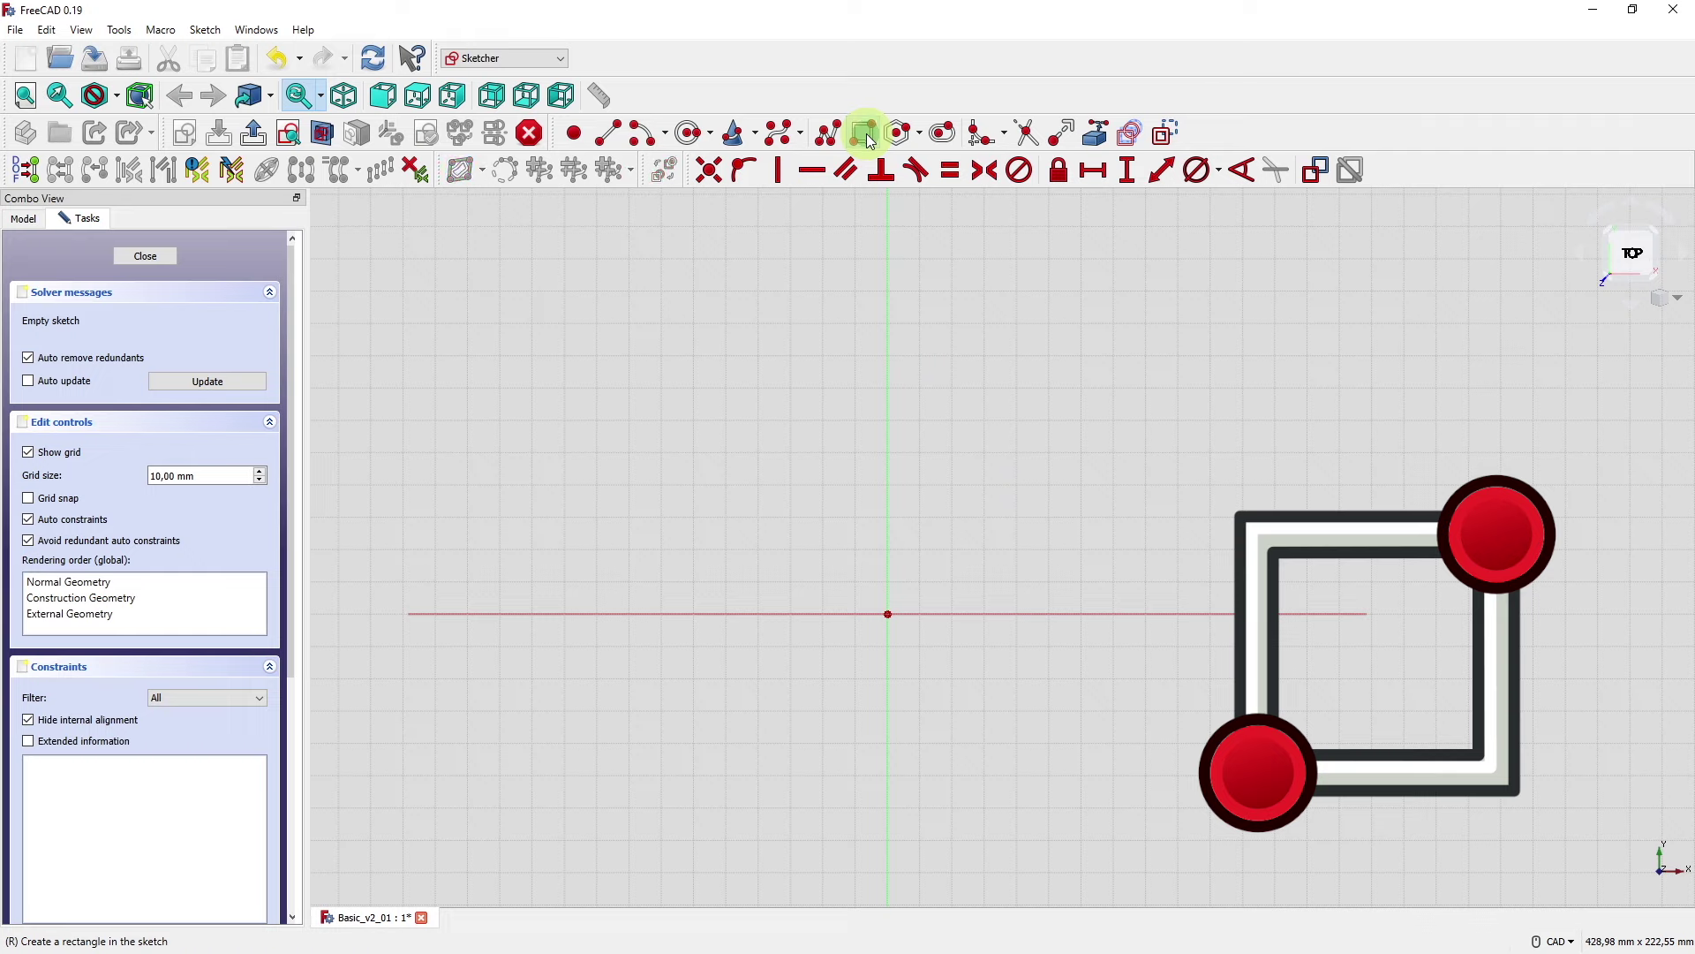
{"action": "left_click", "coordinate": [594, 372]}
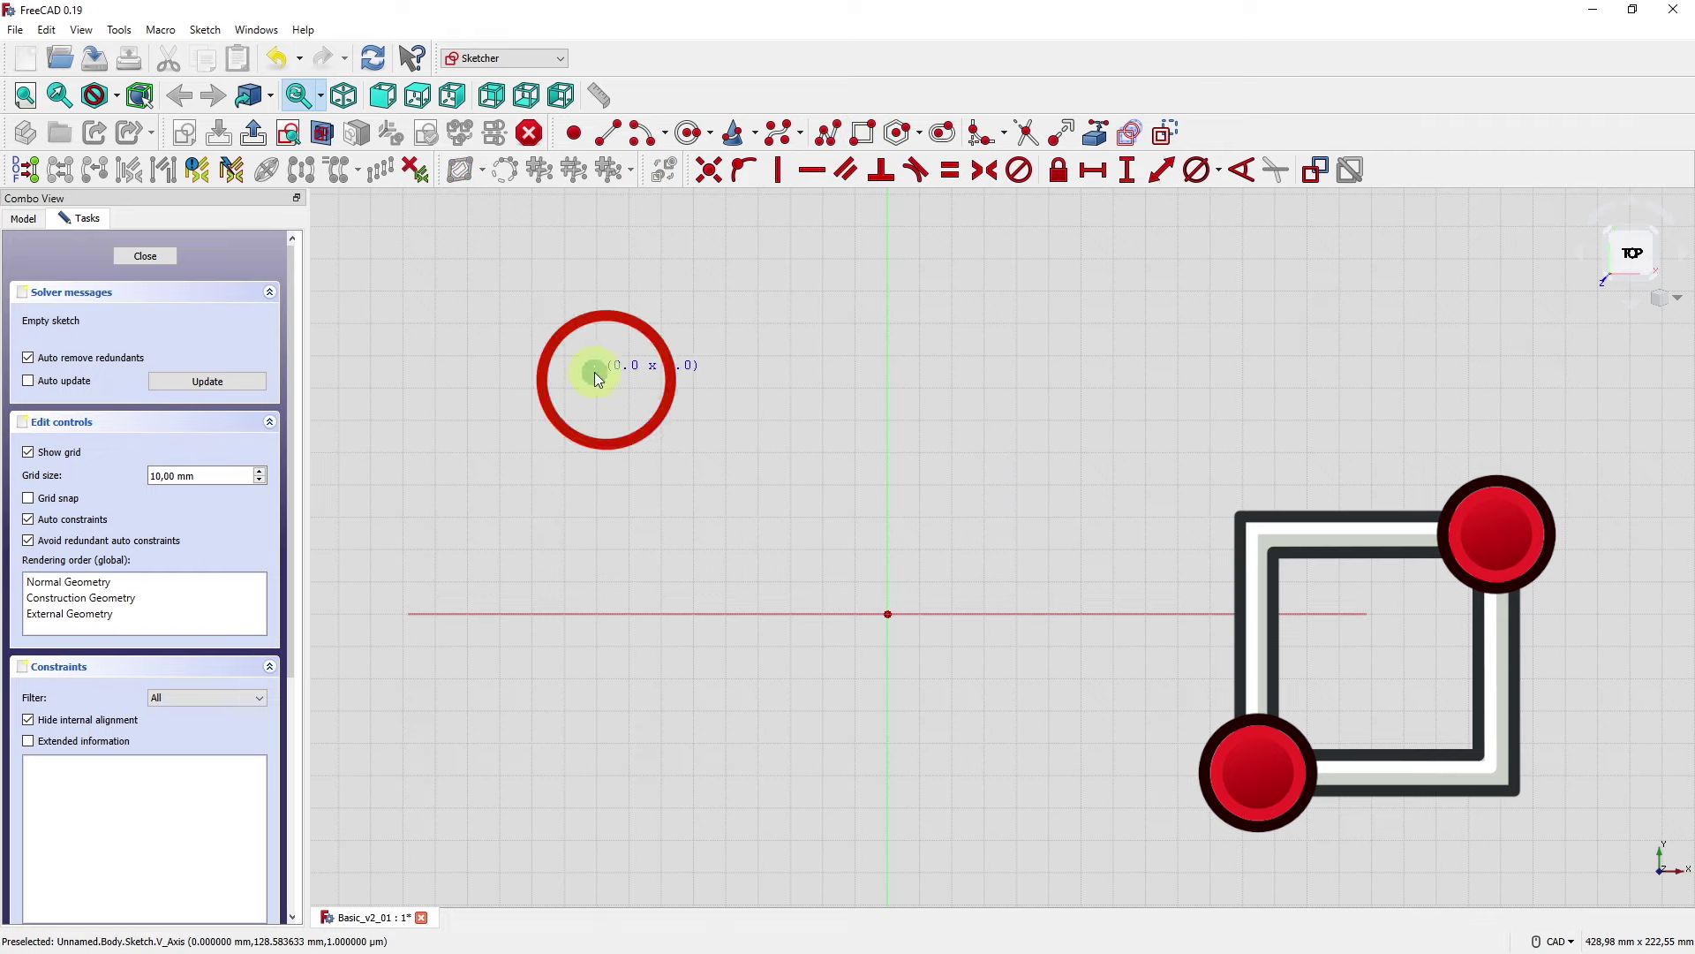
{"action": "left_click", "coordinate": [1265, 861]}
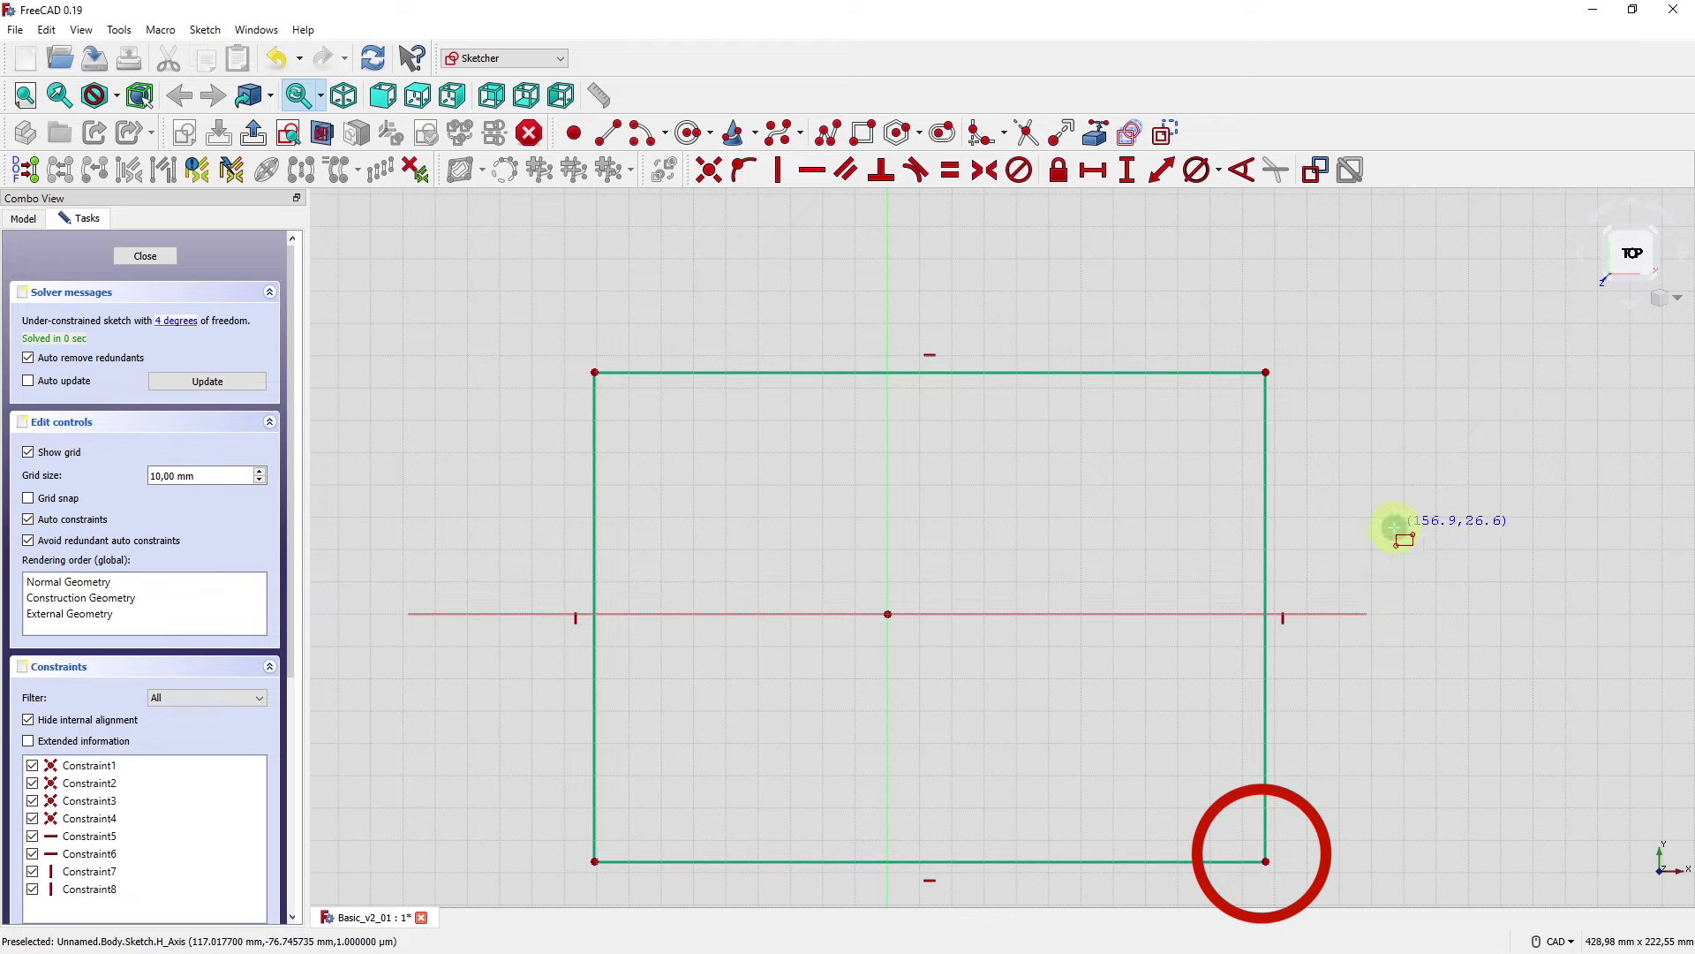
{"action": "key", "text": "Escape"}
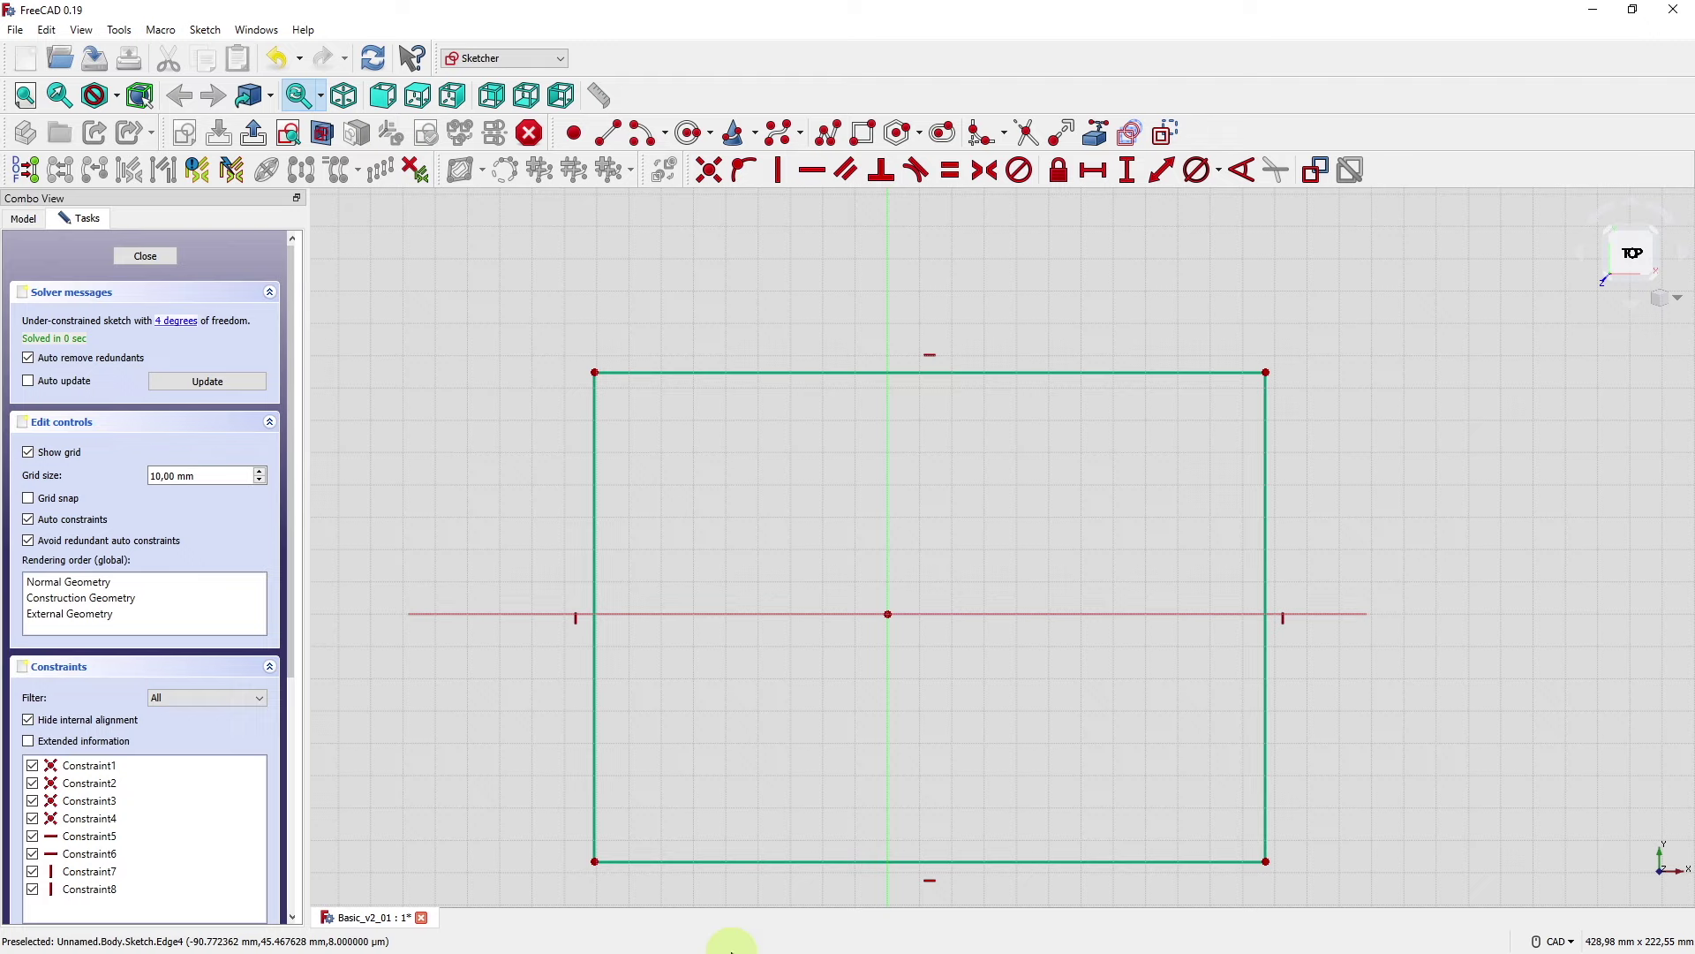
- Shift the rectangle's lower-left corner, left edge and top edge to test its remaining freedom of movement
{"action": "mouse_move", "coordinate": [595, 861]}
{"action": "left_mouse_down"}
{"action": "mouse_move", "coordinate": [713, 777]}
{"action": "mouse_move", "coordinate": [605, 864]}
{"action": "left_mouse_up"}
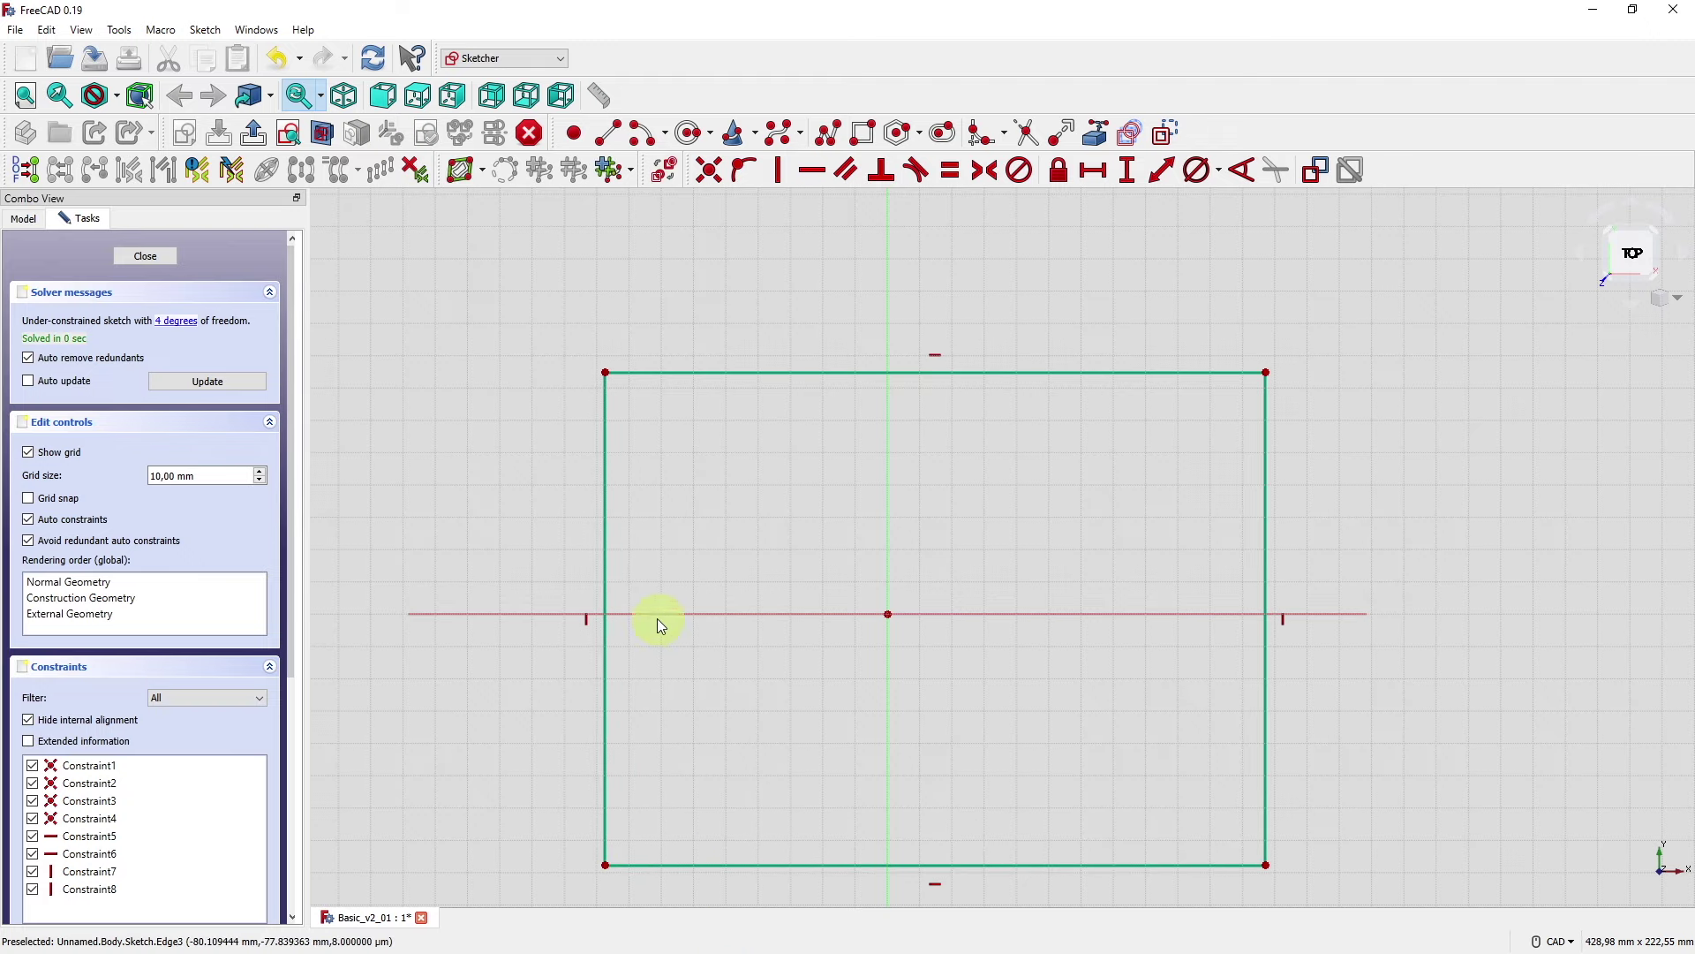
{"action": "mouse_move", "coordinate": [610, 563]}
{"action": "left_mouse_down"}
{"action": "mouse_move", "coordinate": [901, 565]}
{"action": "mouse_move", "coordinate": [580, 564]}
{"action": "left_mouse_up"}
{"action": "mouse_move", "coordinate": [757, 372]}
{"action": "left_mouse_down"}
{"action": "mouse_move", "coordinate": [758, 481]}
{"action": "mouse_move", "coordinate": [759, 383]}
{"action": "left_mouse_up"}
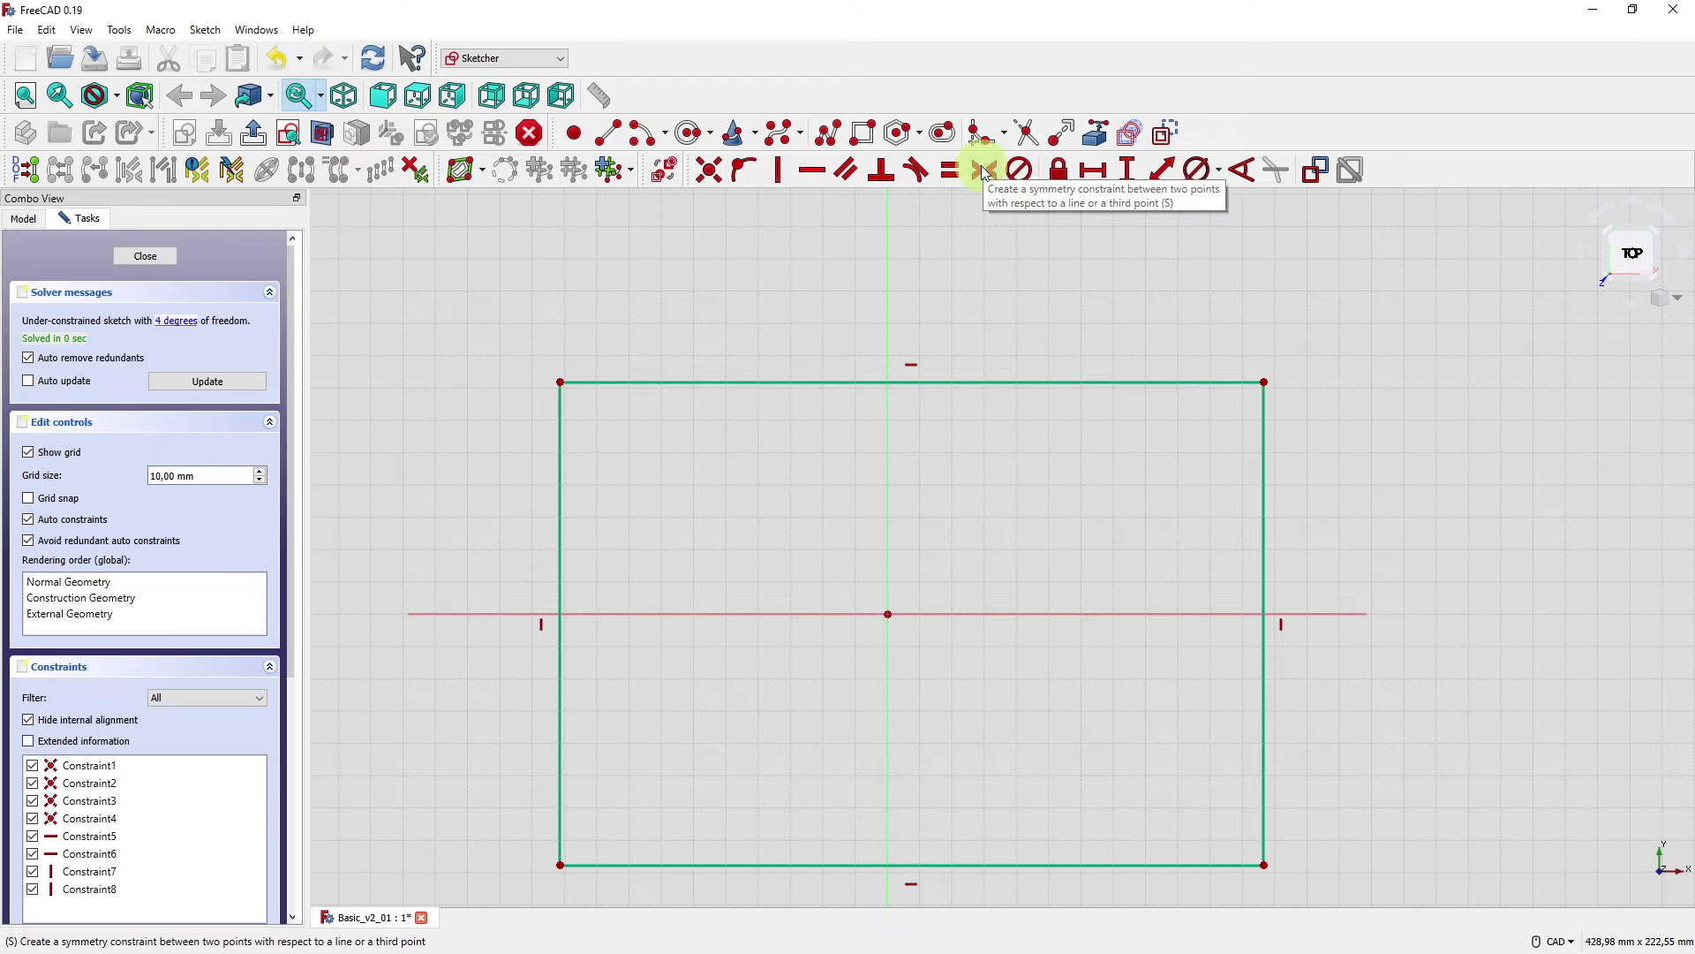
- Constrain the rectangle's upper-left and lower-right corners symmetric about the origin and widen it by its left edge
{"action": "left_click", "coordinate": [563, 385]}
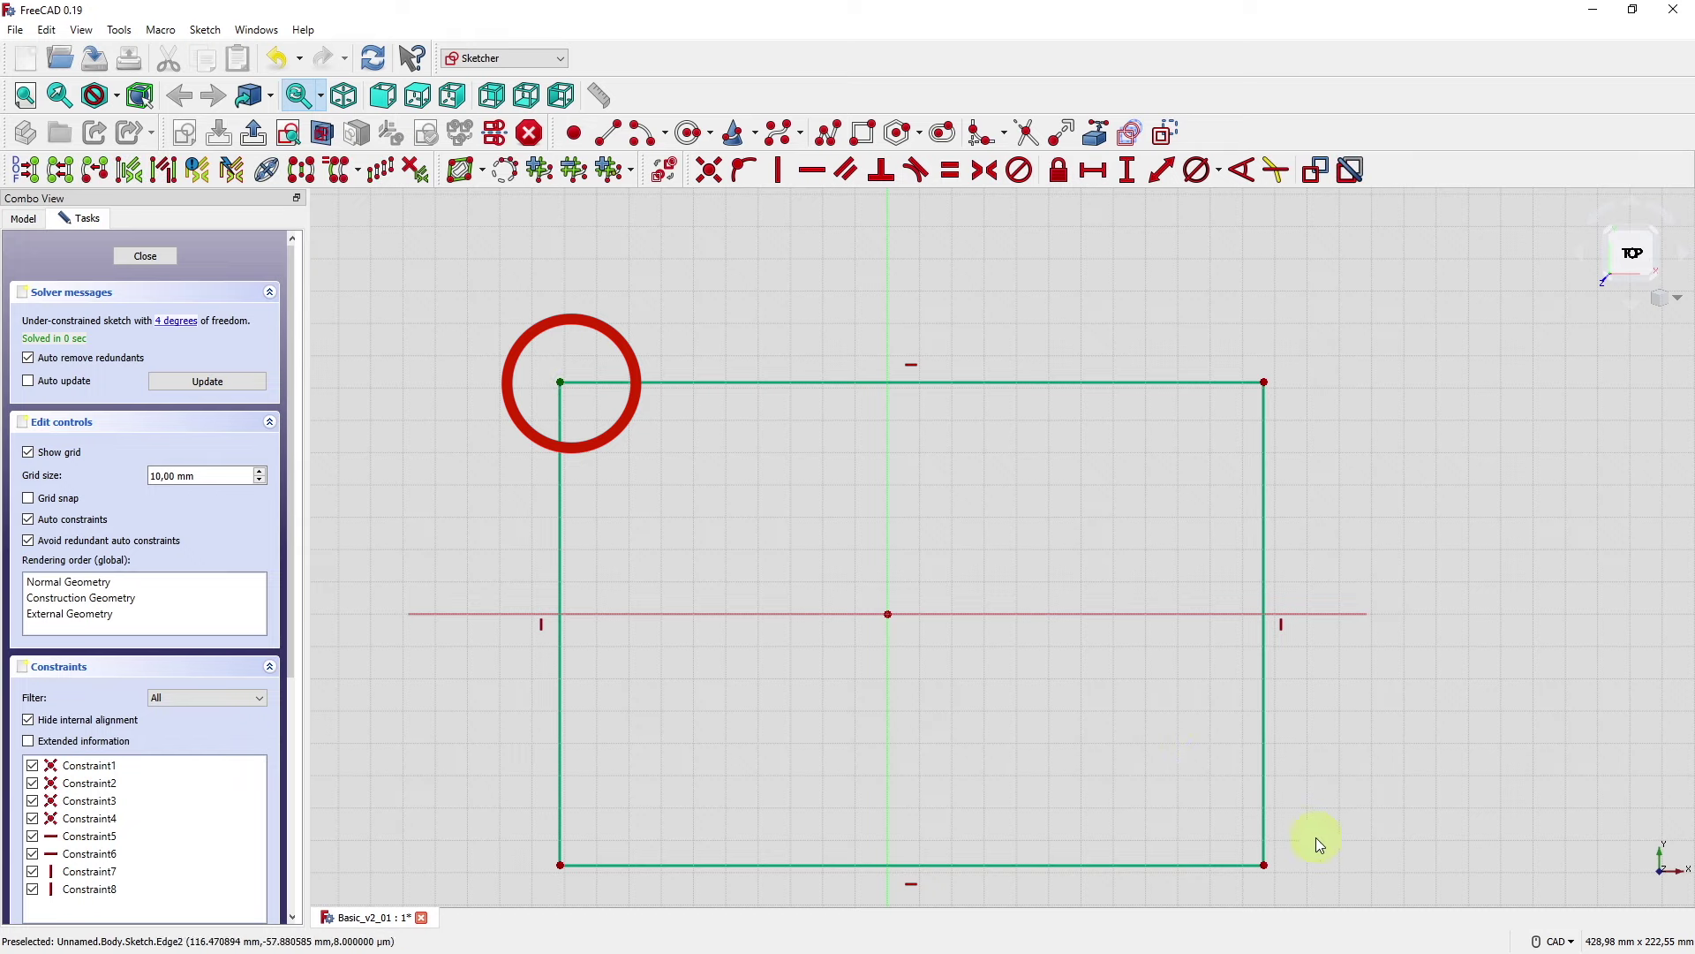
{"action": "left_click", "coordinate": [1268, 867]}
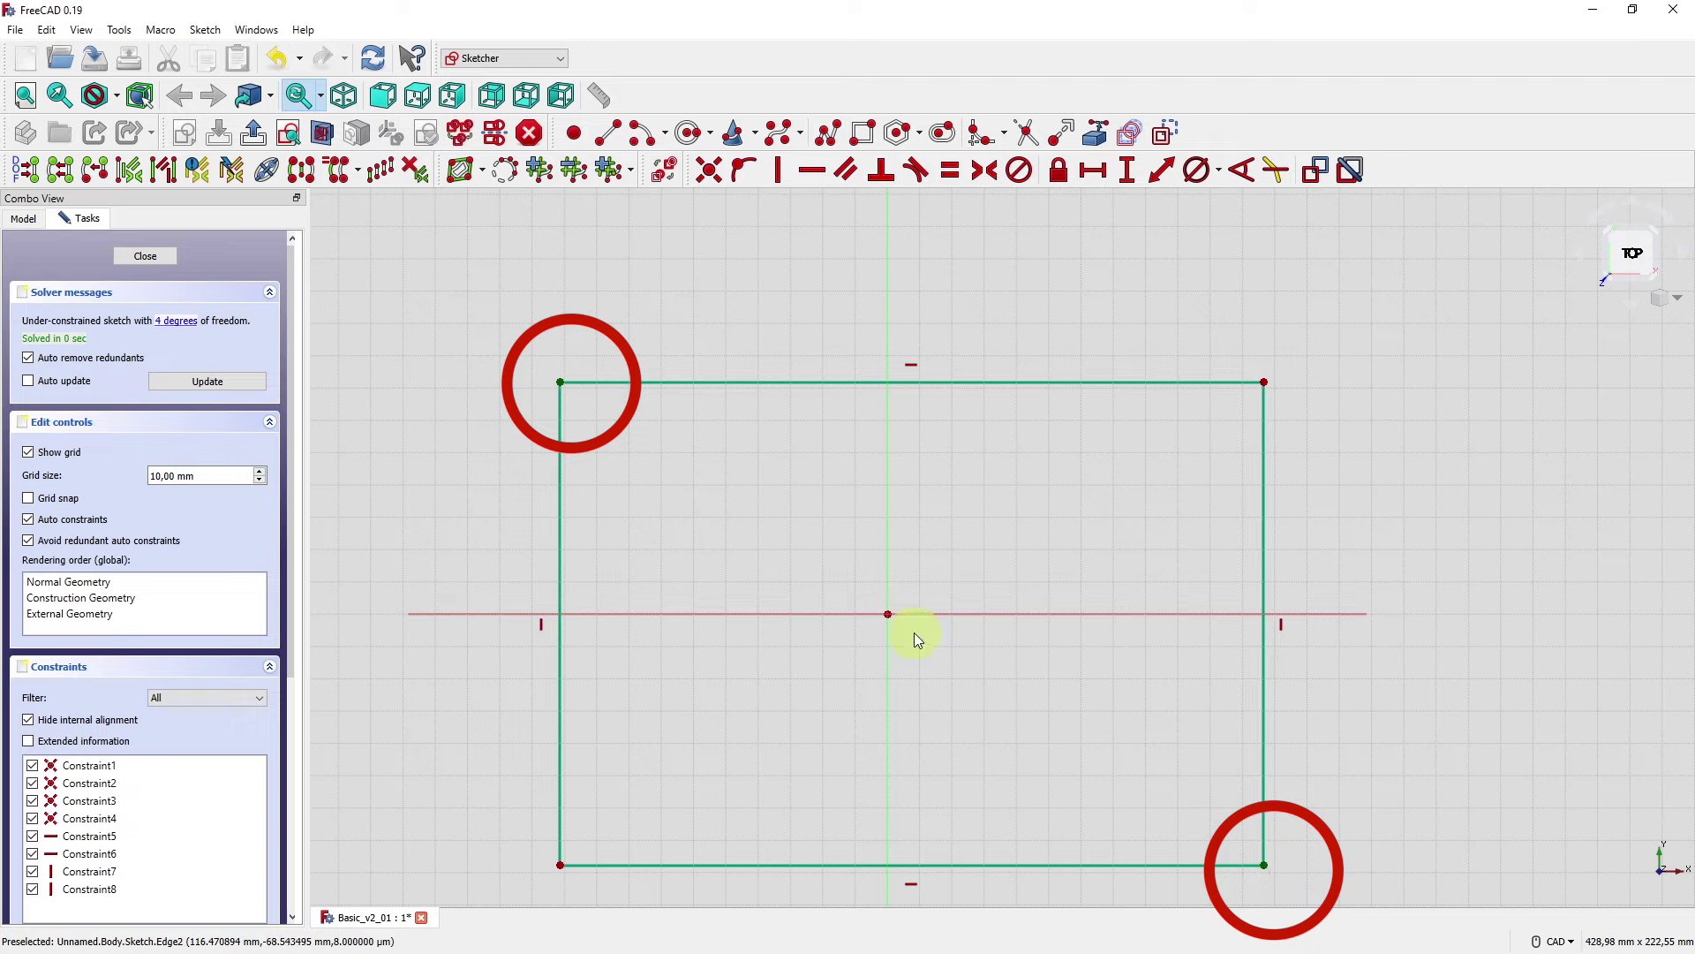
{"action": "left_click", "coordinate": [890, 614]}
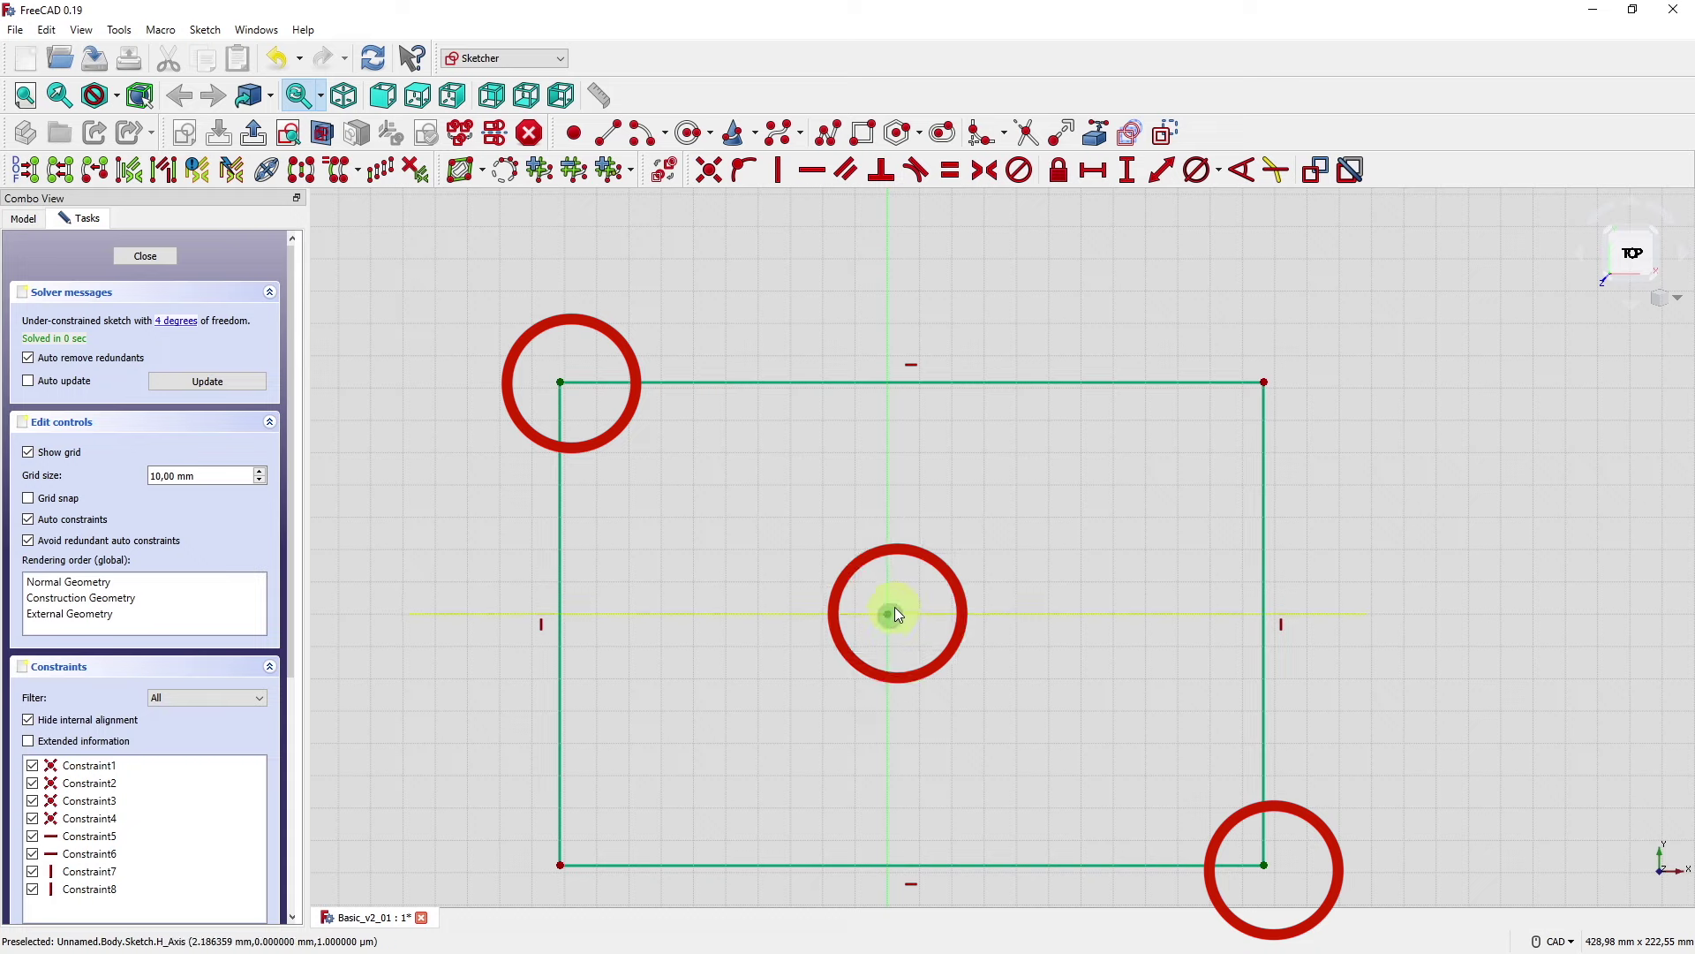
{"action": "left_click", "coordinate": [983, 171]}
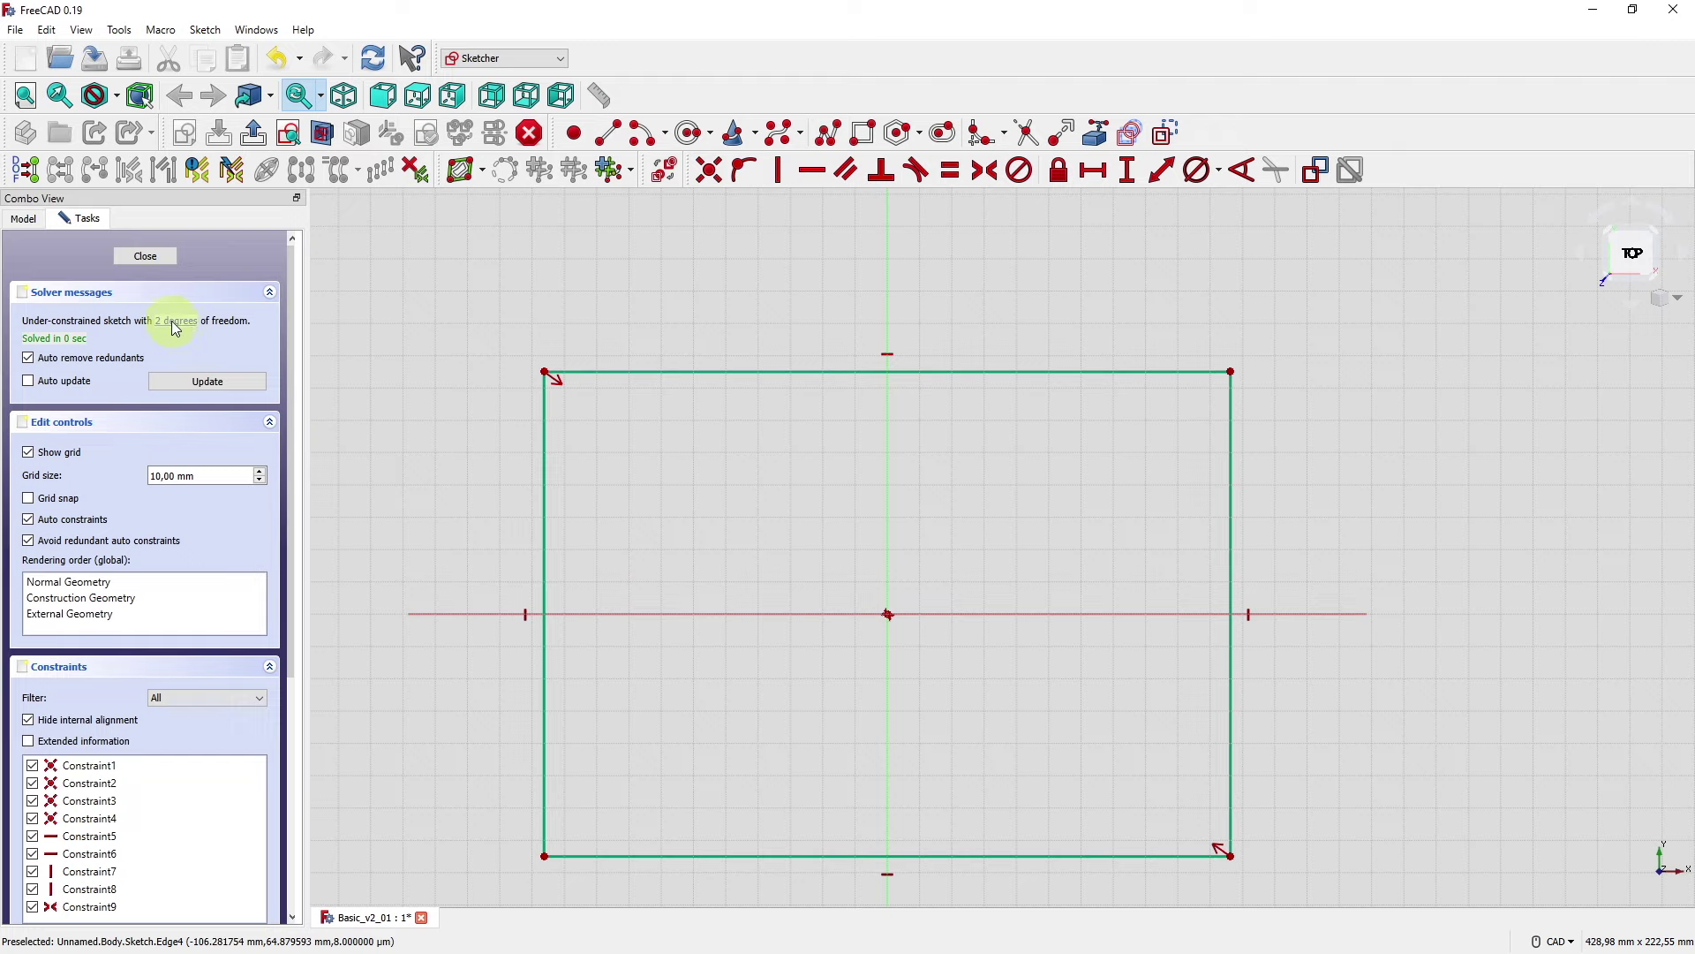
{"action": "left_click_drag", "start_coordinate": [542, 491], "coordinate": [516, 490]}
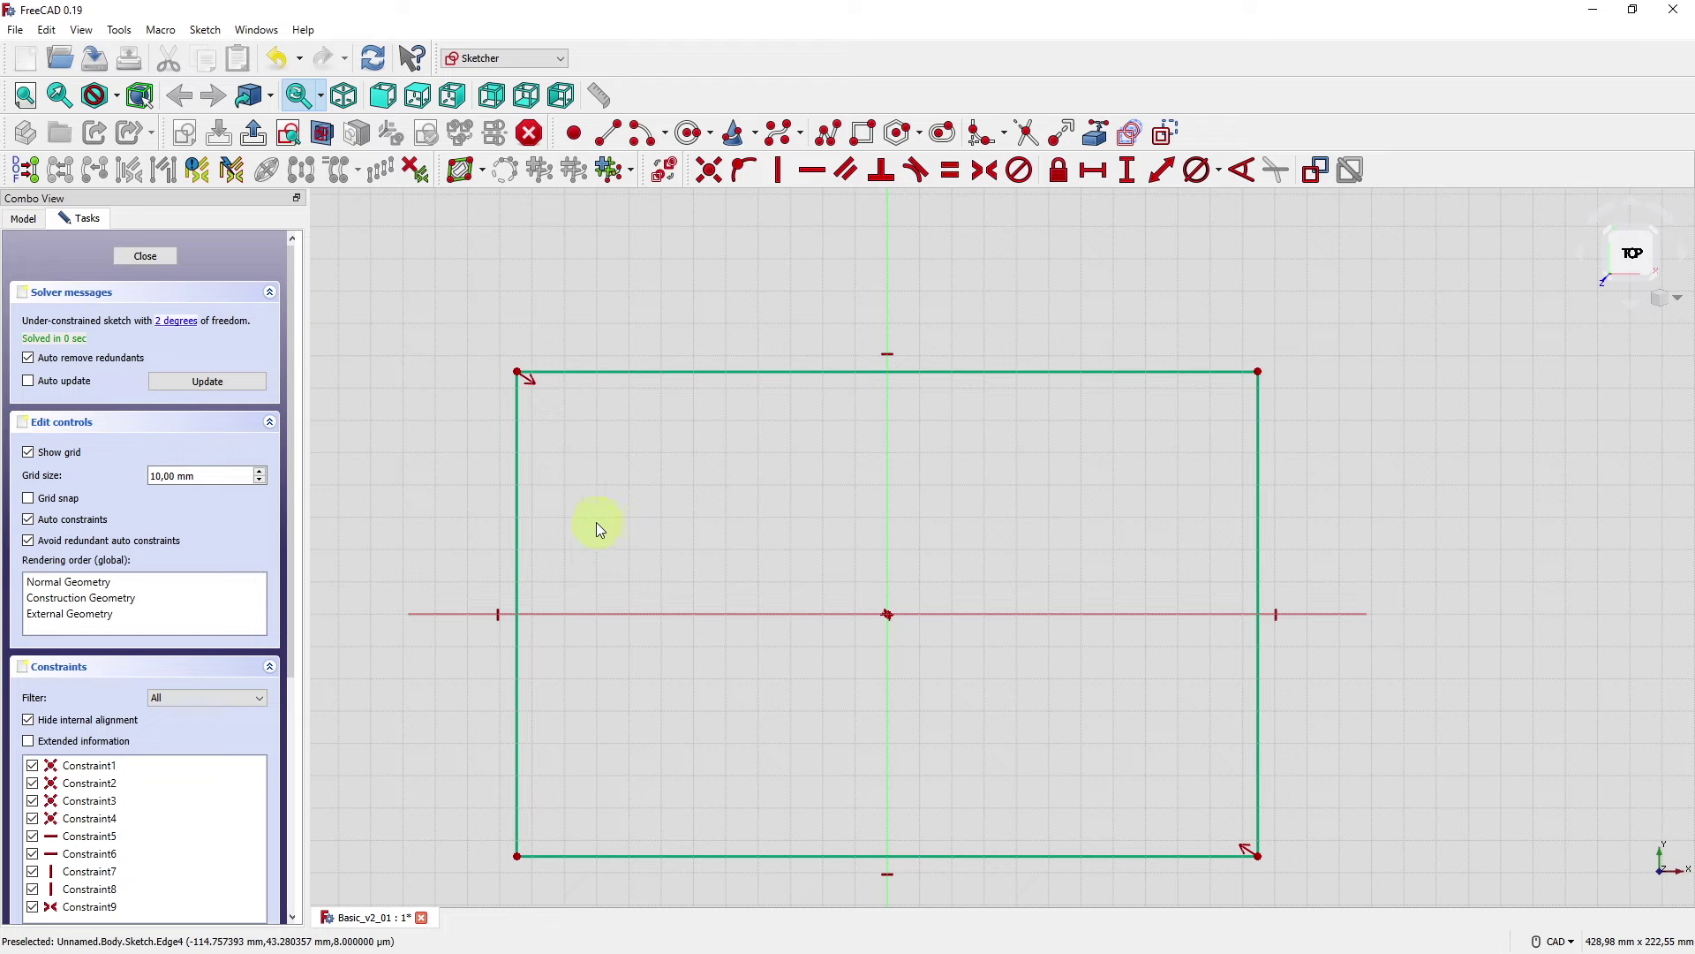
- Constrain the rectangle's left and top edges to equal length and shrink the square slightly by its top edge
{"action": "left_click", "coordinate": [518, 531]}
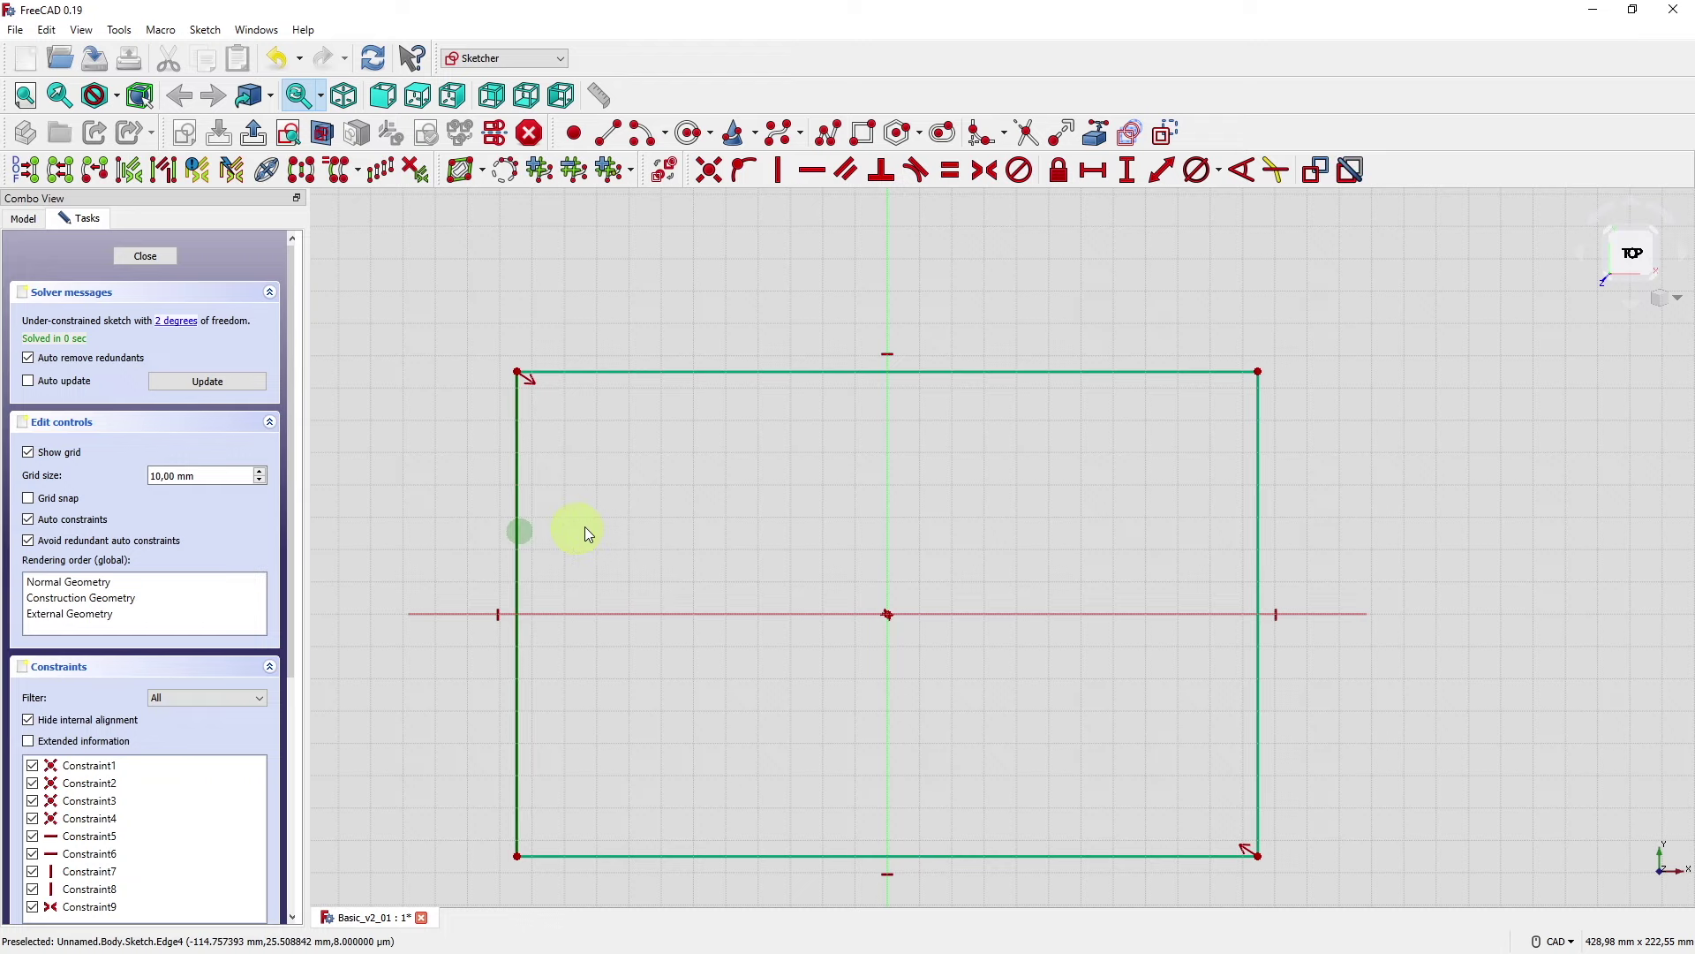
{"action": "left_click", "coordinate": [719, 373]}
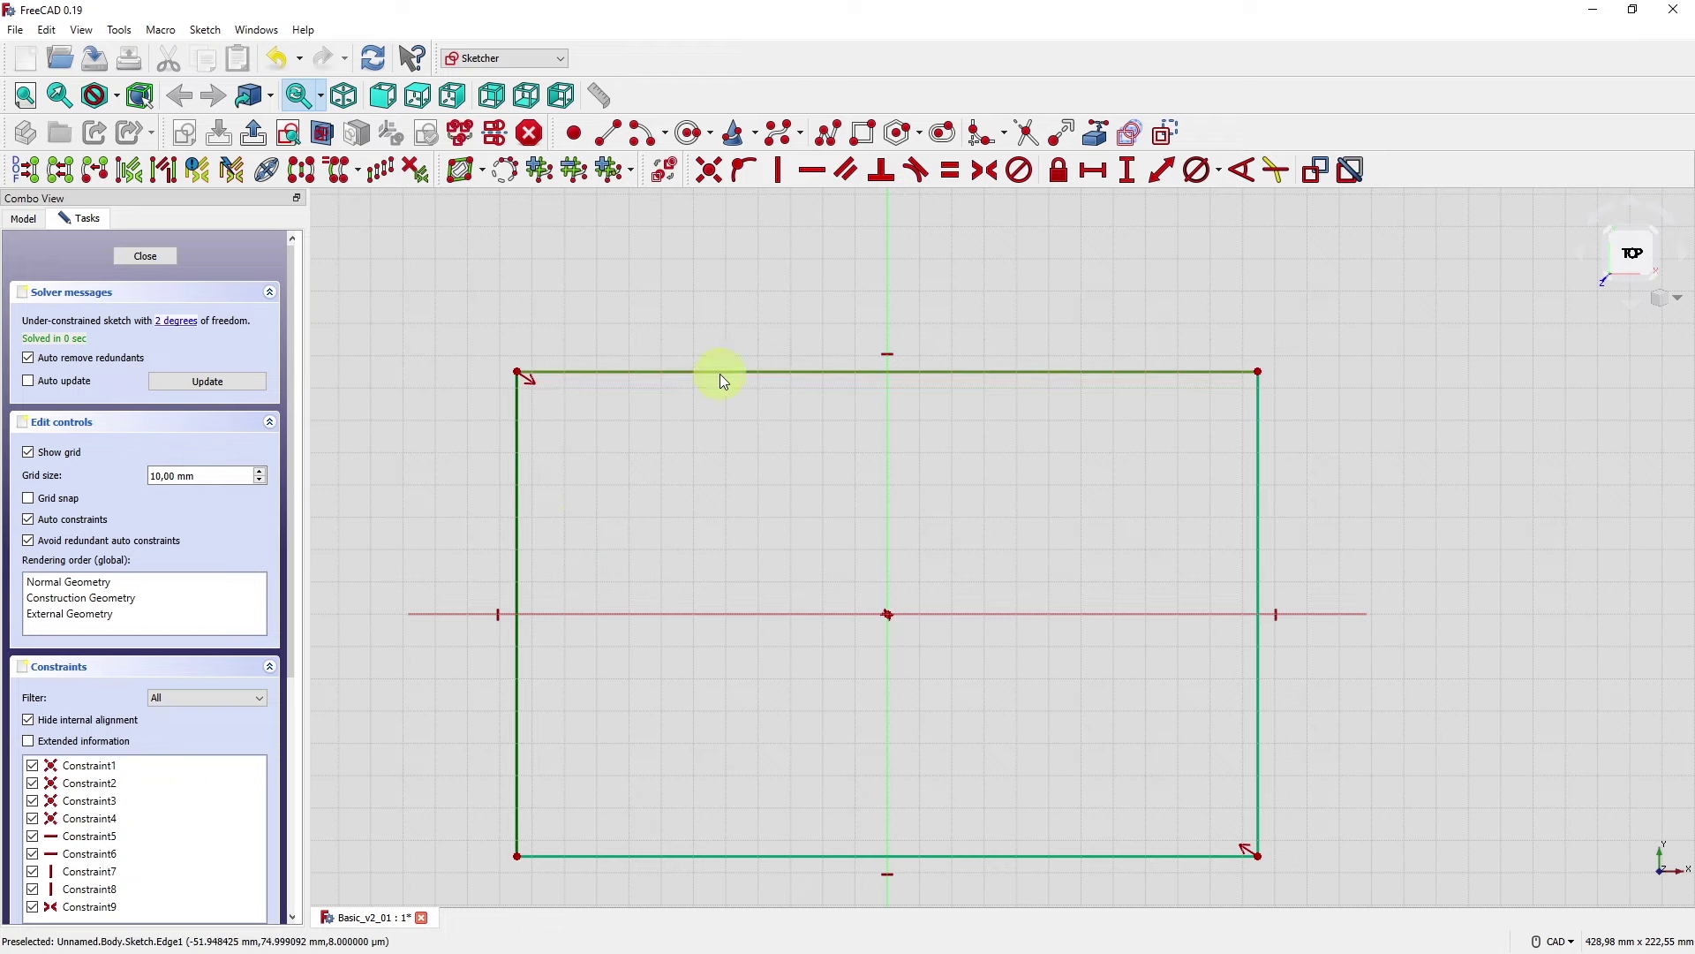
{"action": "left_click", "coordinate": [951, 171]}
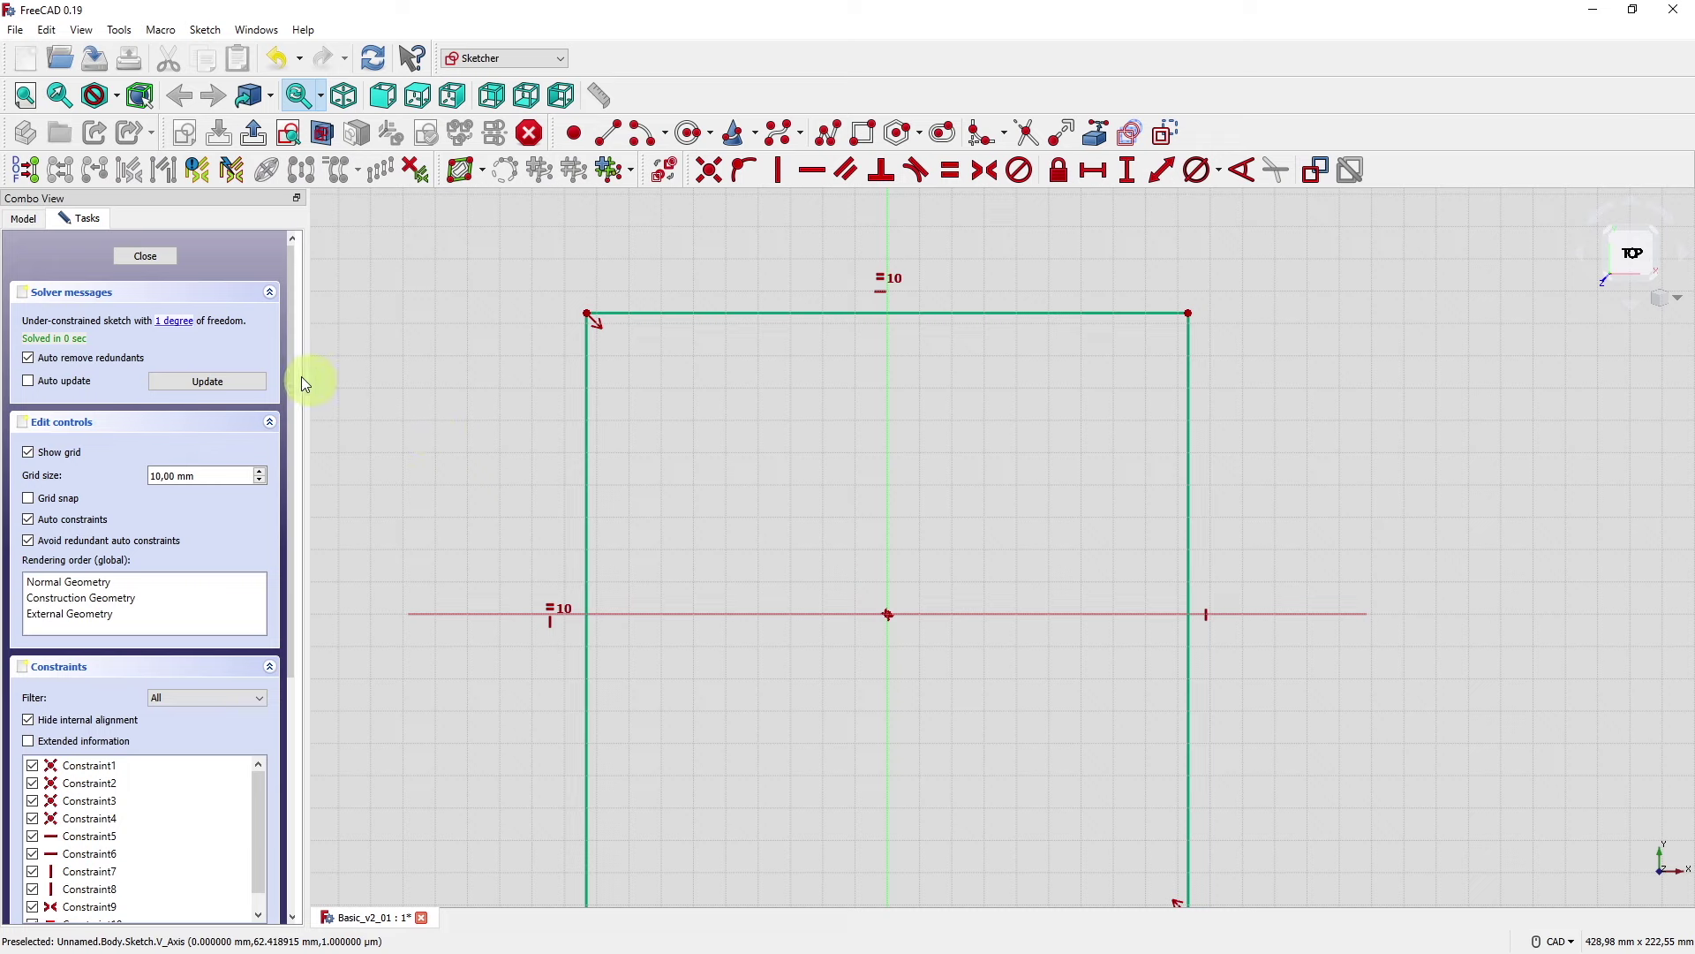
{"action": "scroll", "coordinate": [913, 555], "scroll_direction": "down", "scroll_amount": 2}
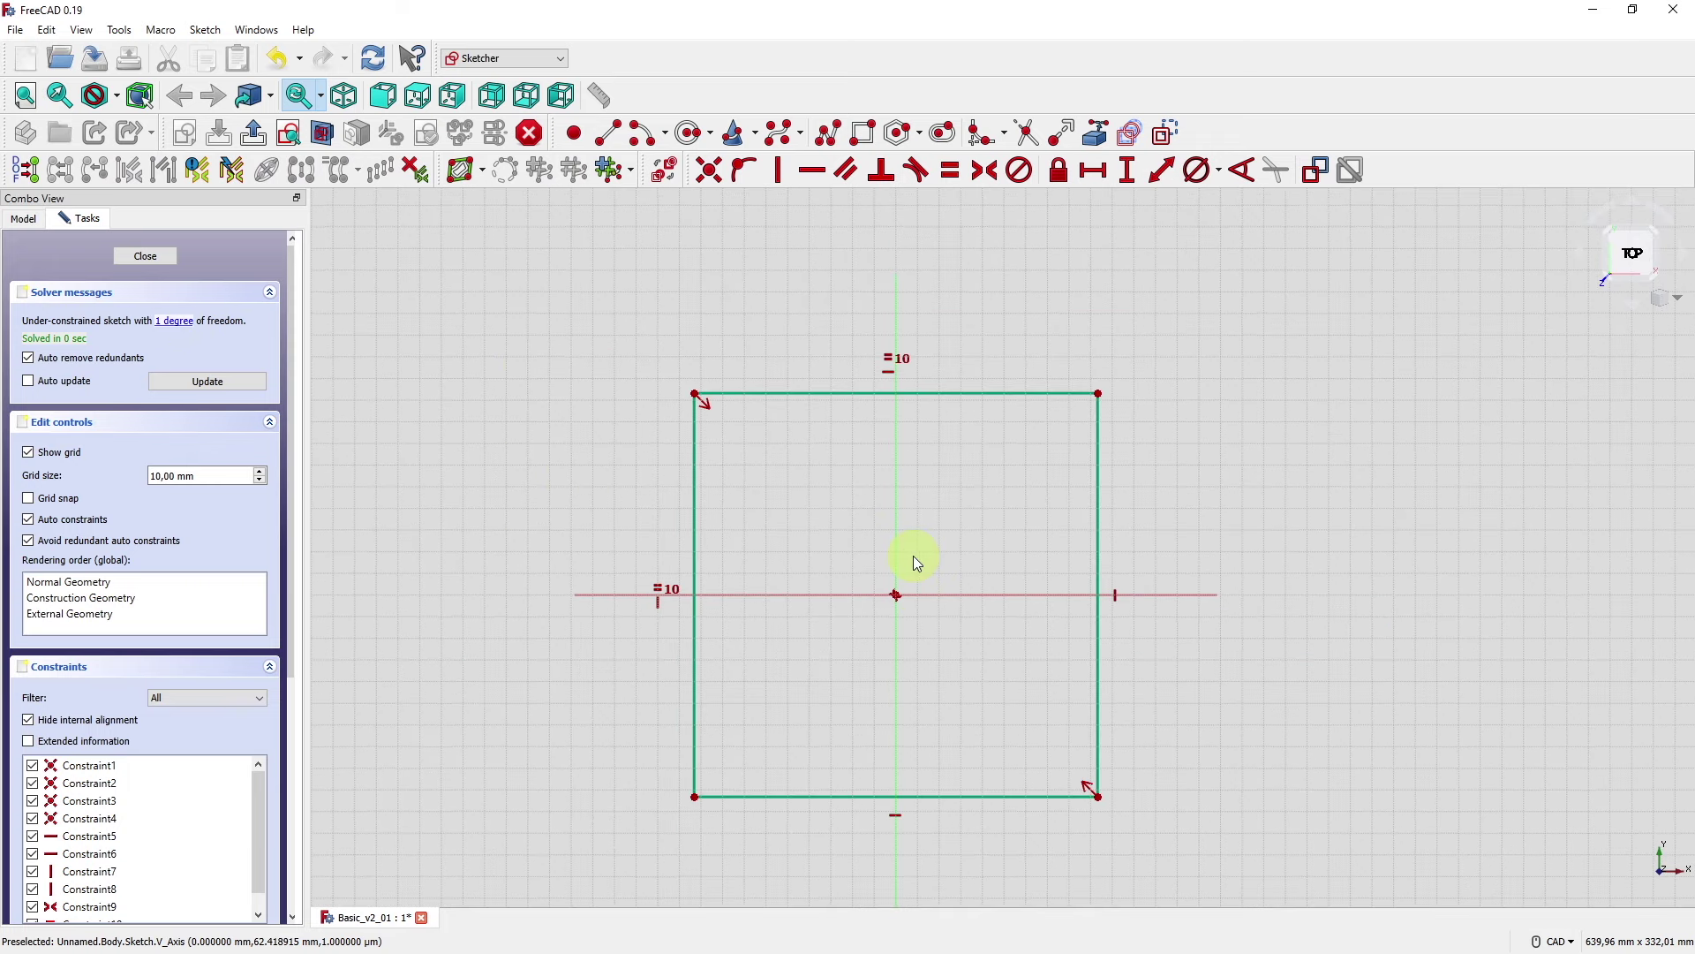
{"action": "mouse_move", "coordinate": [885, 391]}
{"action": "left_mouse_down"}
{"action": "mouse_move", "coordinate": [893, 350]}
{"action": "mouse_move", "coordinate": [902, 401]}
{"action": "left_mouse_up"}
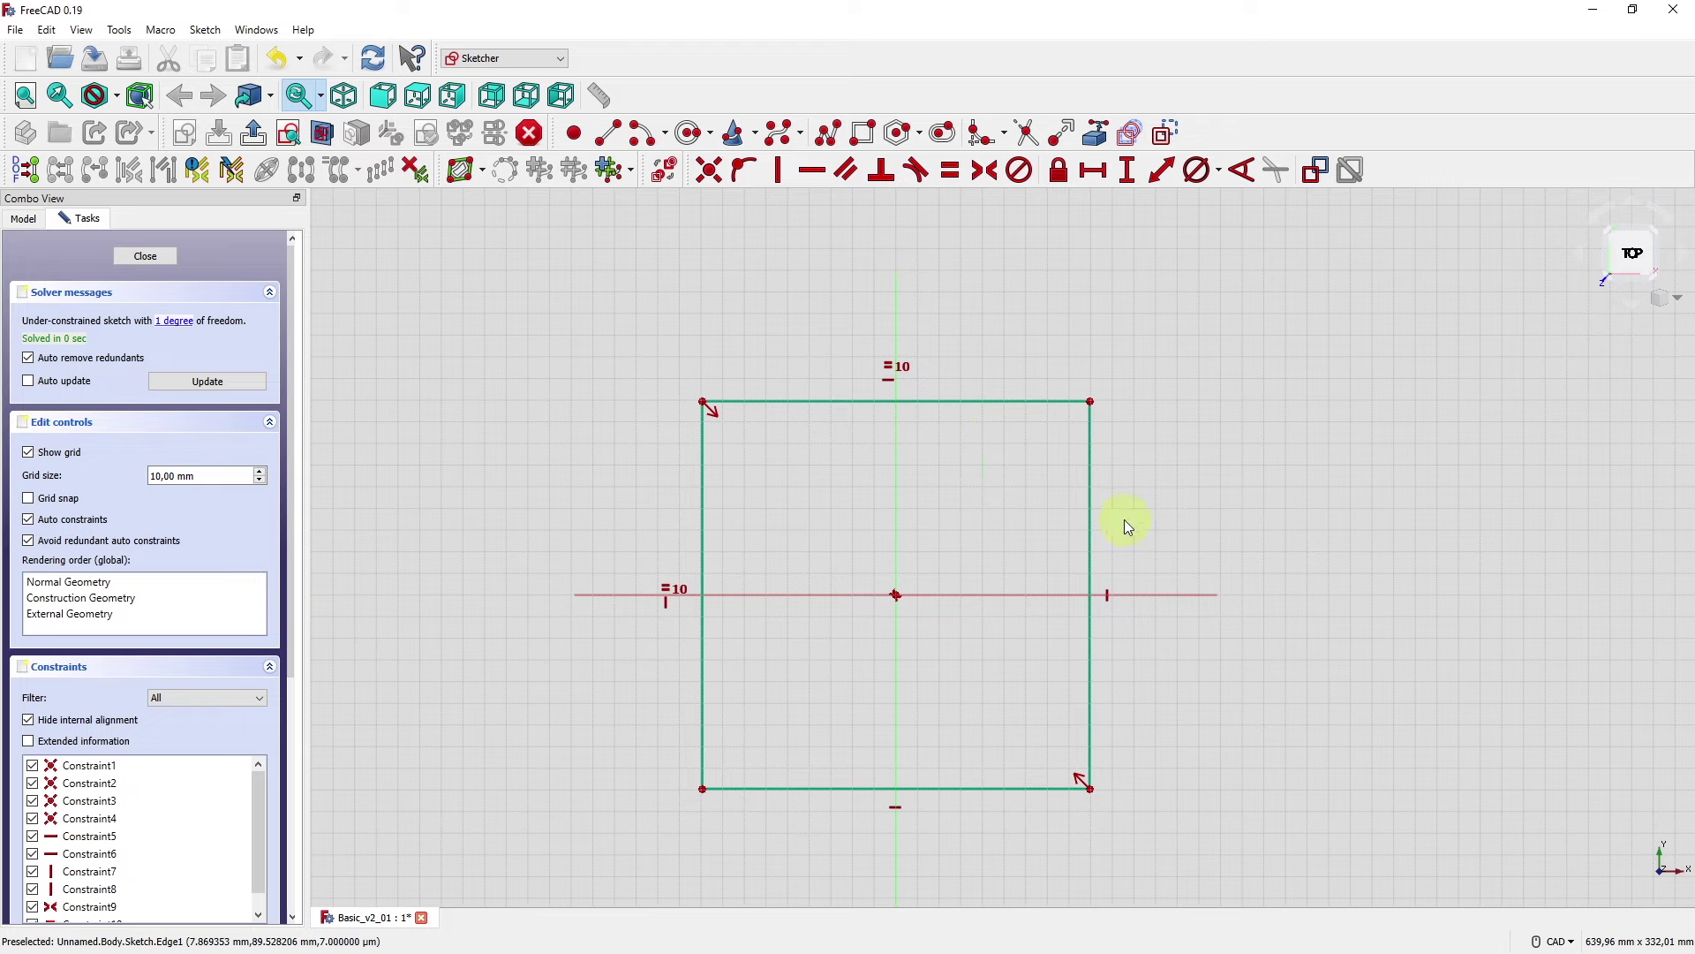
- Constrain the horizontal length of the square's top edge to 120 mm
{"action": "left_click", "coordinate": [1042, 403]}
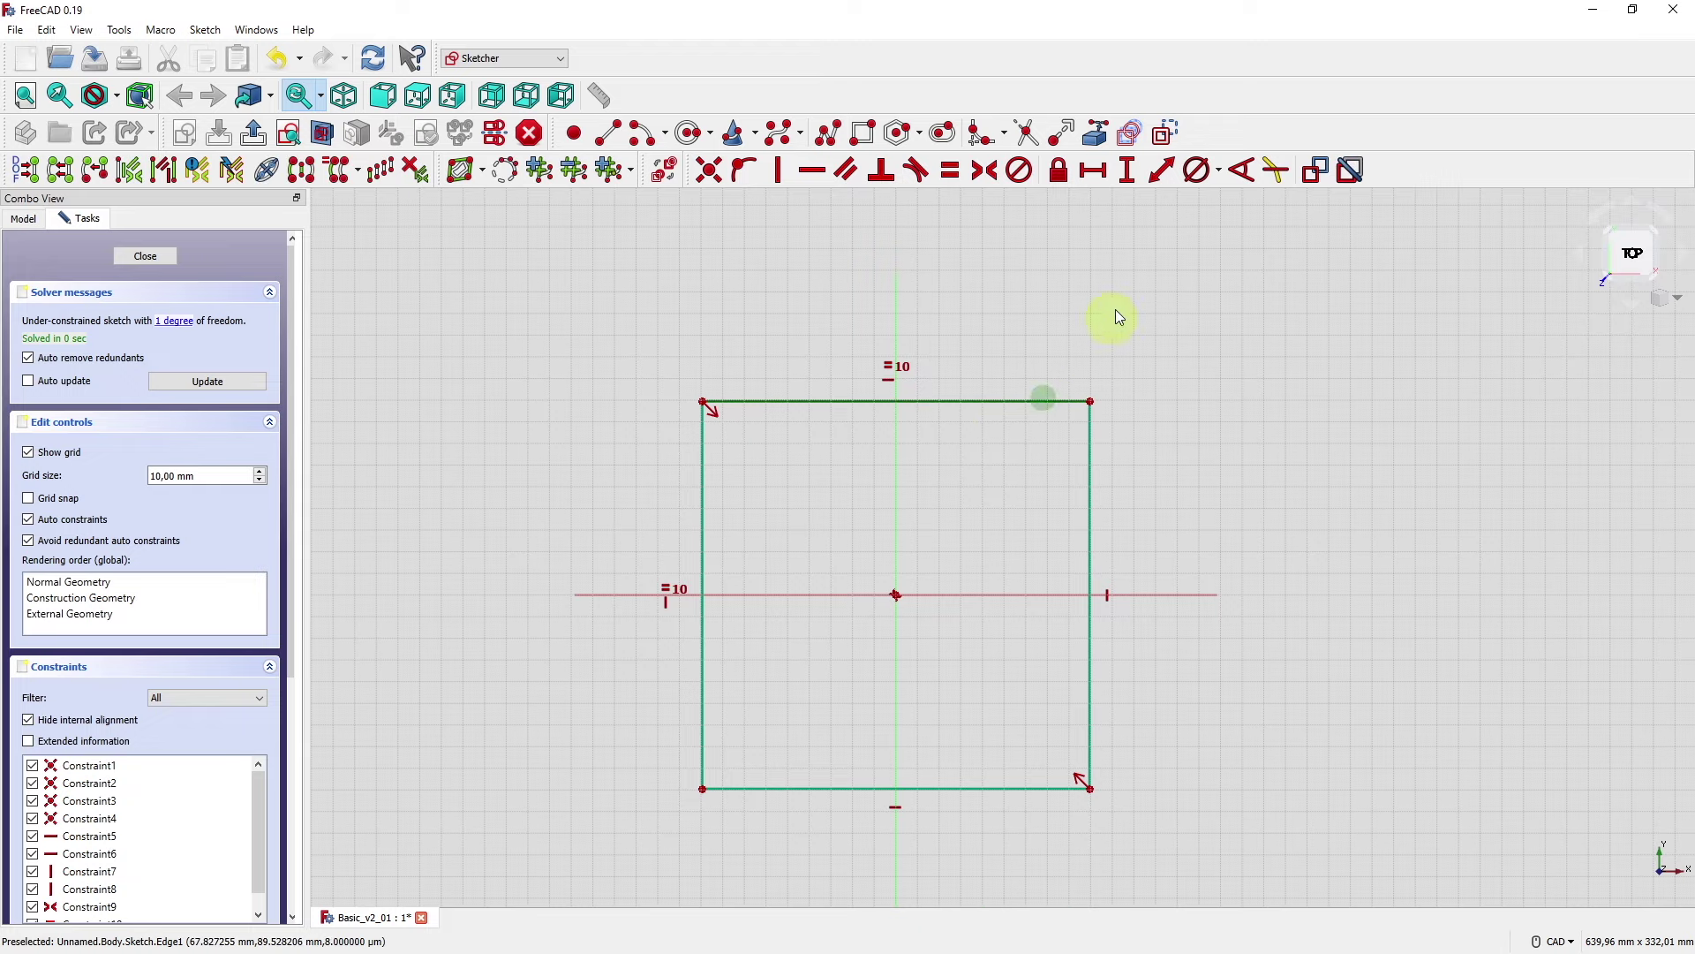
{"action": "left_click", "coordinate": [1093, 173]}
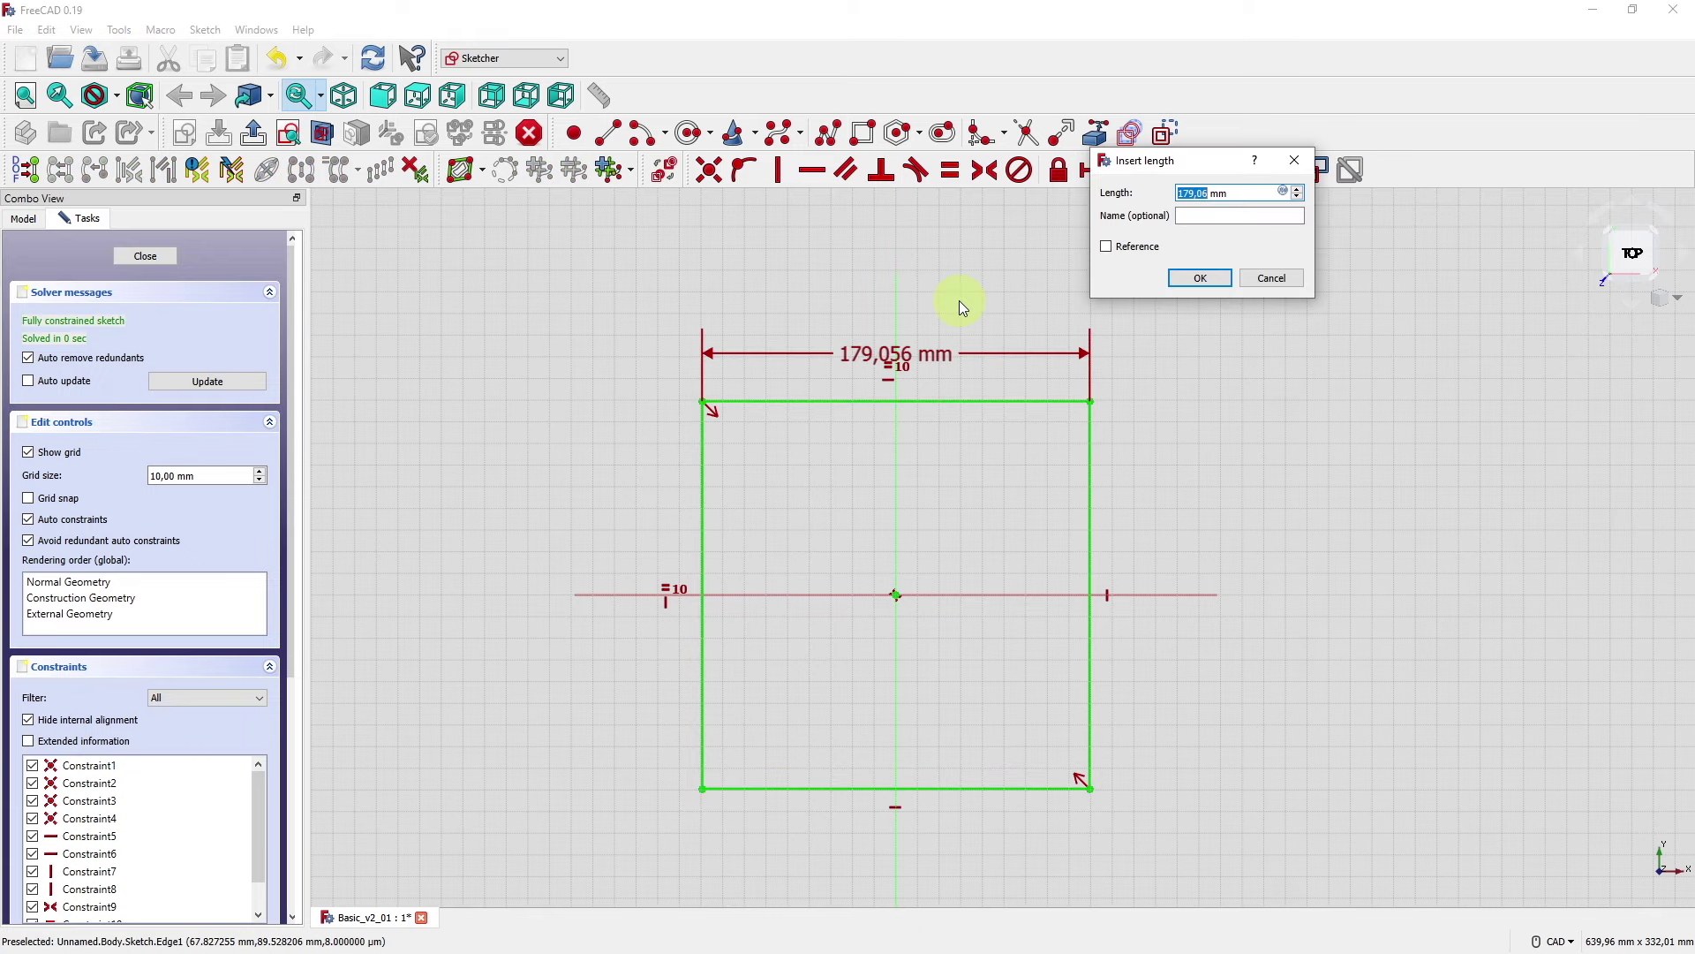
{"action": "type", "text": "120"}
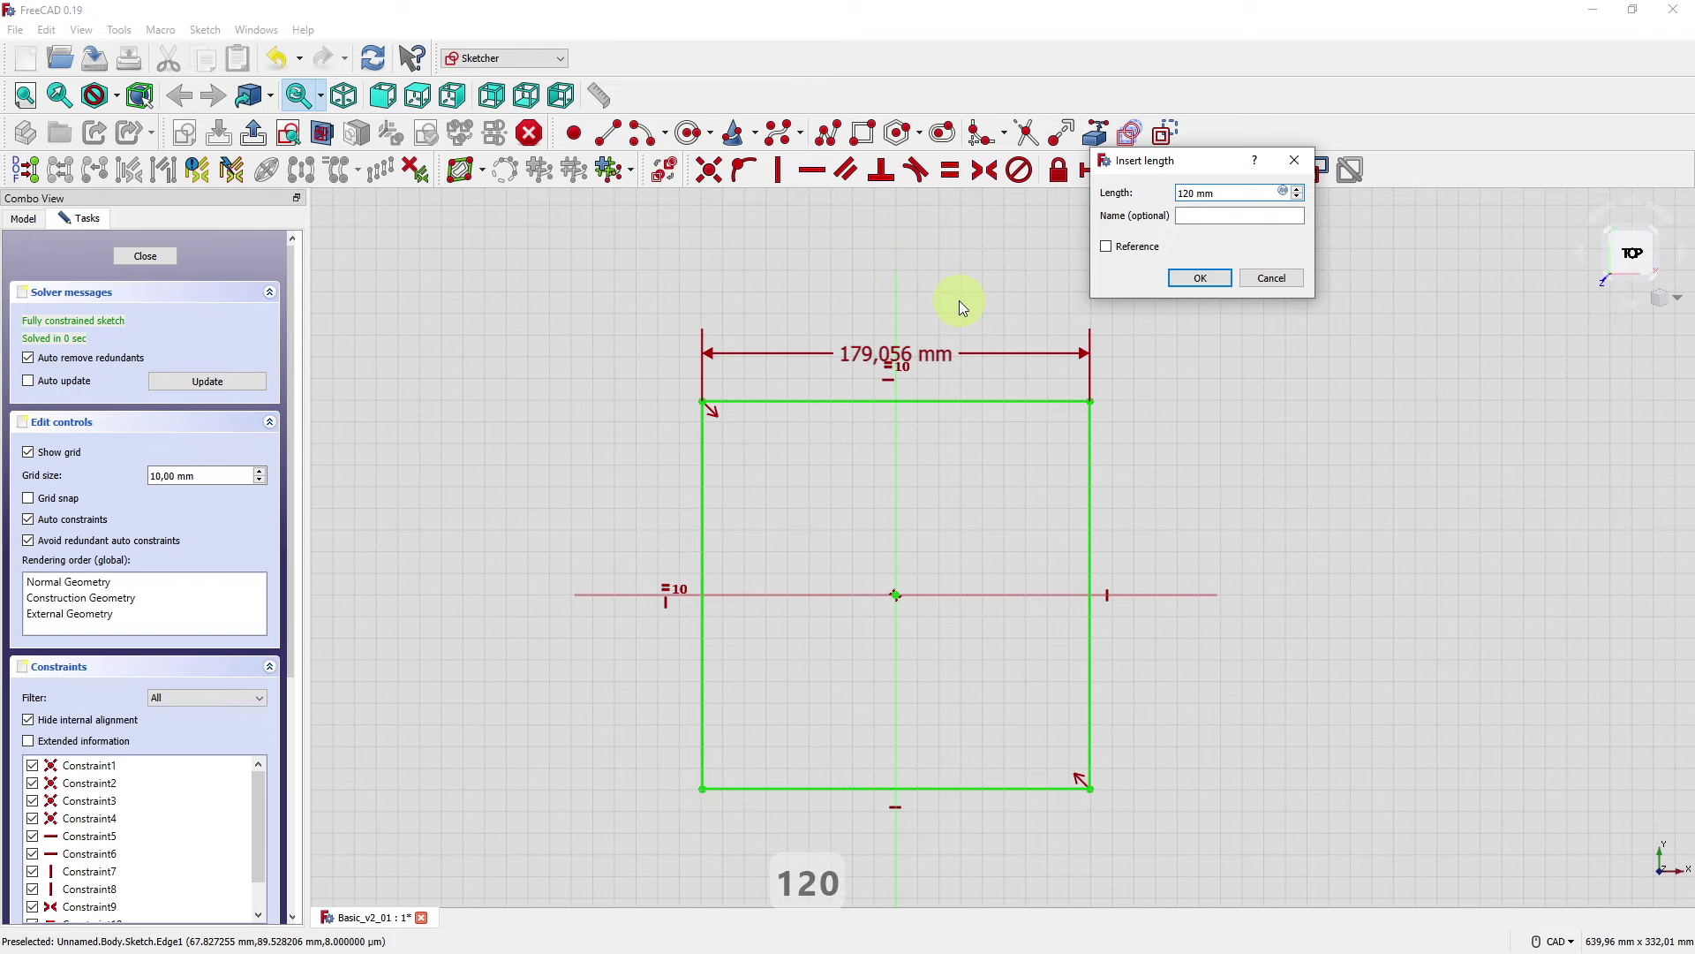
{"action": "left_click", "coordinate": [1200, 277]}
- Inspect the constrained square and review the sketch's constraint and element lists
{"action": "scroll", "coordinate": [1063, 617], "scroll_direction": "up", "scroll_amount": 2}
{"action": "middle_click_drag", "start_coordinate": [1063, 618], "coordinate": [1222, 658]}
{"action": "scroll", "coordinate": [1226, 657], "scroll_direction": "down", "scroll_amount": 2}
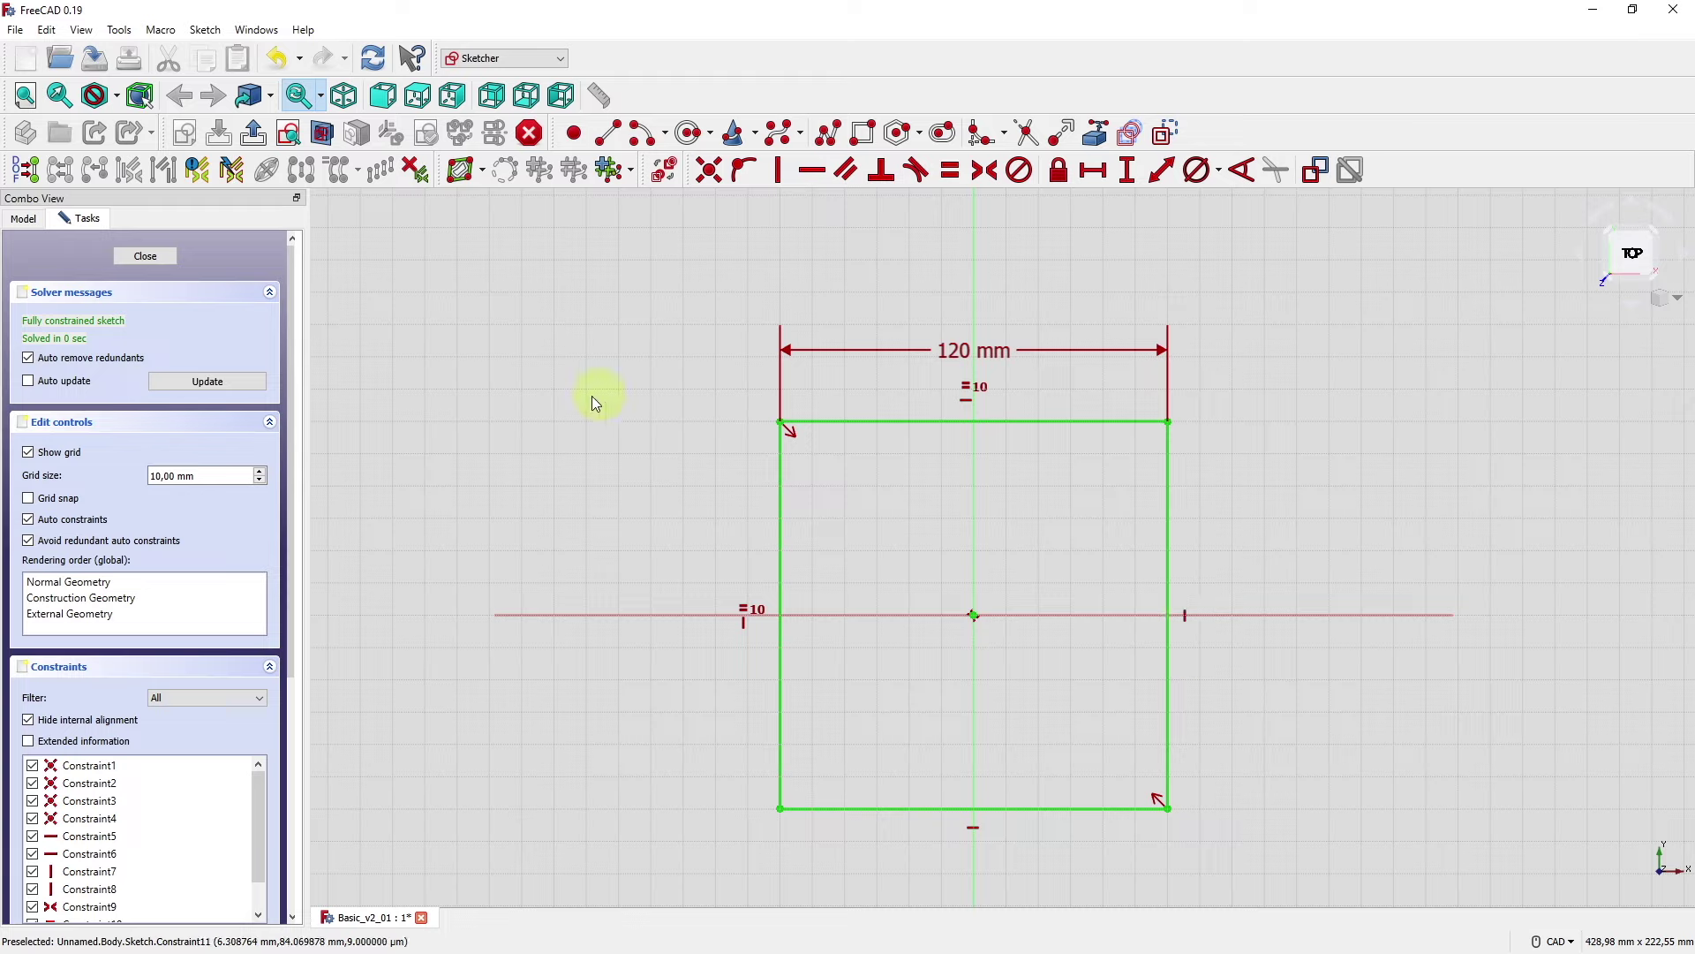
{"action": "scroll", "coordinate": [294, 632], "scroll_direction": "down", "scroll_amount": 3}
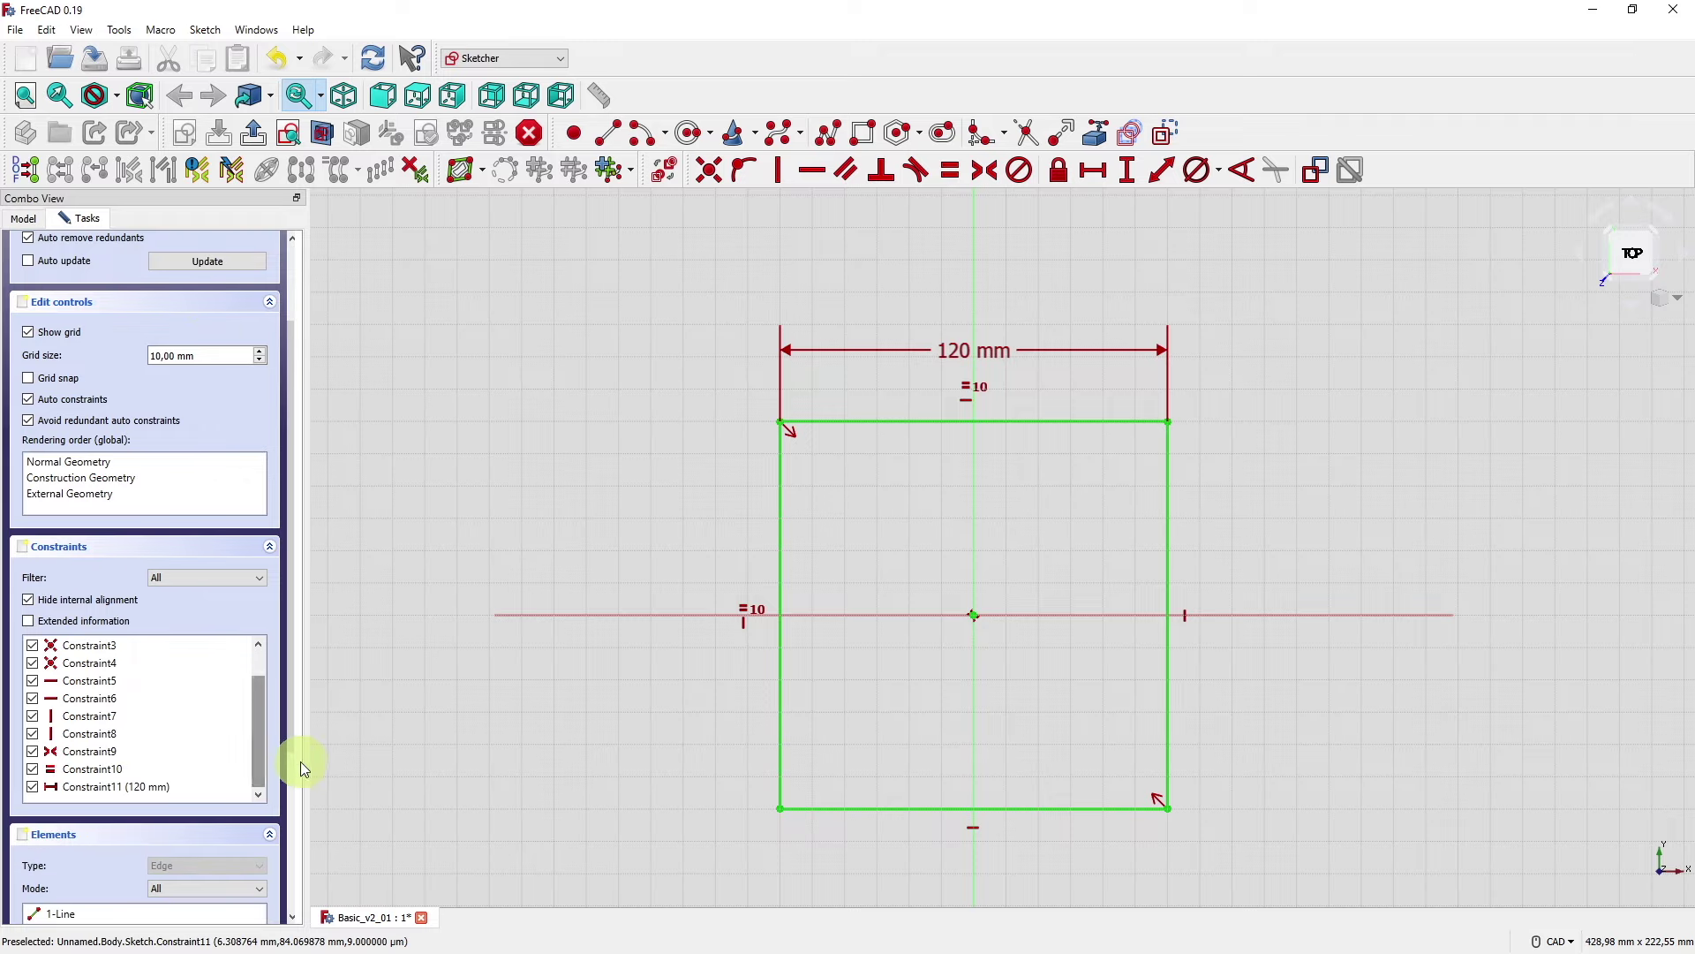
{"action": "left_click_drag", "start_coordinate": [290, 722], "coordinate": [294, 791]}
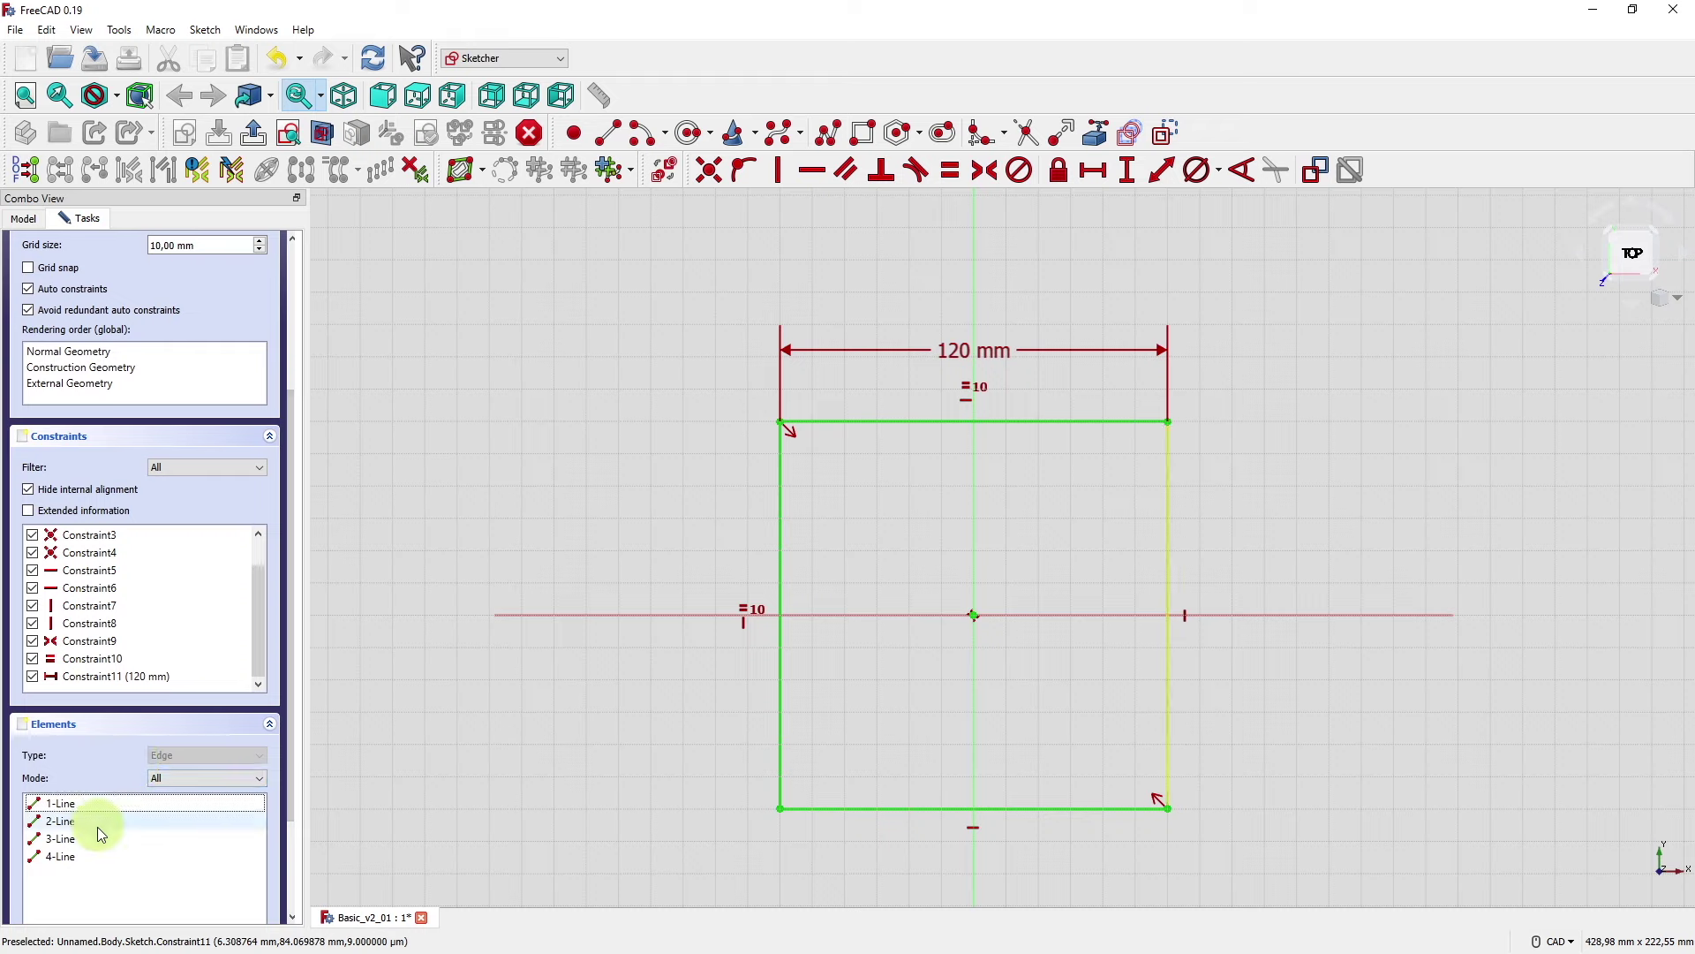
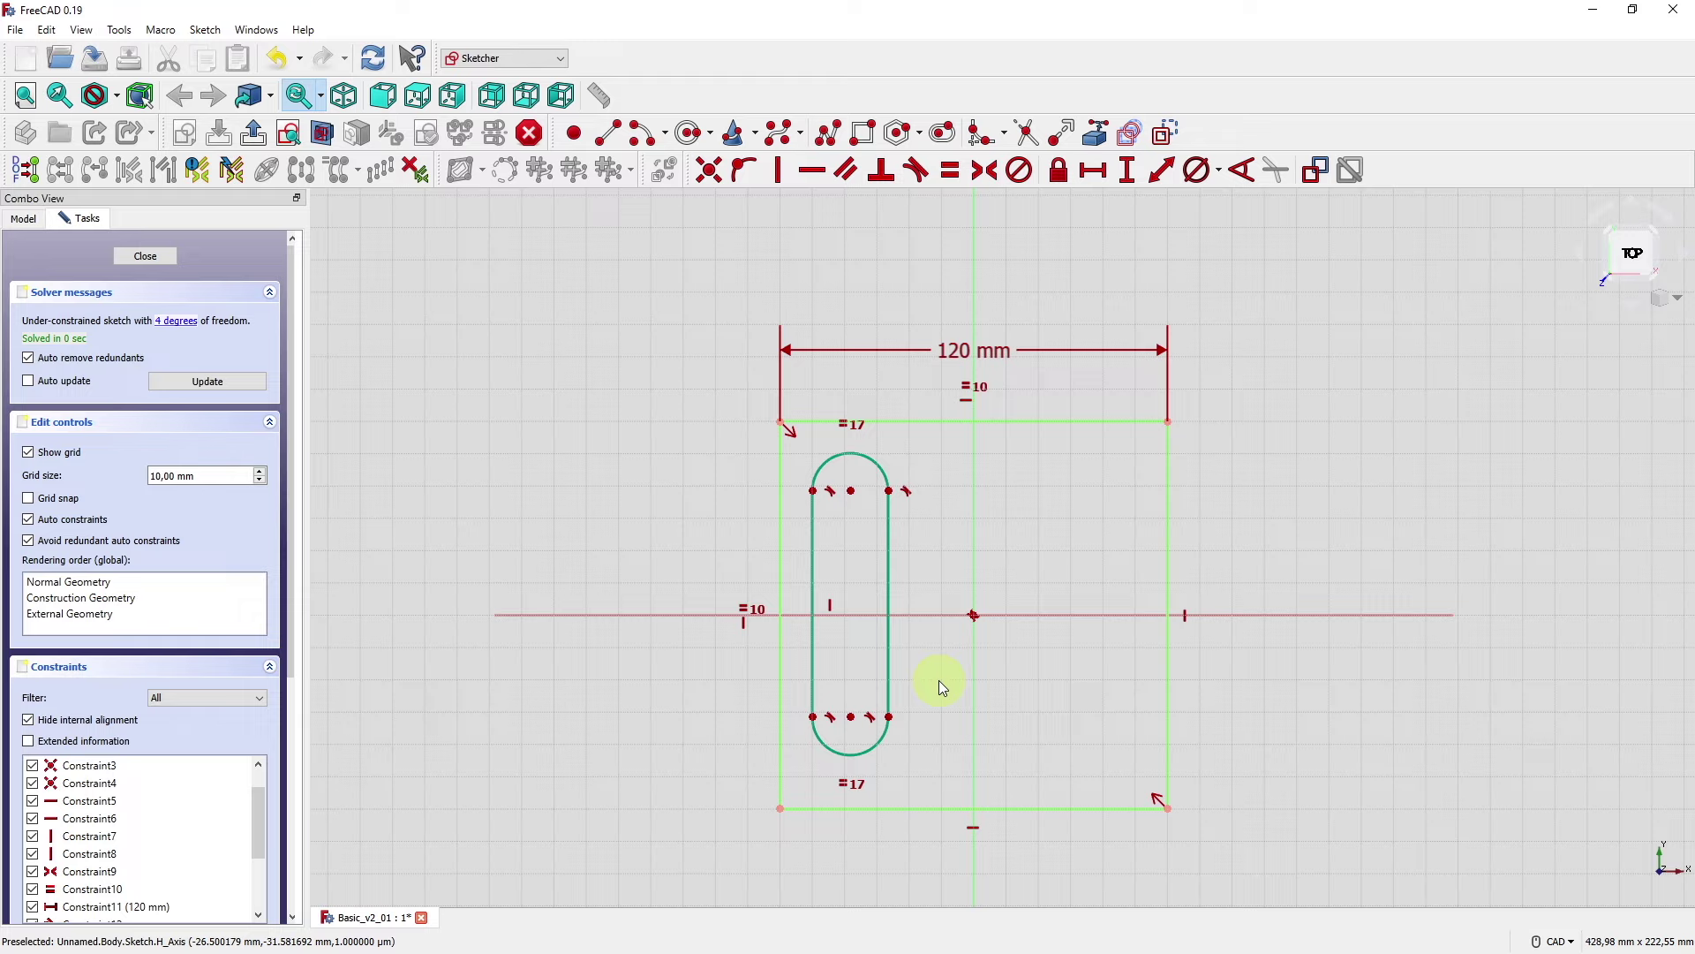
- Constrain the vertical slot's two arc centers symmetric about the horizontal axis
{"action": "left_click", "coordinate": [851, 492]}
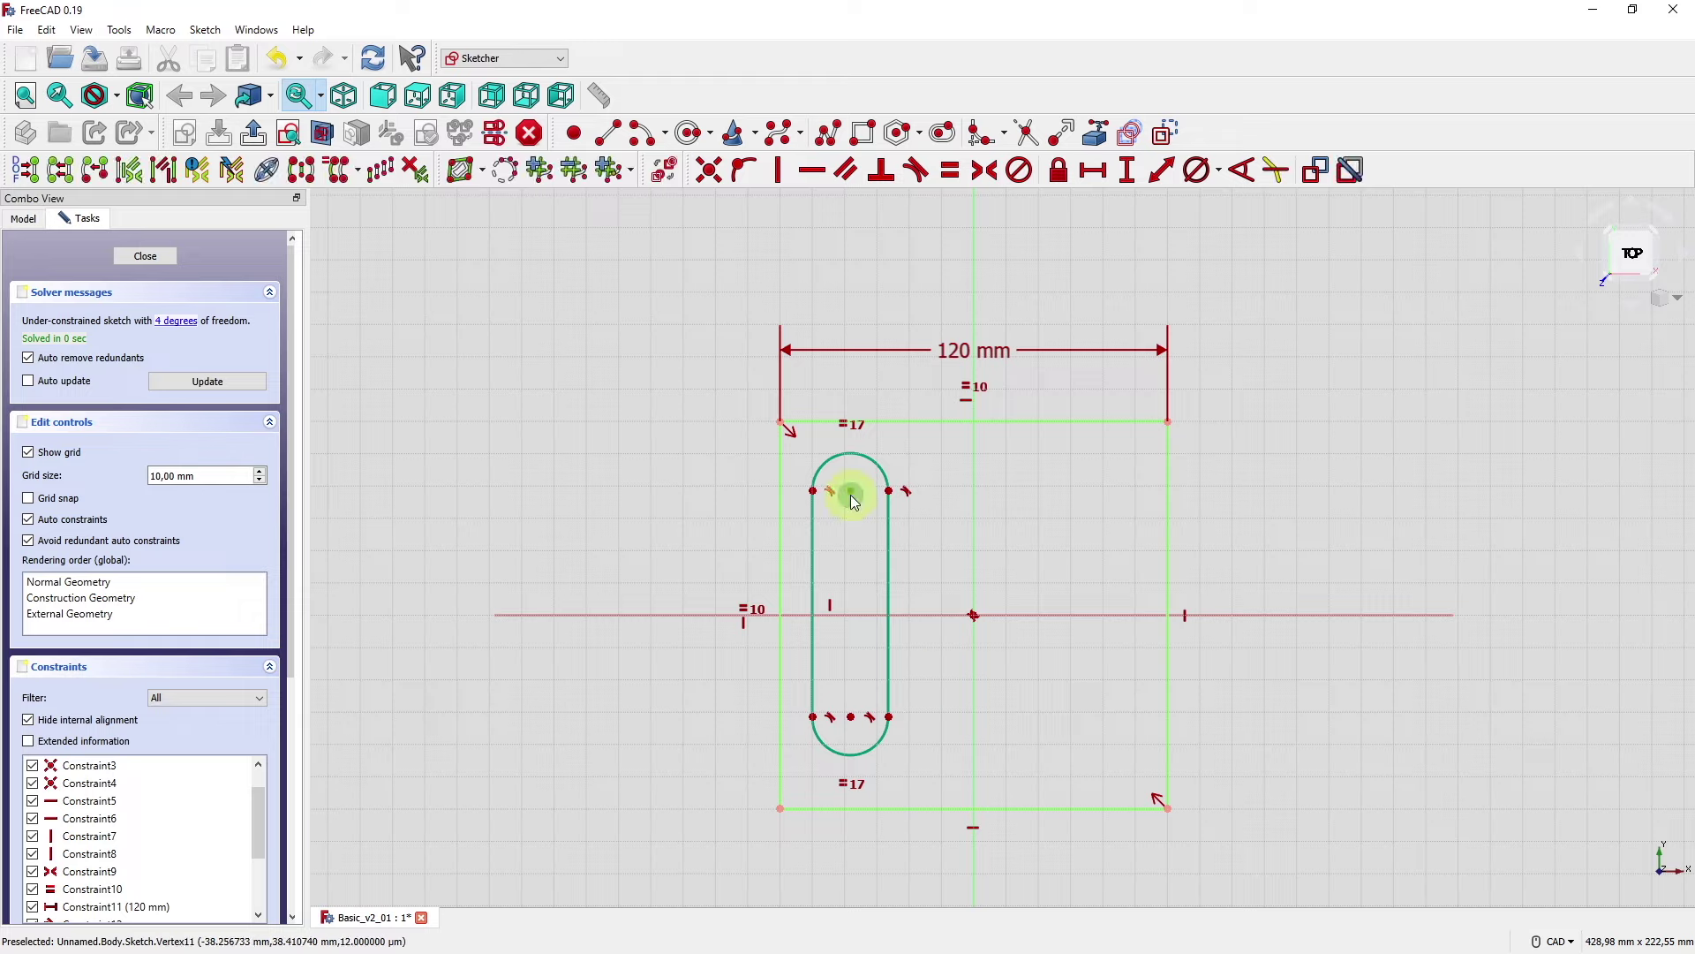
{"action": "left_click", "coordinate": [851, 718]}
{"action": "left_click", "coordinate": [692, 616]}
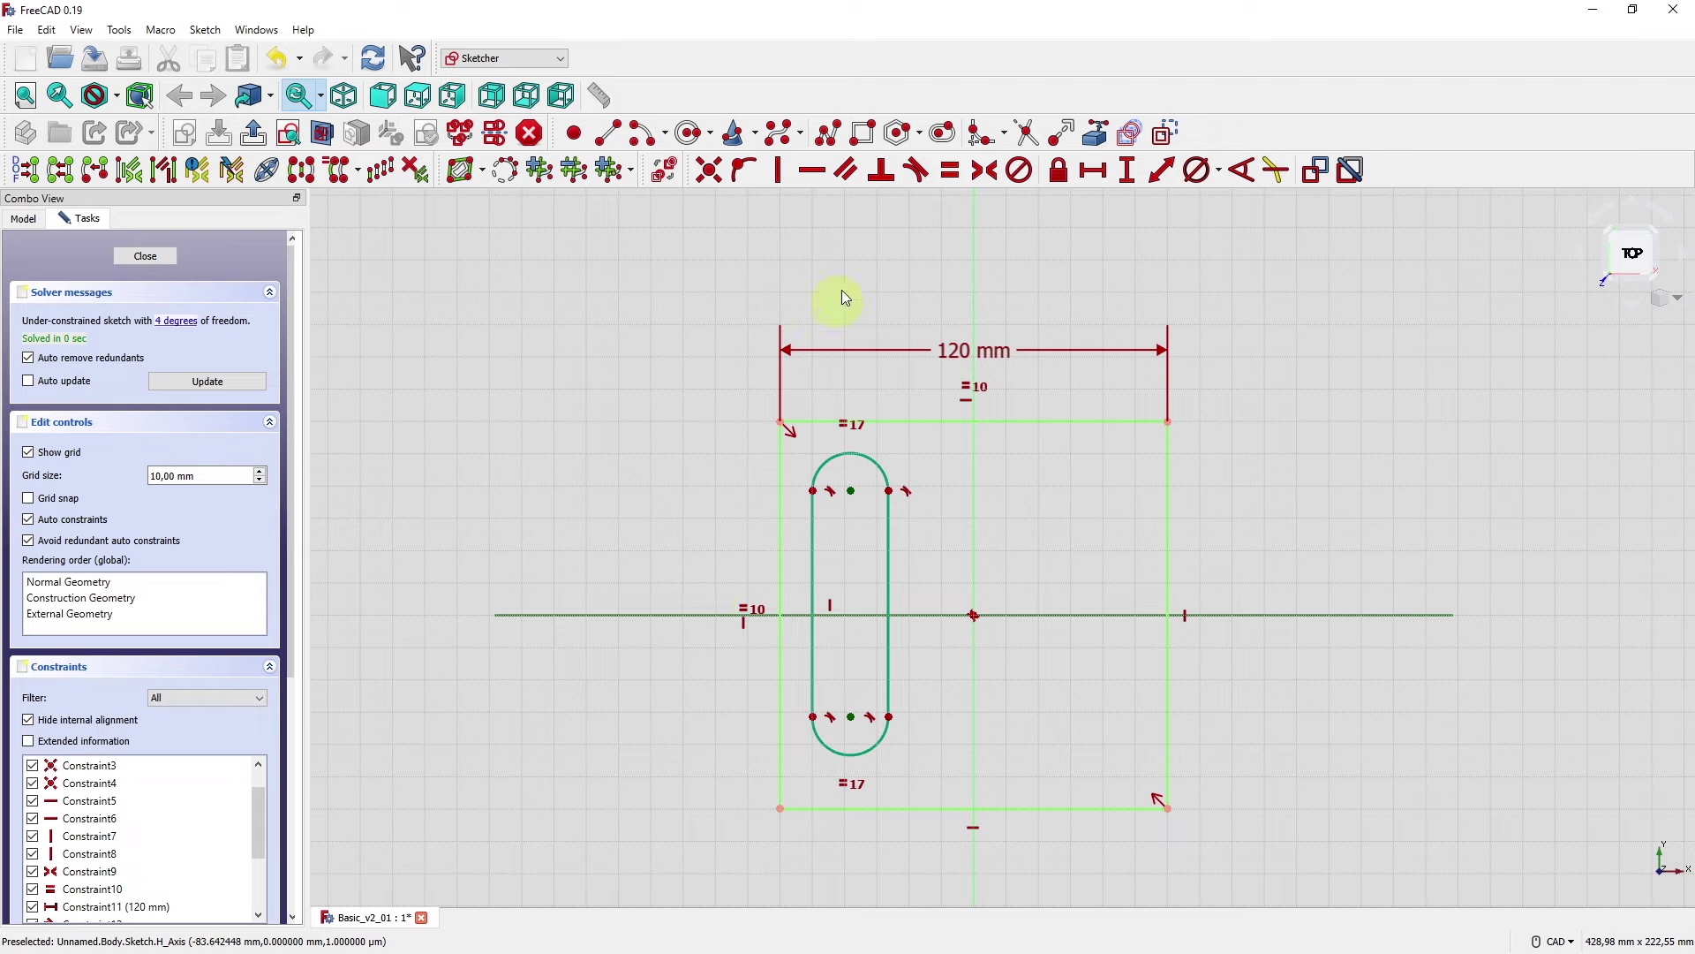
{"action": "left_click", "coordinate": [987, 168]}
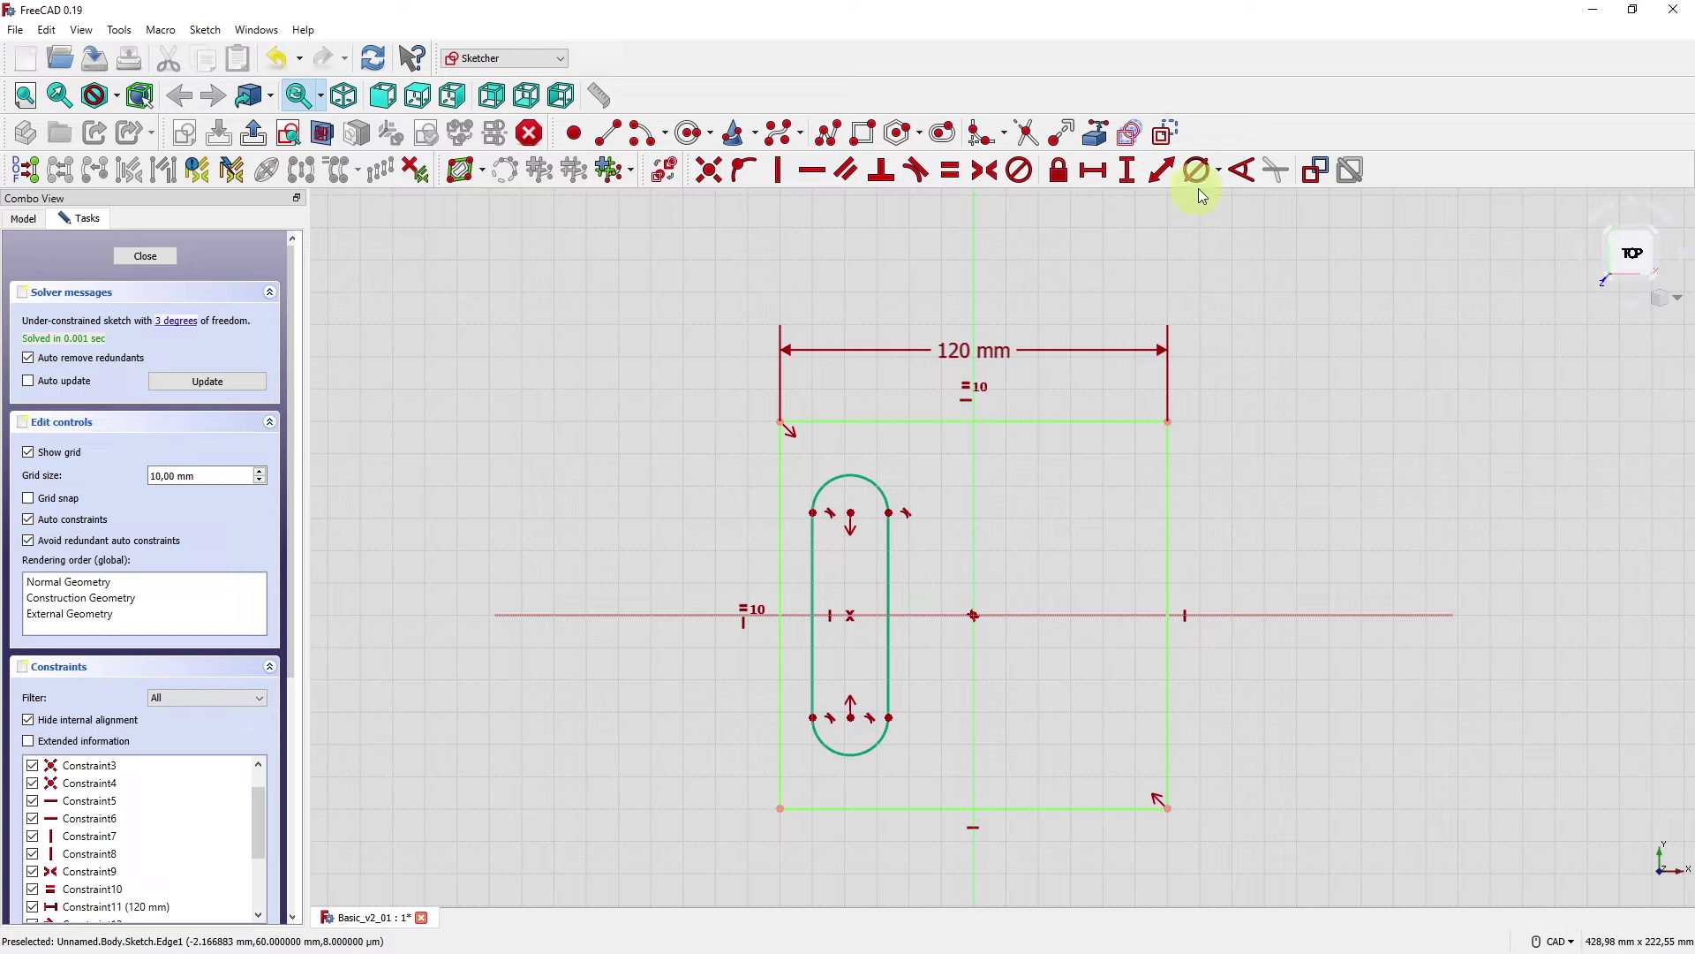
- Constrain the radius of the slot's upper arc to 10 mm
{"action": "left_click", "coordinate": [1219, 173]}
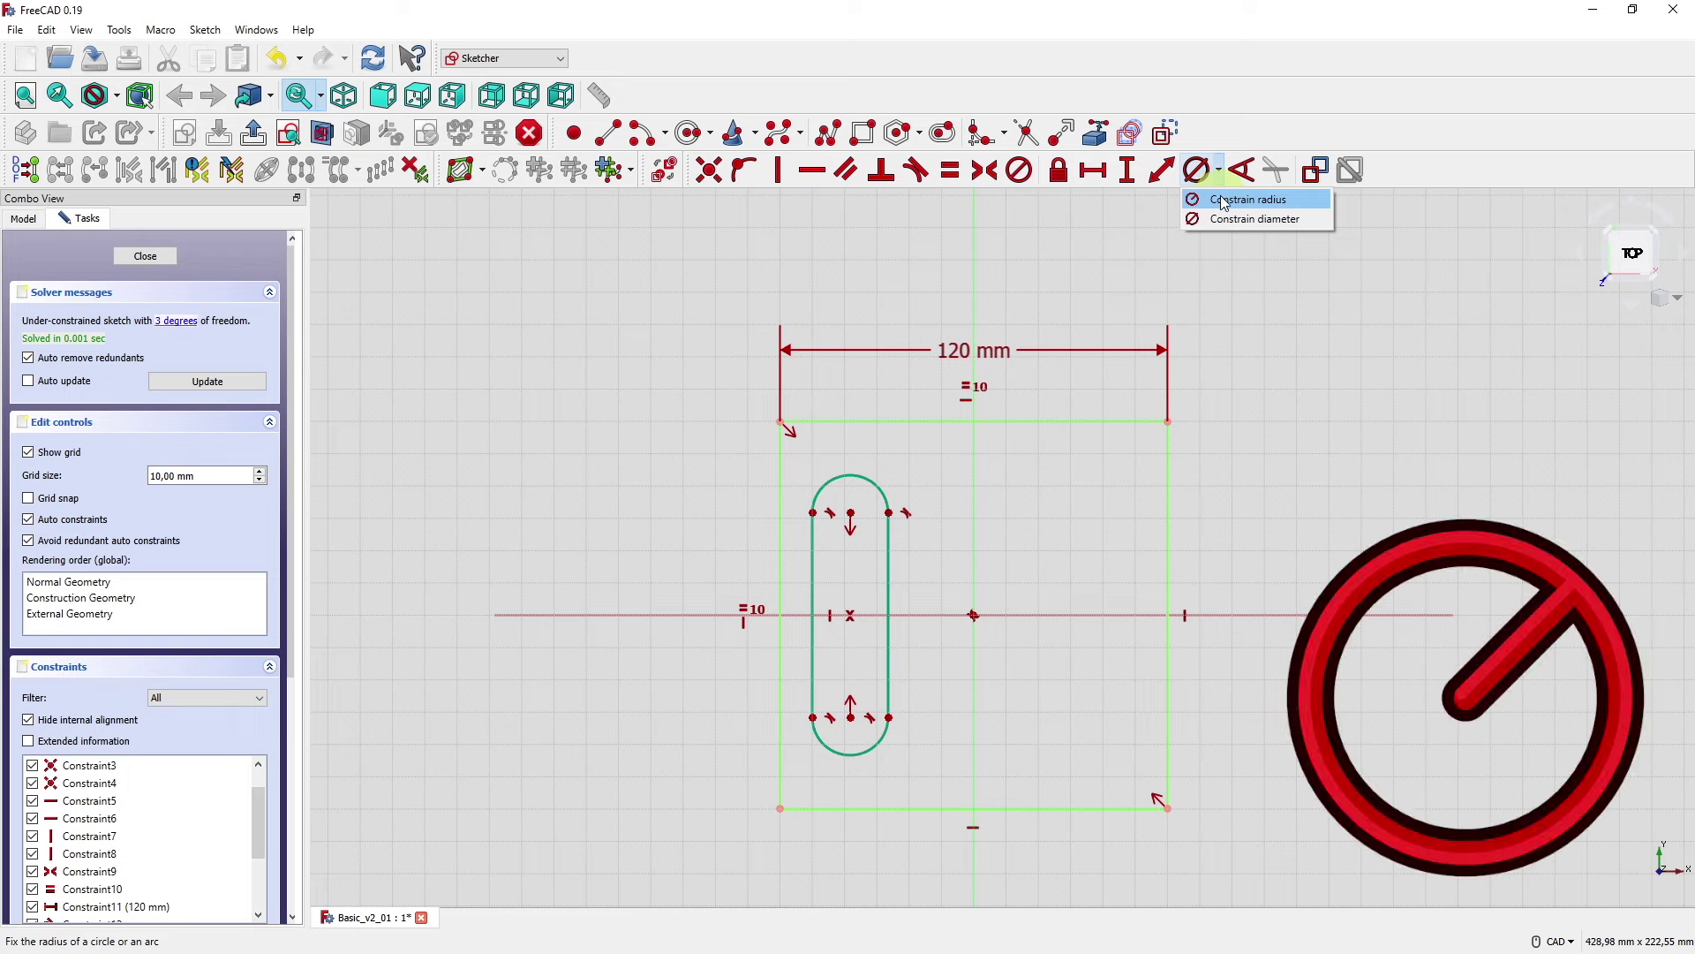
{"action": "left_click", "coordinate": [1224, 202]}
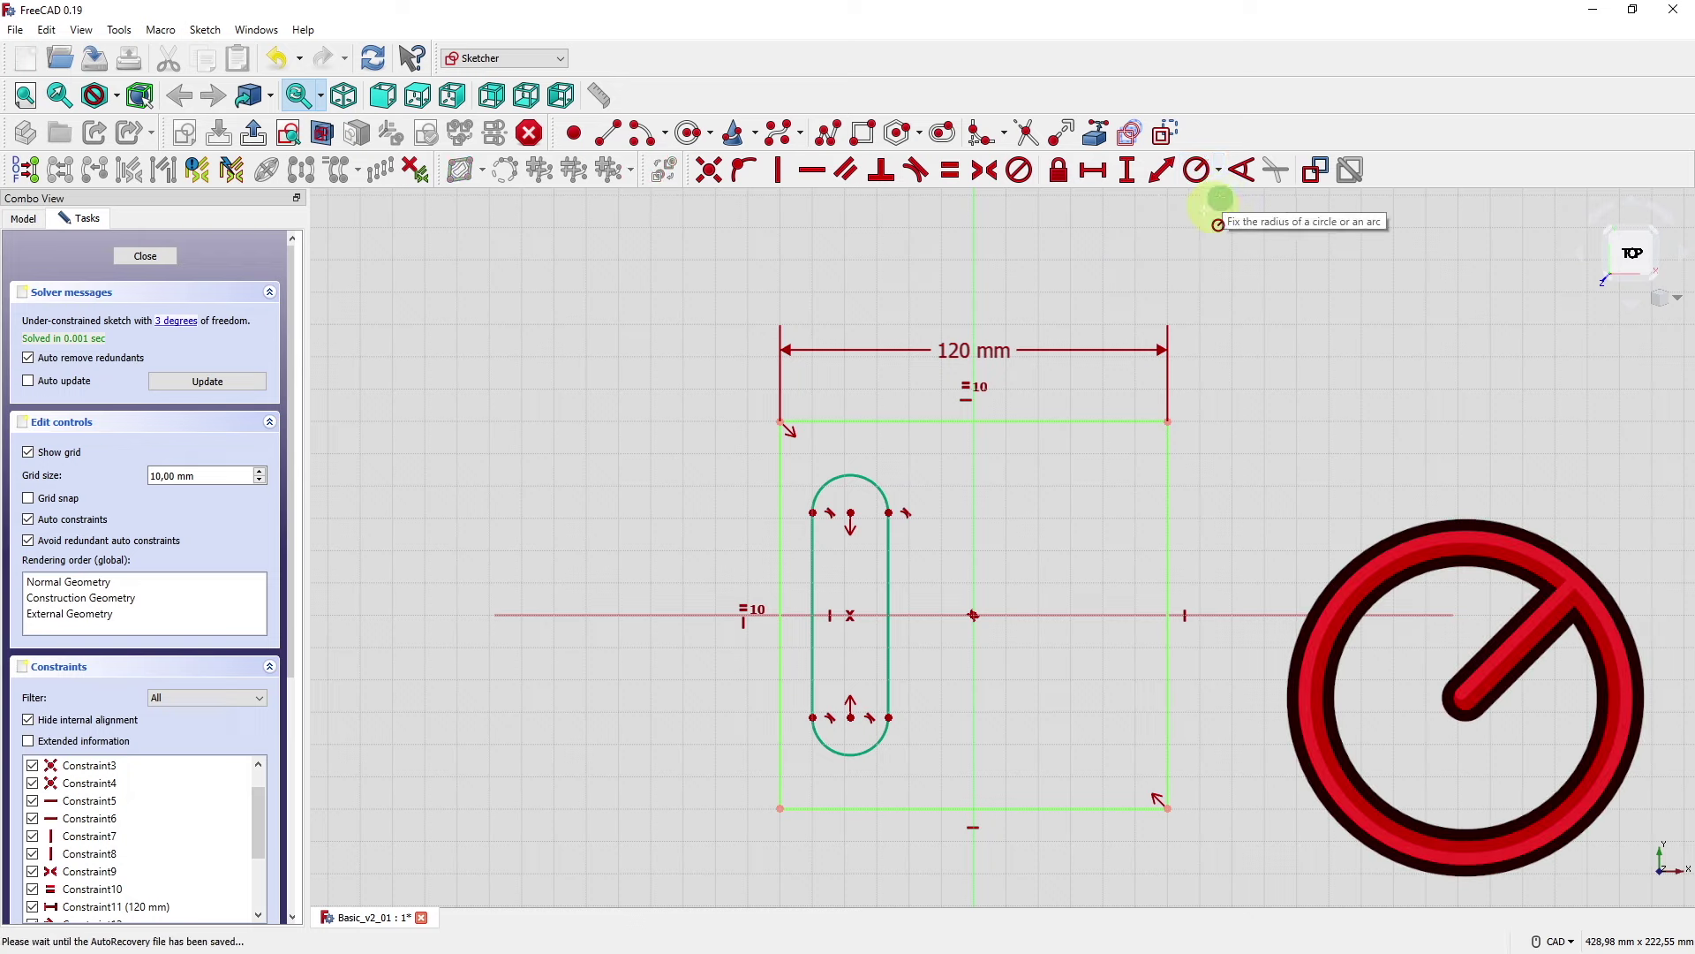
{"action": "left_click", "coordinate": [888, 481]}
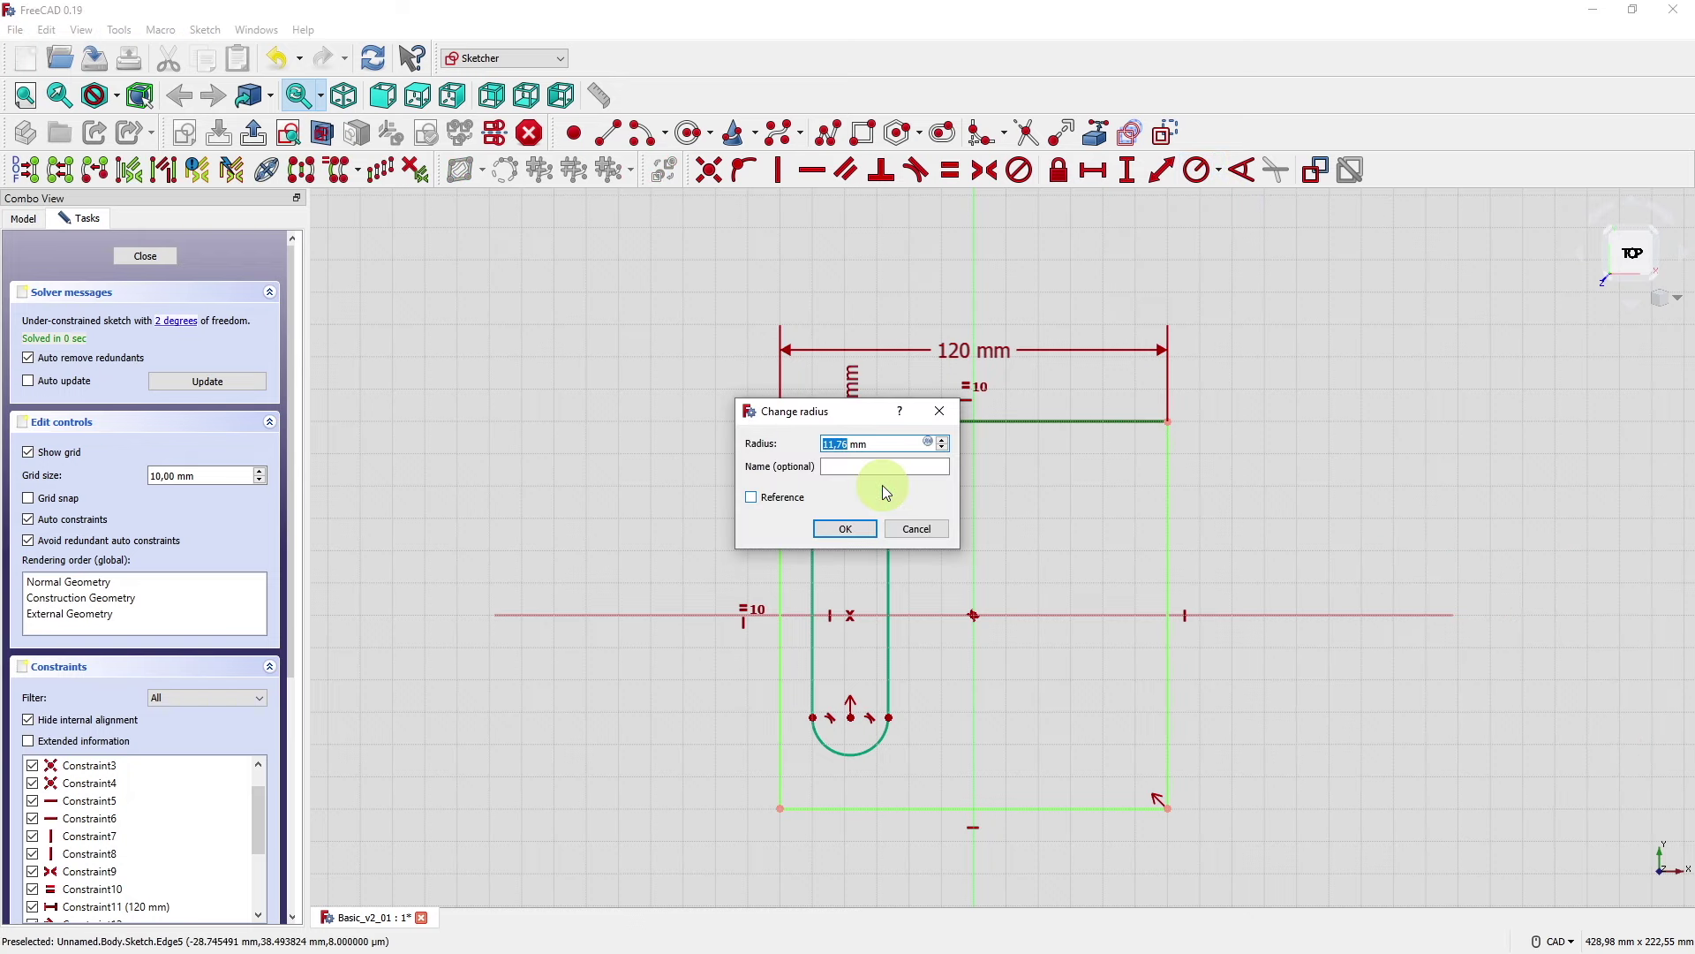
{"action": "type", "text": "10"}
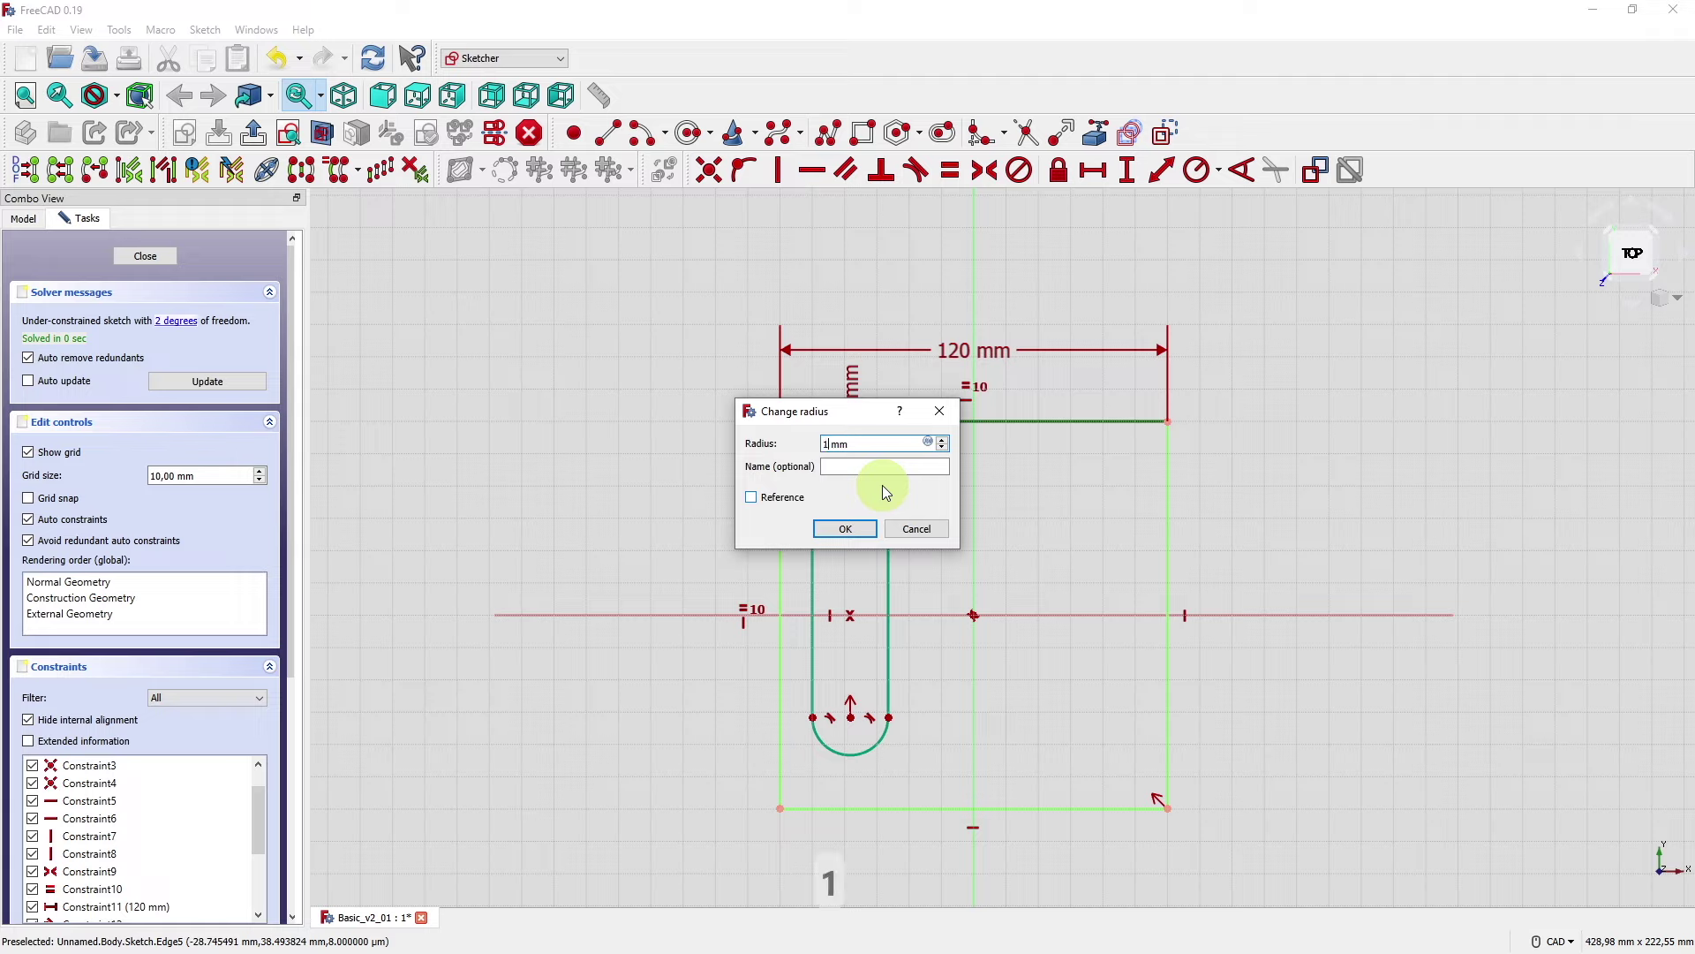
{"action": "left_click", "coordinate": [850, 528]}
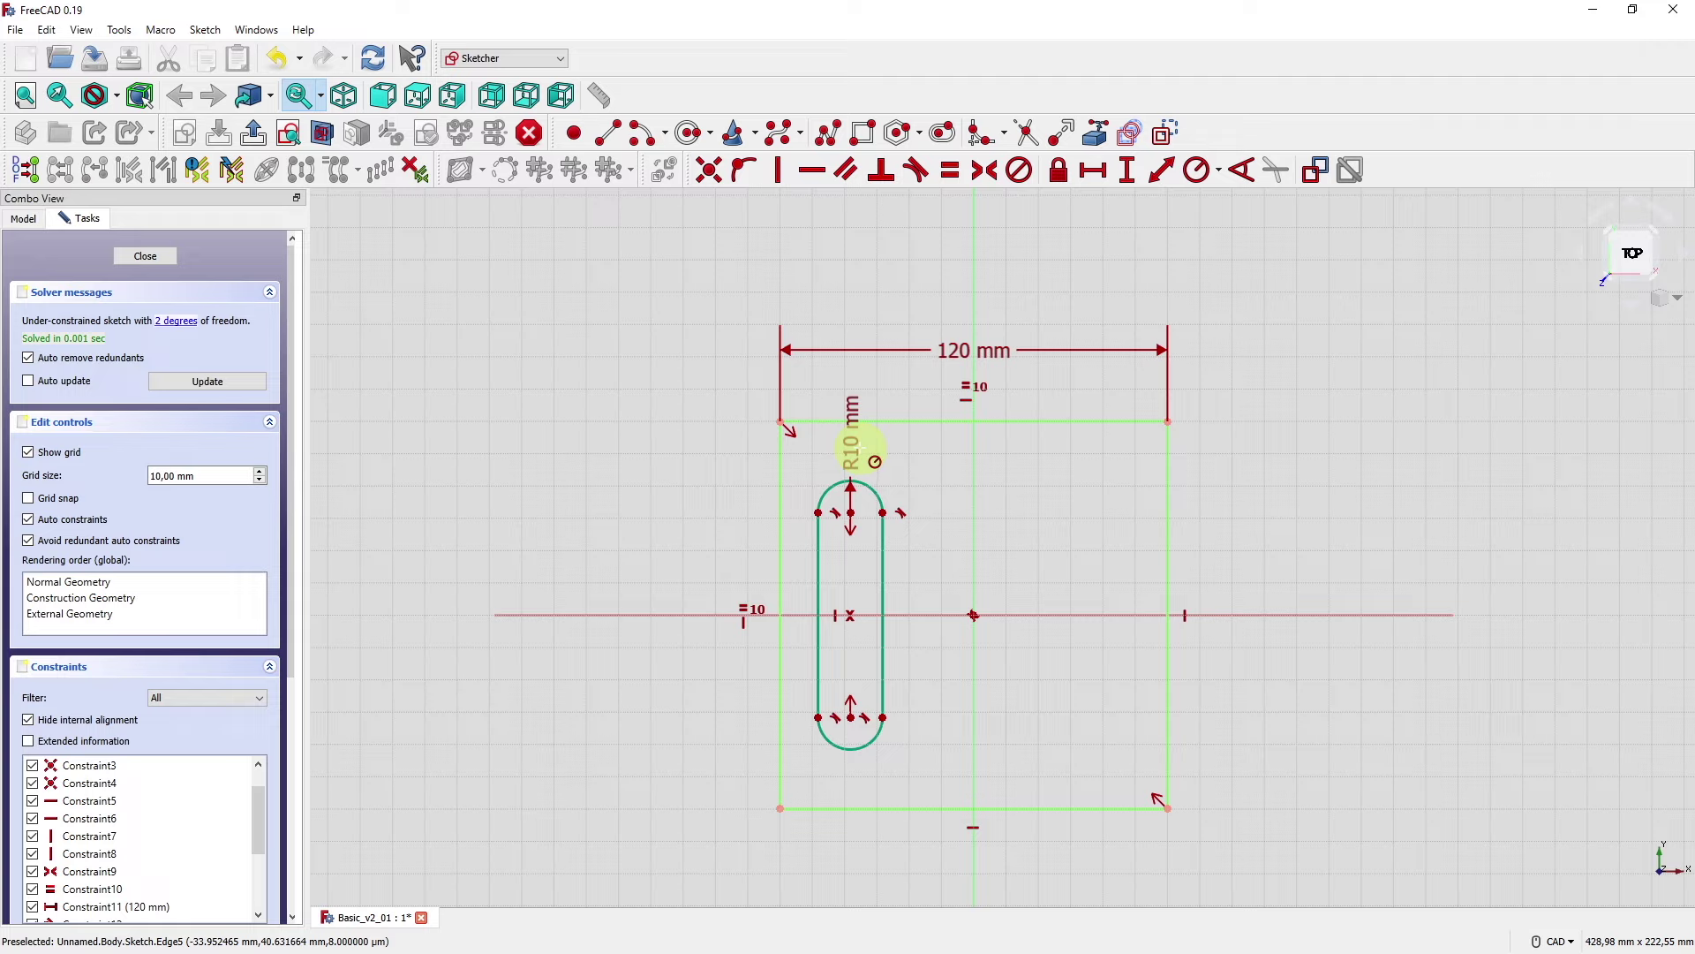
- Move the radius dimension to the upper left of the slot and lengthen the slot by its lower arc
{"action": "left_click_drag", "start_coordinate": [851, 441], "coordinate": [776, 455]}
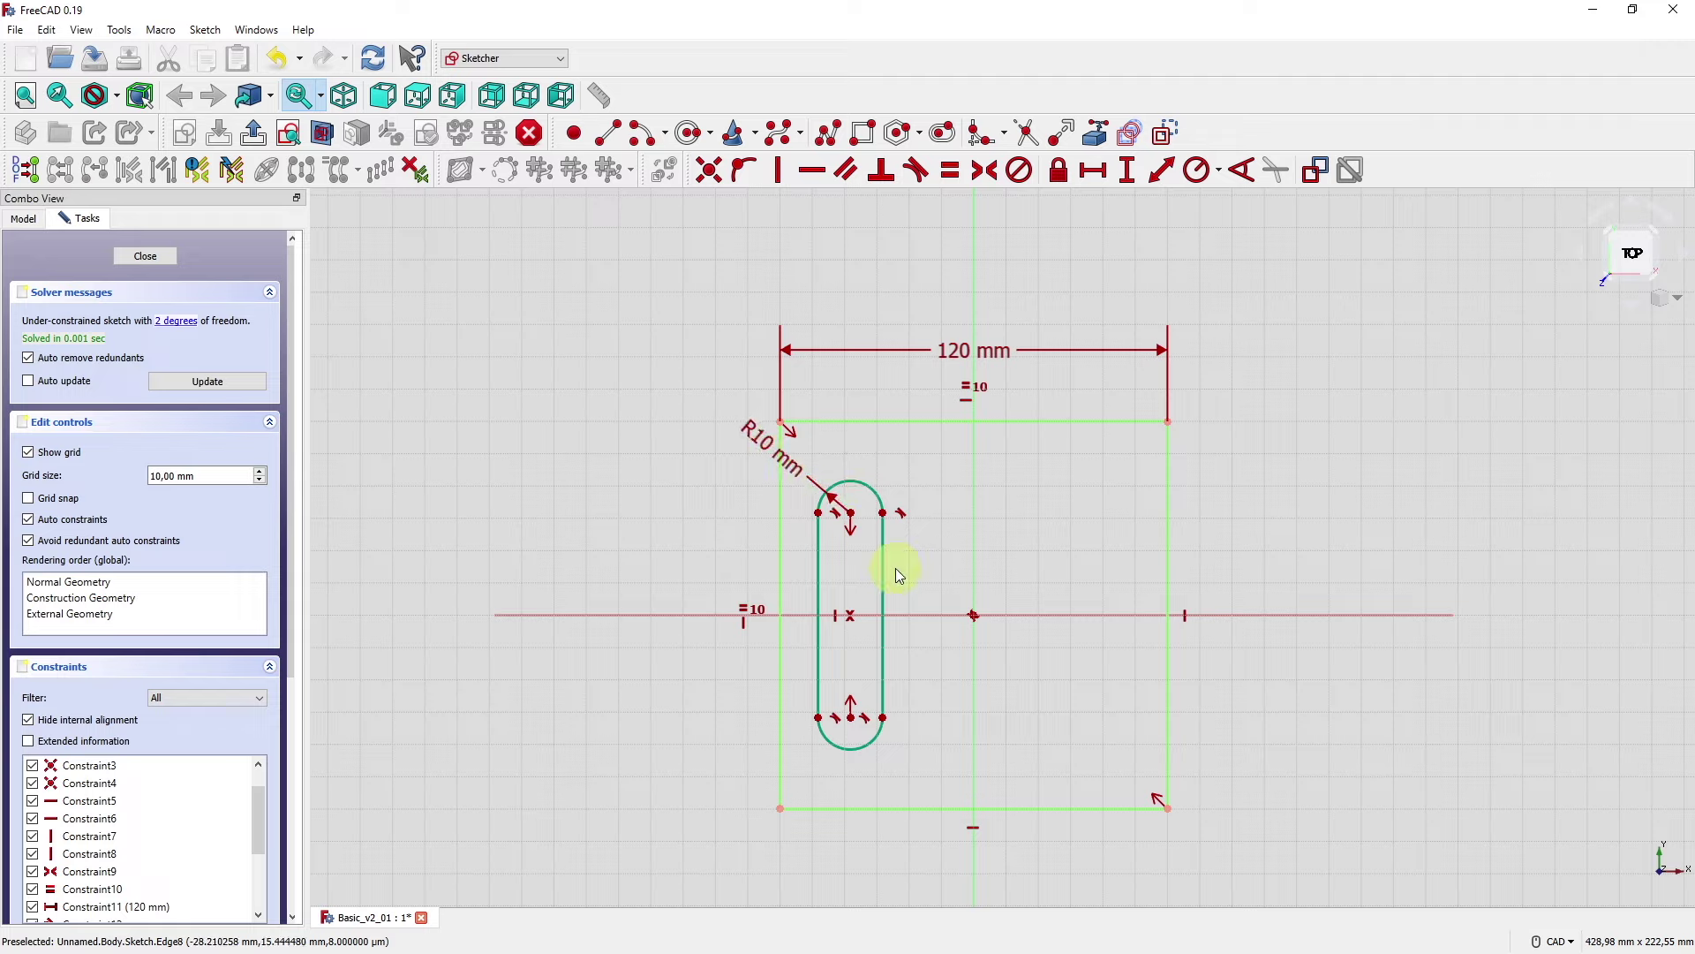
{"action": "mouse_move", "coordinate": [888, 574]}
{"action": "left_mouse_down"}
{"action": "mouse_move", "coordinate": [935, 578]}
{"action": "mouse_move", "coordinate": [867, 564]}
{"action": "mouse_move", "coordinate": [901, 564]}
{"action": "mouse_move", "coordinate": [882, 559]}
{"action": "mouse_move", "coordinate": [887, 573]}
{"action": "left_mouse_up"}
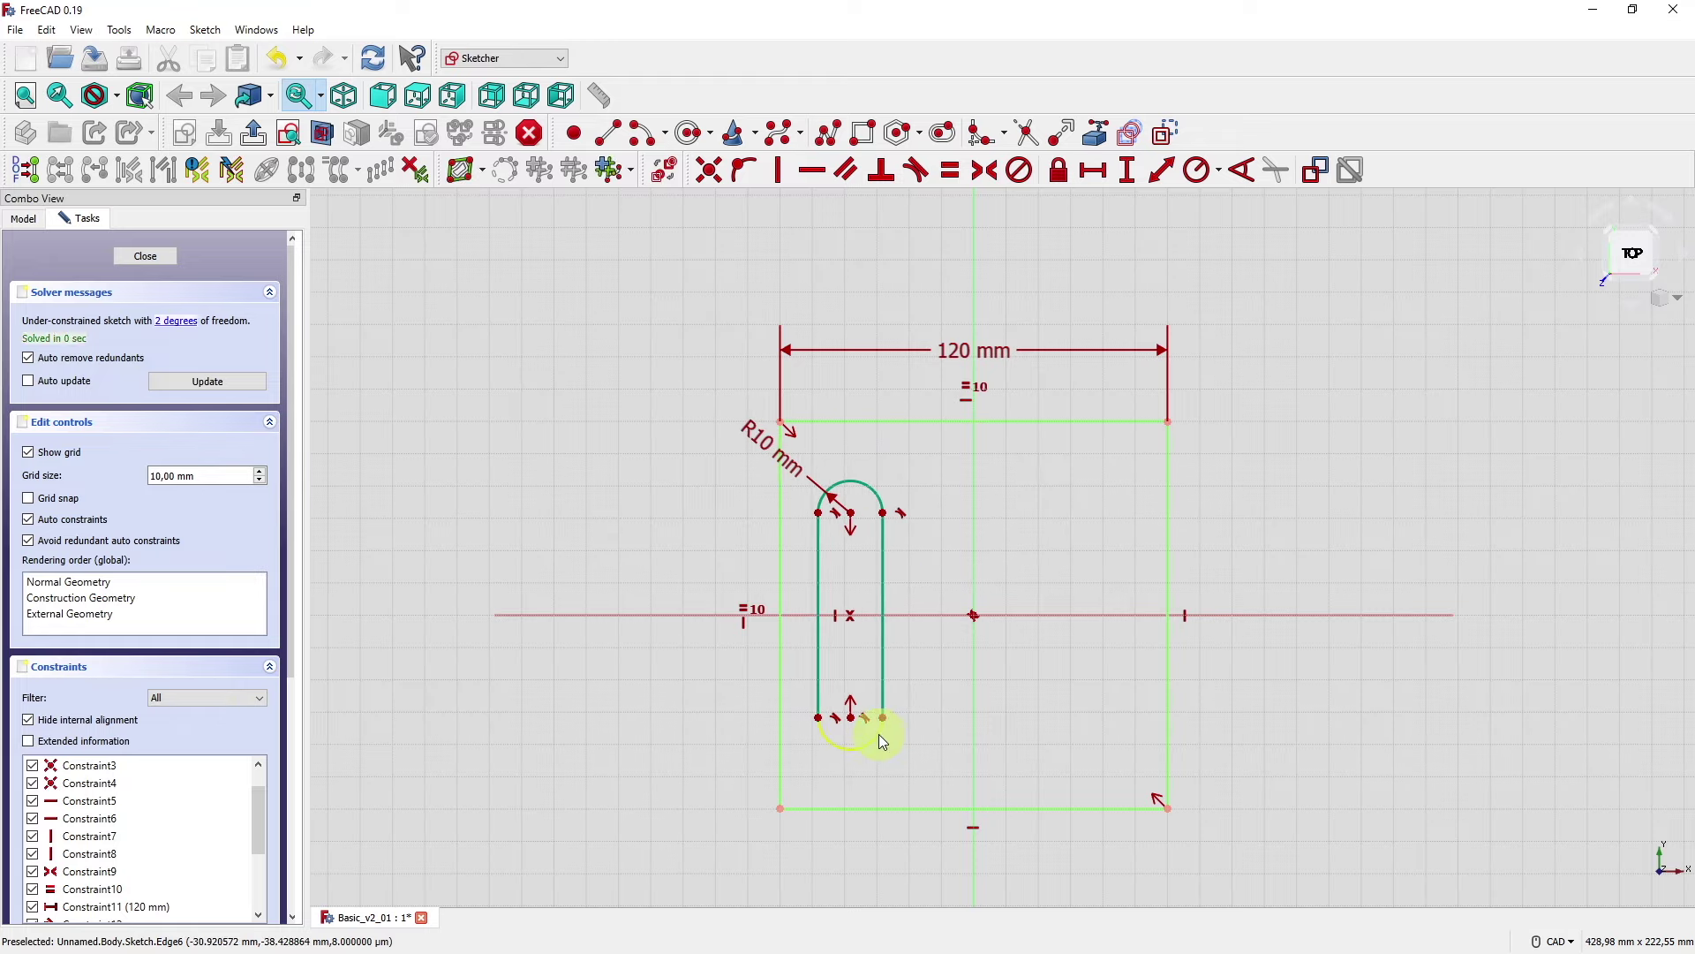
{"action": "left_click_drag", "start_coordinate": [876, 744], "coordinate": [855, 784]}
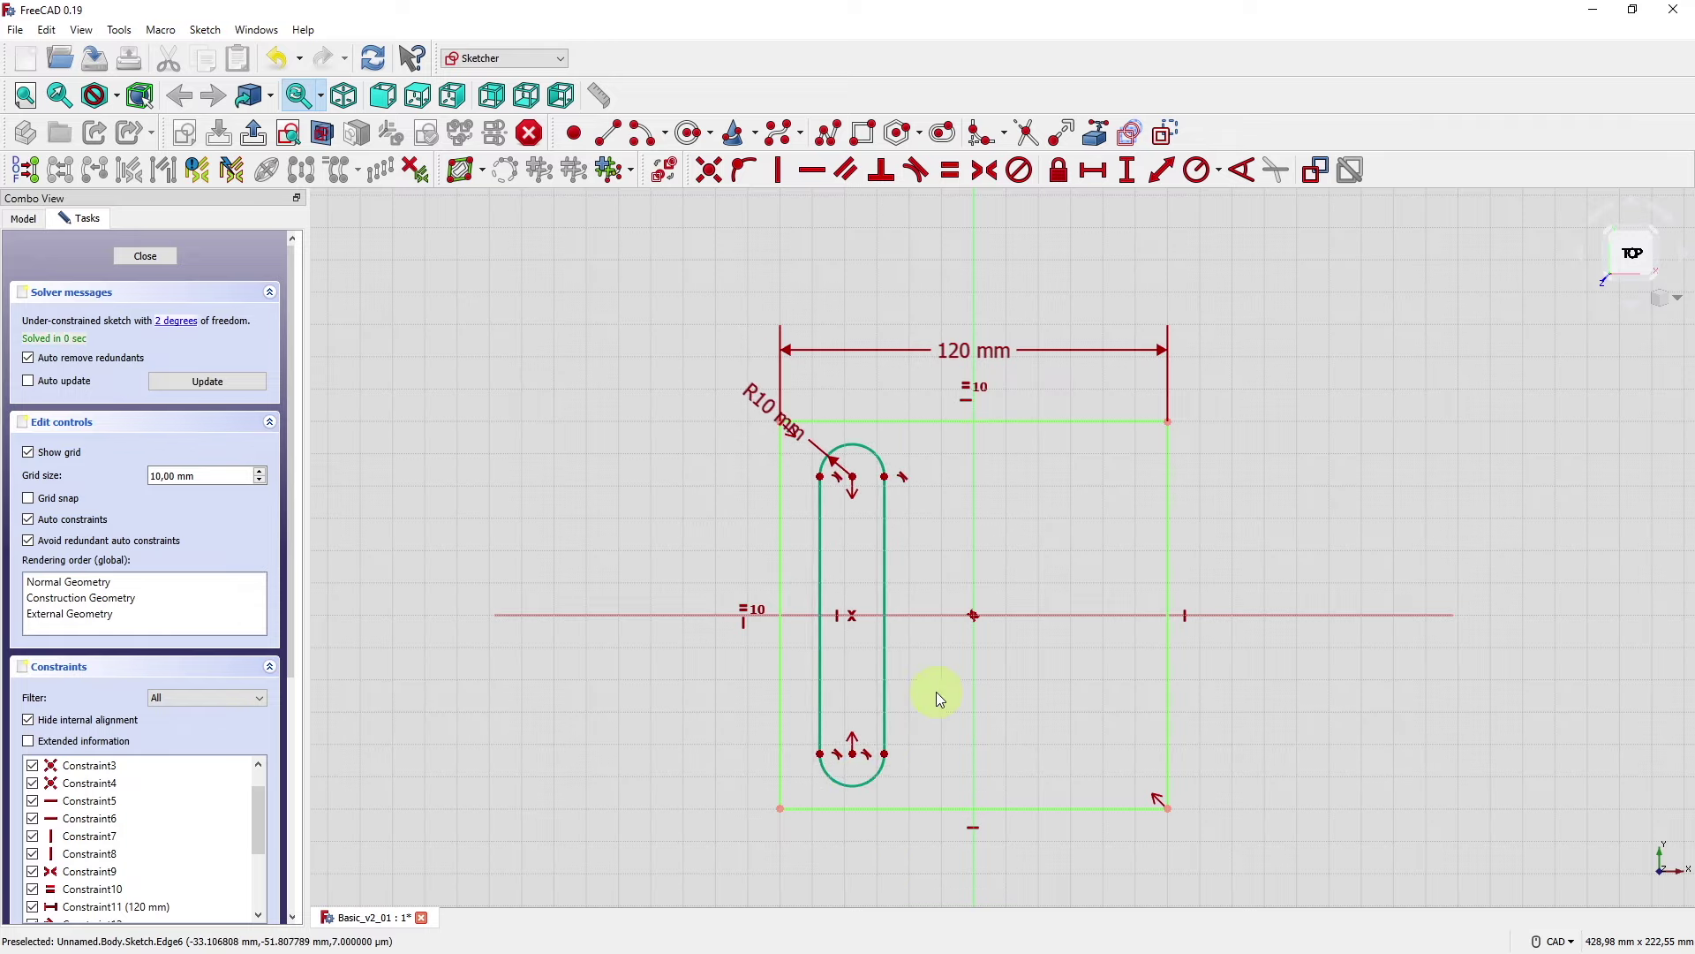
- Constrain the vertical length of the slot's left straight side to 80 mm
{"action": "left_click", "coordinate": [823, 572]}
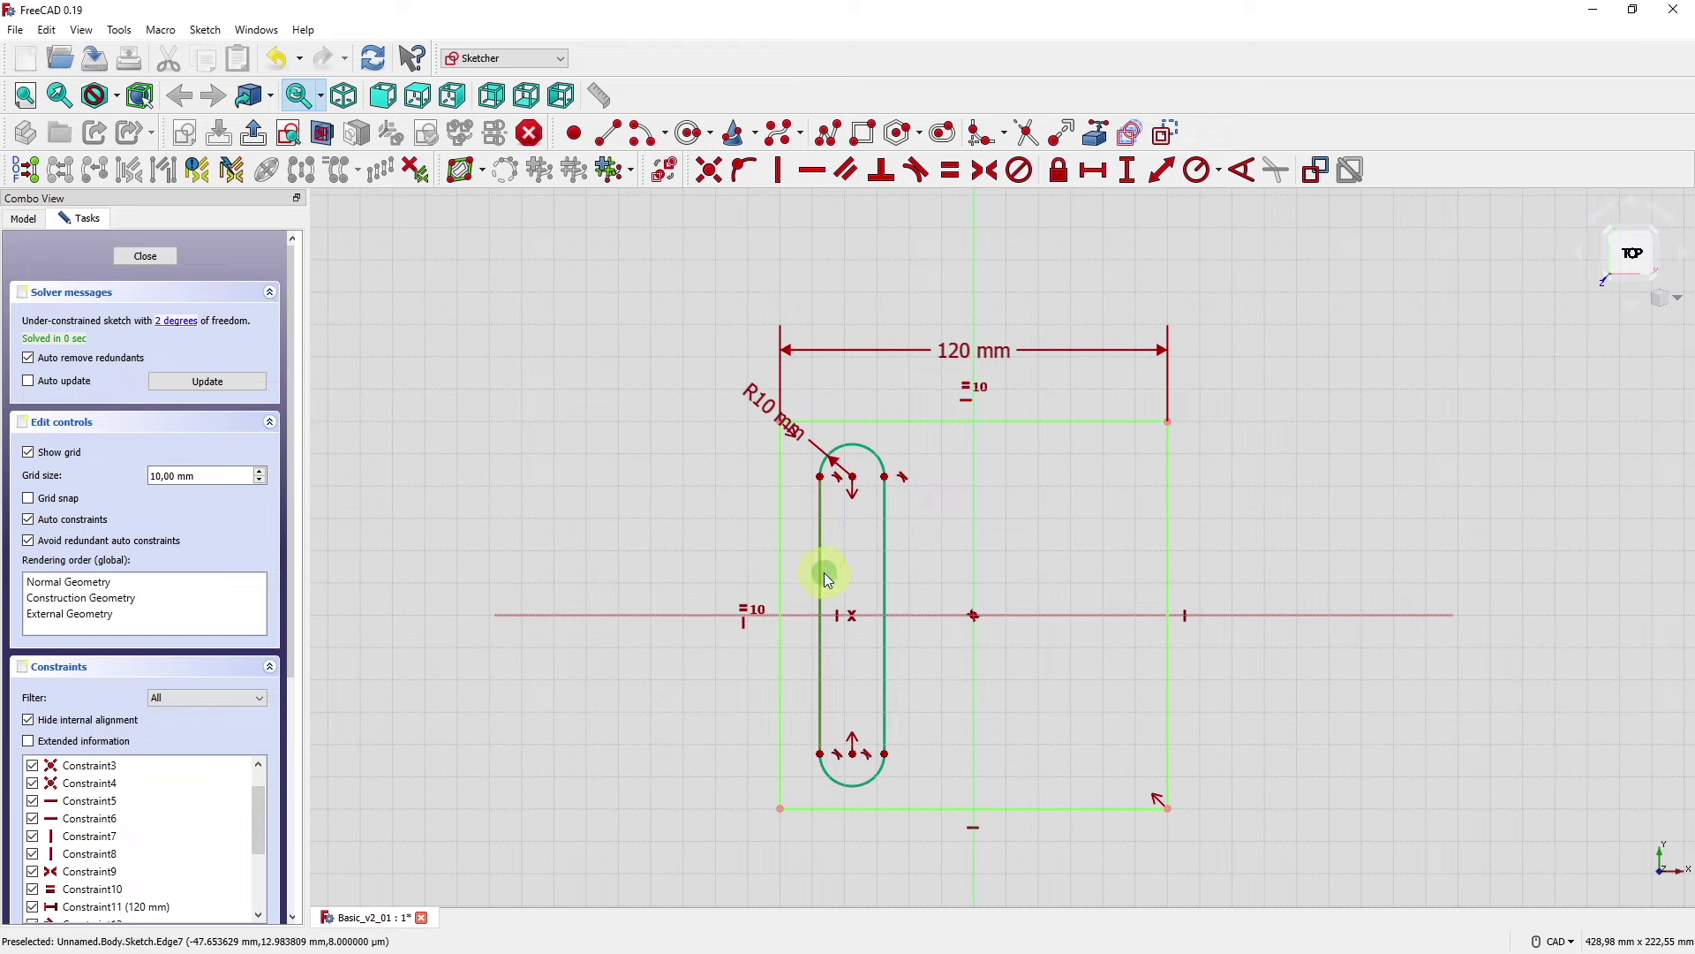
{"action": "left_click", "coordinate": [1131, 184]}
{"action": "type", "text": "80"}
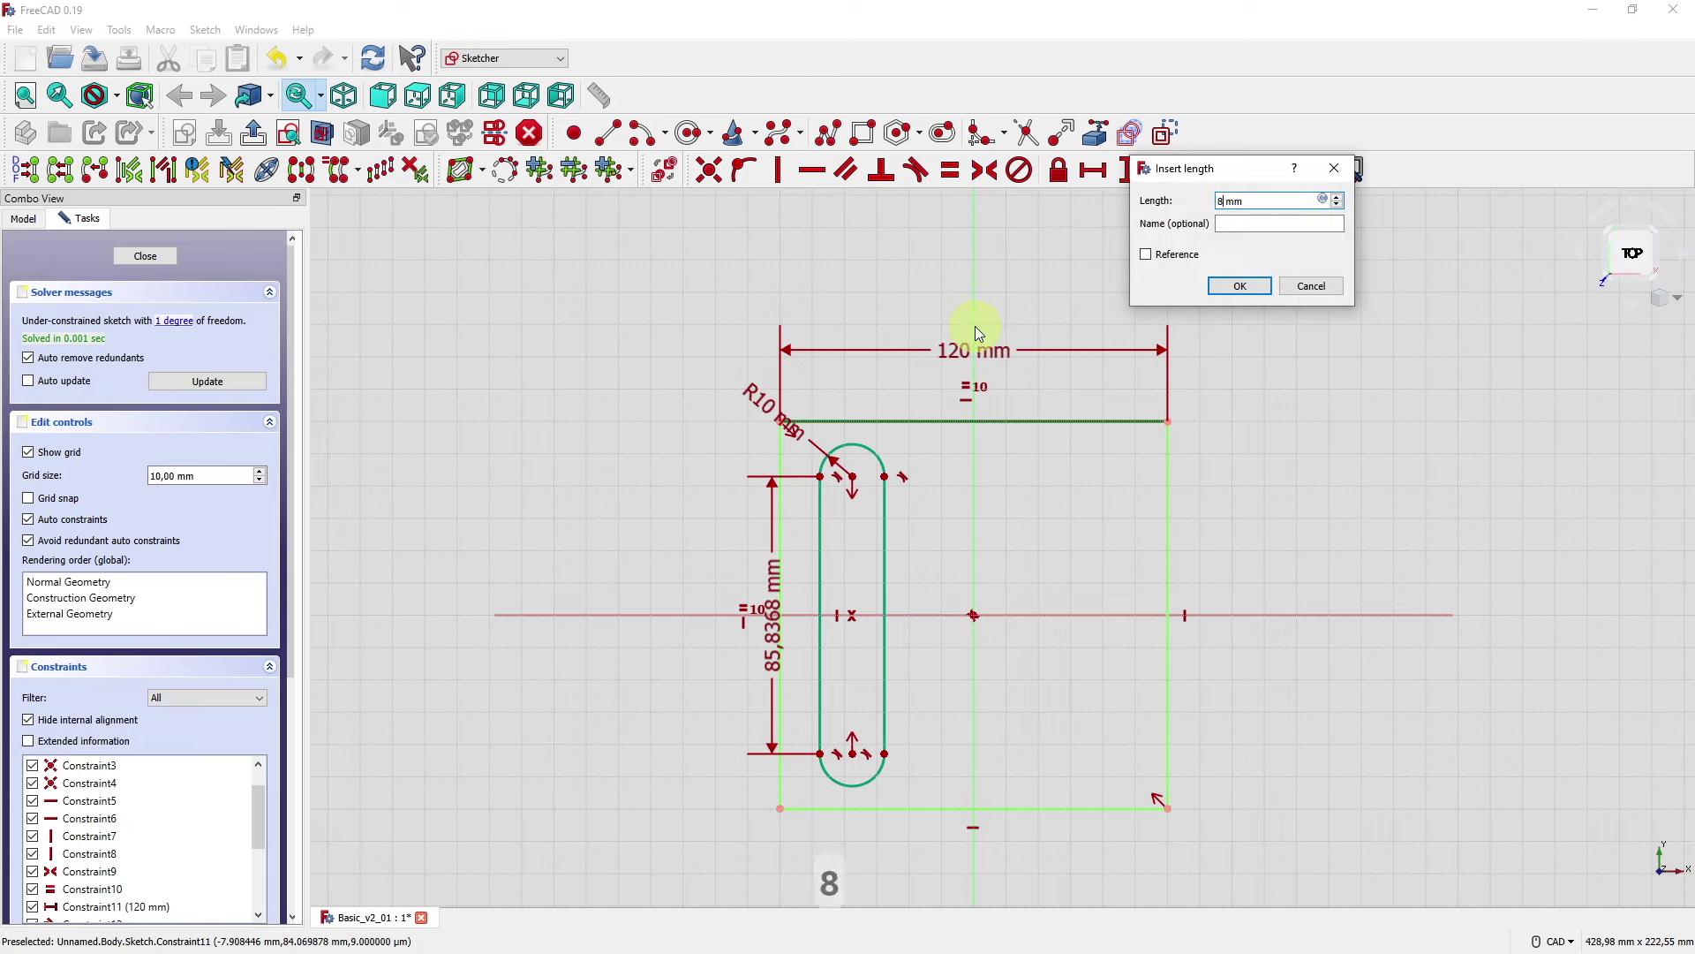
{"action": "left_click", "coordinate": [1241, 287]}
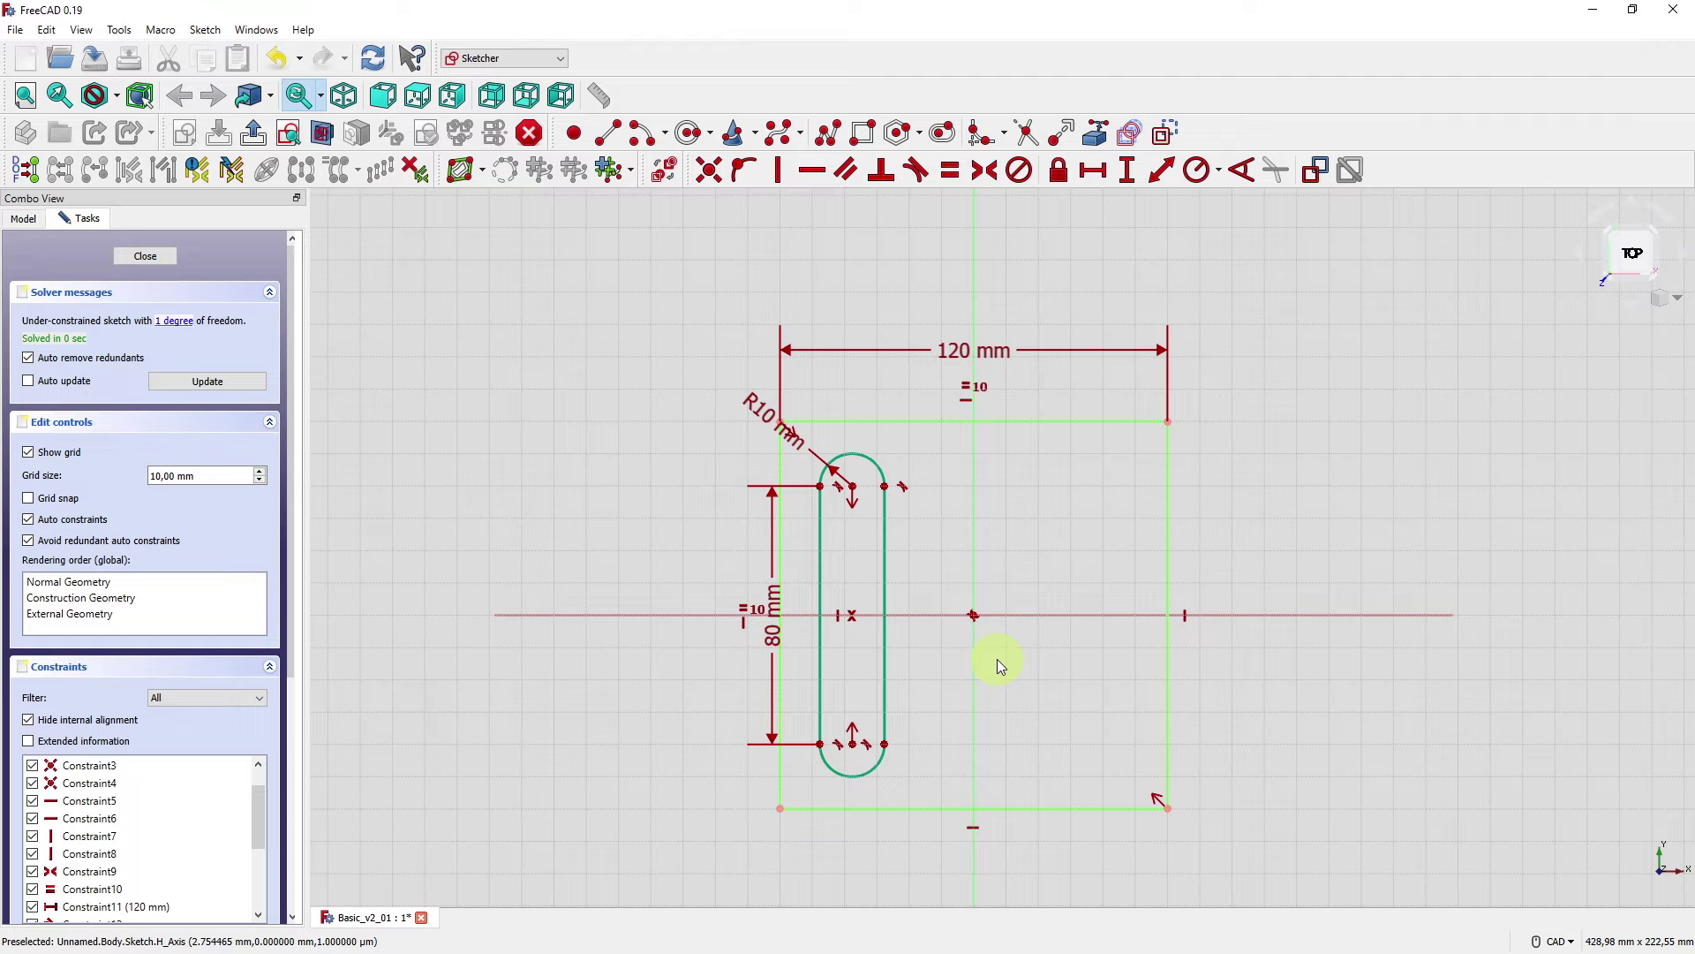
- Constrain the horizontal distance between the slot's upper arc center and the sketch origin to 30 mm
{"action": "left_click", "coordinate": [858, 491]}
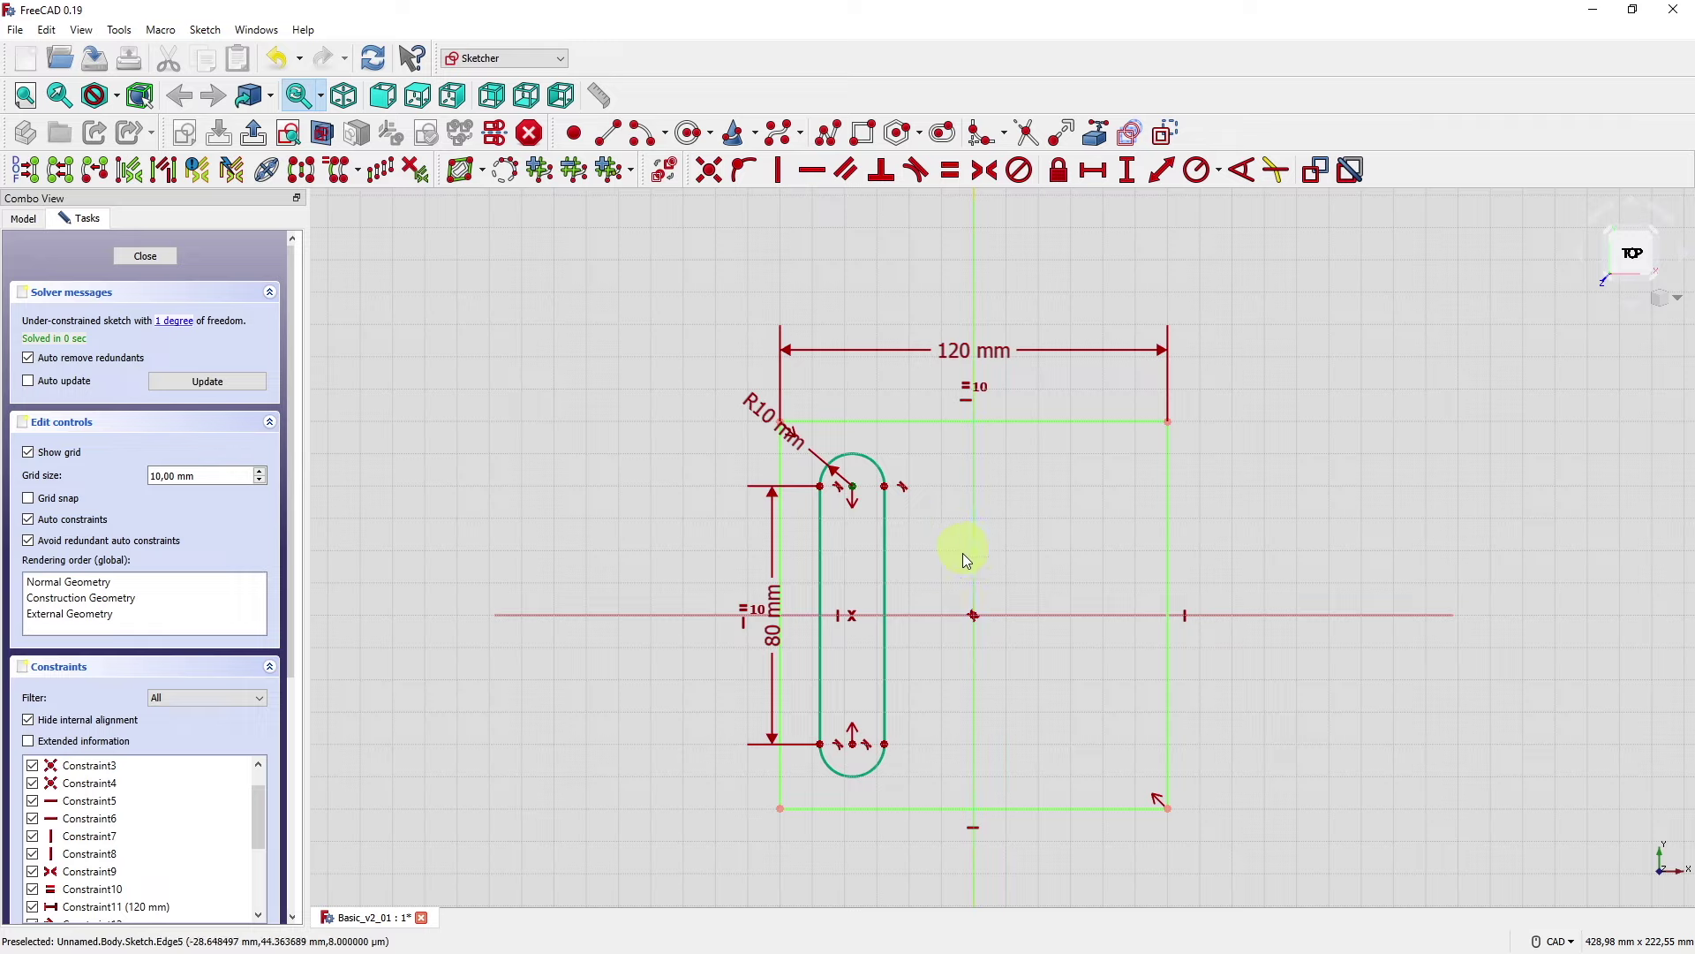
{"action": "left_click", "coordinate": [975, 616]}
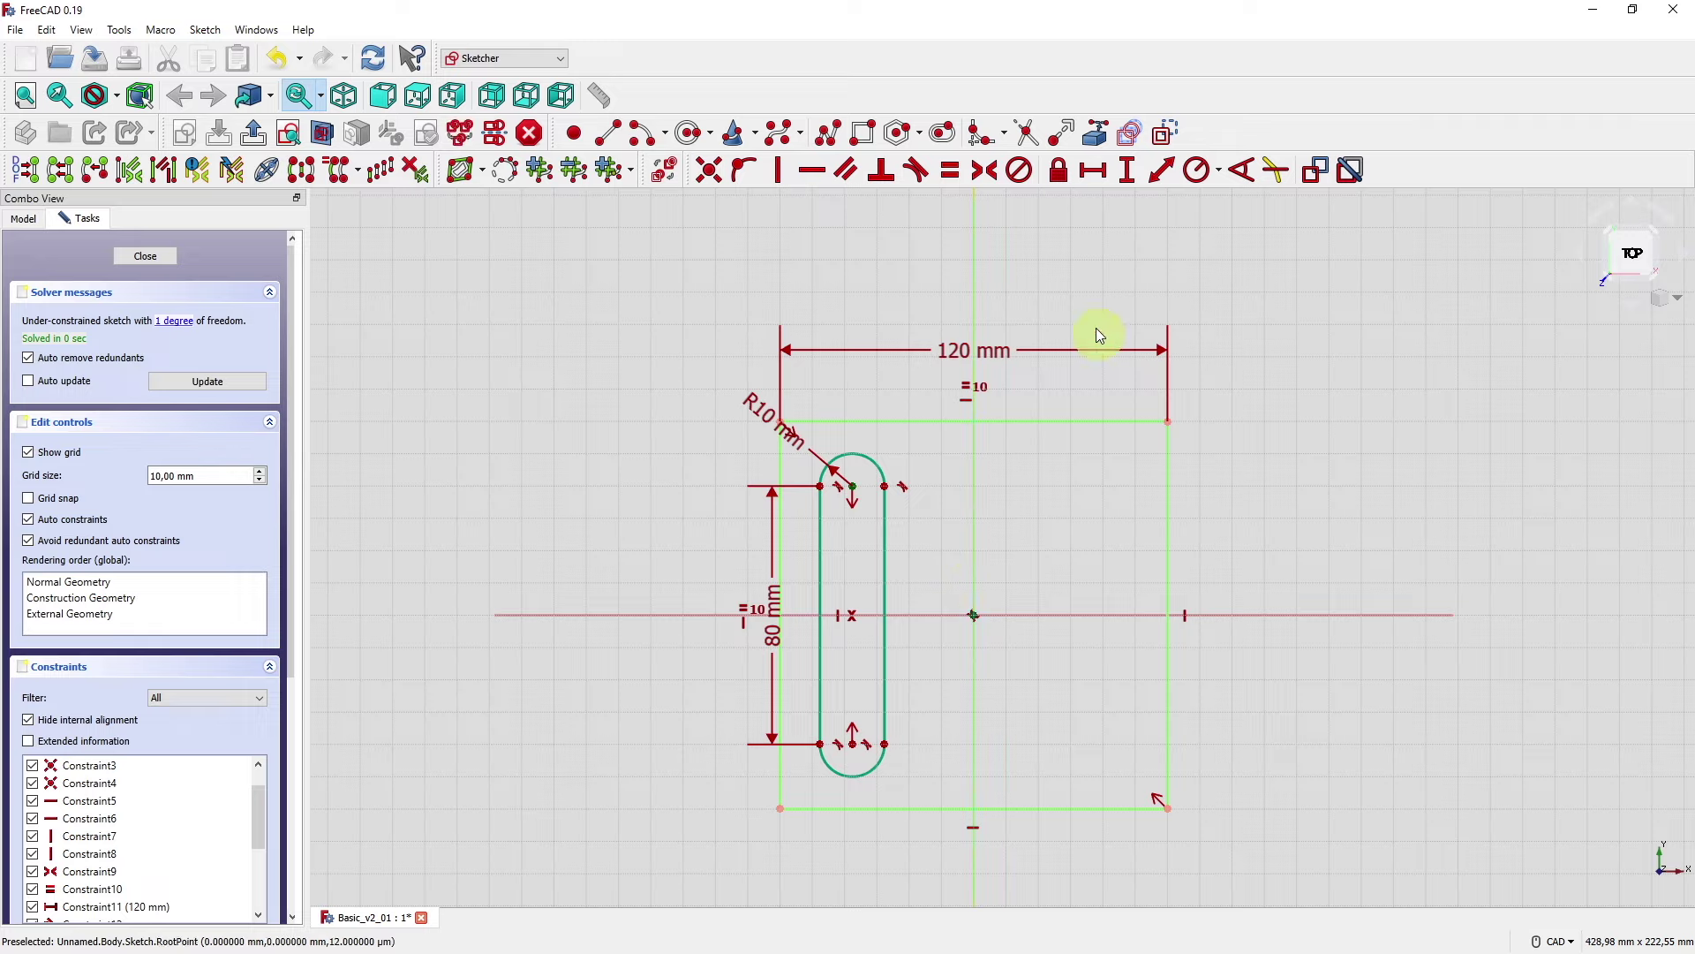
{"action": "left_click", "coordinate": [1093, 172]}
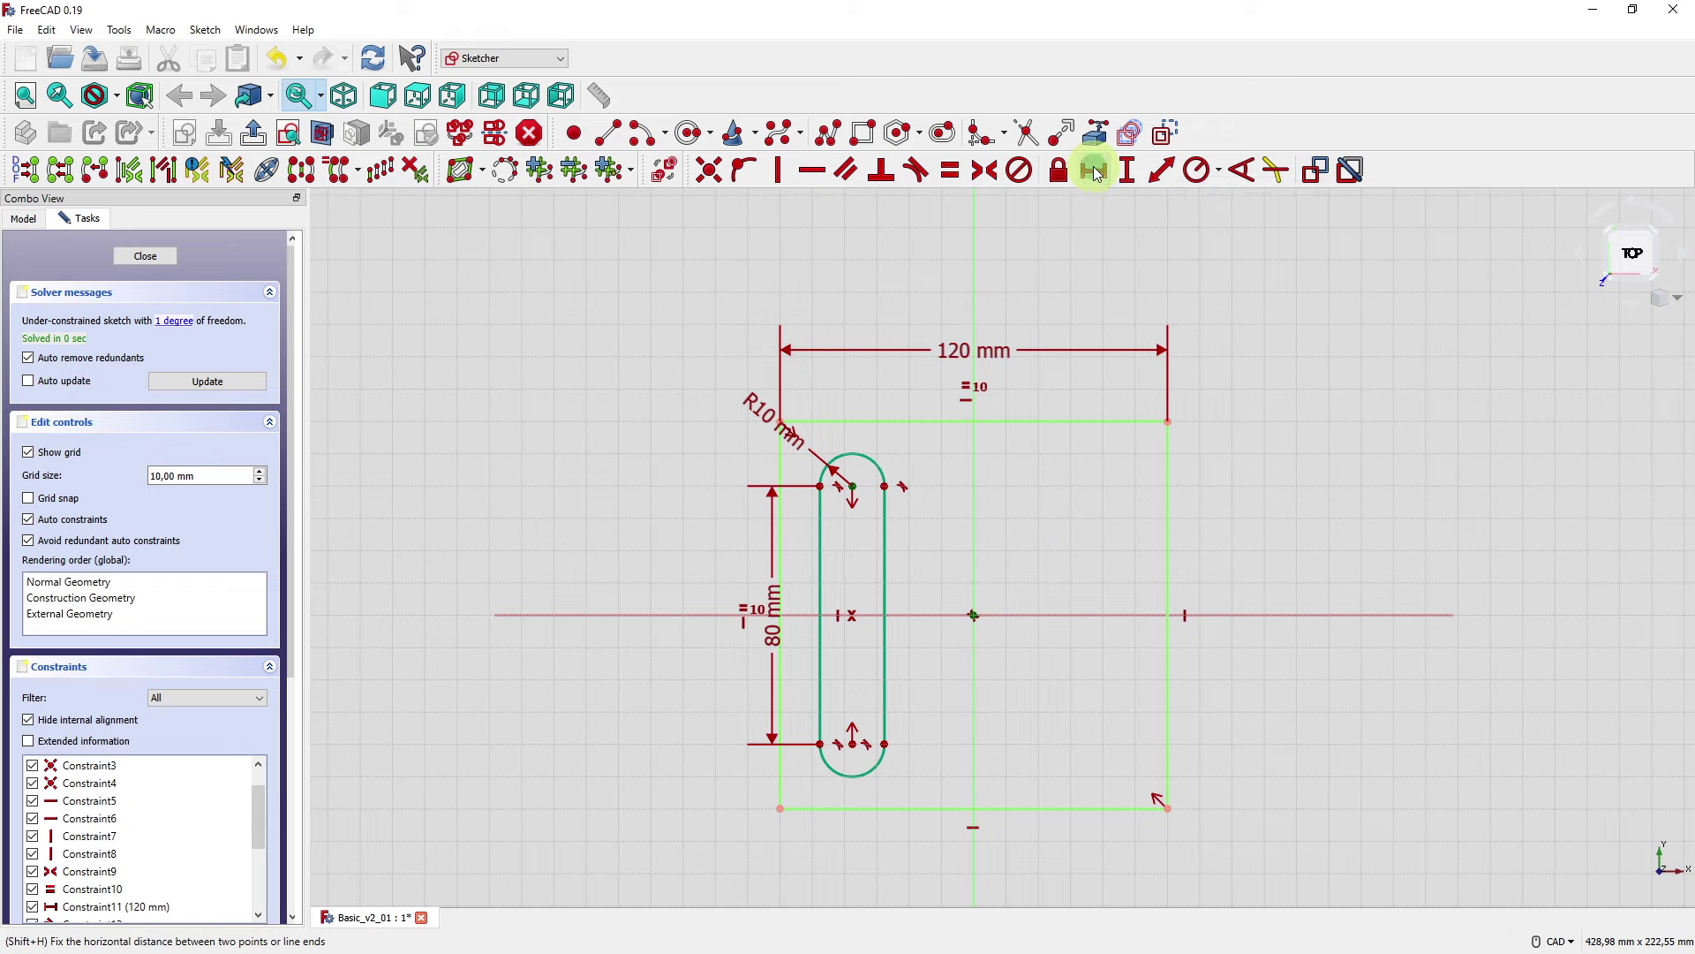
{"action": "type", "text": "30"}
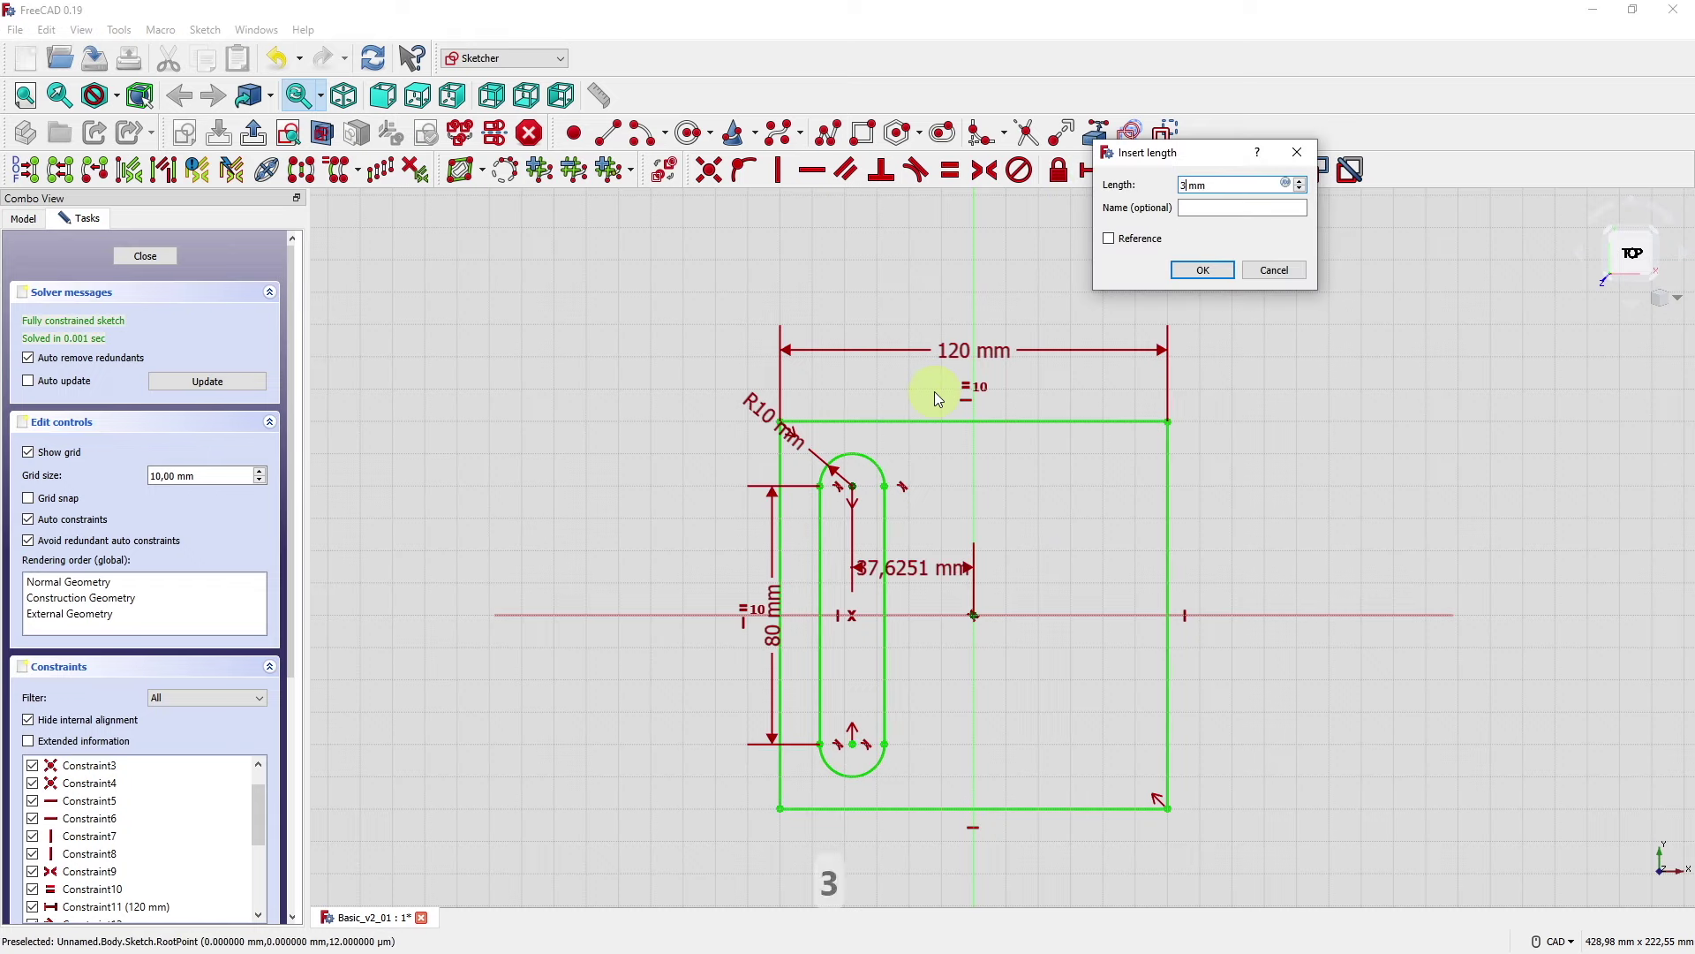
{"action": "left_click", "coordinate": [1179, 270]}
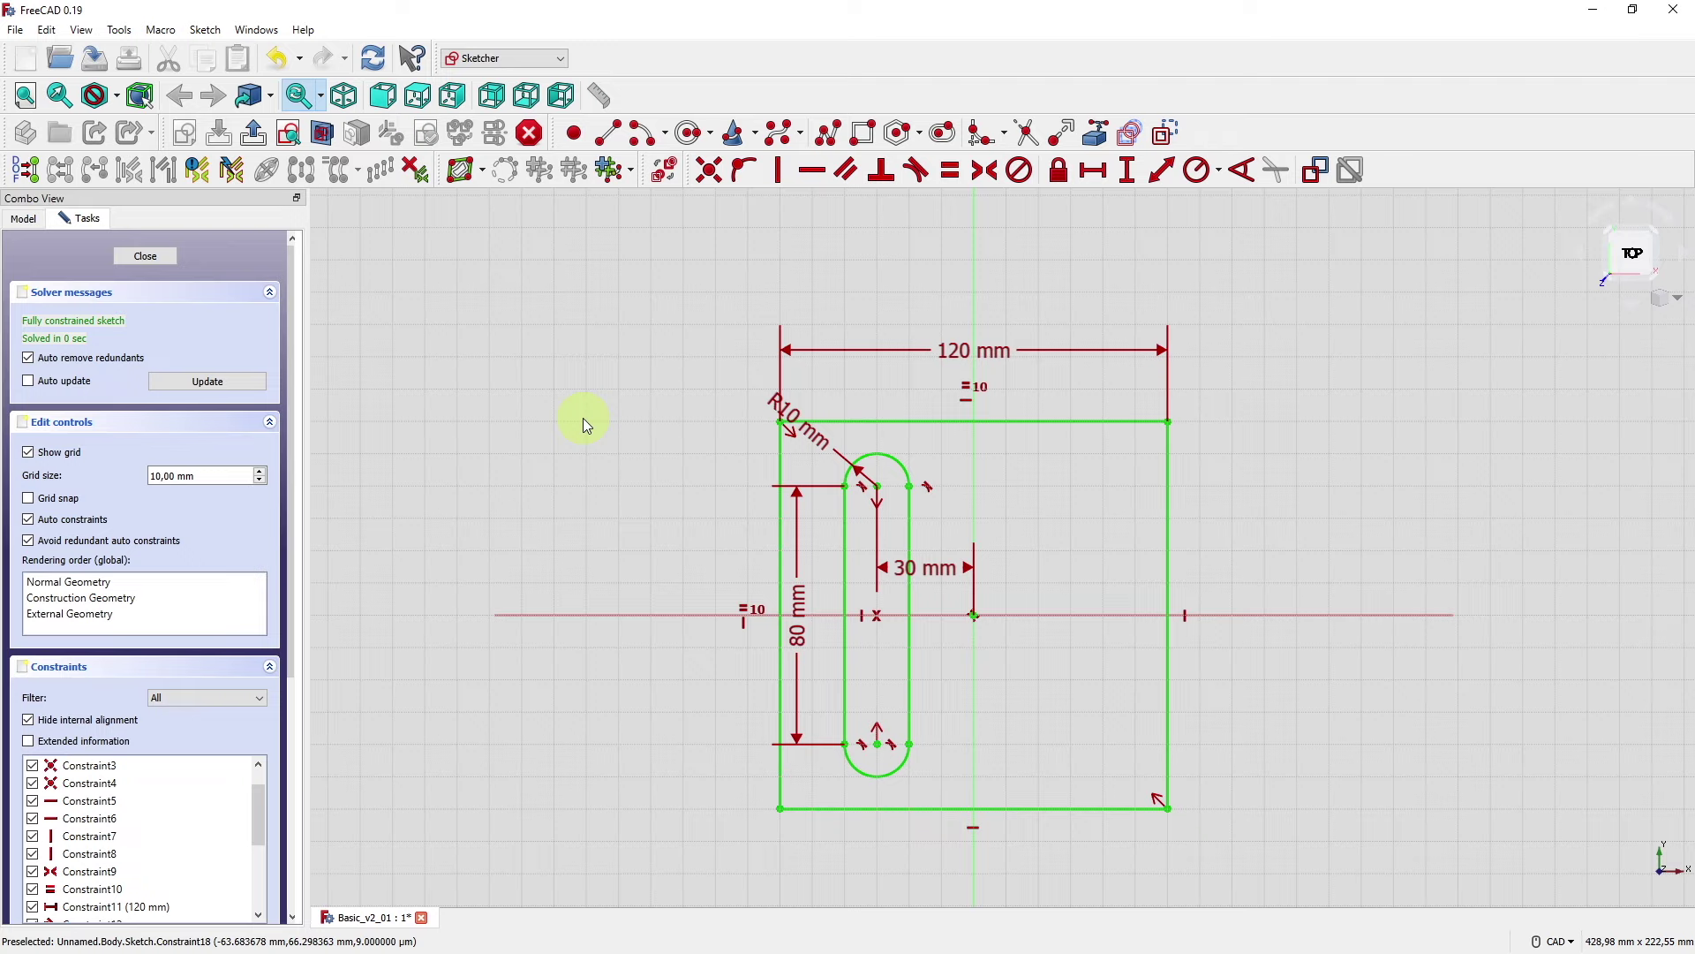
- Close the sketch and pad the square plate with its slot to a length of 2 mm
{"action": "left_click", "coordinate": [145, 255]}
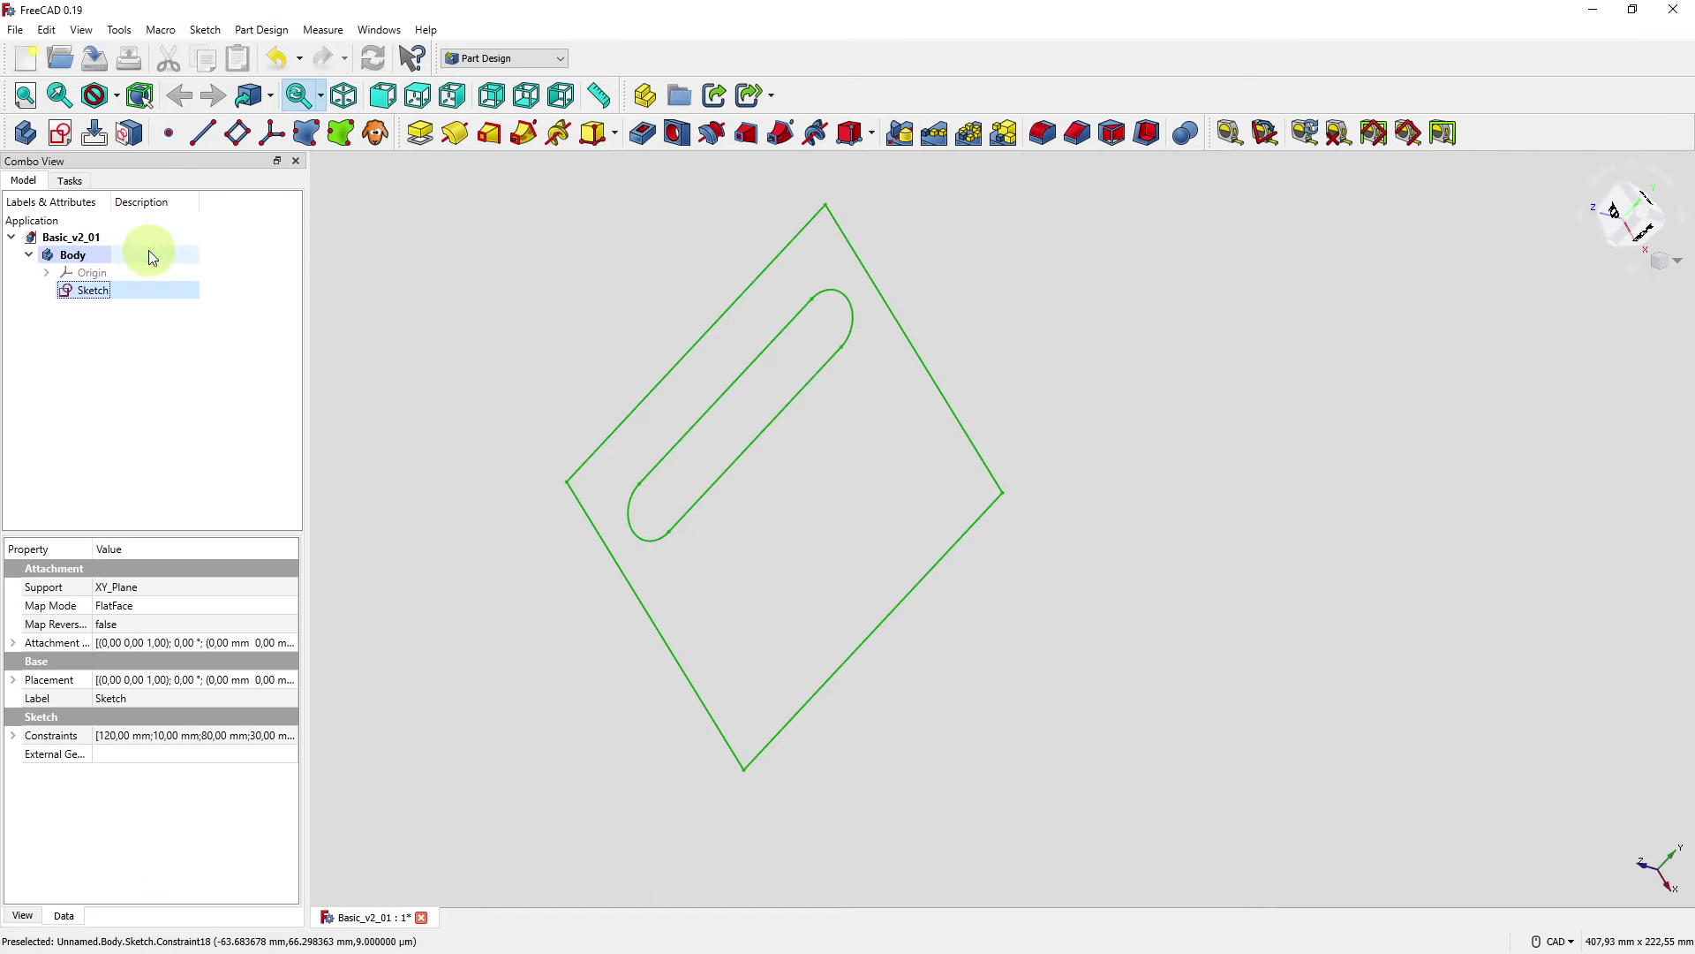
{"action": "left_click", "coordinate": [350, 93]}
{"action": "mouse_move", "coordinate": [596, 583]}
{"action": "middle_mouse_down"}
{"action": "mouse_move", "coordinate": [883, 618]}
{"action": "mouse_move", "coordinate": [987, 610]}
{"action": "middle_mouse_up"}
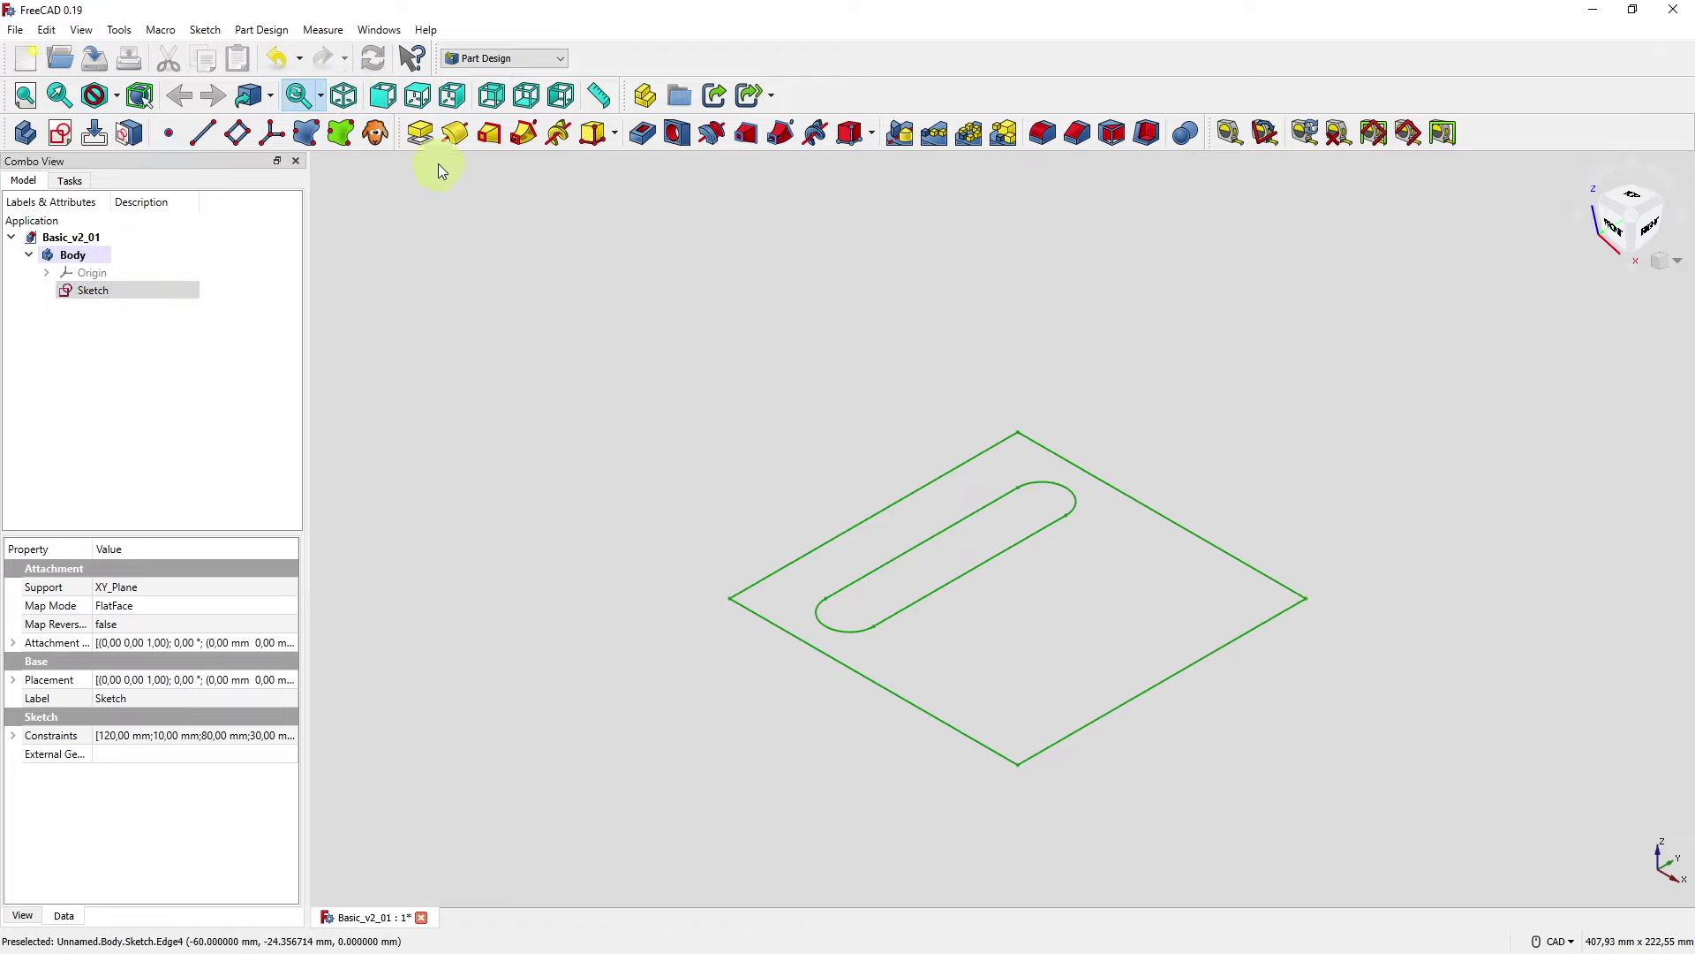
{"action": "left_click", "coordinate": [420, 132]}
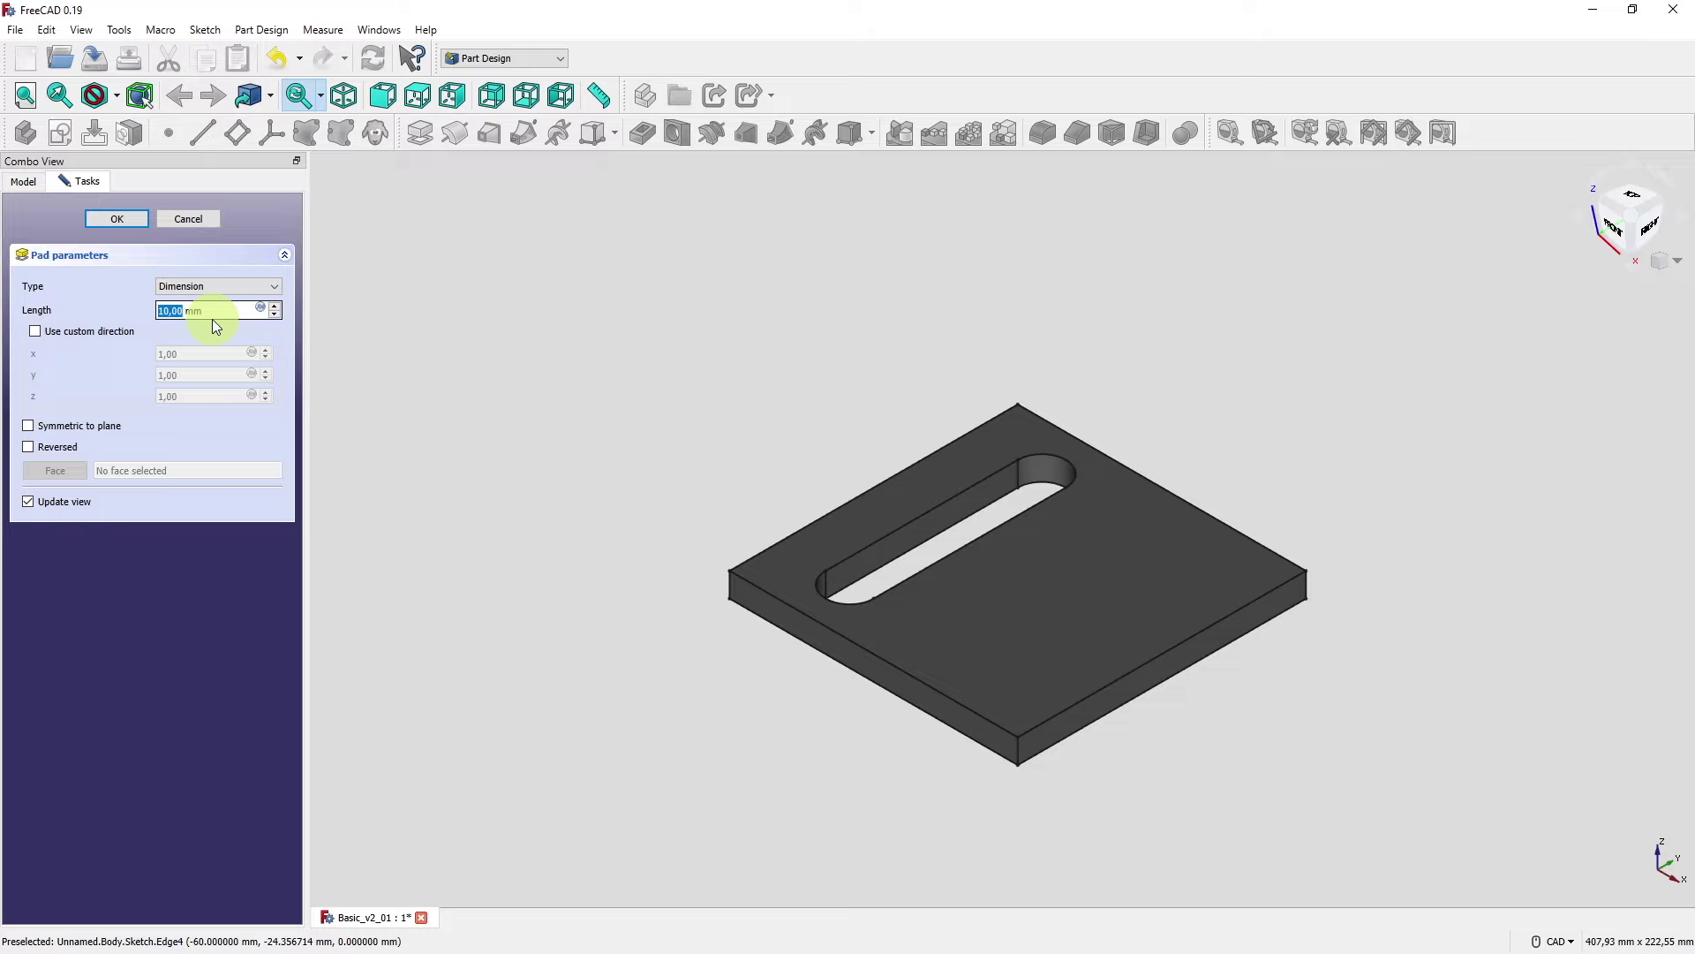
{"action": "type", "text": "2"}
{"action": "key", "text": "Tab"}
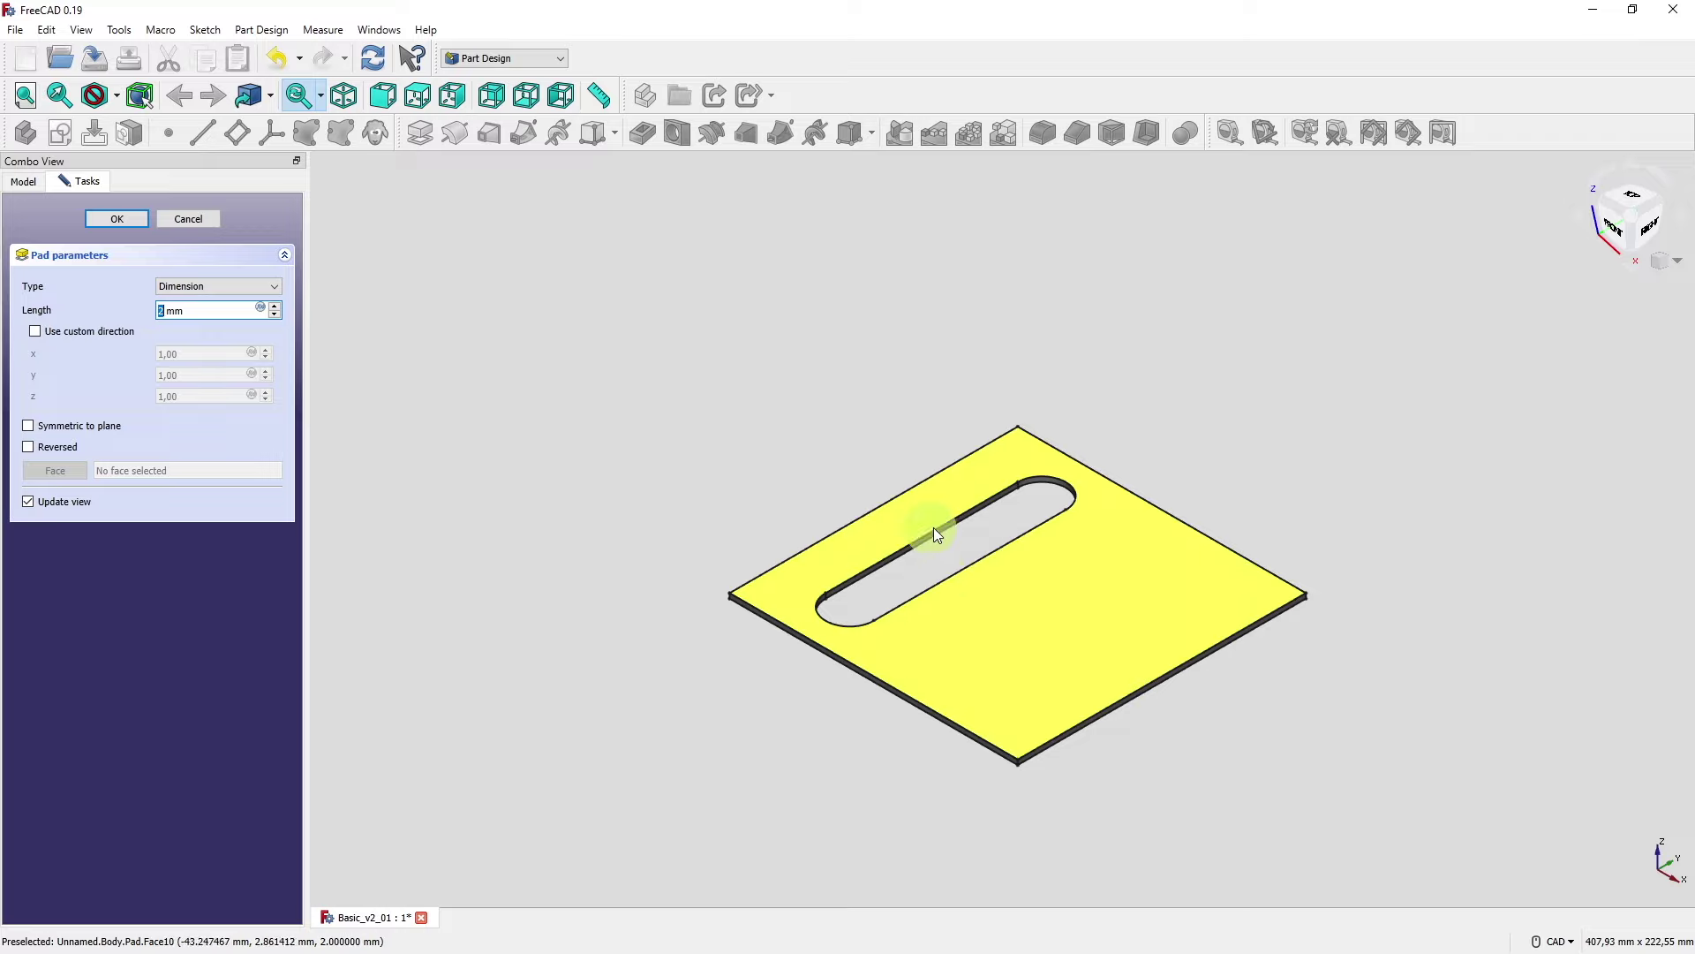
{"action": "left_click", "coordinate": [84, 218]}
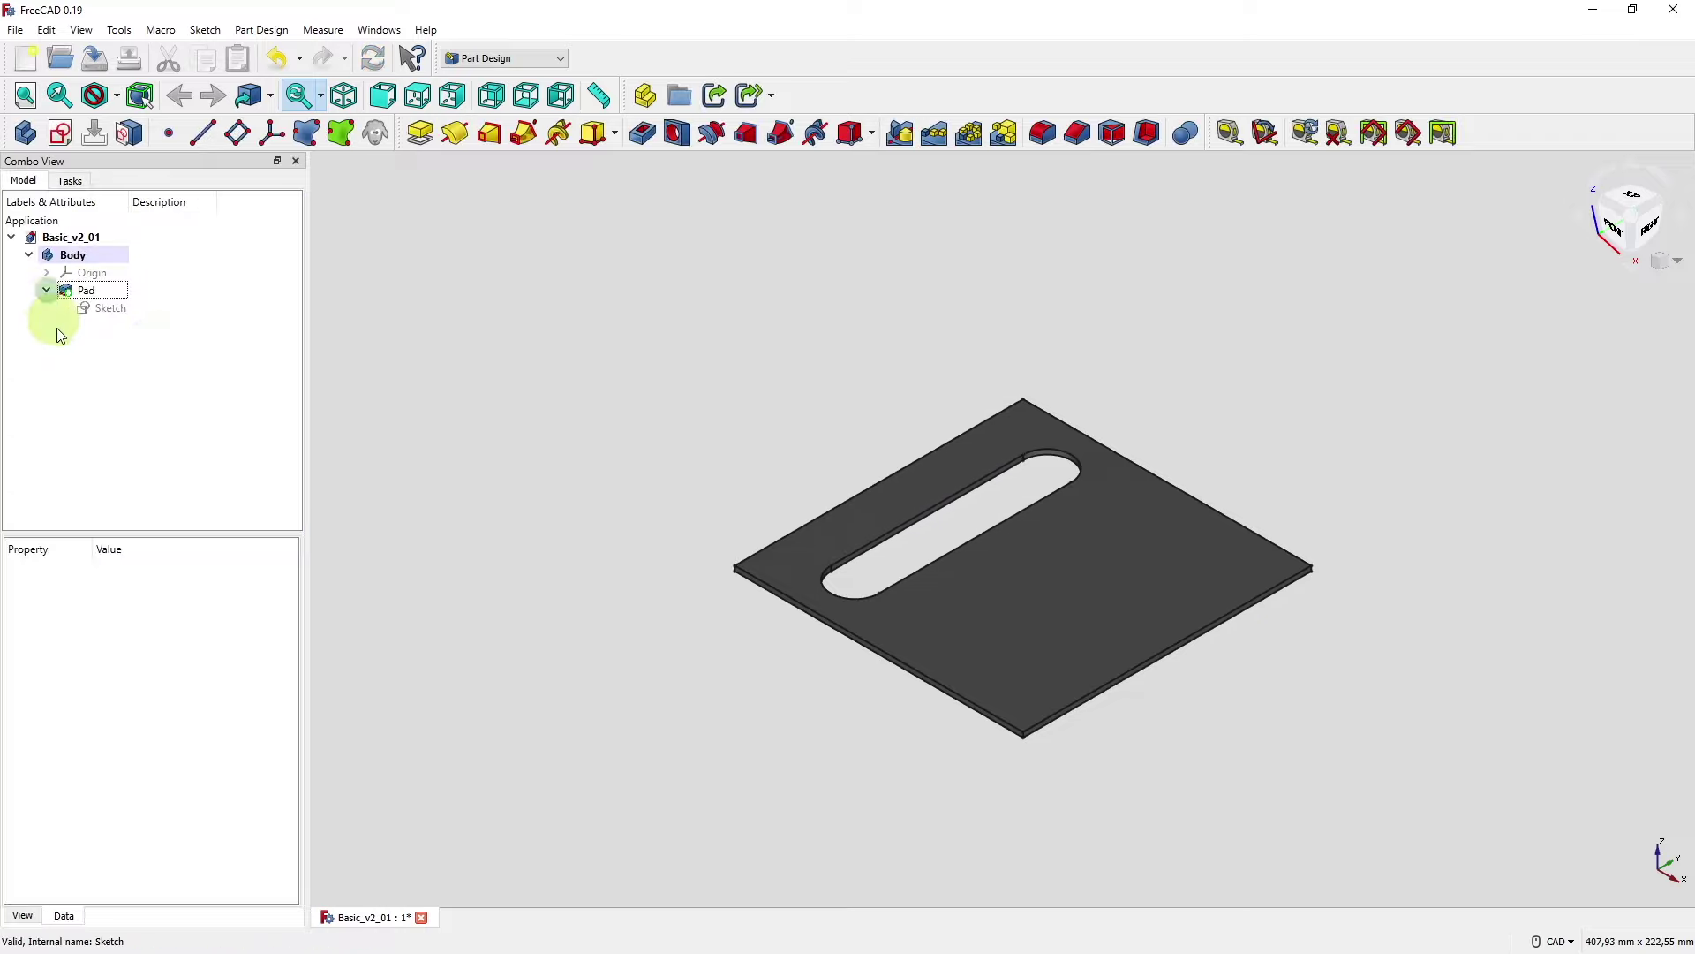
- Reopen the pad's sketch for editing
{"action": "double_click", "coordinate": [145, 311]}
{"action": "middle_click_drag", "start_coordinate": [692, 581], "coordinate": [565, 692]}
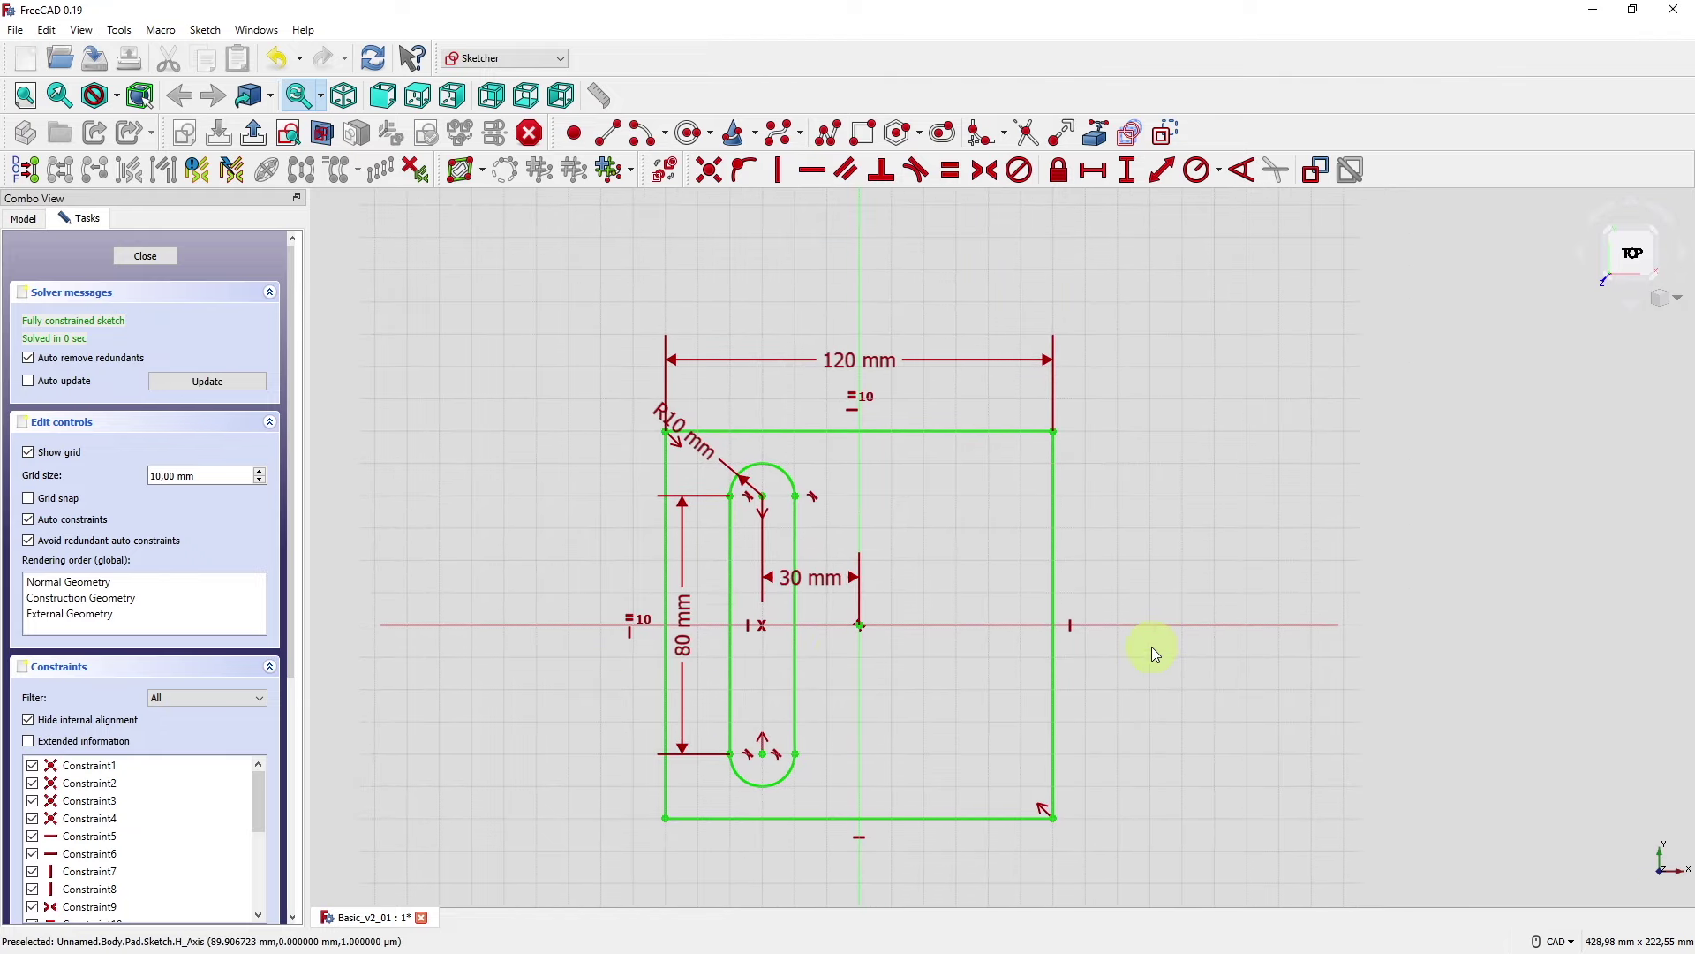
{"action": "middle_click_drag", "start_coordinate": [1152, 650], "coordinate": [1099, 607]}
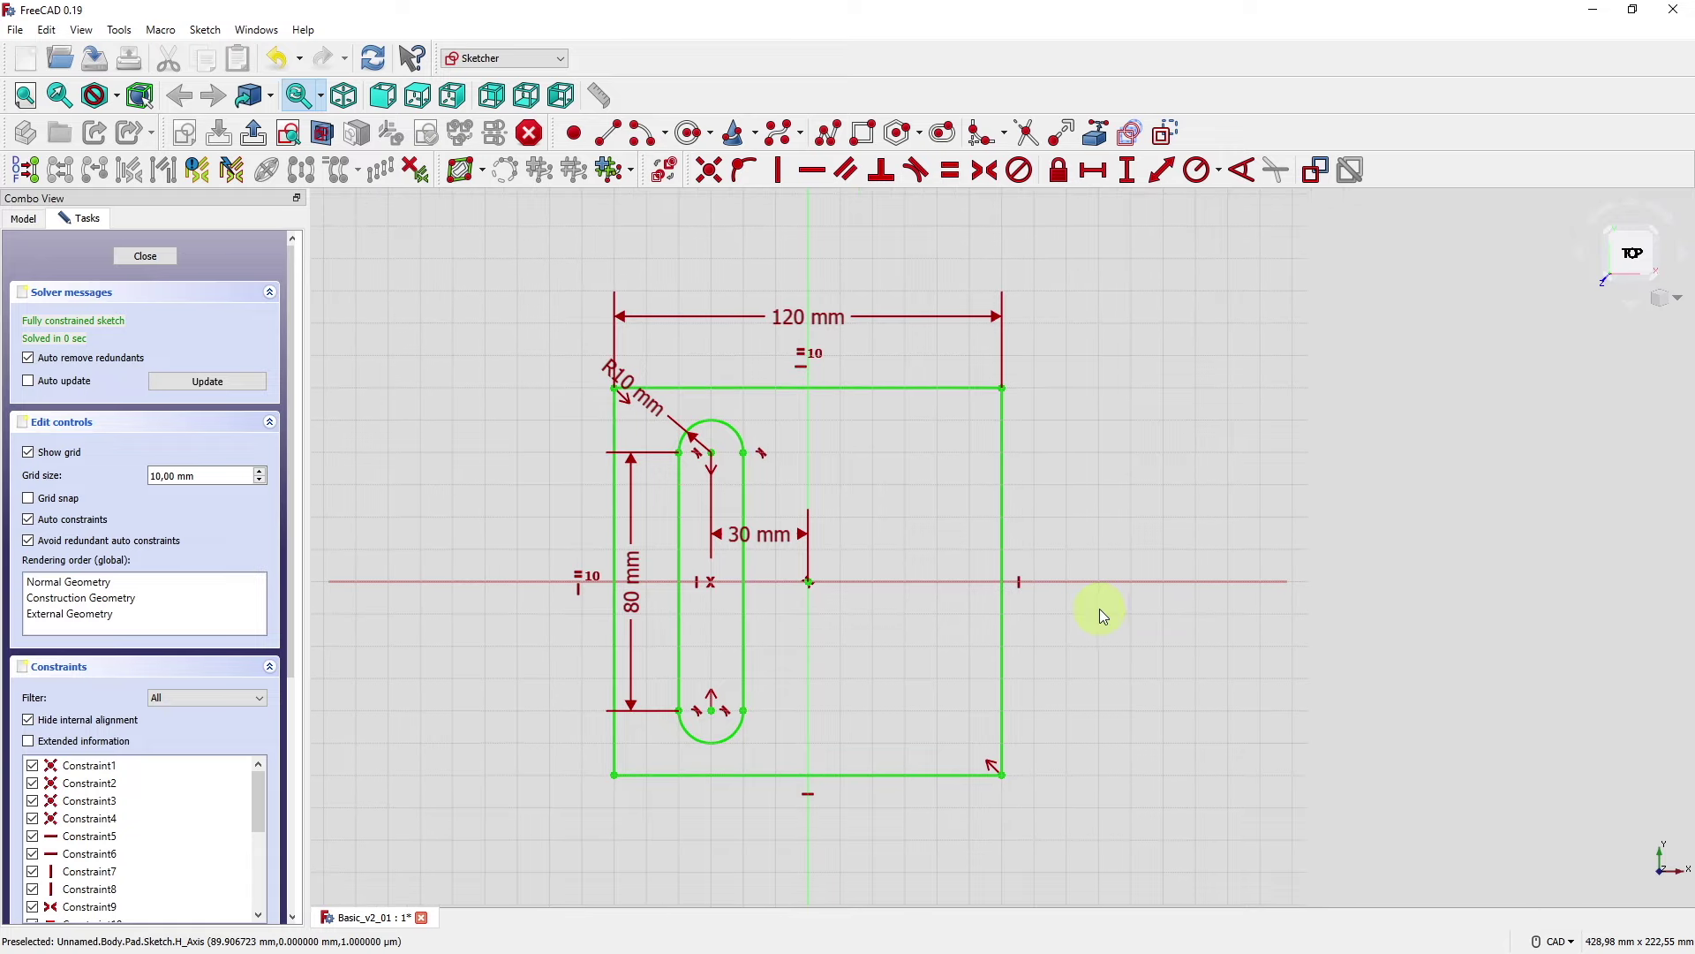
- Start a polyline at about (7, 44) in the square's right half, with a horizontal top segment and a vertical segment running down
{"action": "left_click", "coordinate": [824, 138]}
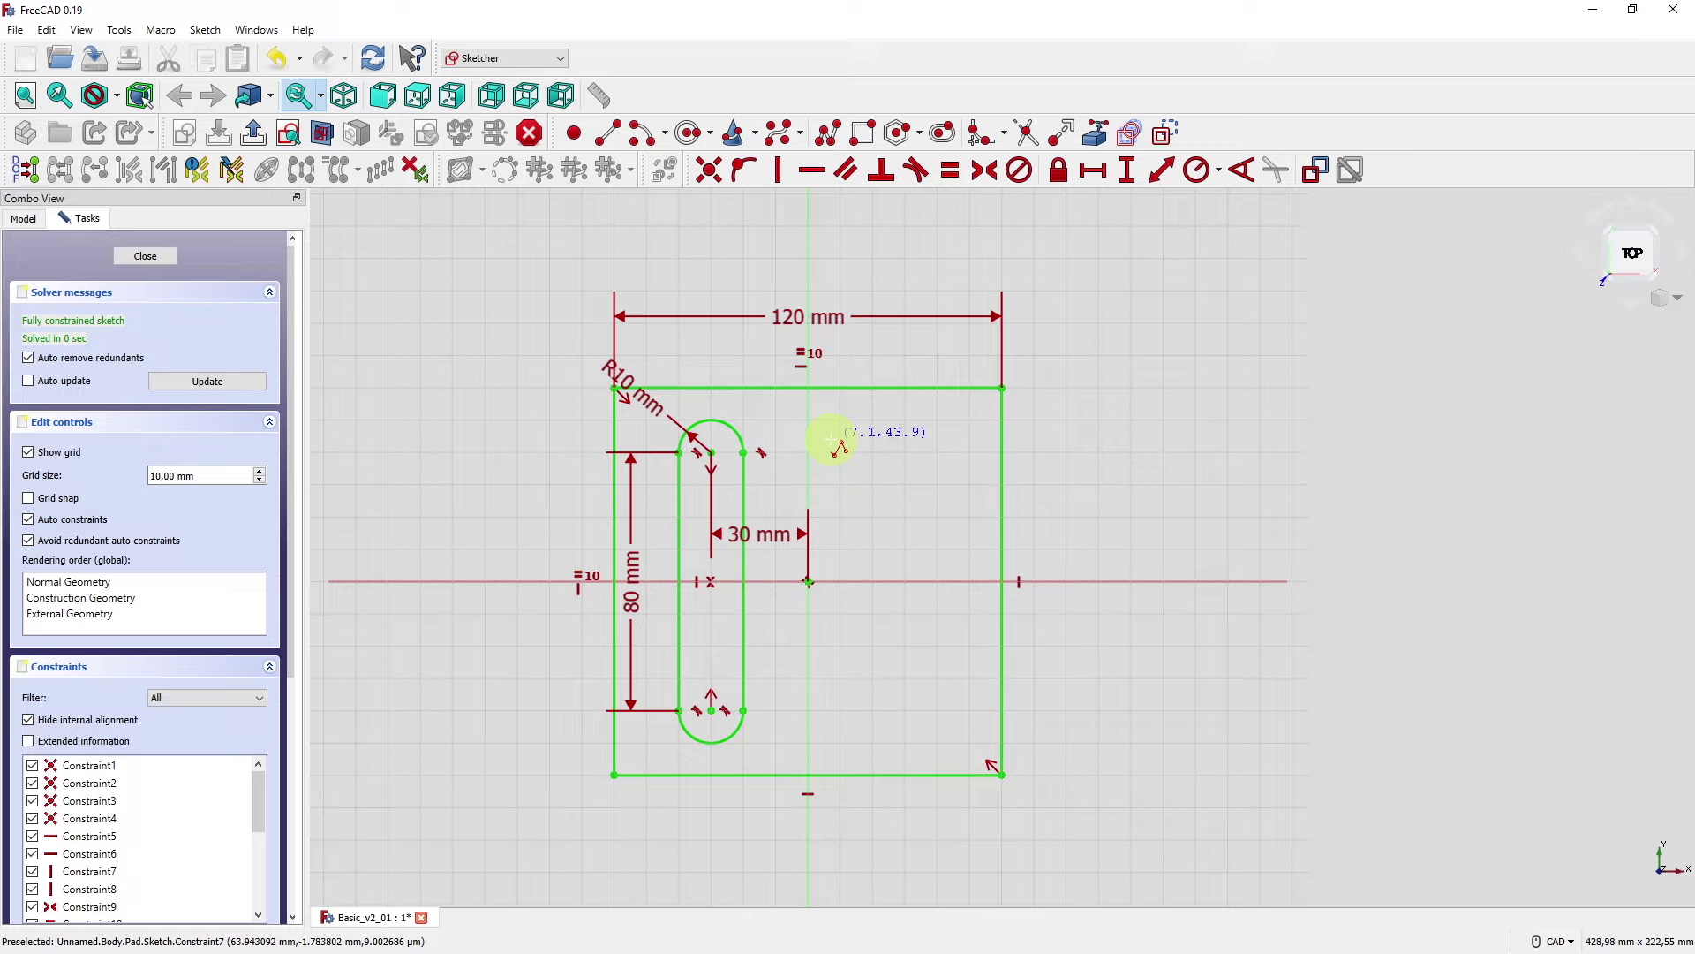
{"action": "left_click", "coordinate": [830, 439]}
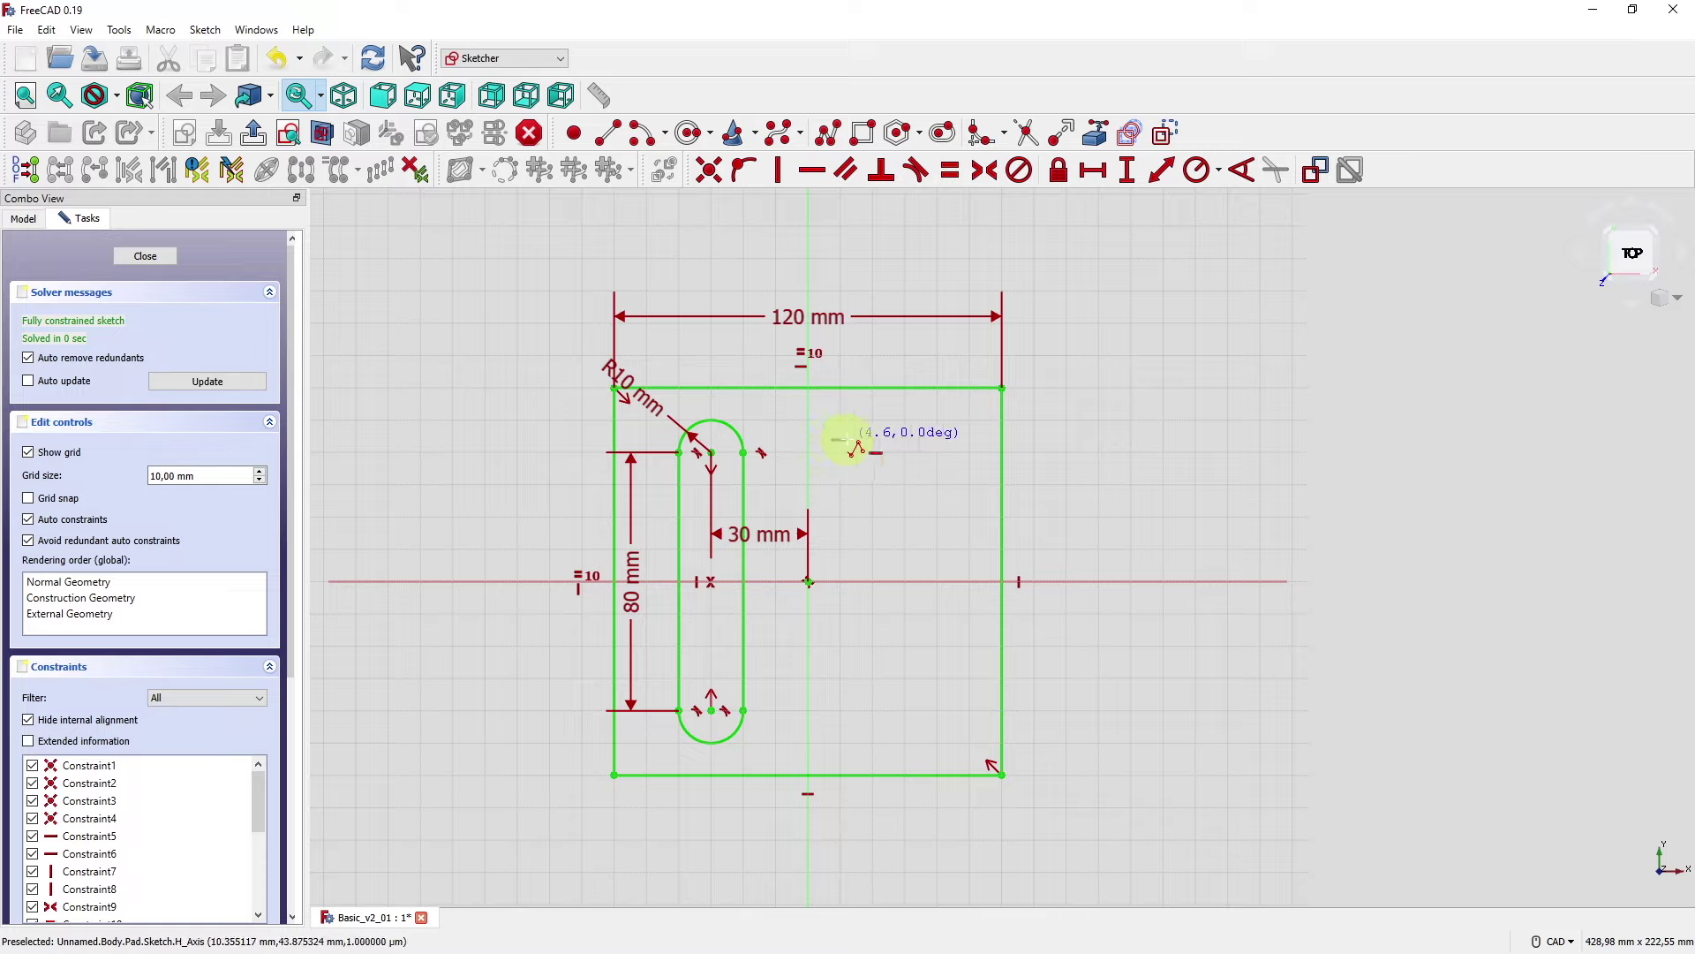
{"action": "left_click", "coordinate": [970, 439]}
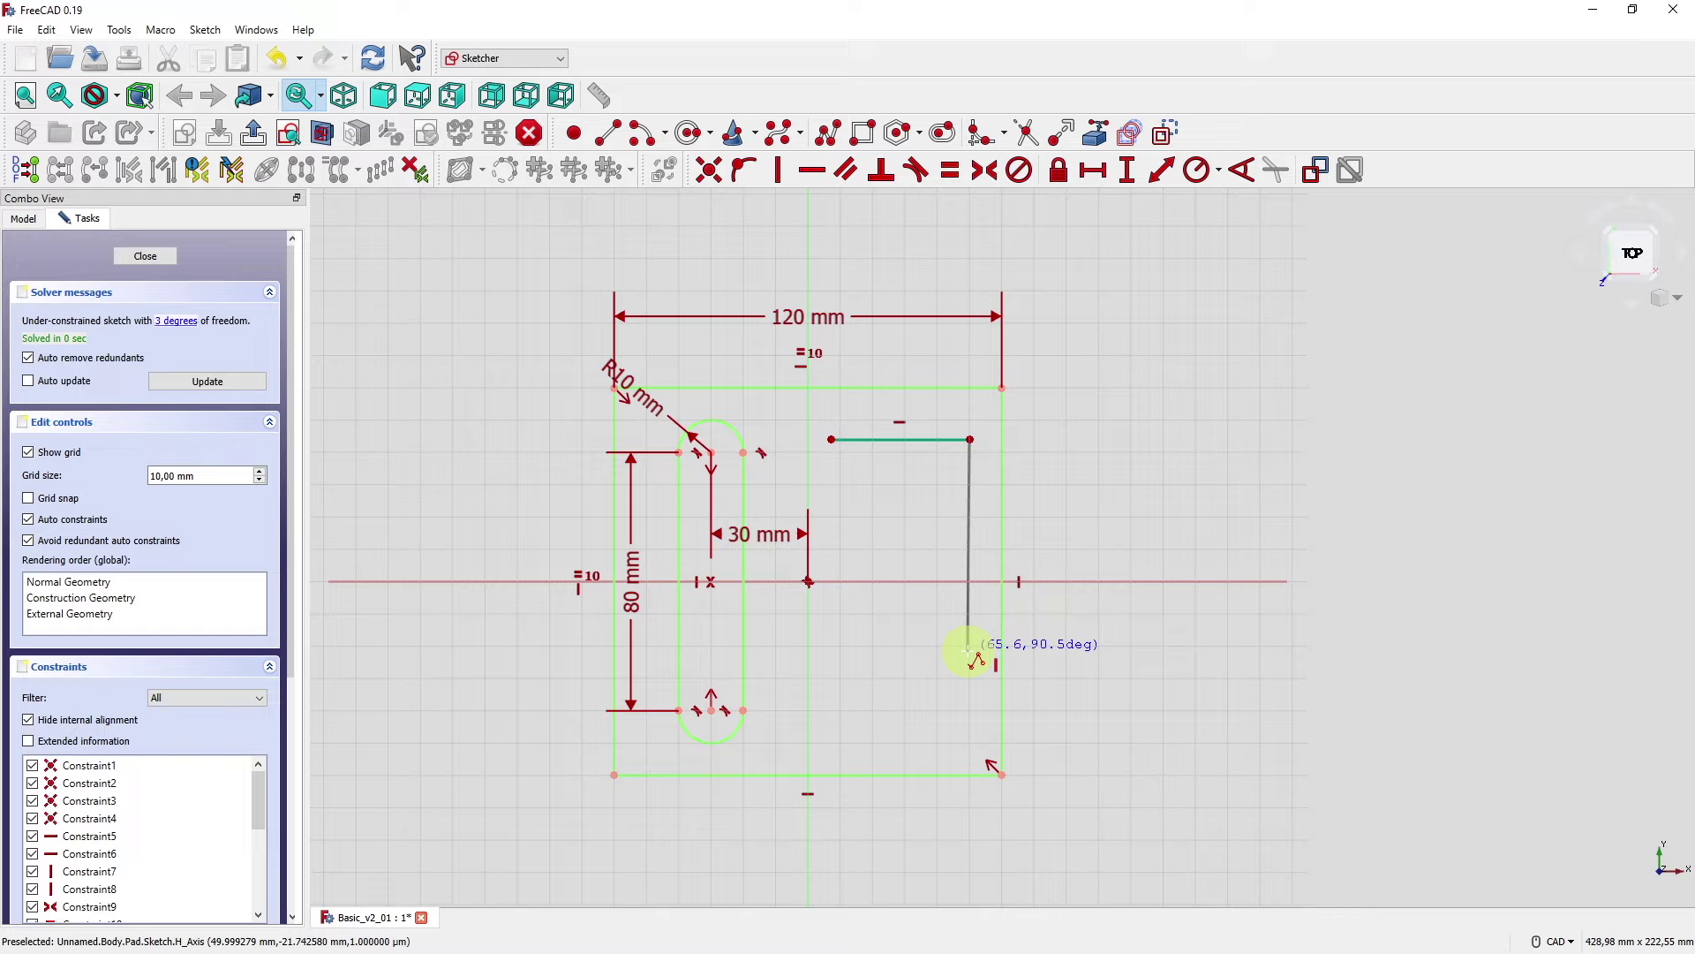
{"action": "left_click", "coordinate": [971, 658]}
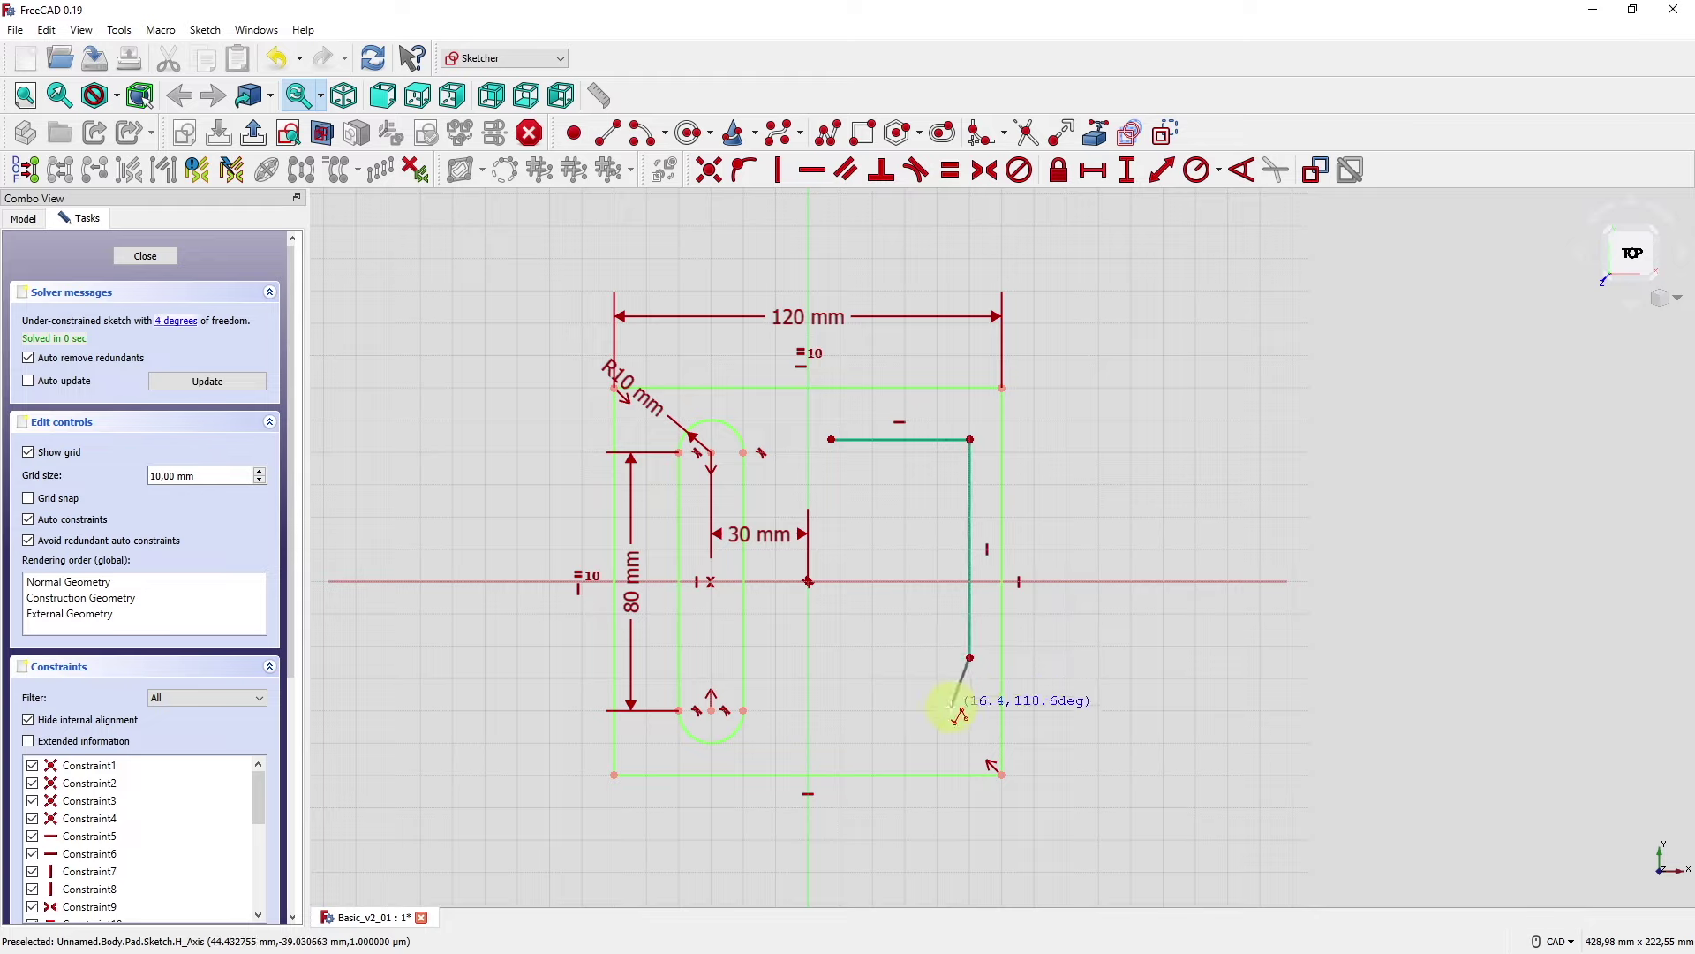
- Cycle the polyline through its perpendicular, tangent and arc segment modes, previewing the shapes, and return to the free line mode
{"action": "key", "text": "m"}
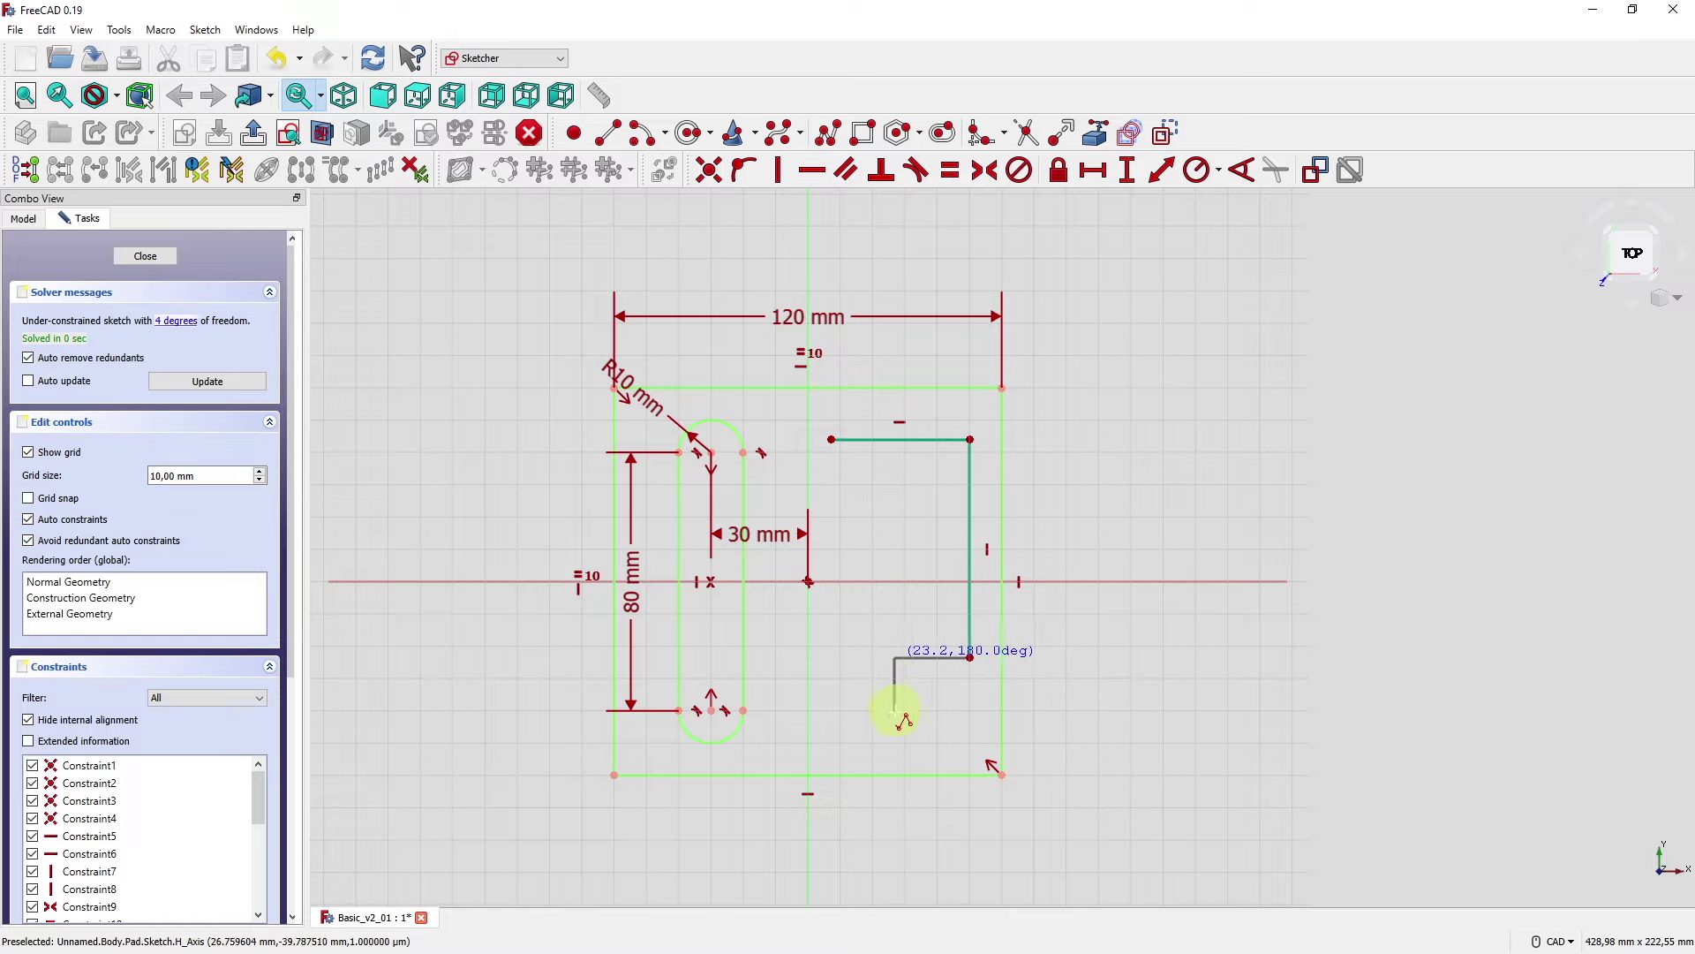
{"action": "key", "text": "m"}
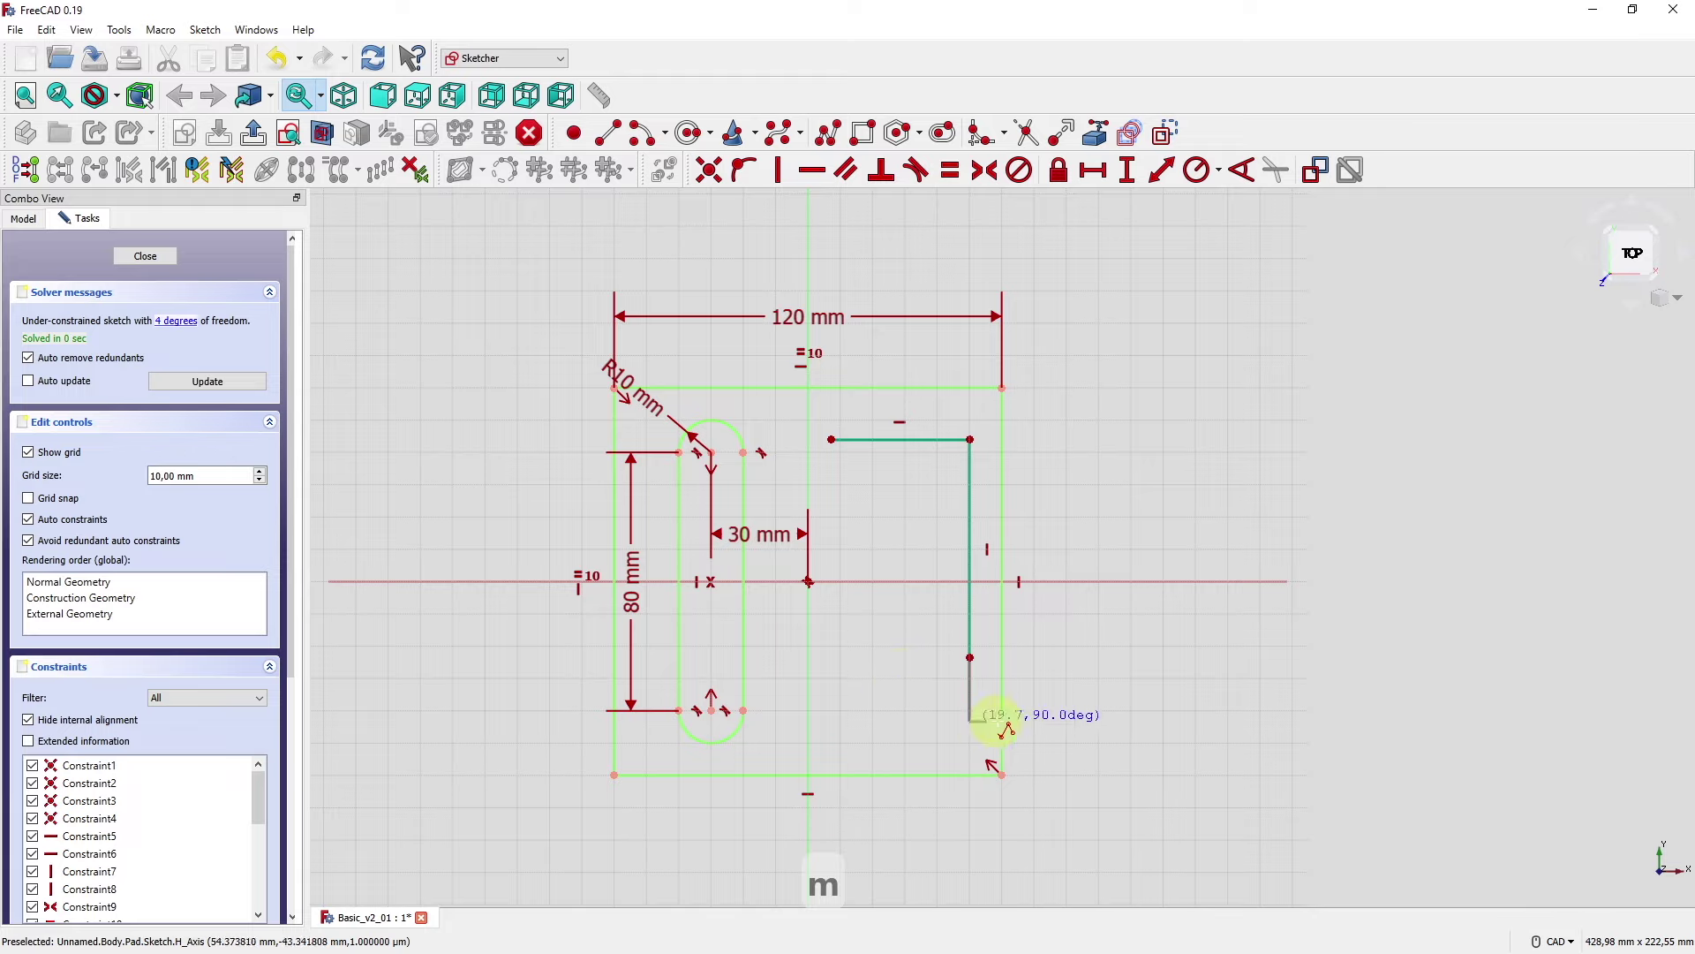
{"action": "key", "text": "m"}
{"action": "key", "text": "m"}
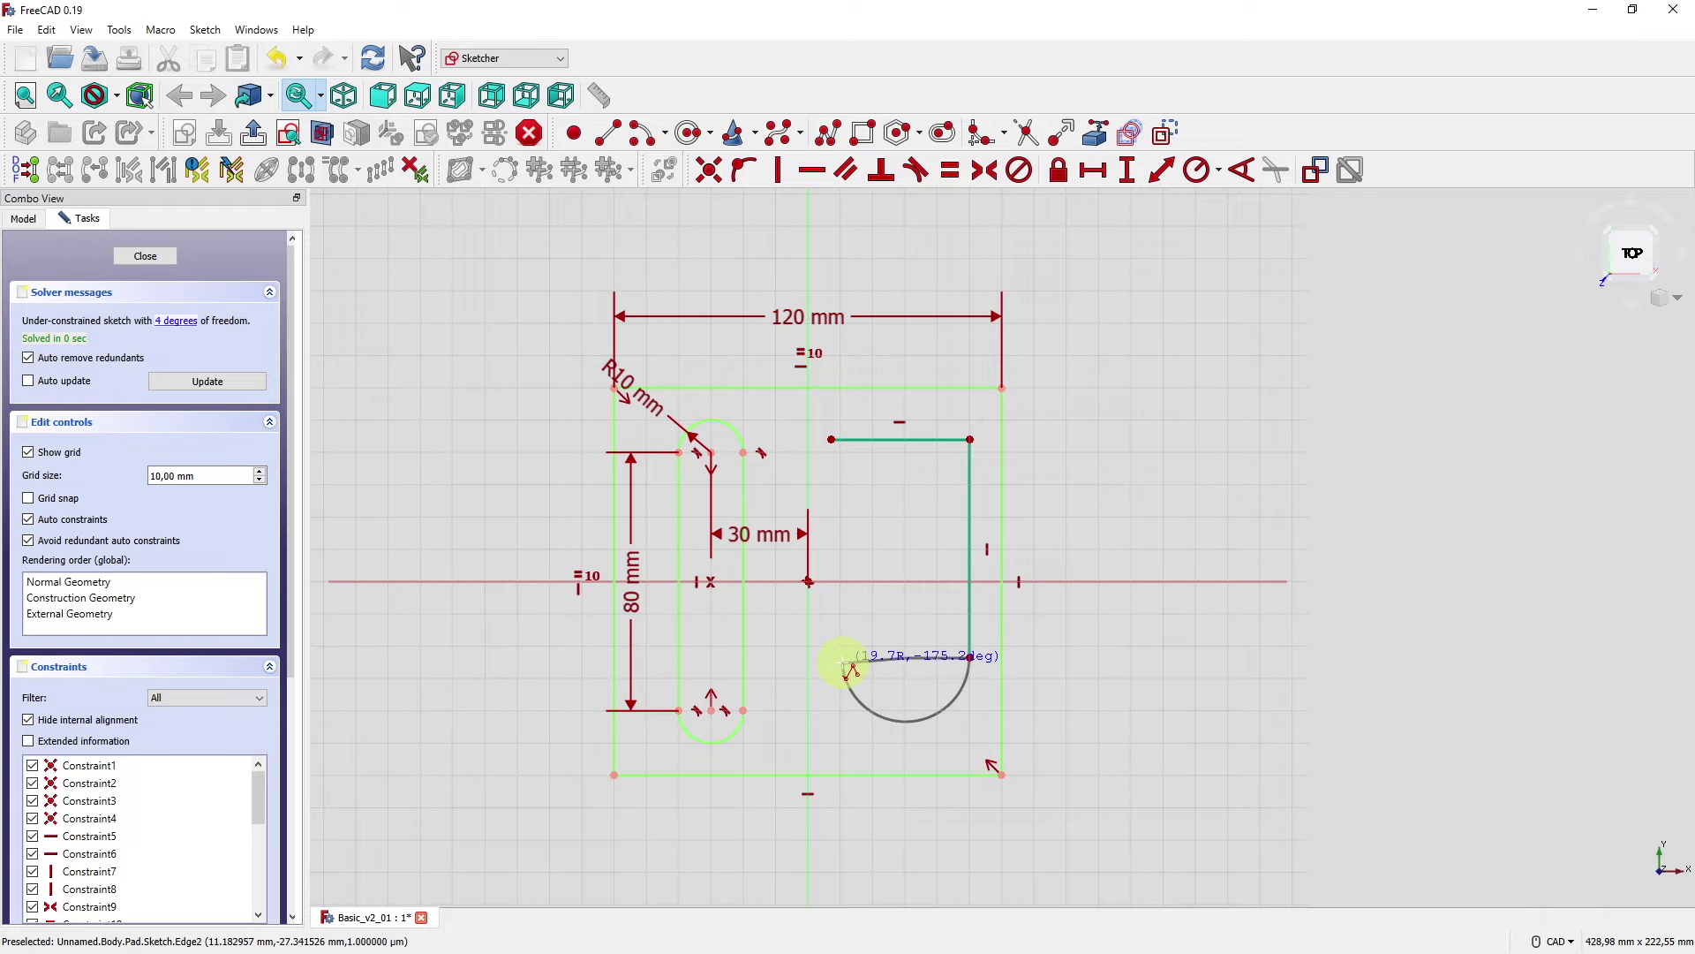
{"action": "key", "text": "m"}
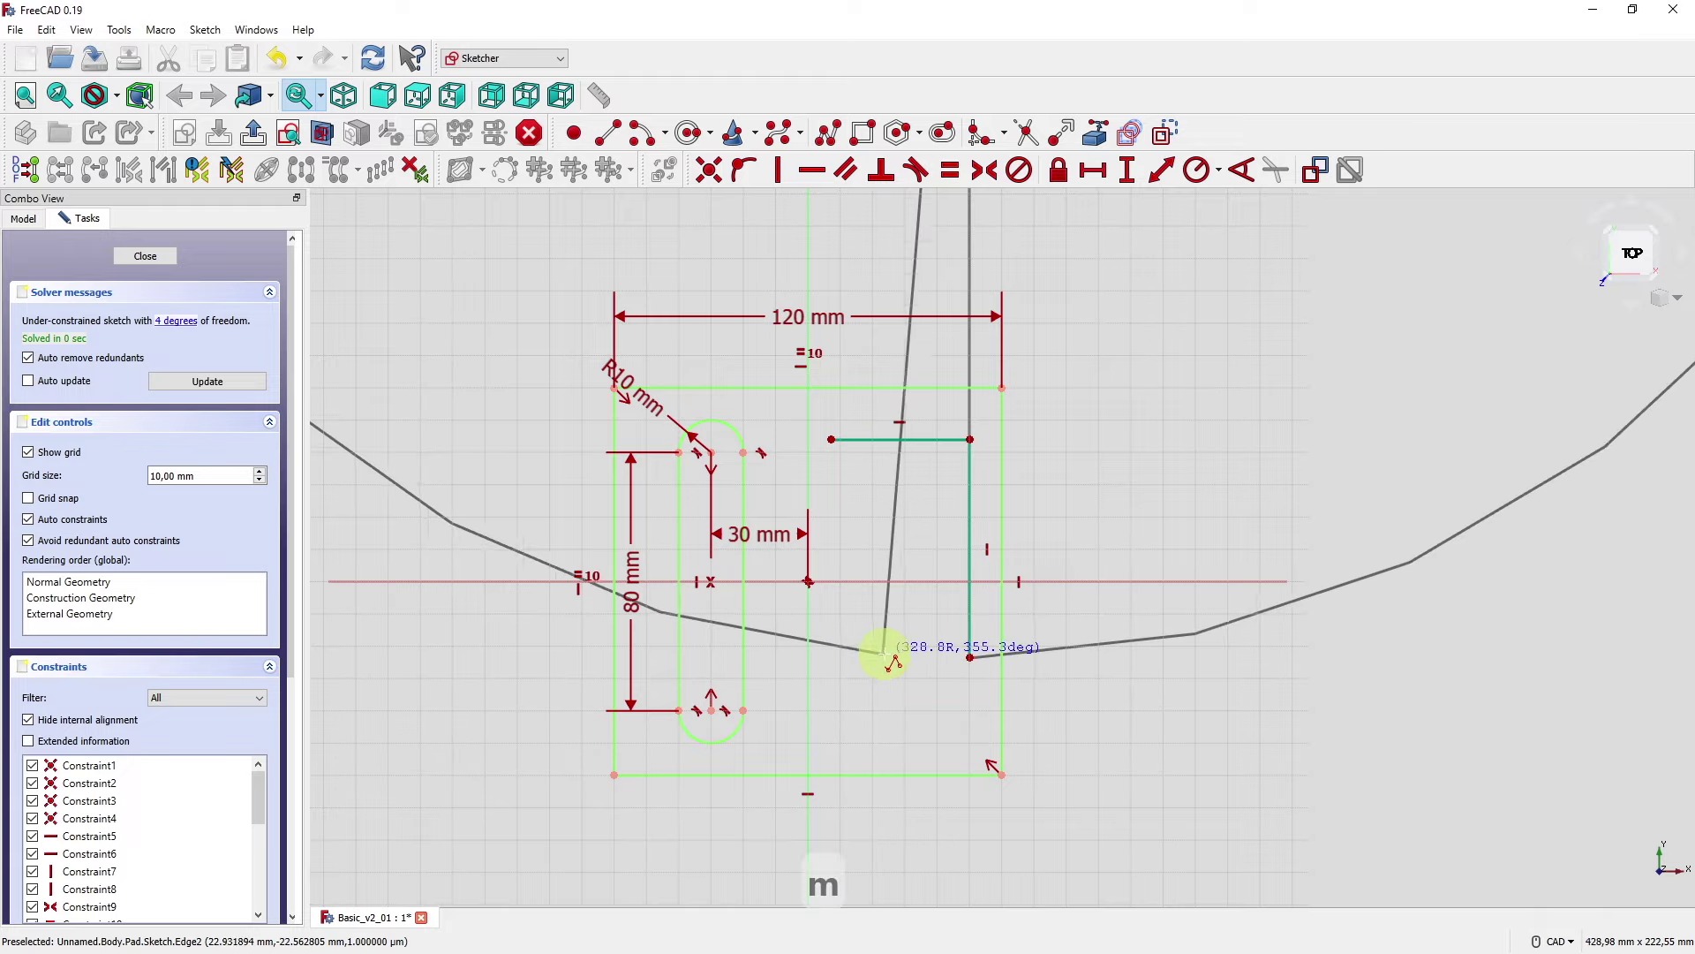
{"action": "scroll", "coordinate": [915, 662], "scroll_direction": "down", "scroll_amount": 2}
{"action": "scroll", "coordinate": [918, 667], "scroll_direction": "down", "scroll_amount": 2}
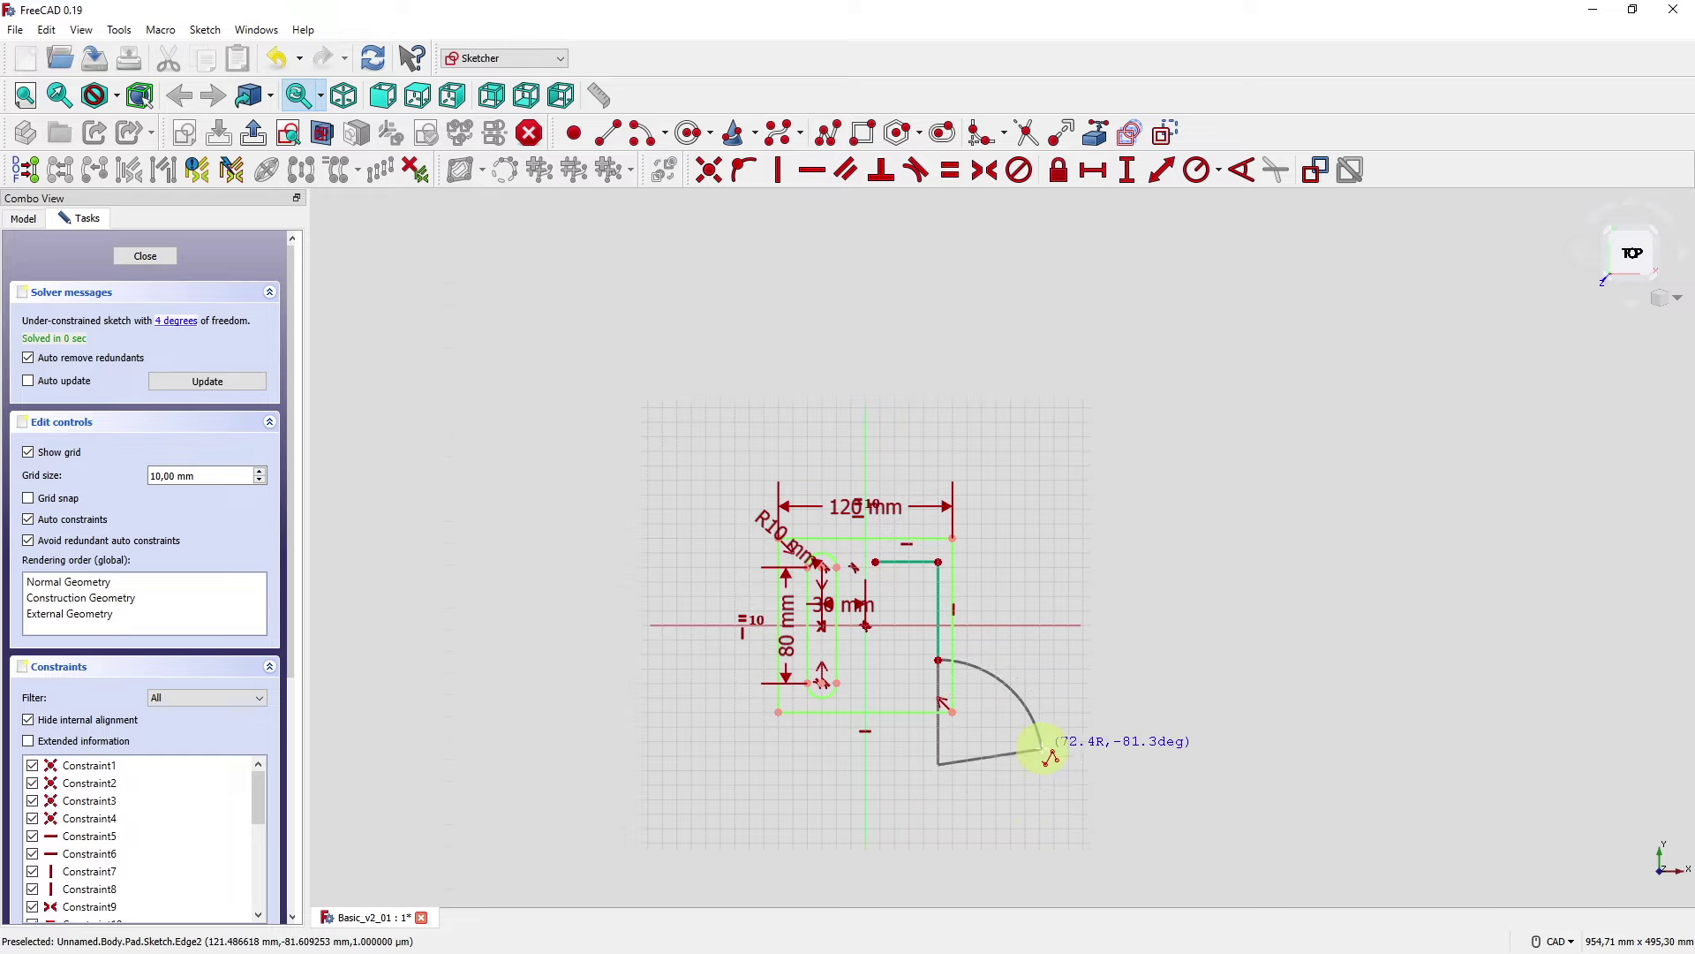
{"action": "scroll", "coordinate": [1049, 752], "scroll_direction": "up", "scroll_amount": 4}
{"action": "key", "text": "m"}
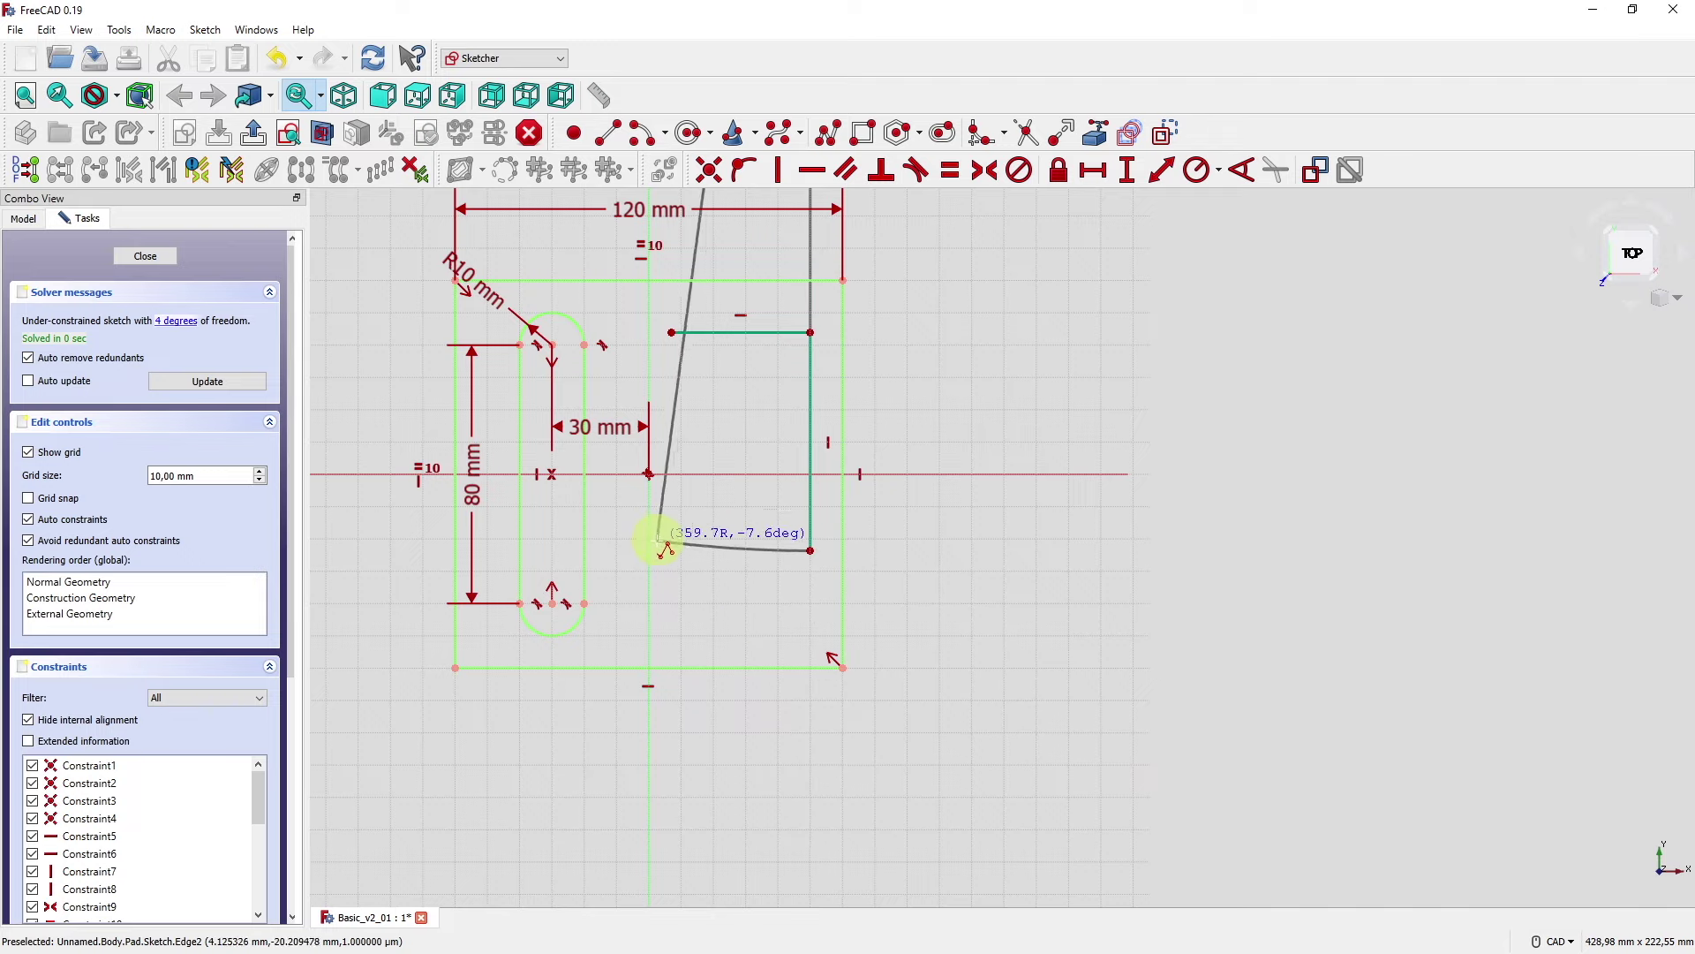
{"action": "key", "text": "m"}
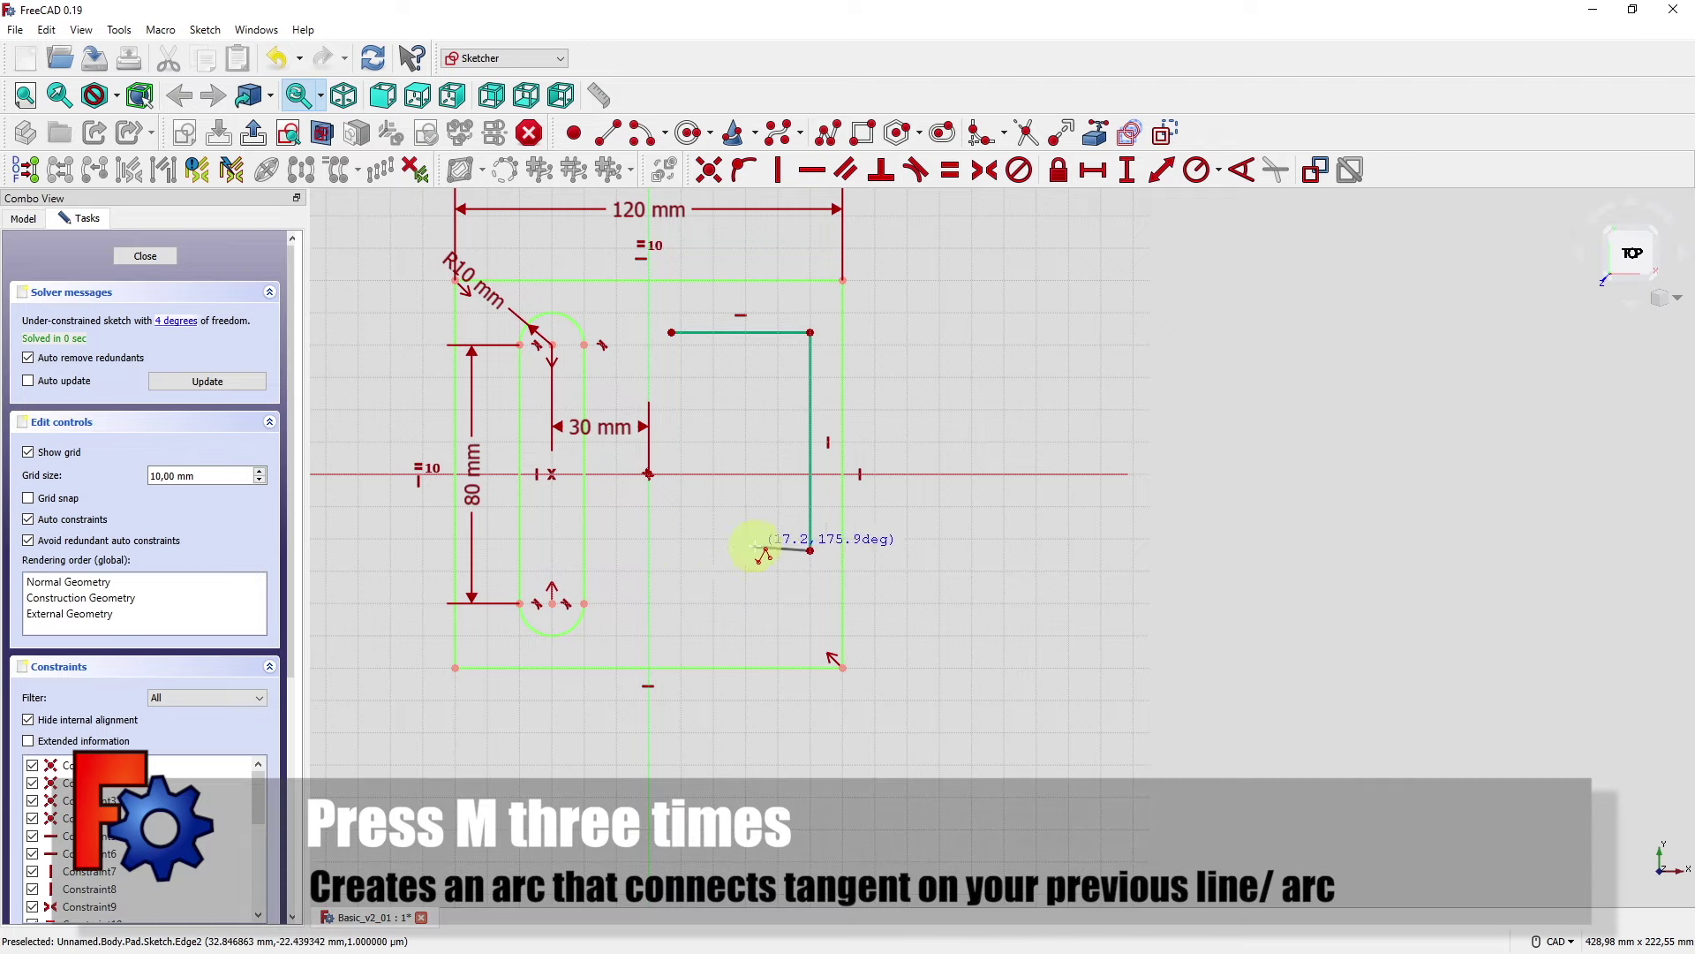
- Continue the polyline with a tangent arc of about 21 mm radius and close it with a straight line to its start point
{"action": "key", "text": "m"}
{"action": "key", "text": "m"}
{"action": "key", "text": "m"}
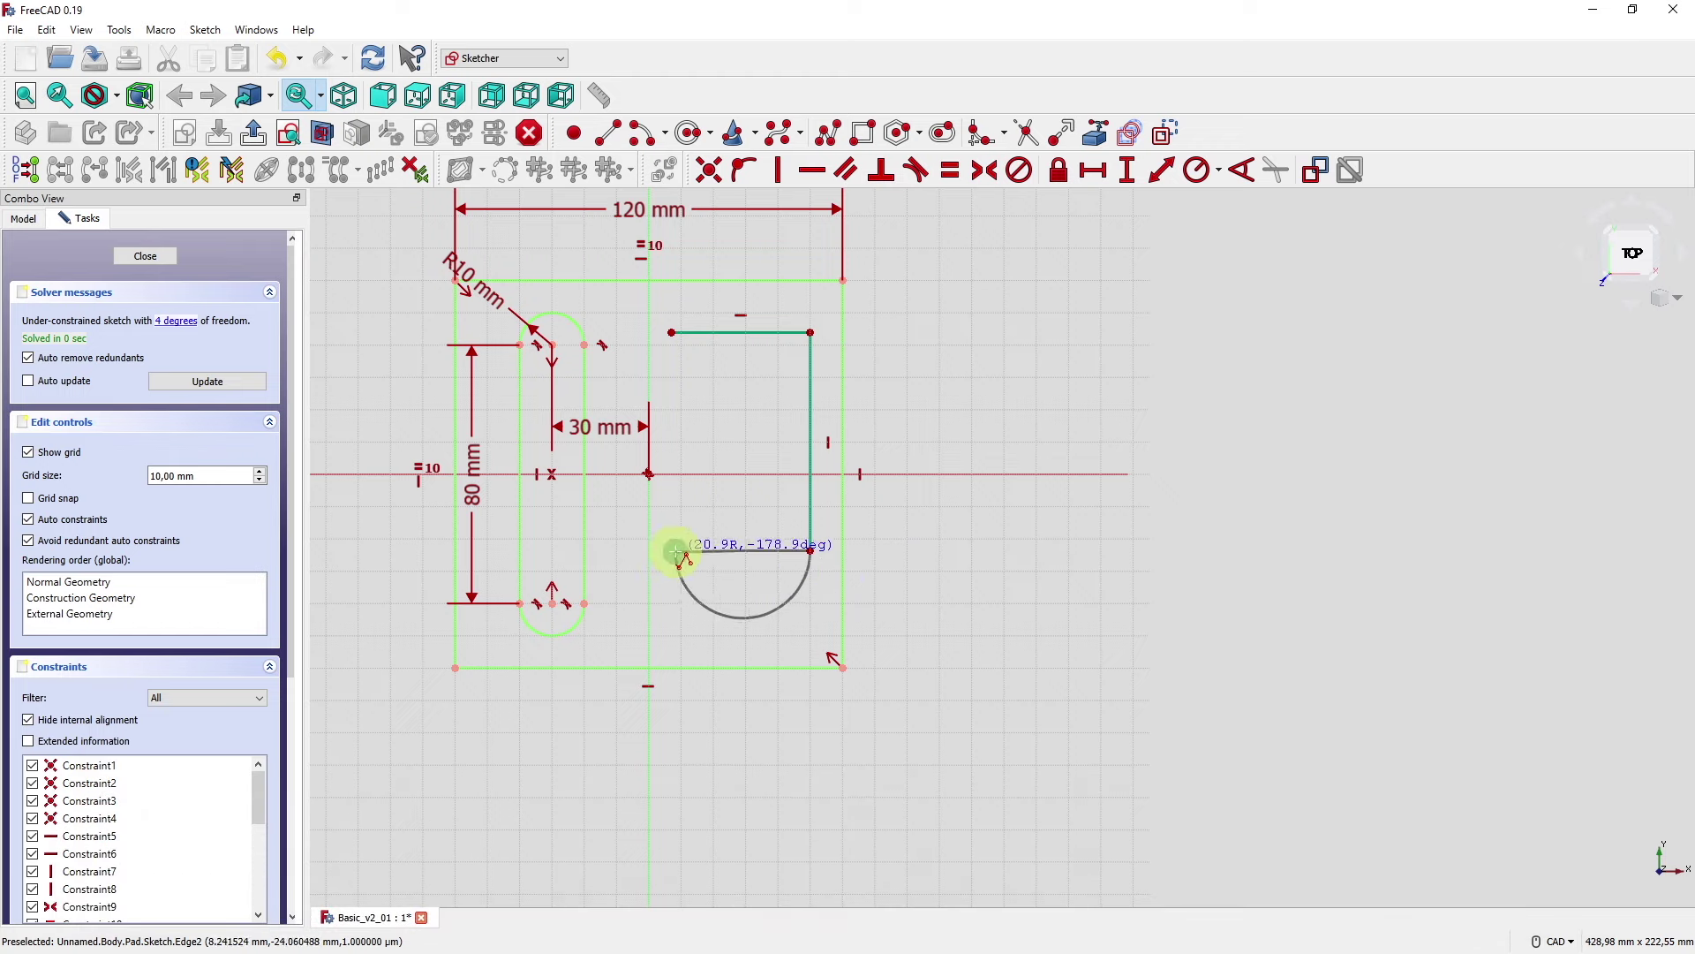
{"action": "left_click", "coordinate": [676, 552]}
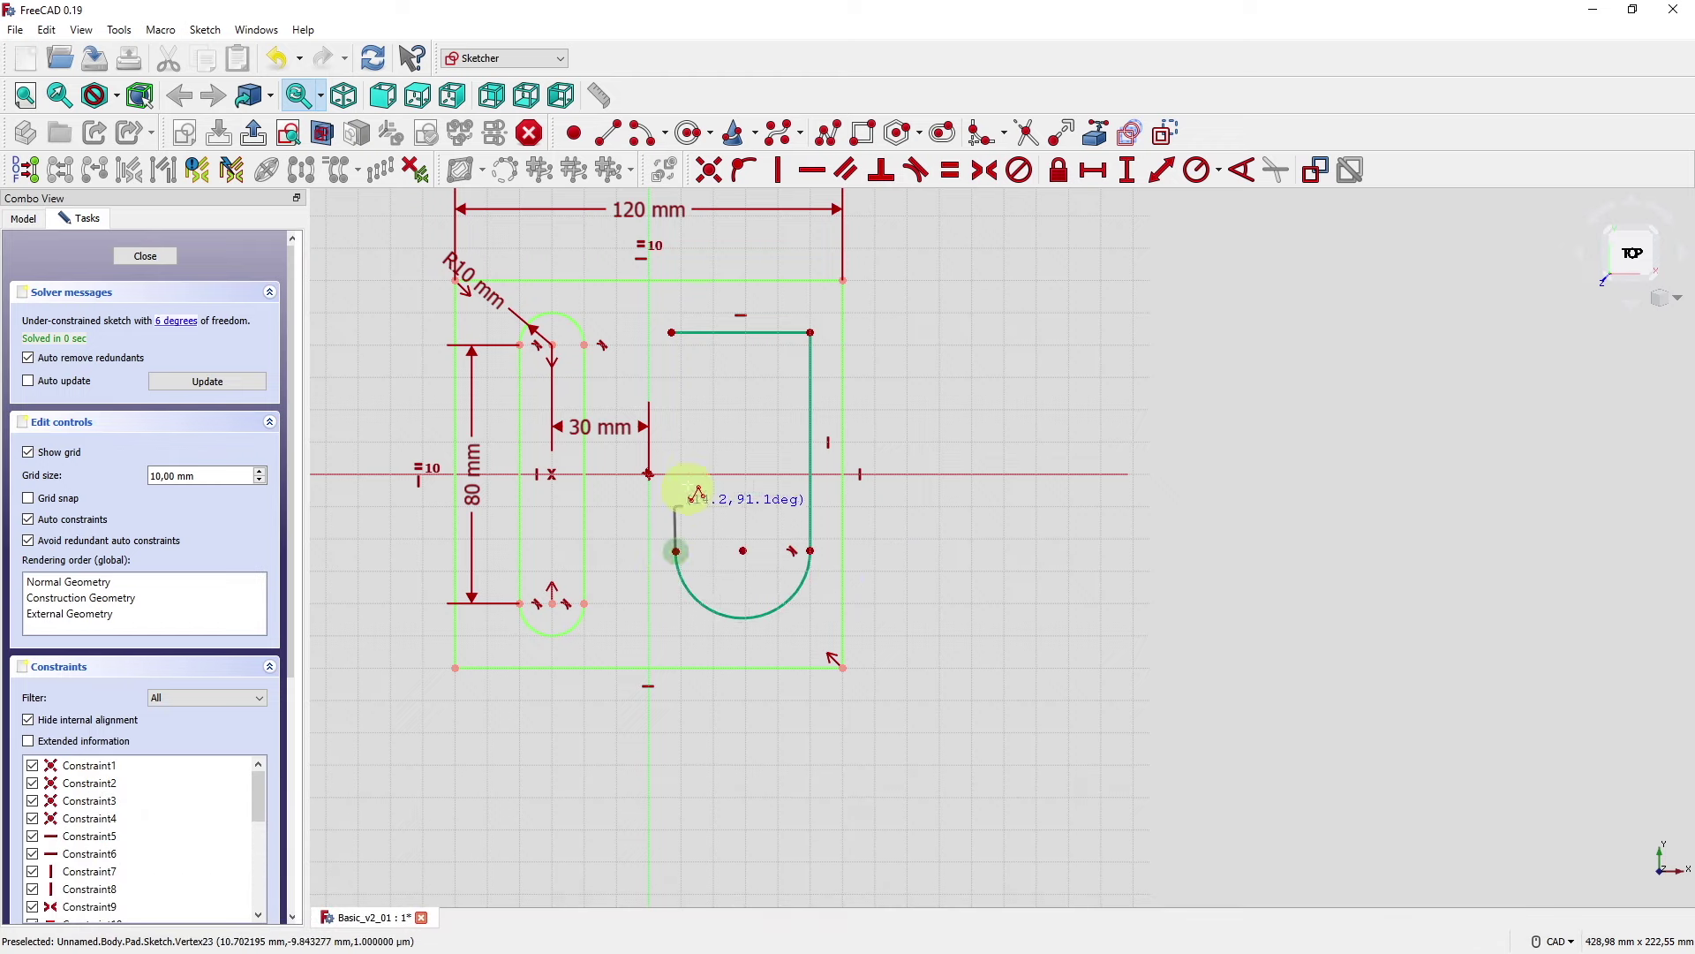
{"action": "left_click", "coordinate": [672, 334]}
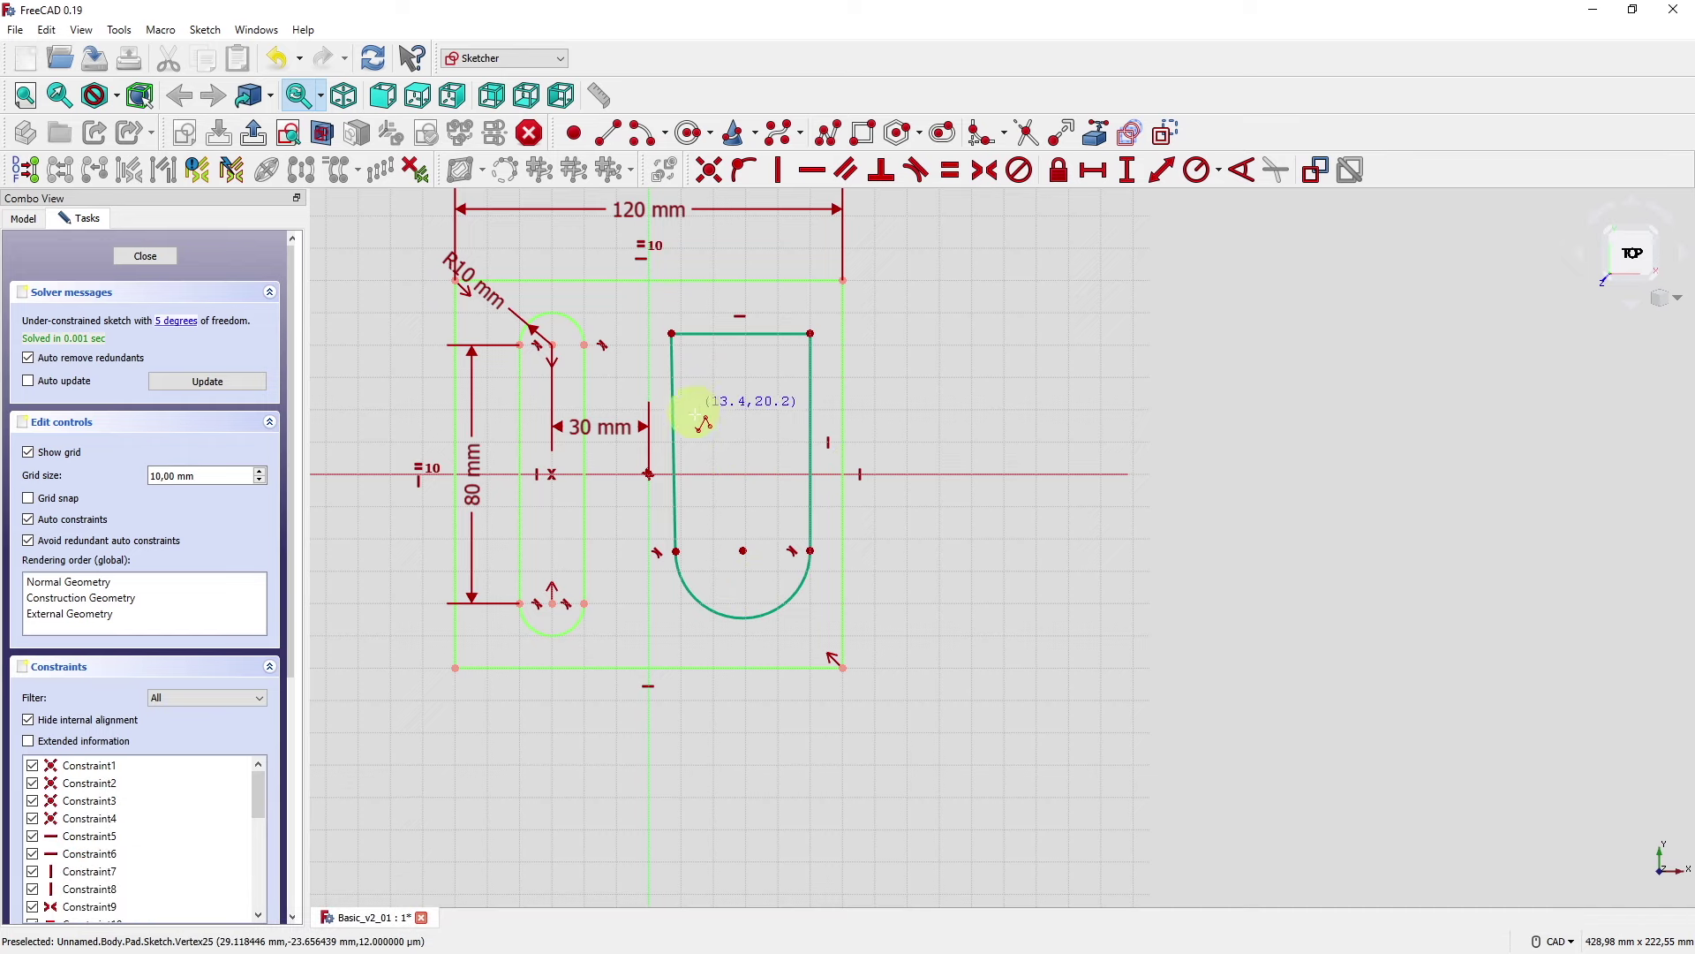
{"action": "right_click", "coordinate": [694, 446]}
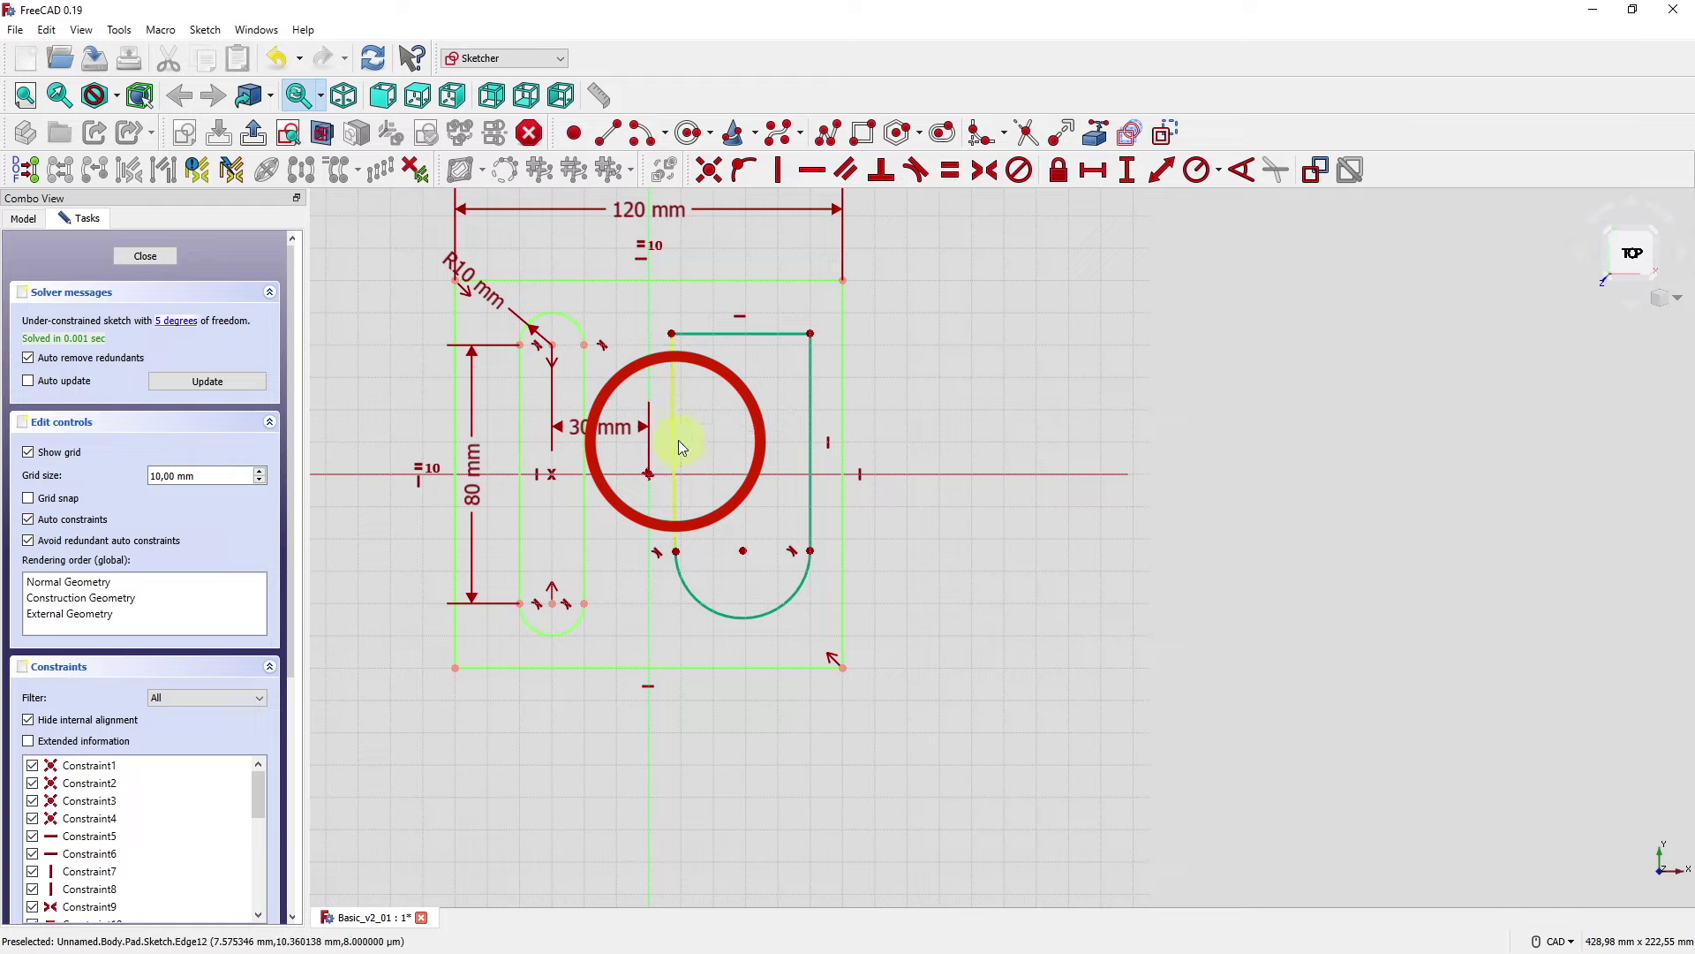
- Lower the new profile's top edge slightly and constrain its slanted left side vertical
{"action": "mouse_move", "coordinate": [672, 336]}
{"action": "left_mouse_down"}
{"action": "mouse_move", "coordinate": [733, 344]}
{"action": "mouse_move", "coordinate": [654, 347]}
{"action": "mouse_move", "coordinate": [702, 361]}
{"action": "mouse_move", "coordinate": [672, 362]}
{"action": "left_mouse_up"}
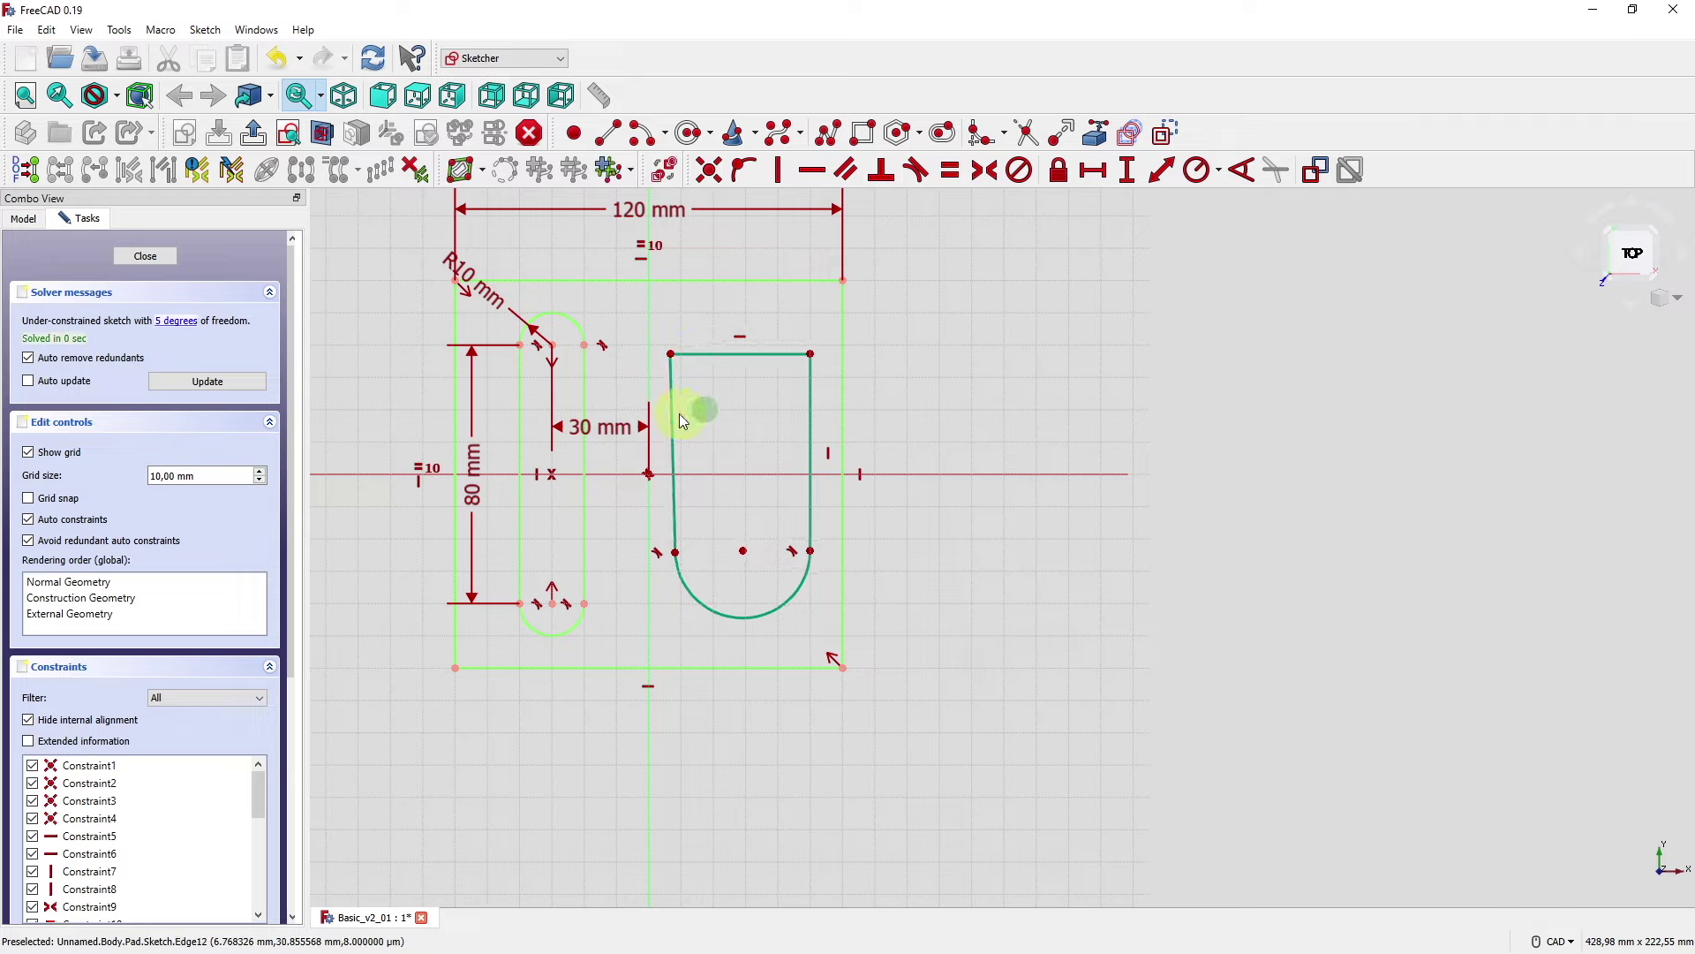
{"action": "left_click", "coordinate": [680, 414]}
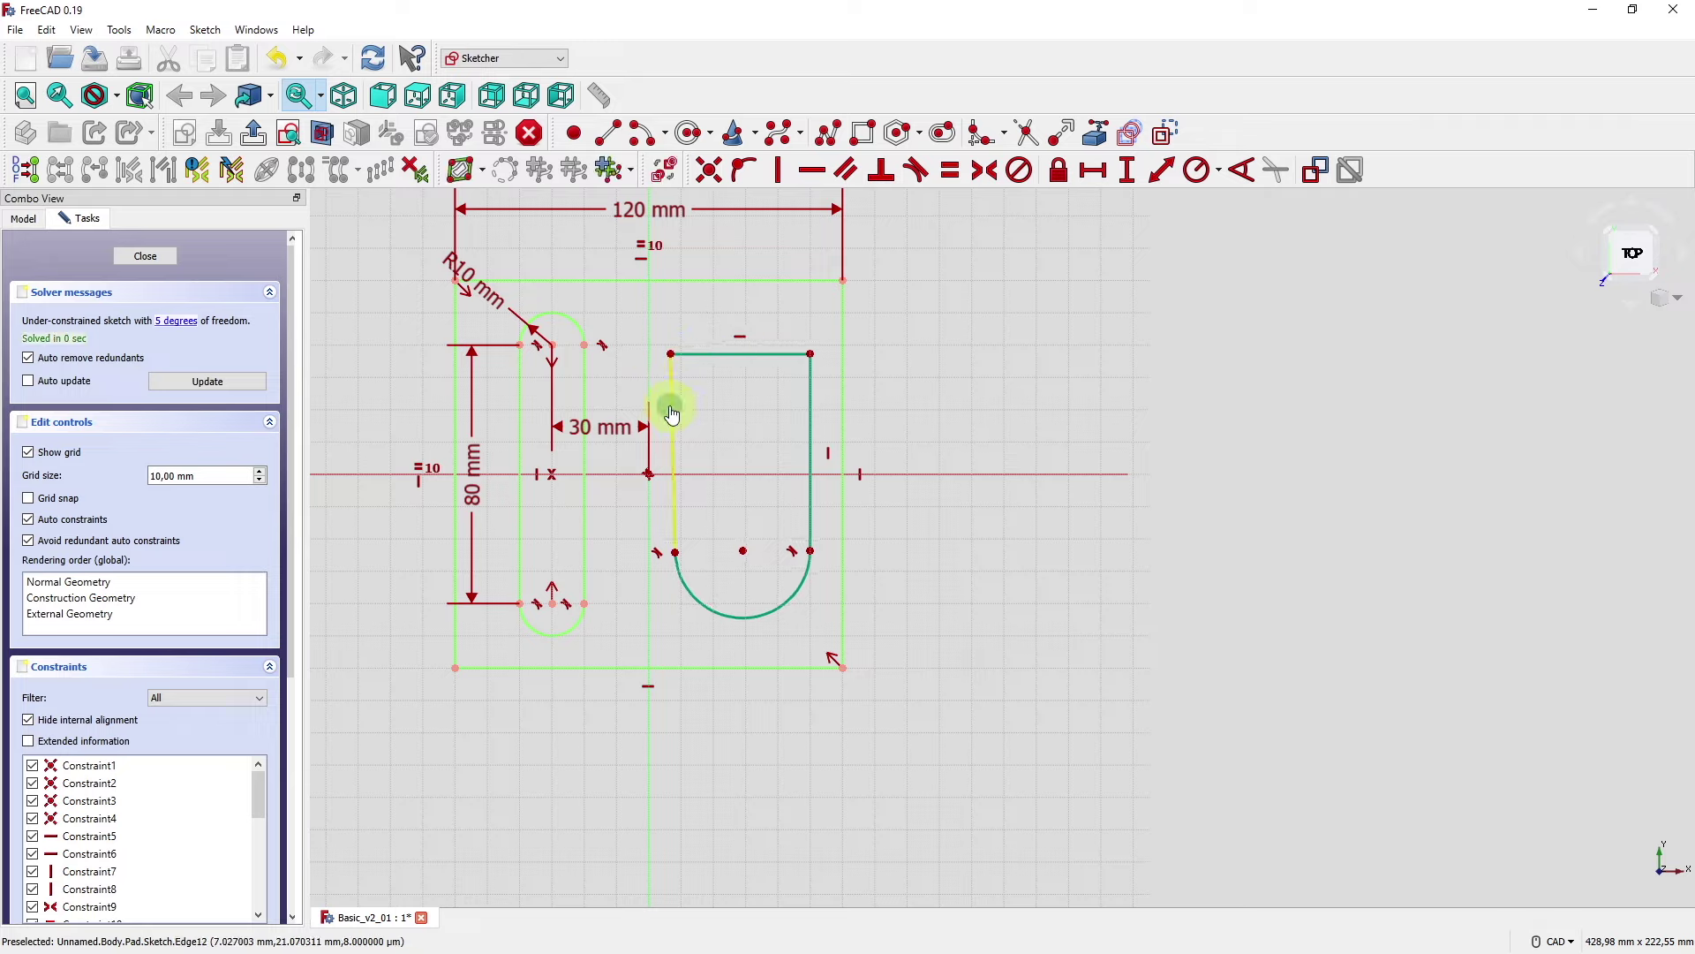
{"action": "left_click", "coordinate": [785, 170]}
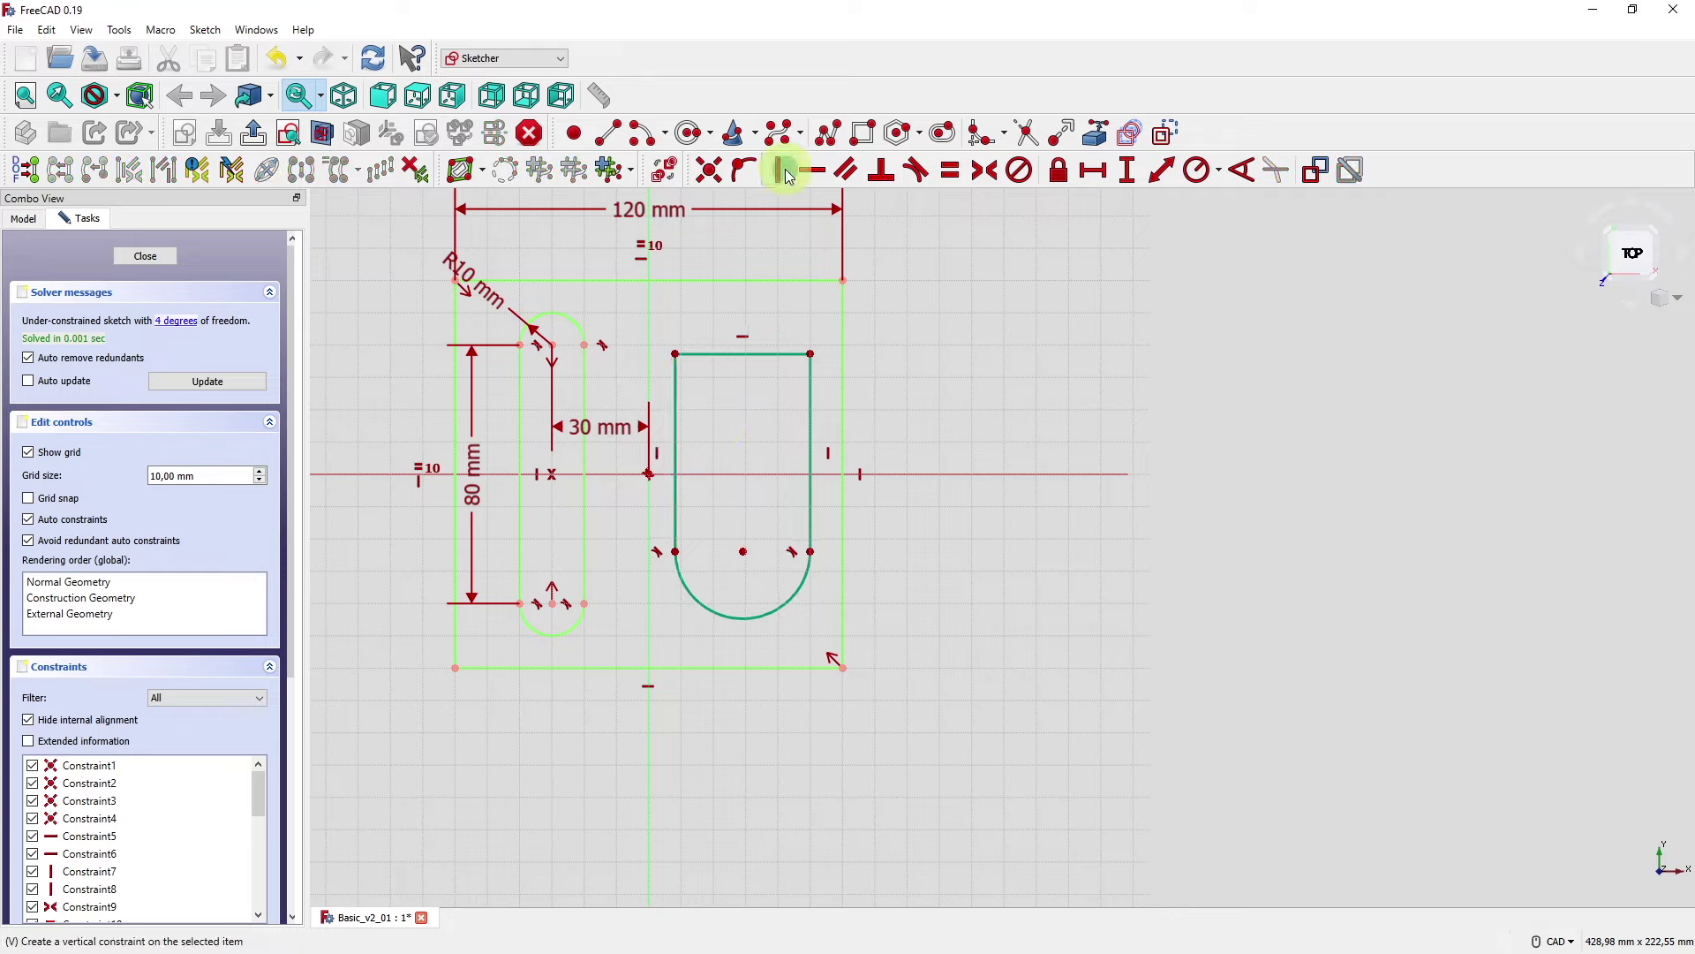
- Constrain the vertical distance between the new profile's arc centre and the origin to 20 mm and move the dimension outside the square
{"action": "left_click", "coordinate": [745, 553]}
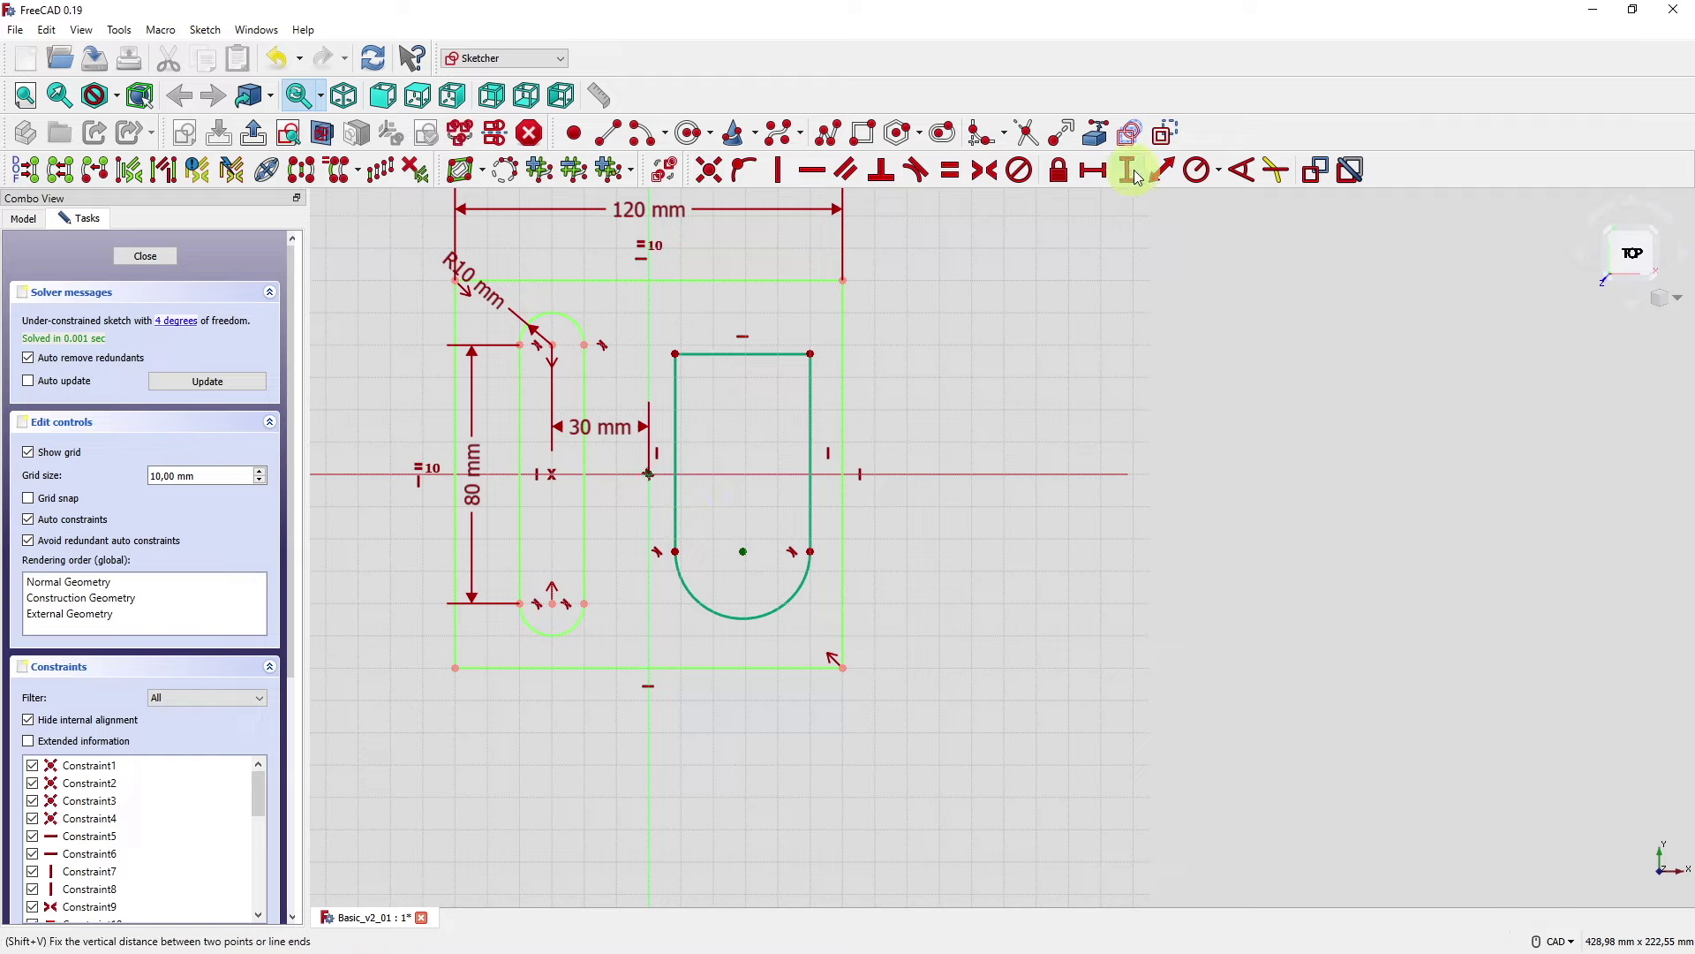
{"action": "left_click", "coordinate": [1109, 198]}
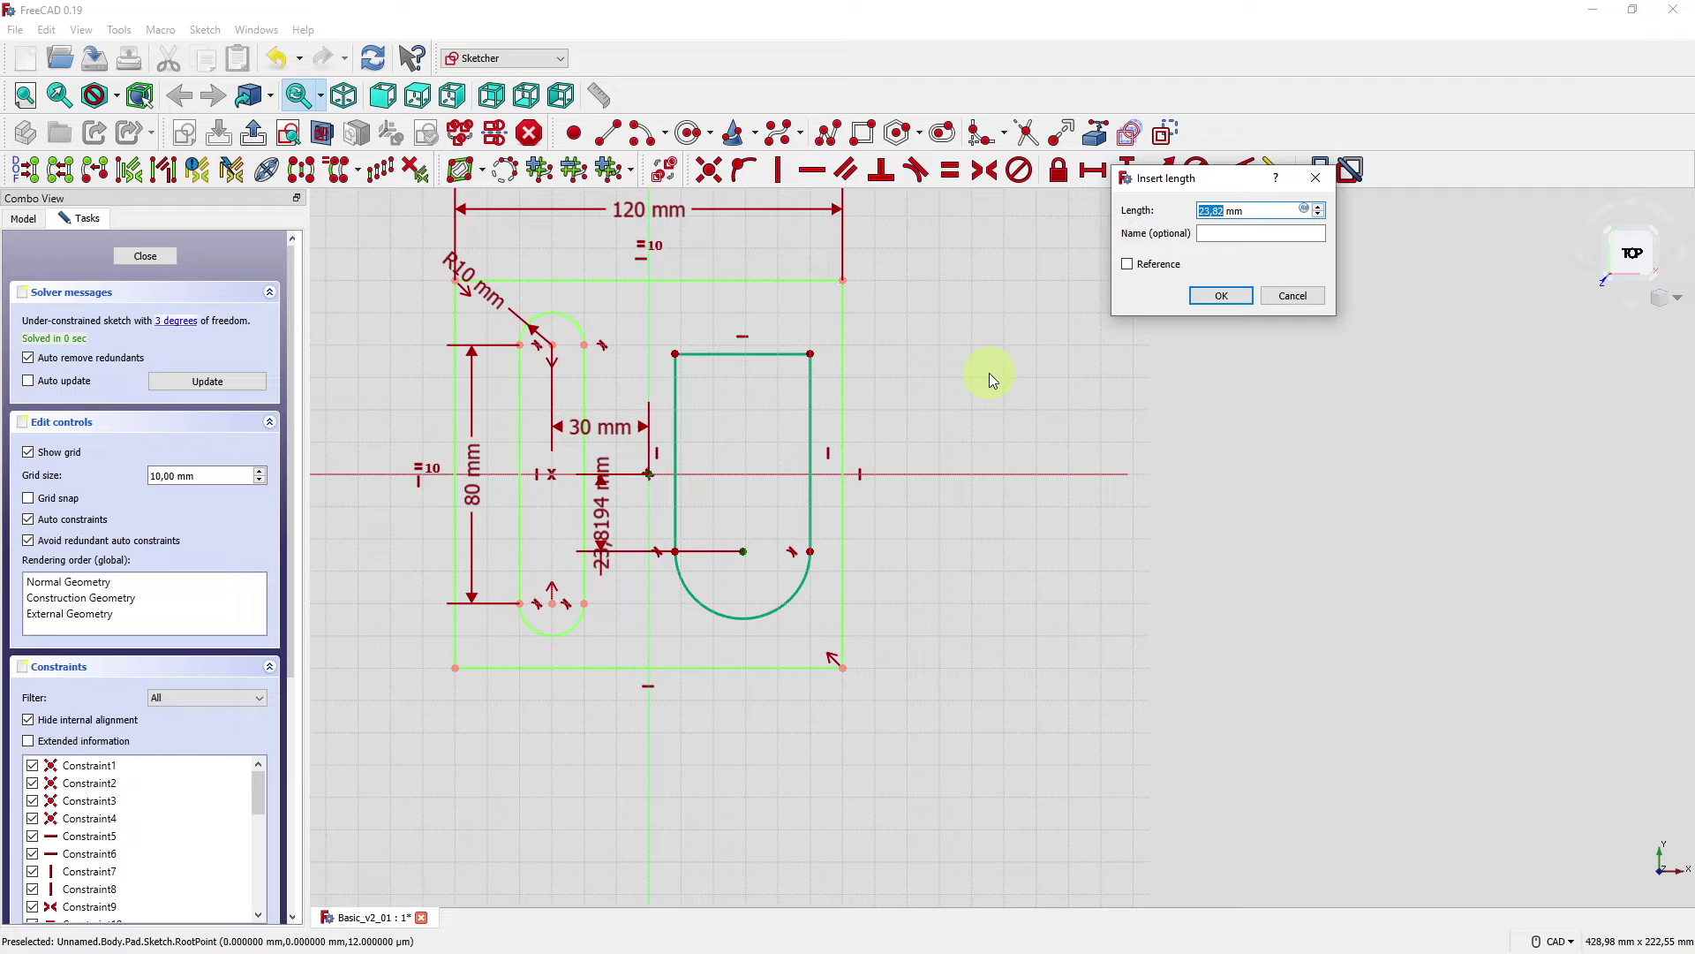
{"action": "type", "text": "20"}
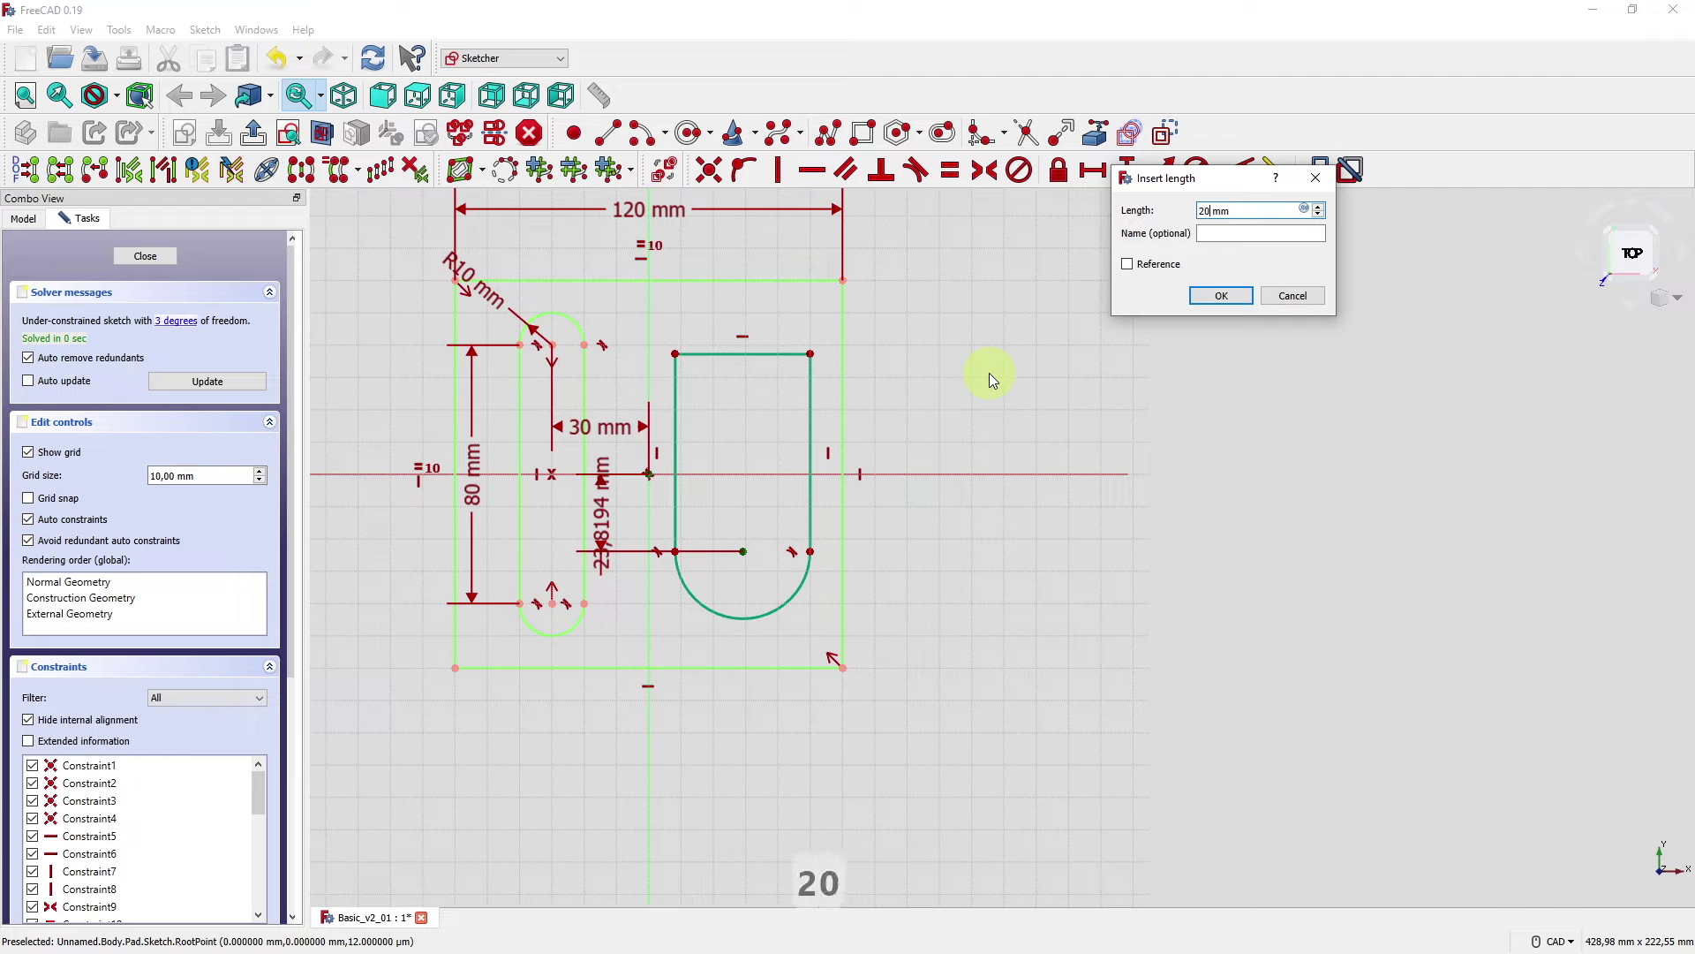
{"action": "left_click", "coordinate": [1219, 296]}
{"action": "mouse_move", "coordinate": [606, 587]}
{"action": "left_mouse_down"}
{"action": "mouse_move", "coordinate": [681, 625]}
{"action": "mouse_move", "coordinate": [965, 635]}
{"action": "left_mouse_up"}
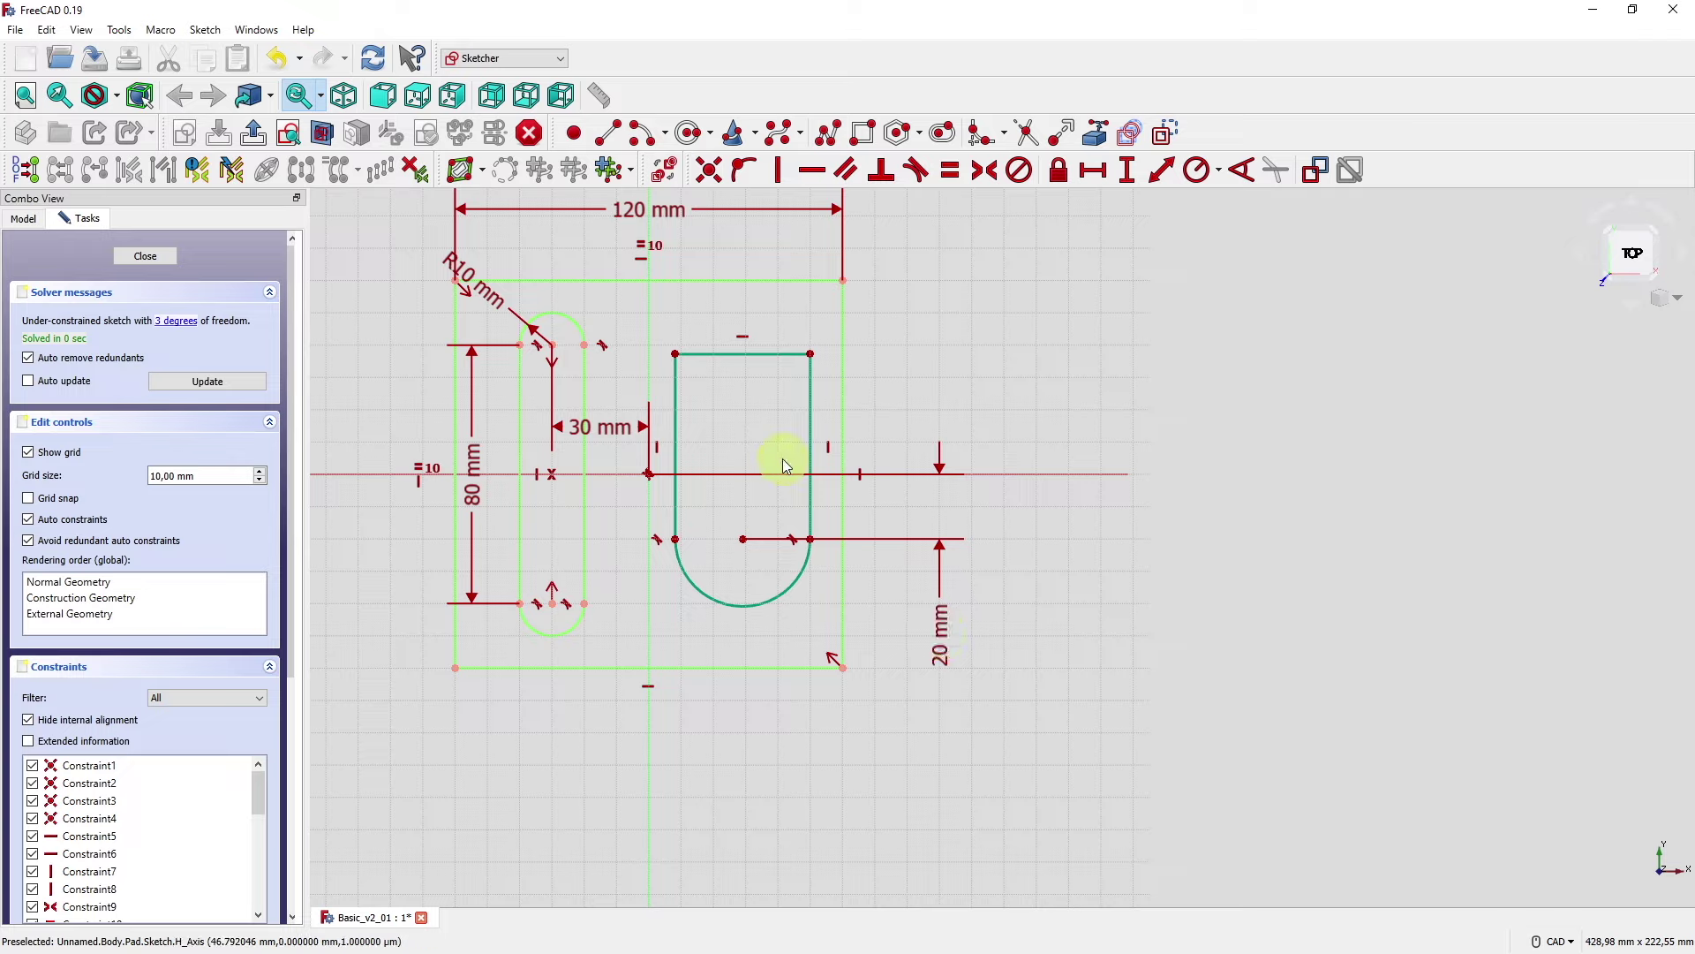
- Set the new profile's arc radius to 25 mm and shift the profile slightly toward the vertical axis
{"action": "left_click", "coordinate": [1197, 170]}
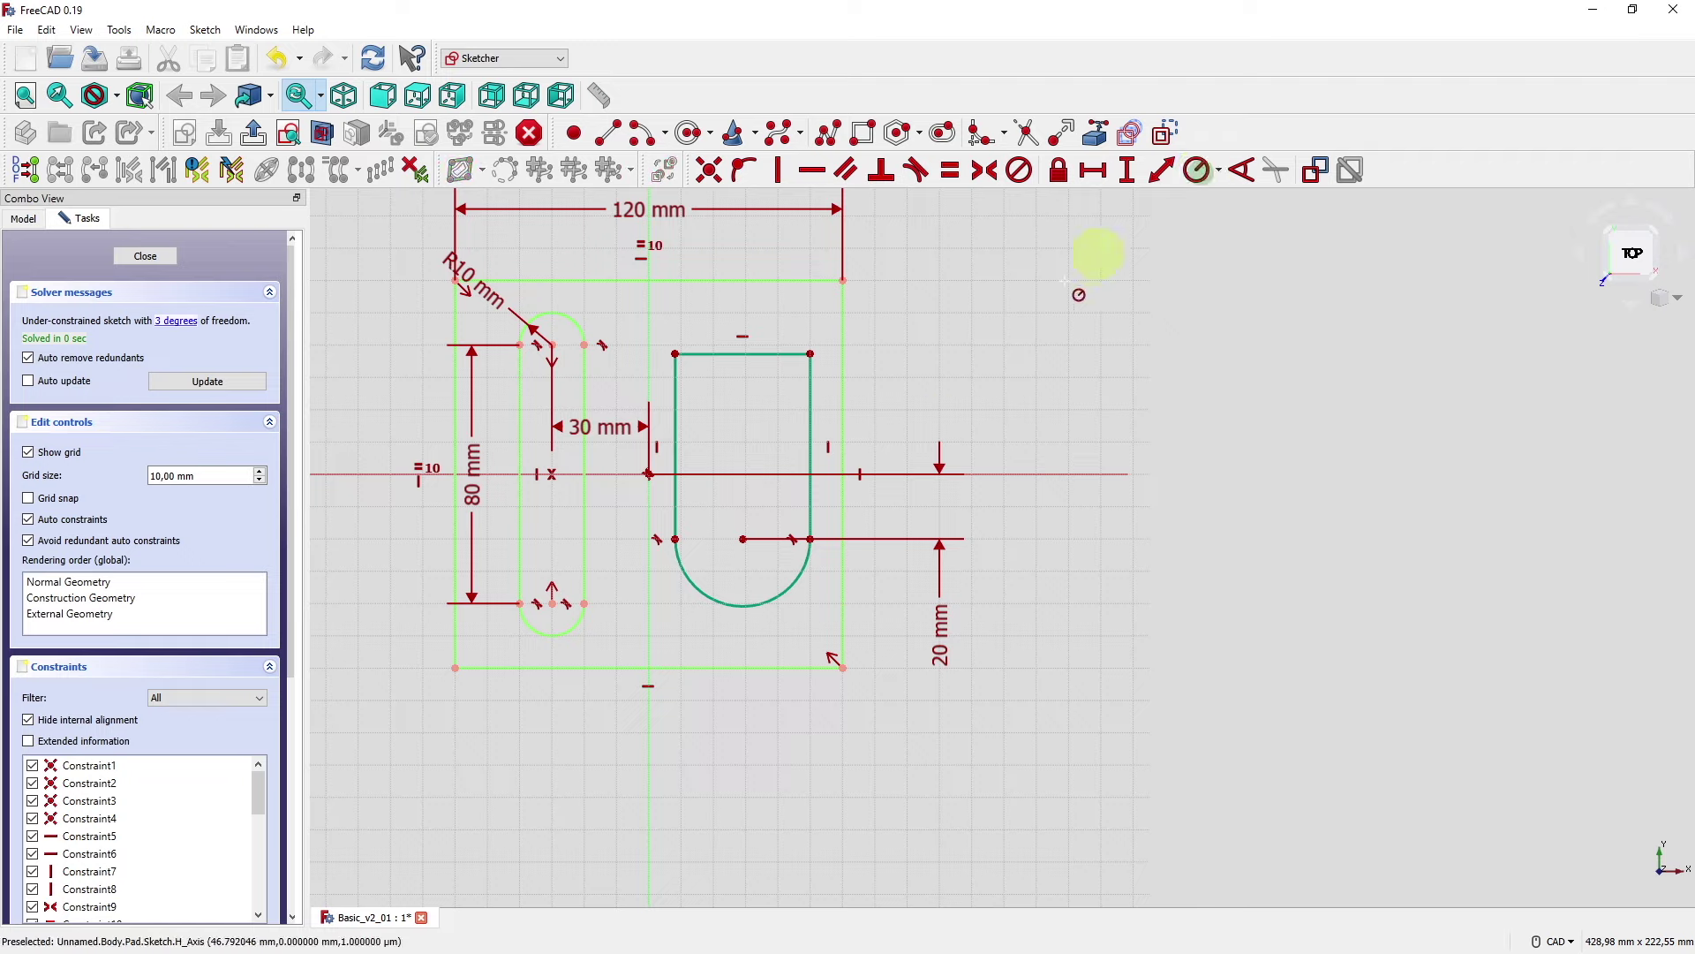
{"action": "left_click", "coordinate": [787, 593]}
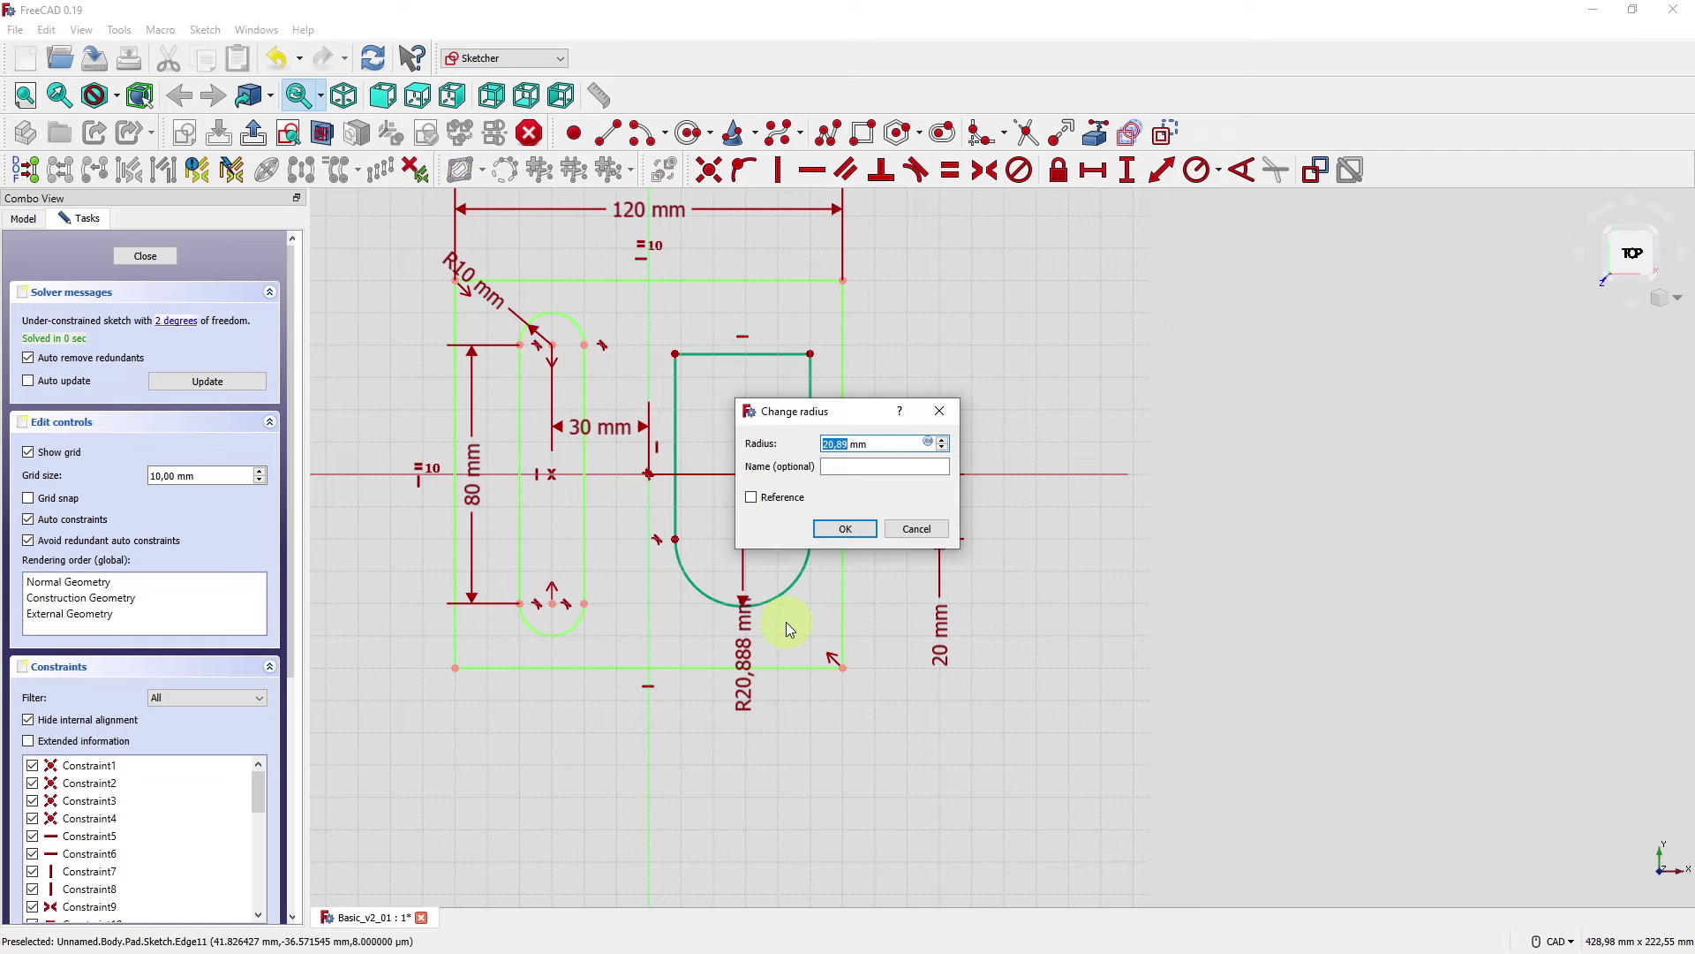
{"action": "type", "text": "25"}
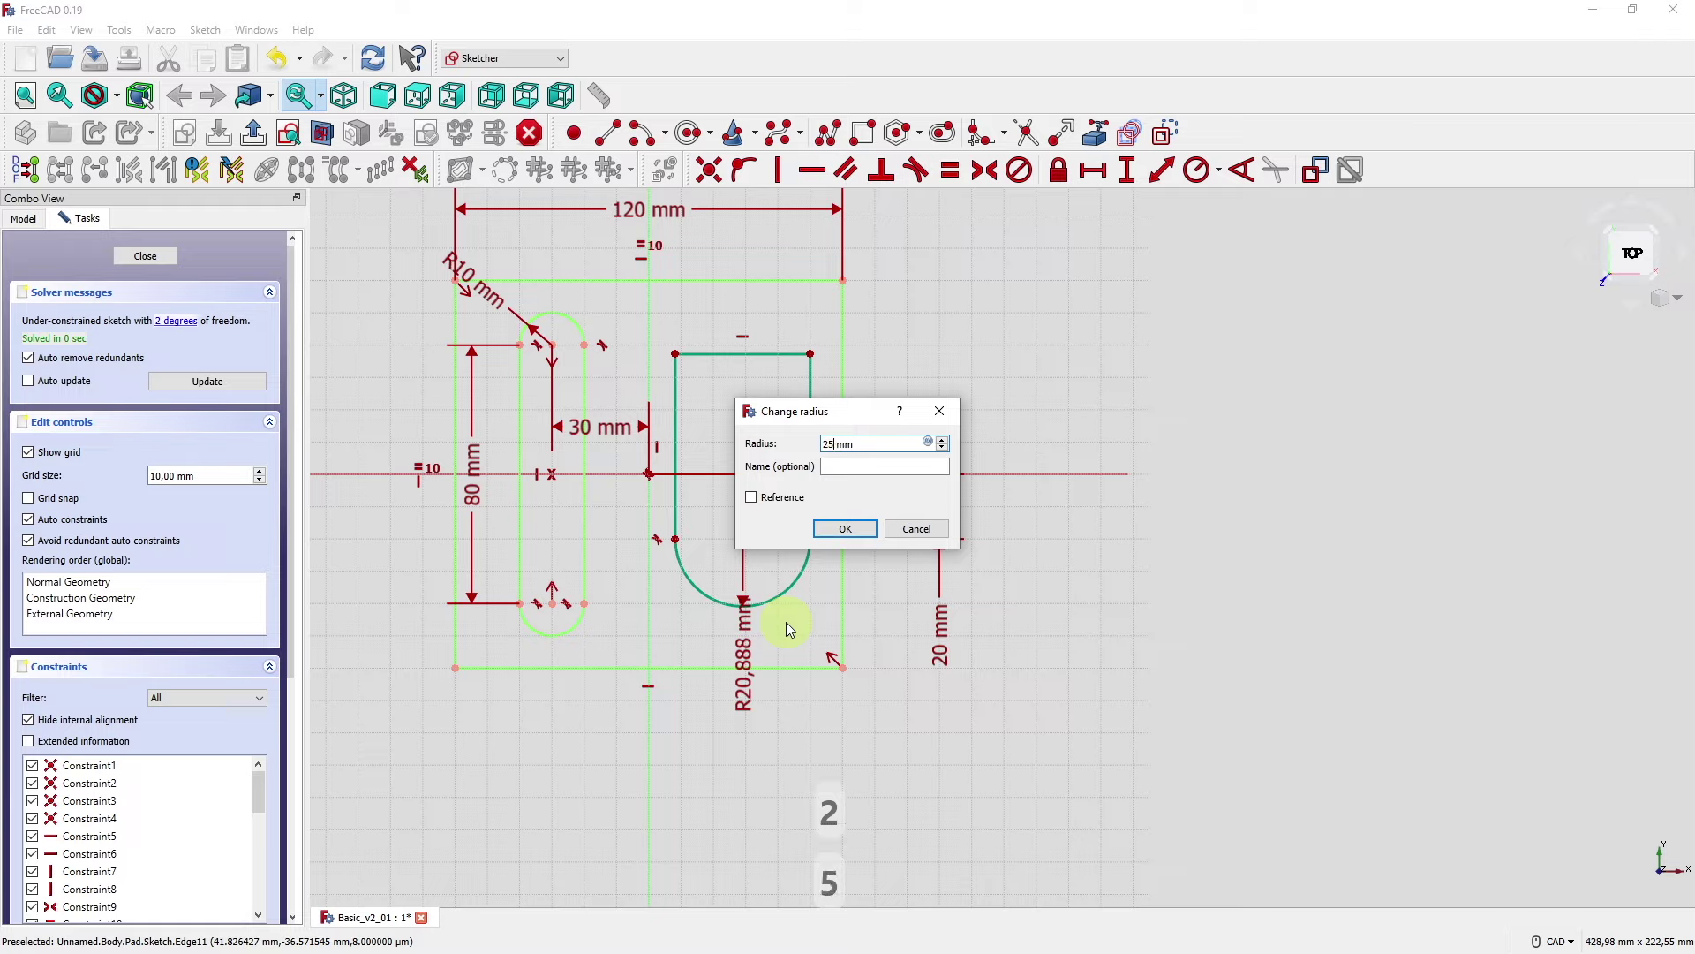
{"action": "left_click", "coordinate": [834, 528]}
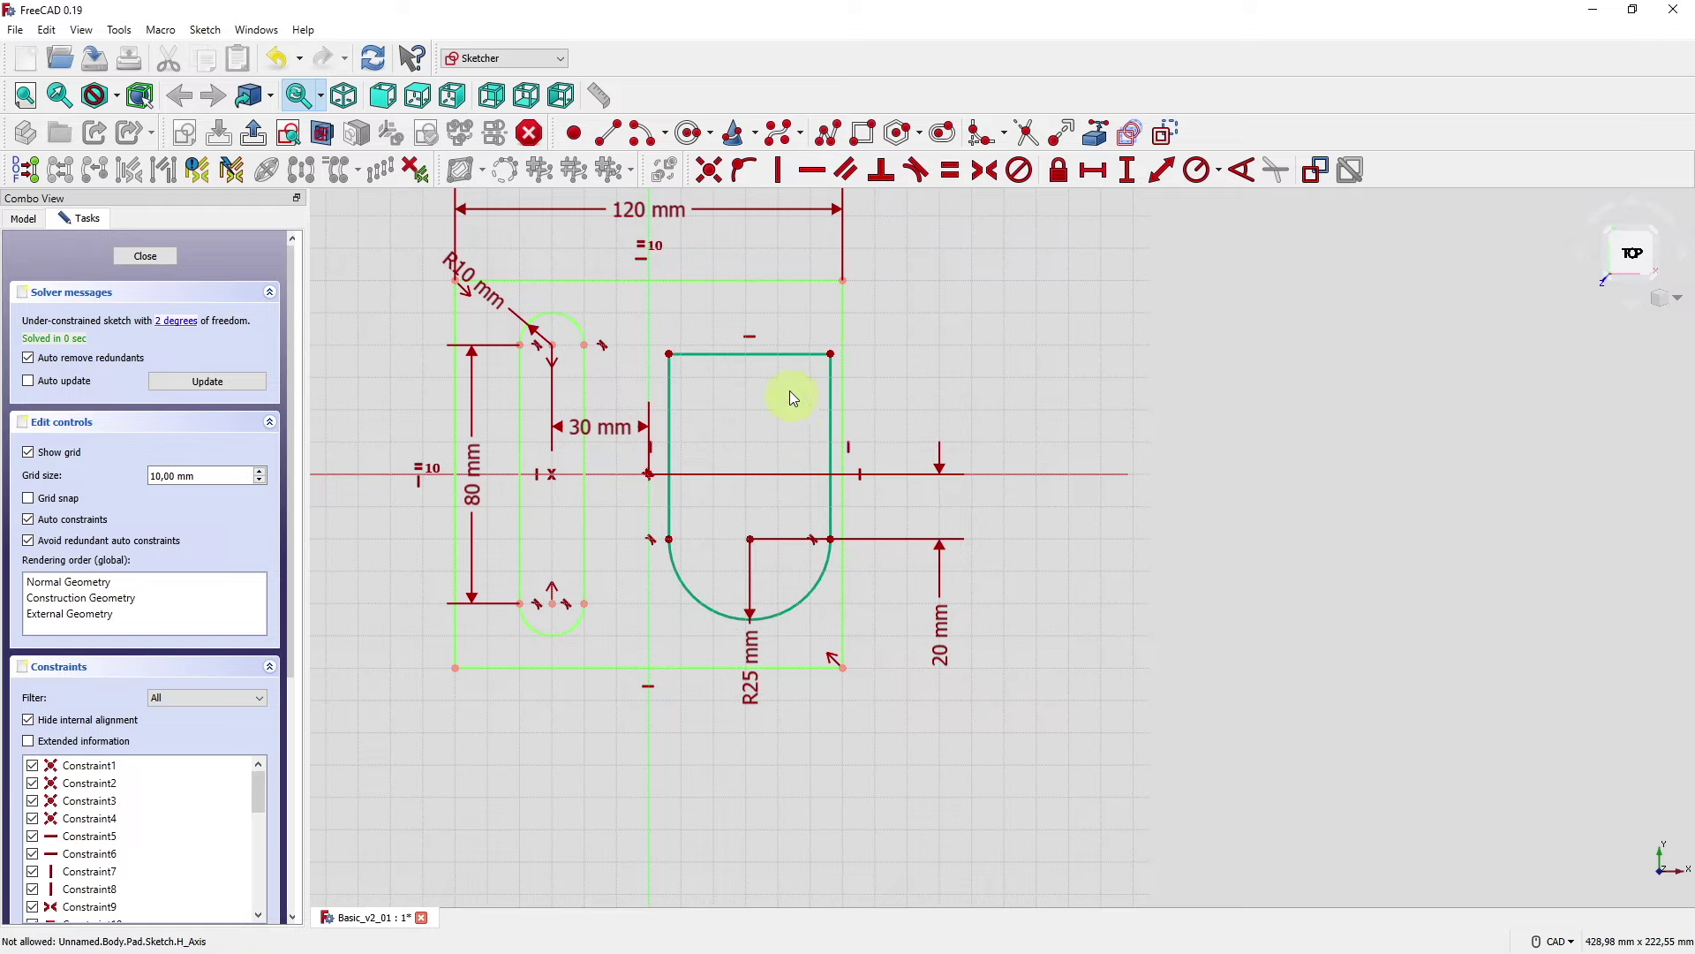
{"action": "mouse_move", "coordinate": [785, 369]}
{"action": "left_mouse_down"}
{"action": "mouse_move", "coordinate": [770, 362]}
{"action": "mouse_move", "coordinate": [835, 367]}
{"action": "mouse_move", "coordinate": [770, 337]}
{"action": "mouse_move", "coordinate": [939, 345]}
{"action": "mouse_move", "coordinate": [769, 360]}
{"action": "mouse_move", "coordinate": [768, 495]}
{"action": "mouse_move", "coordinate": [771, 309]}
{"action": "mouse_move", "coordinate": [769, 379]}
{"action": "mouse_move", "coordinate": [774, 360]}
{"action": "left_mouse_up"}
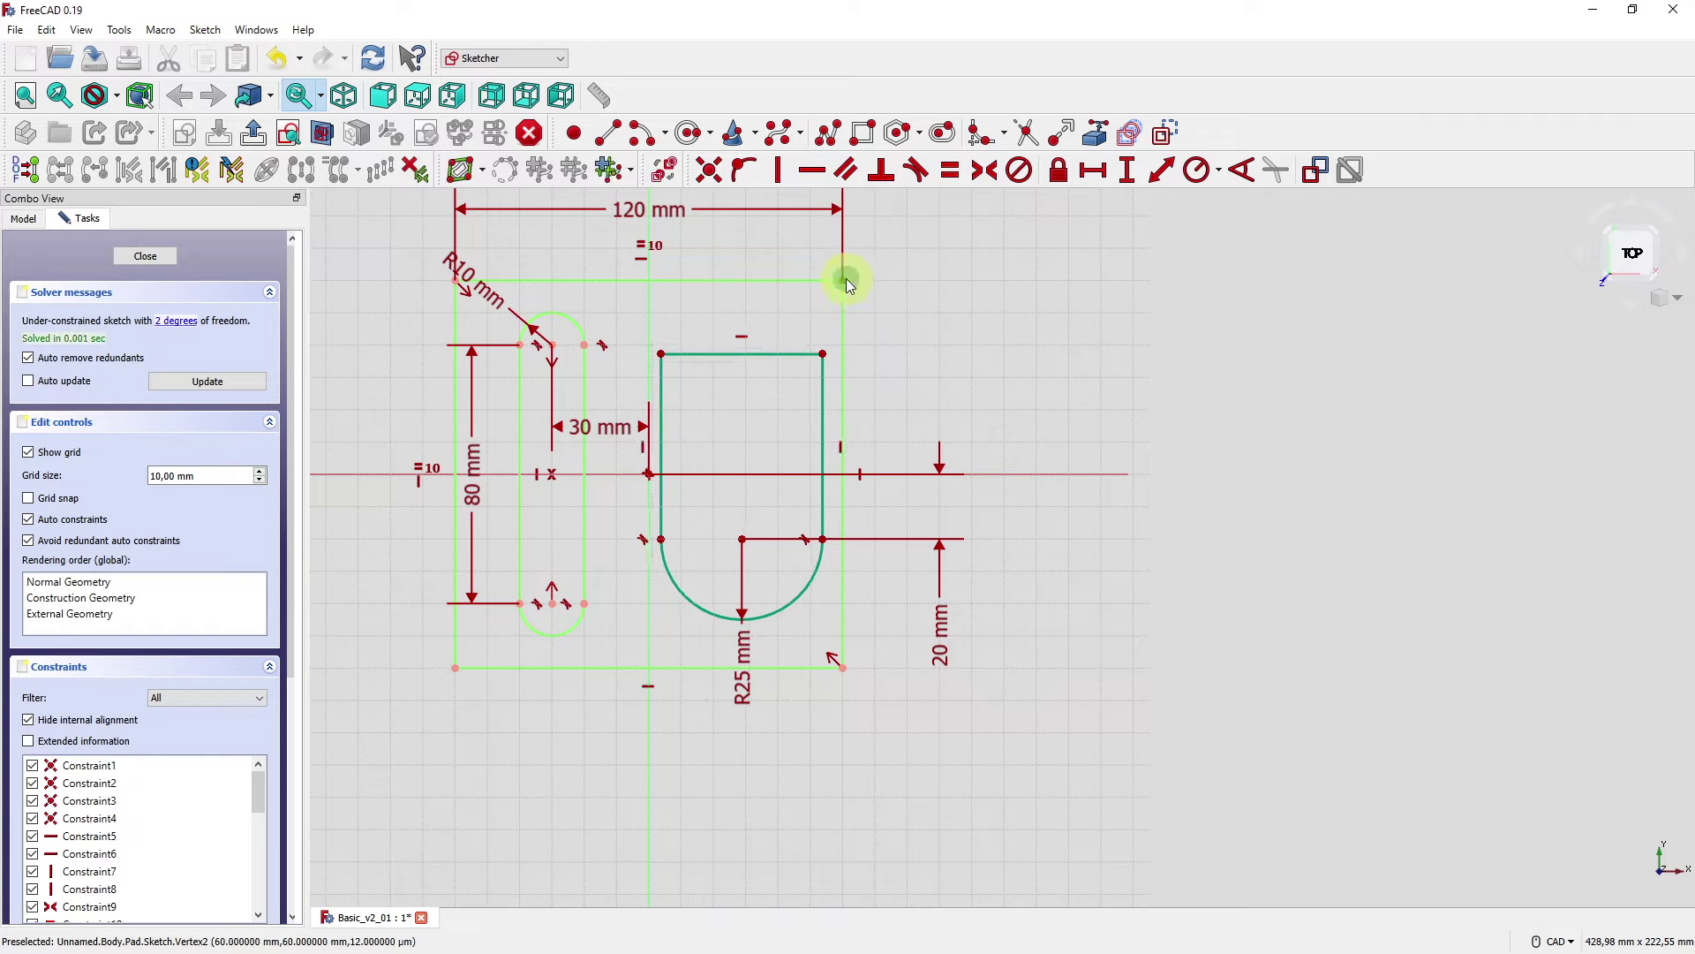
- Constrain the vertical distance between the square's upper right corner and the profile's upper right corner to 15 mm
{"action": "left_click", "coordinate": [823, 352]}
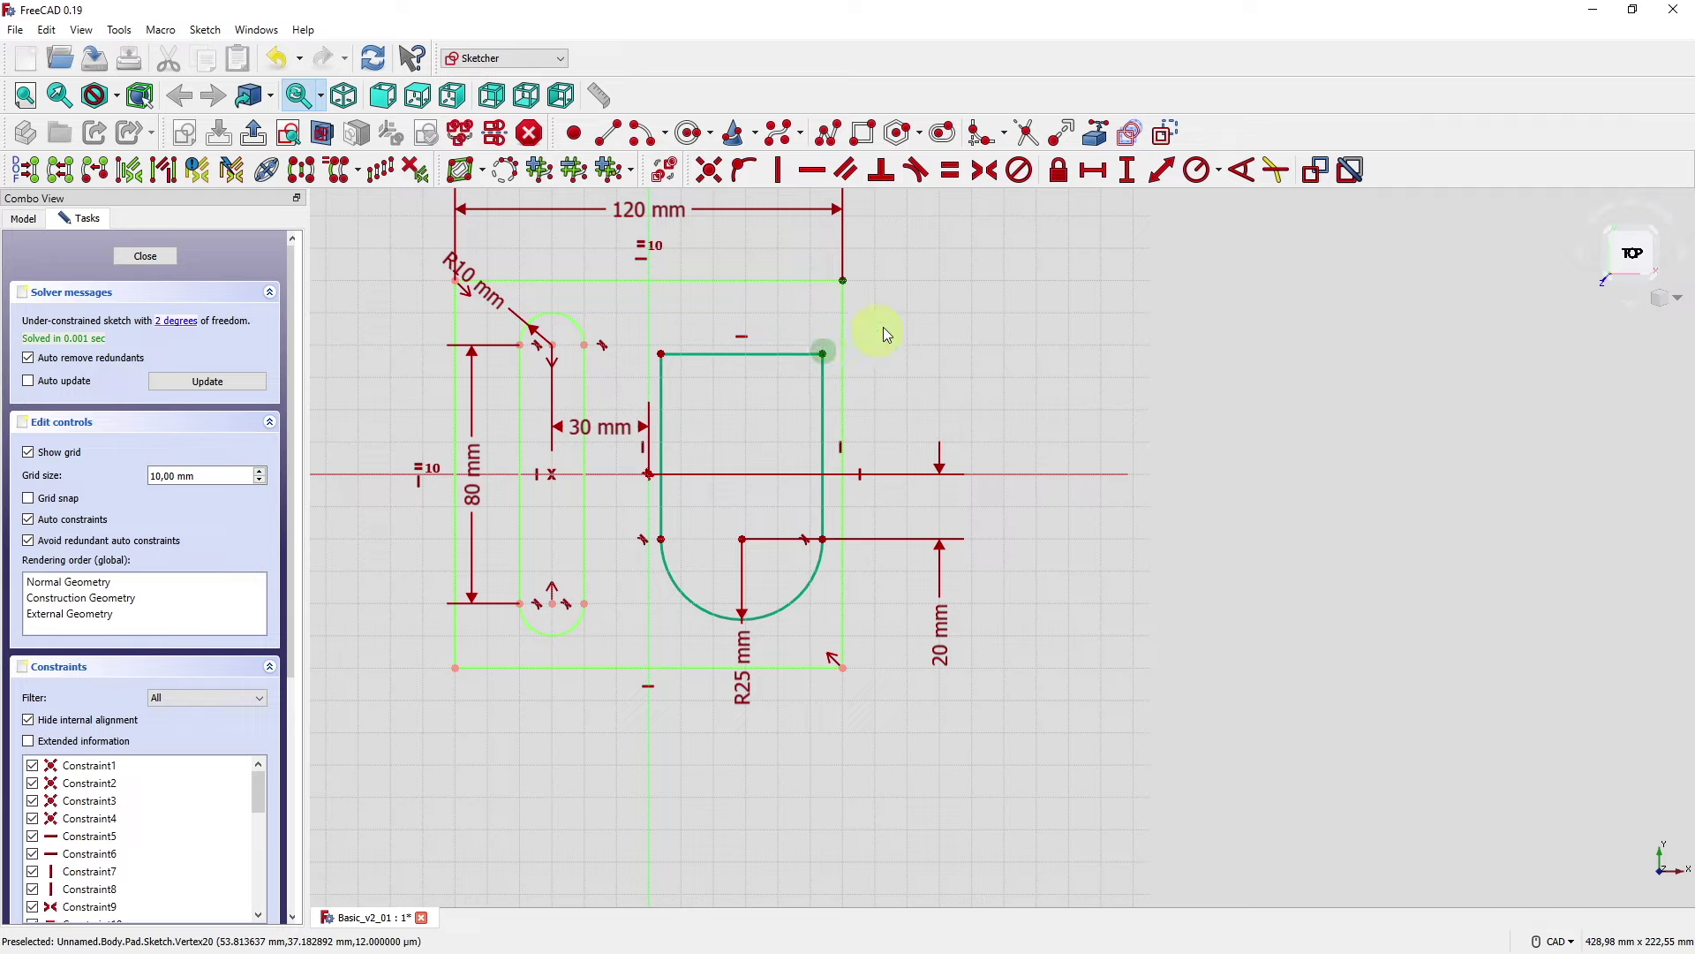
{"action": "left_click", "coordinate": [1126, 169]}
{"action": "type", "text": "15"}
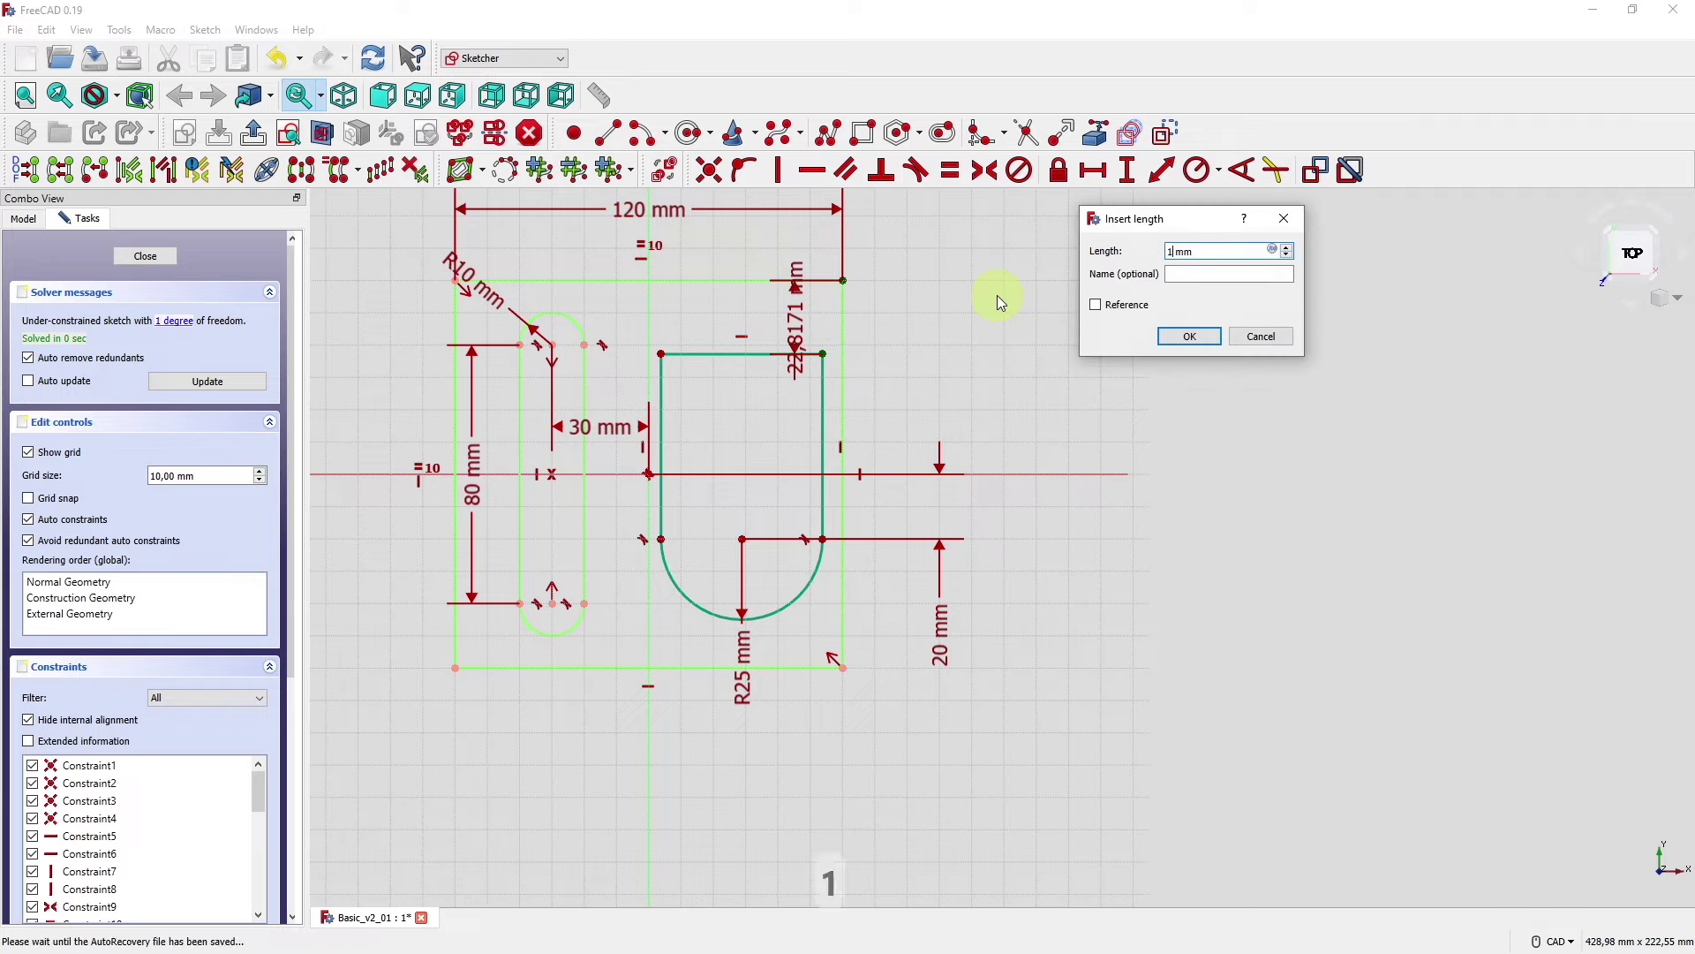
{"action": "left_click", "coordinate": [1215, 335]}
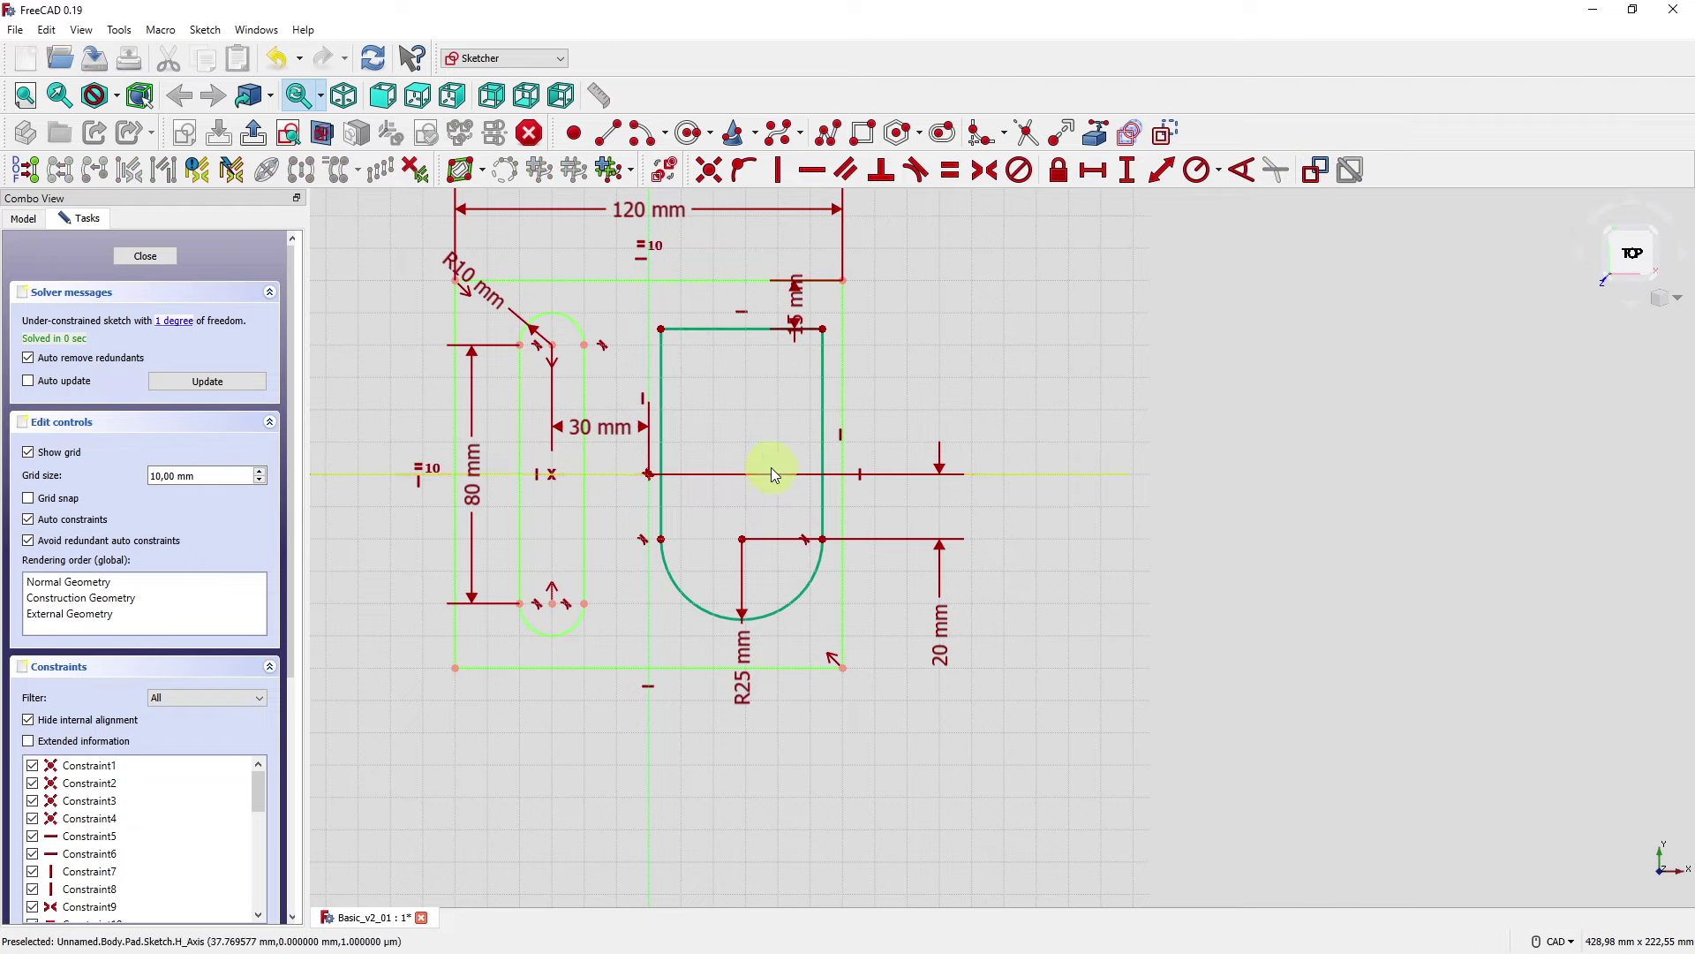
- Constrain the origin to lie on the new profile's left vertical line with a point-on-object constraint
{"action": "left_click", "coordinate": [664, 444]}
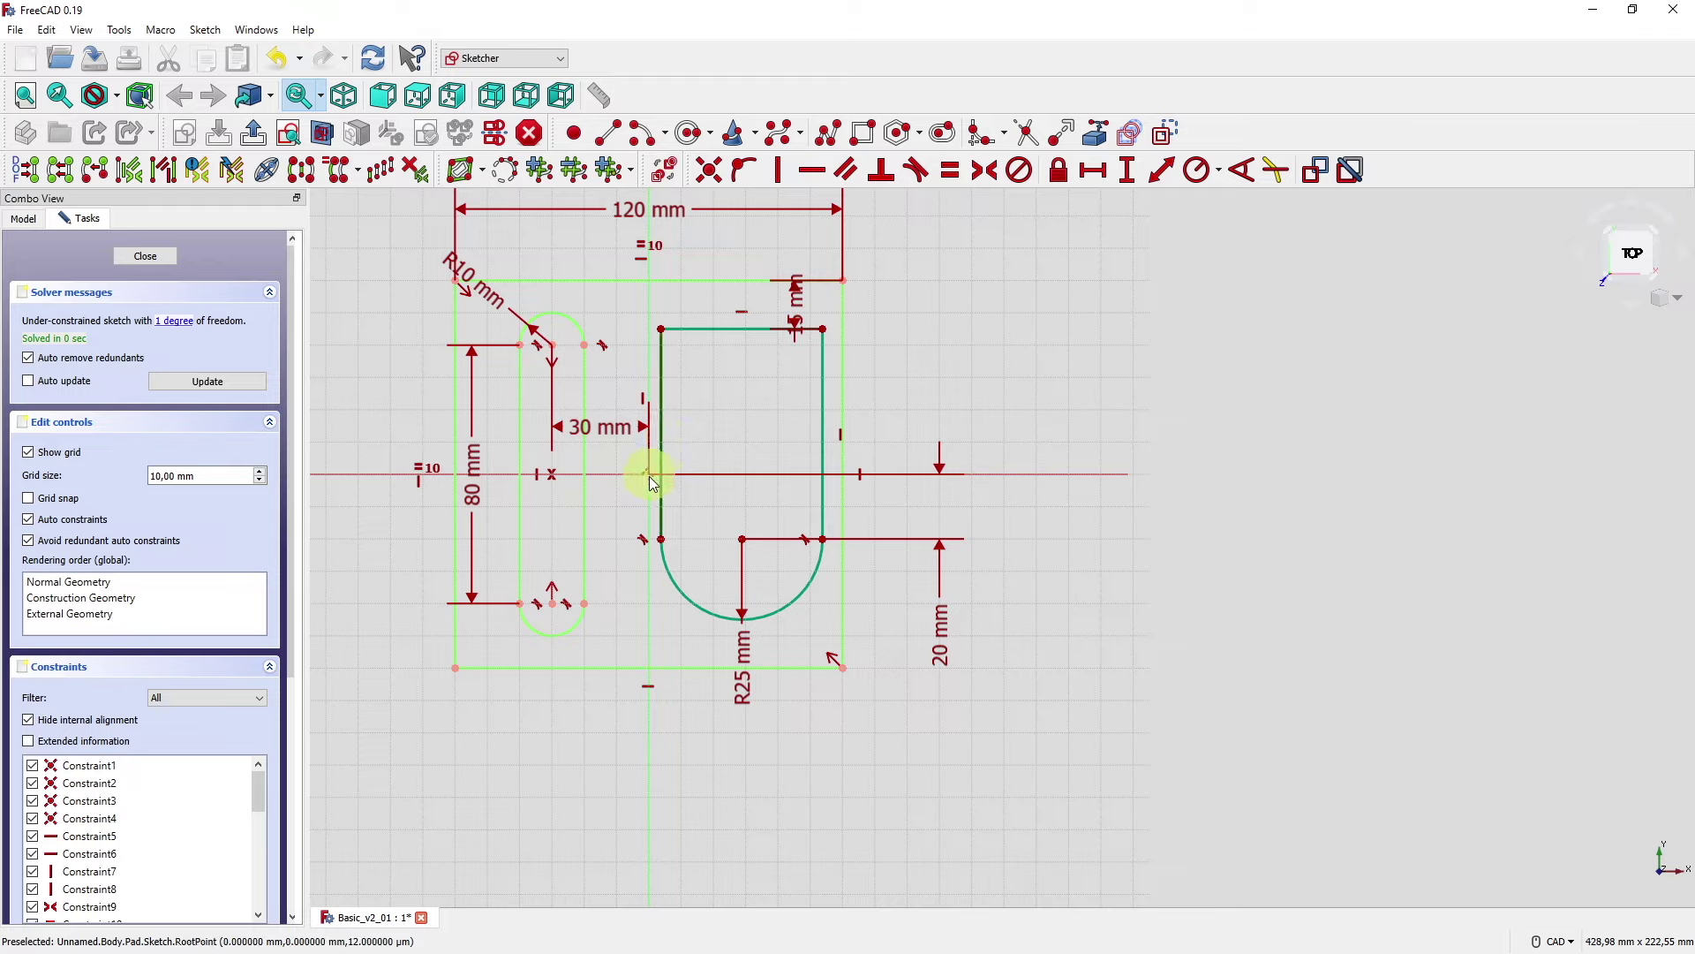
{"action": "left_click", "coordinate": [651, 475]}
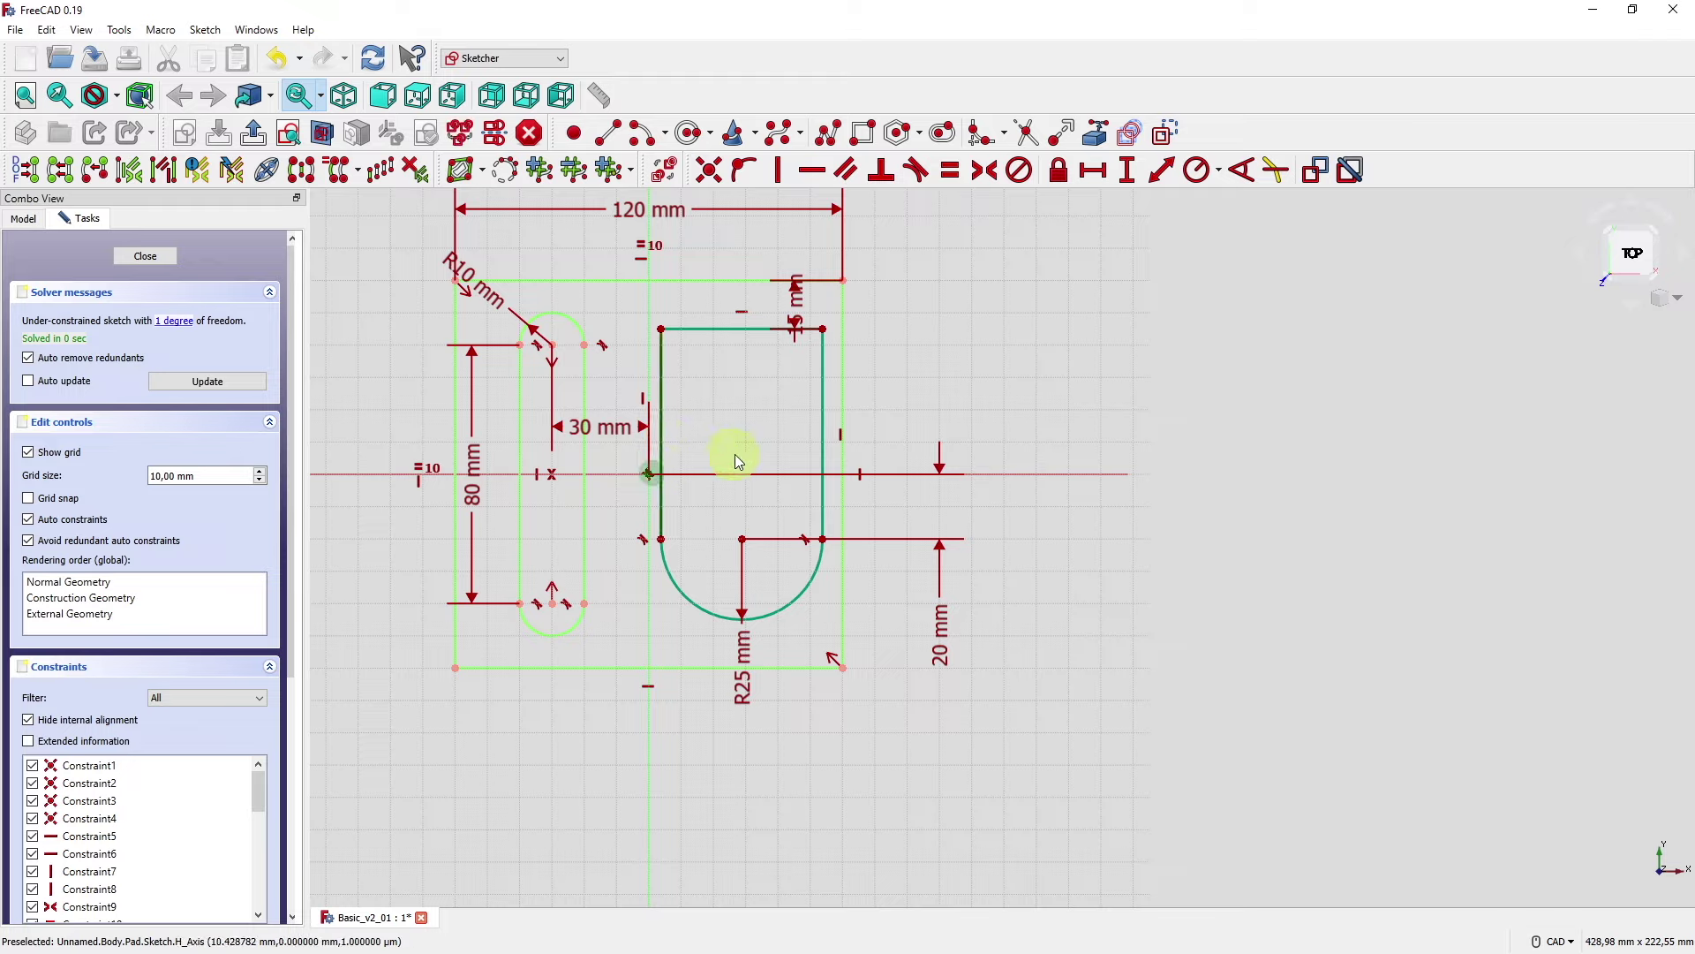
{"action": "left_click", "coordinate": [744, 171]}
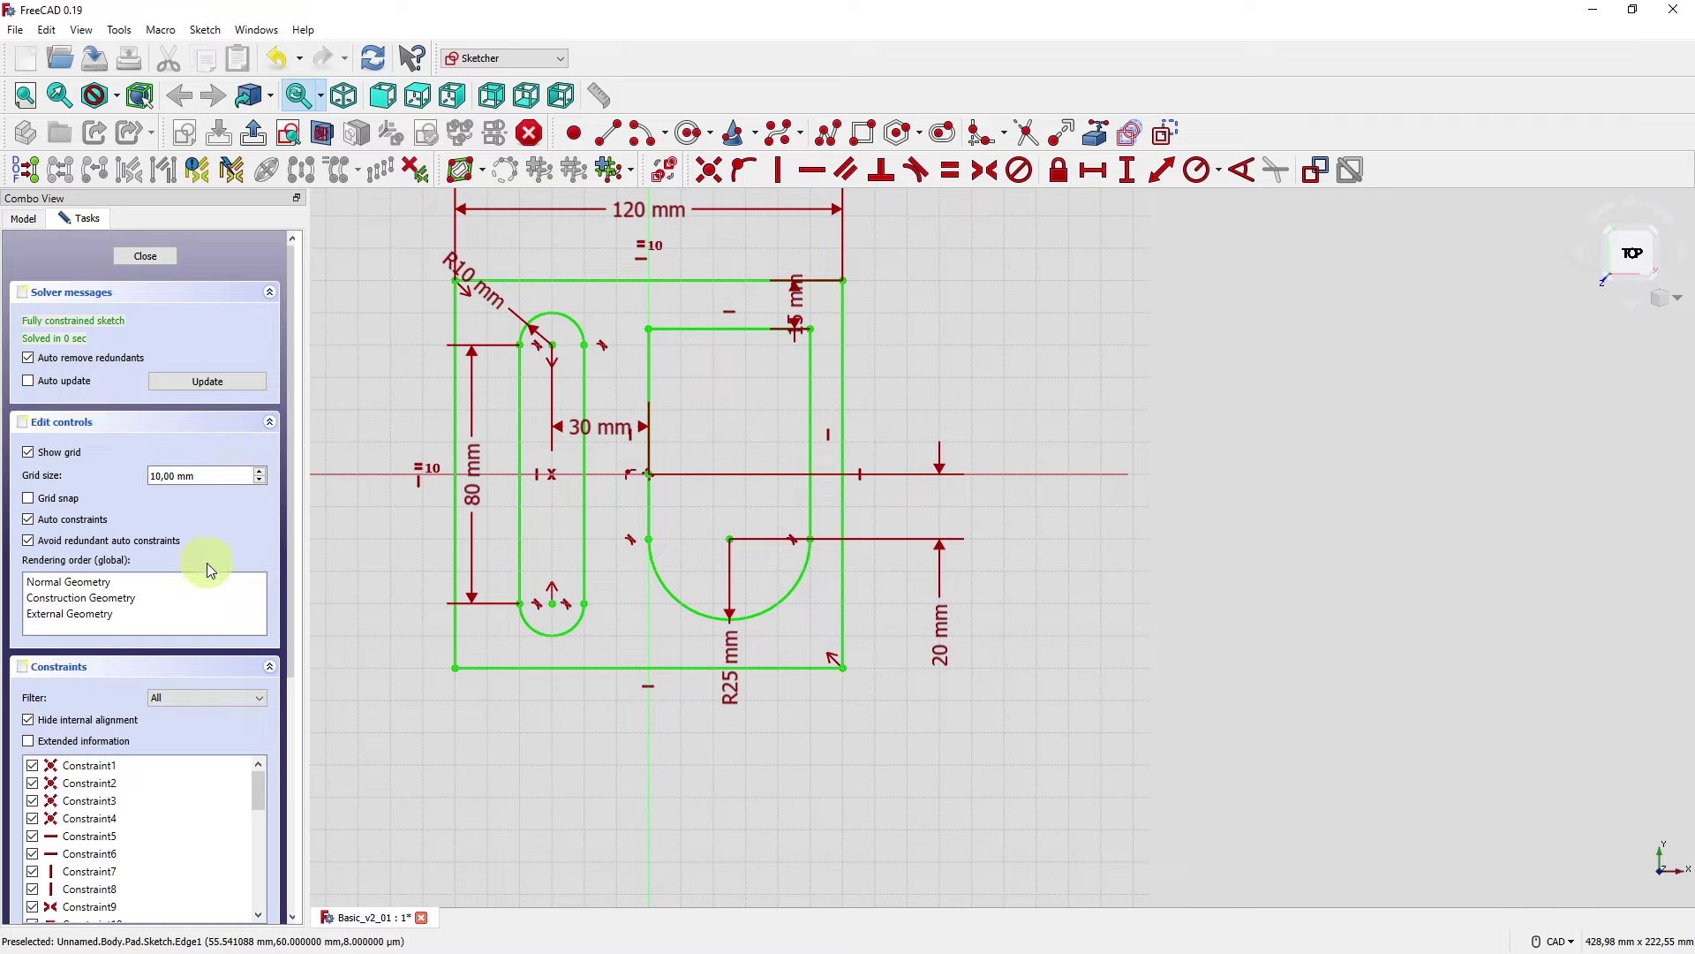
- Review the sketch's lists of constraints and elements, and close the sketch
{"action": "scroll", "coordinate": [206, 563], "scroll_direction": "down", "scroll_amount": 4}
{"action": "scroll", "coordinate": [251, 682], "scroll_direction": "down", "scroll_amount": 7}
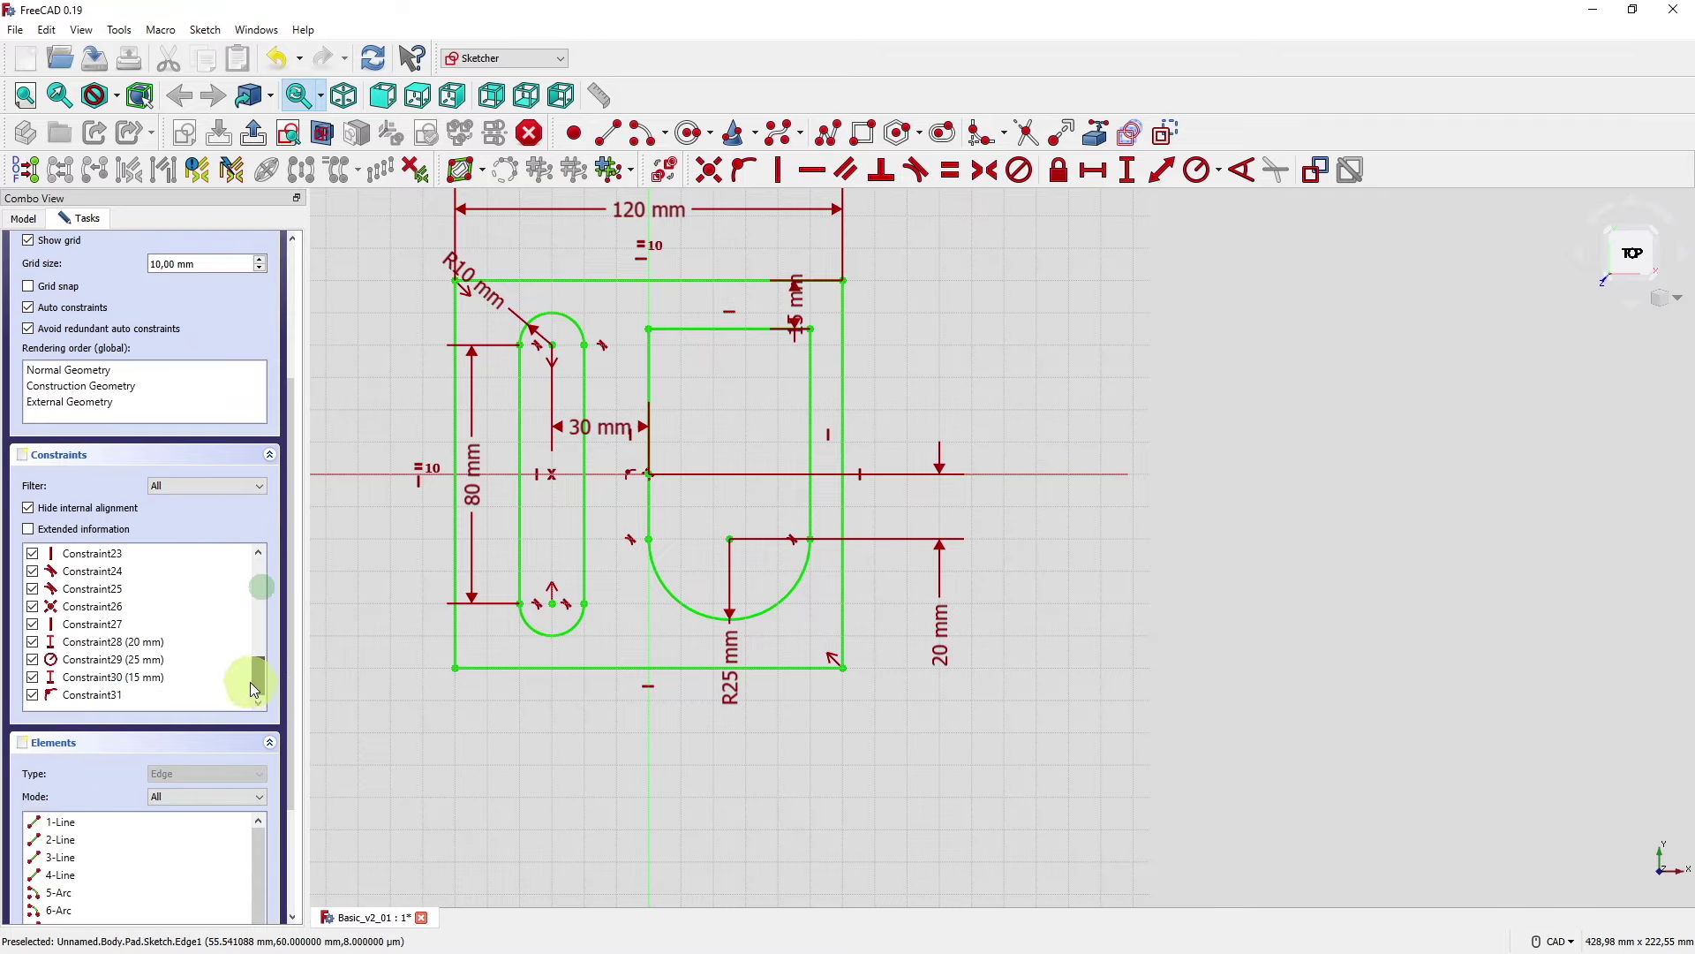
{"action": "left_click_drag", "start_coordinate": [251, 678], "coordinate": [257, 572]}
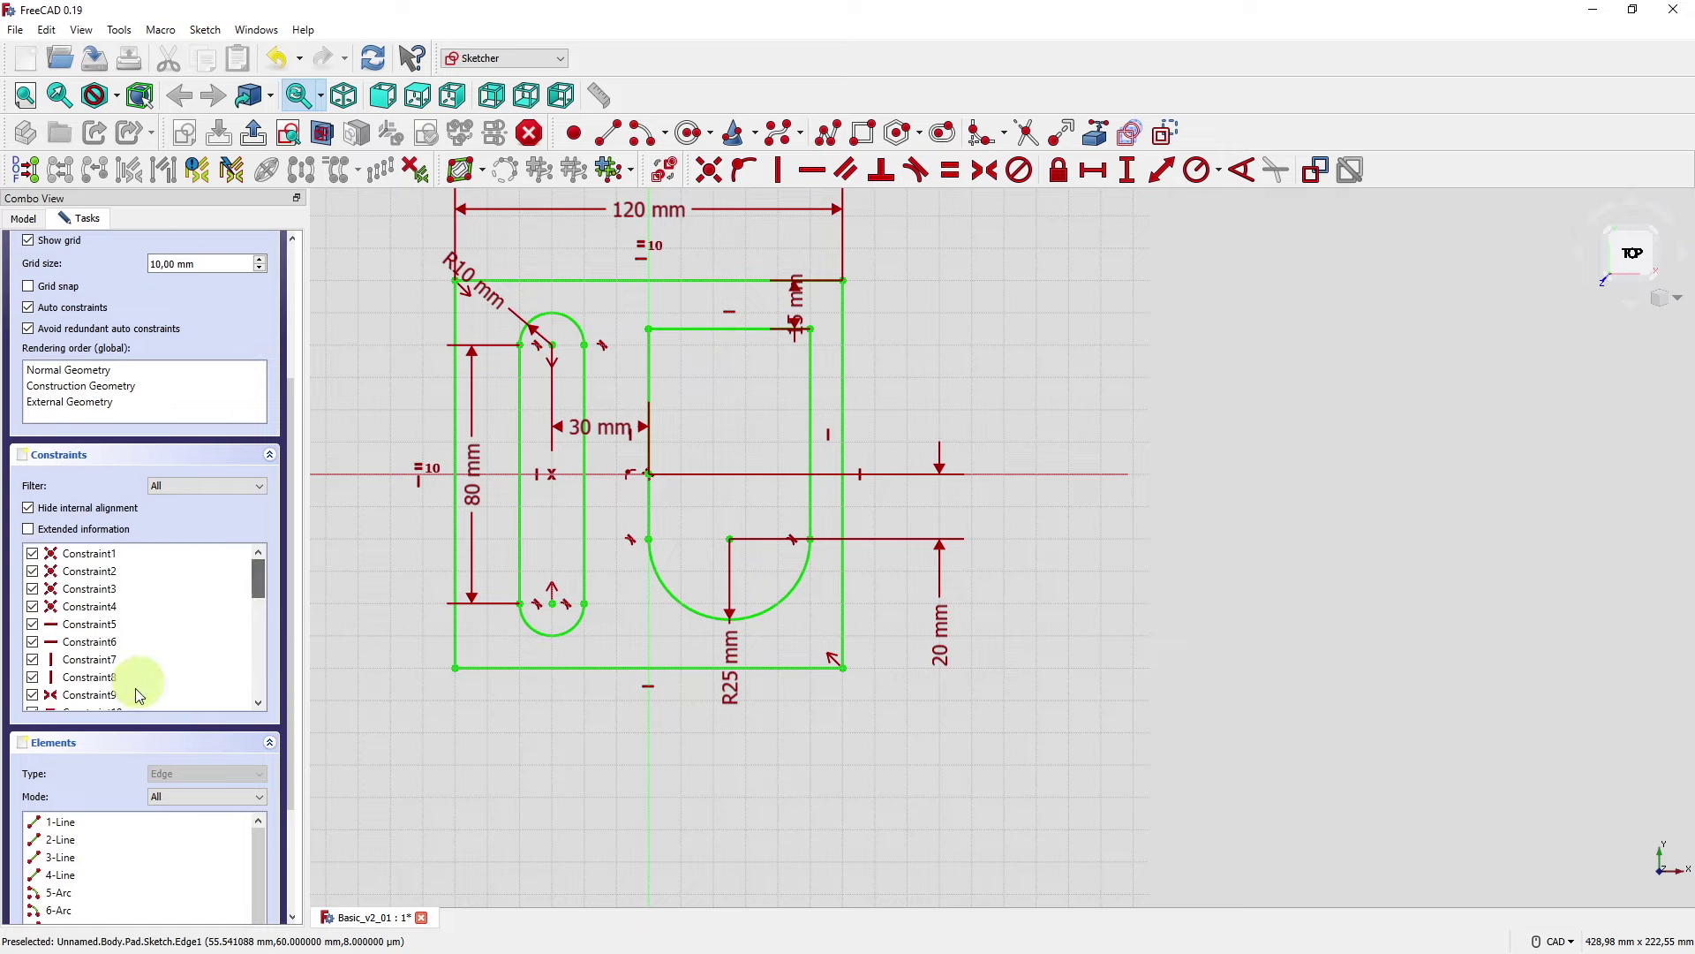
{"action": "scroll", "coordinate": [124, 710], "scroll_direction": "down", "scroll_amount": 2}
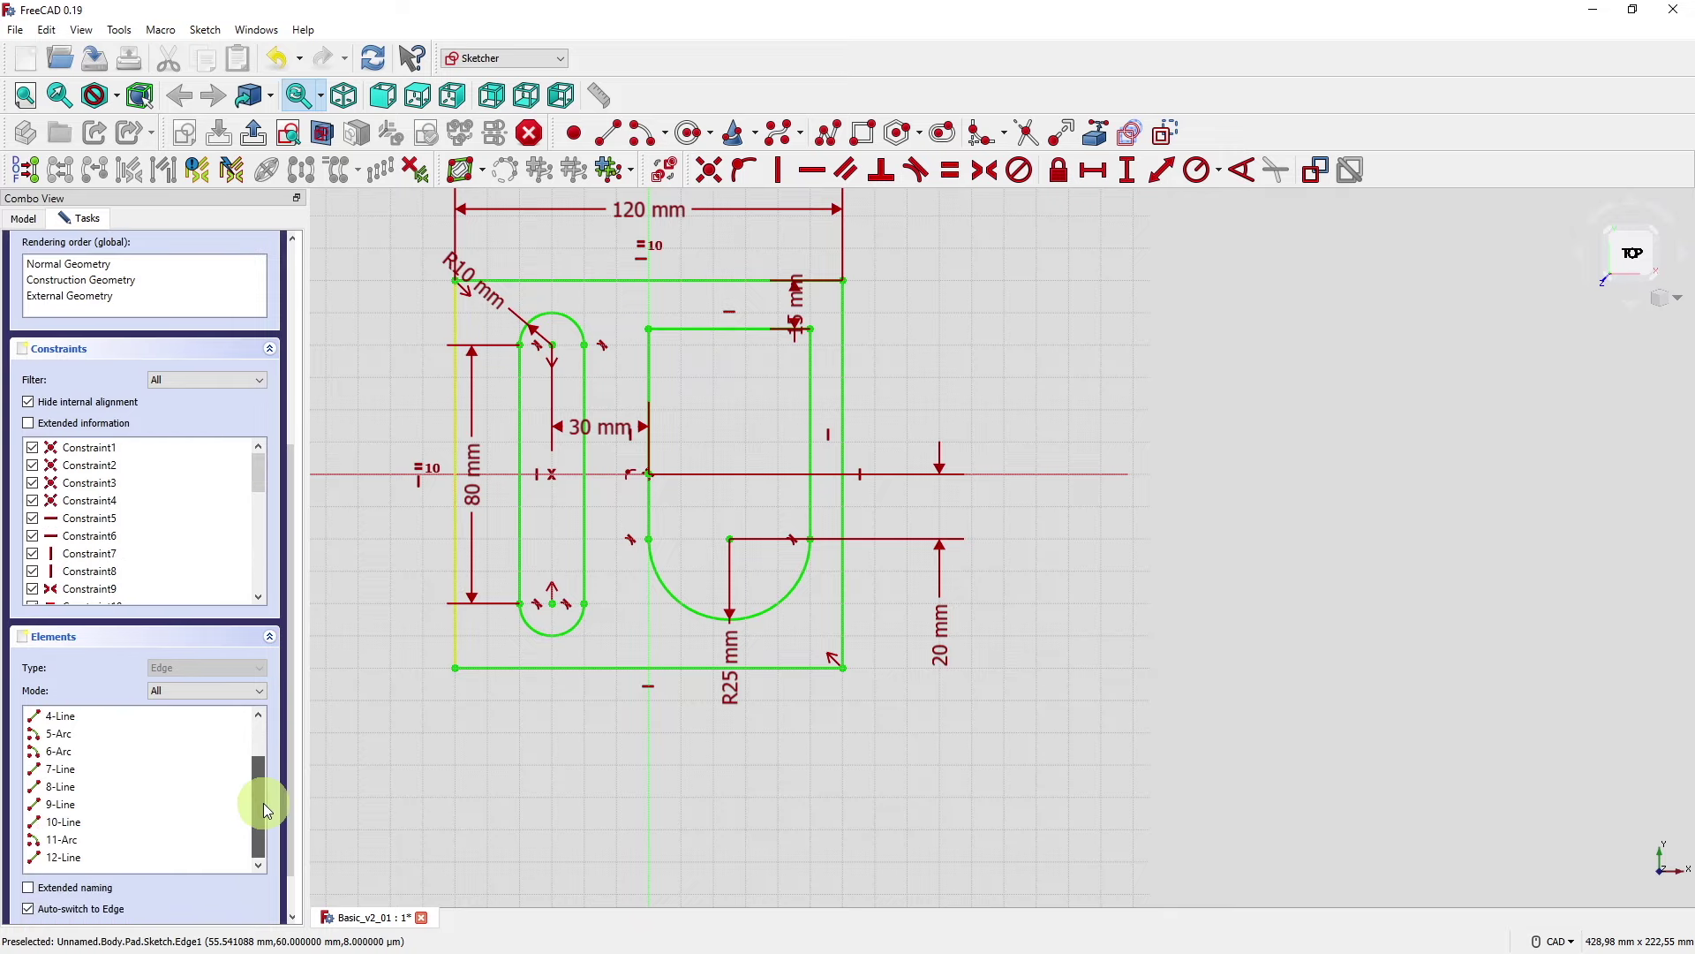
{"action": "middle_click_drag", "start_coordinate": [1047, 437], "coordinate": [1211, 537]}
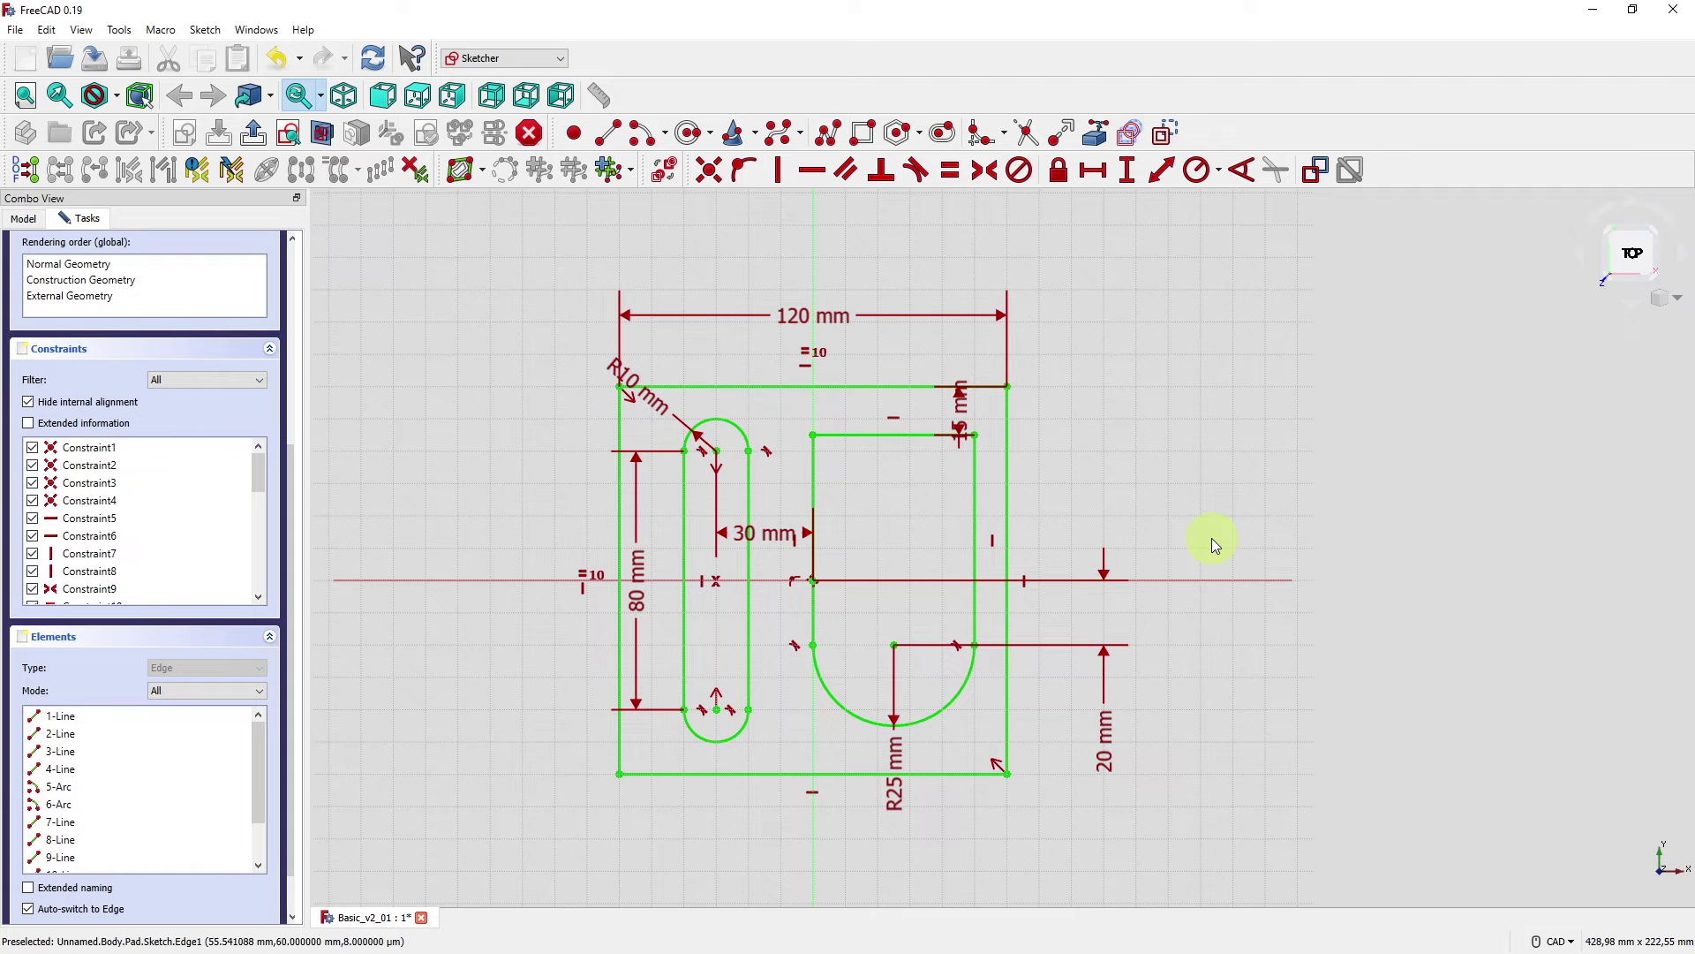
{"action": "scroll", "coordinate": [344, 452], "scroll_direction": "up", "scroll_amount": 2}
{"action": "scroll", "coordinate": [219, 410], "scroll_direction": "up", "scroll_amount": 6}
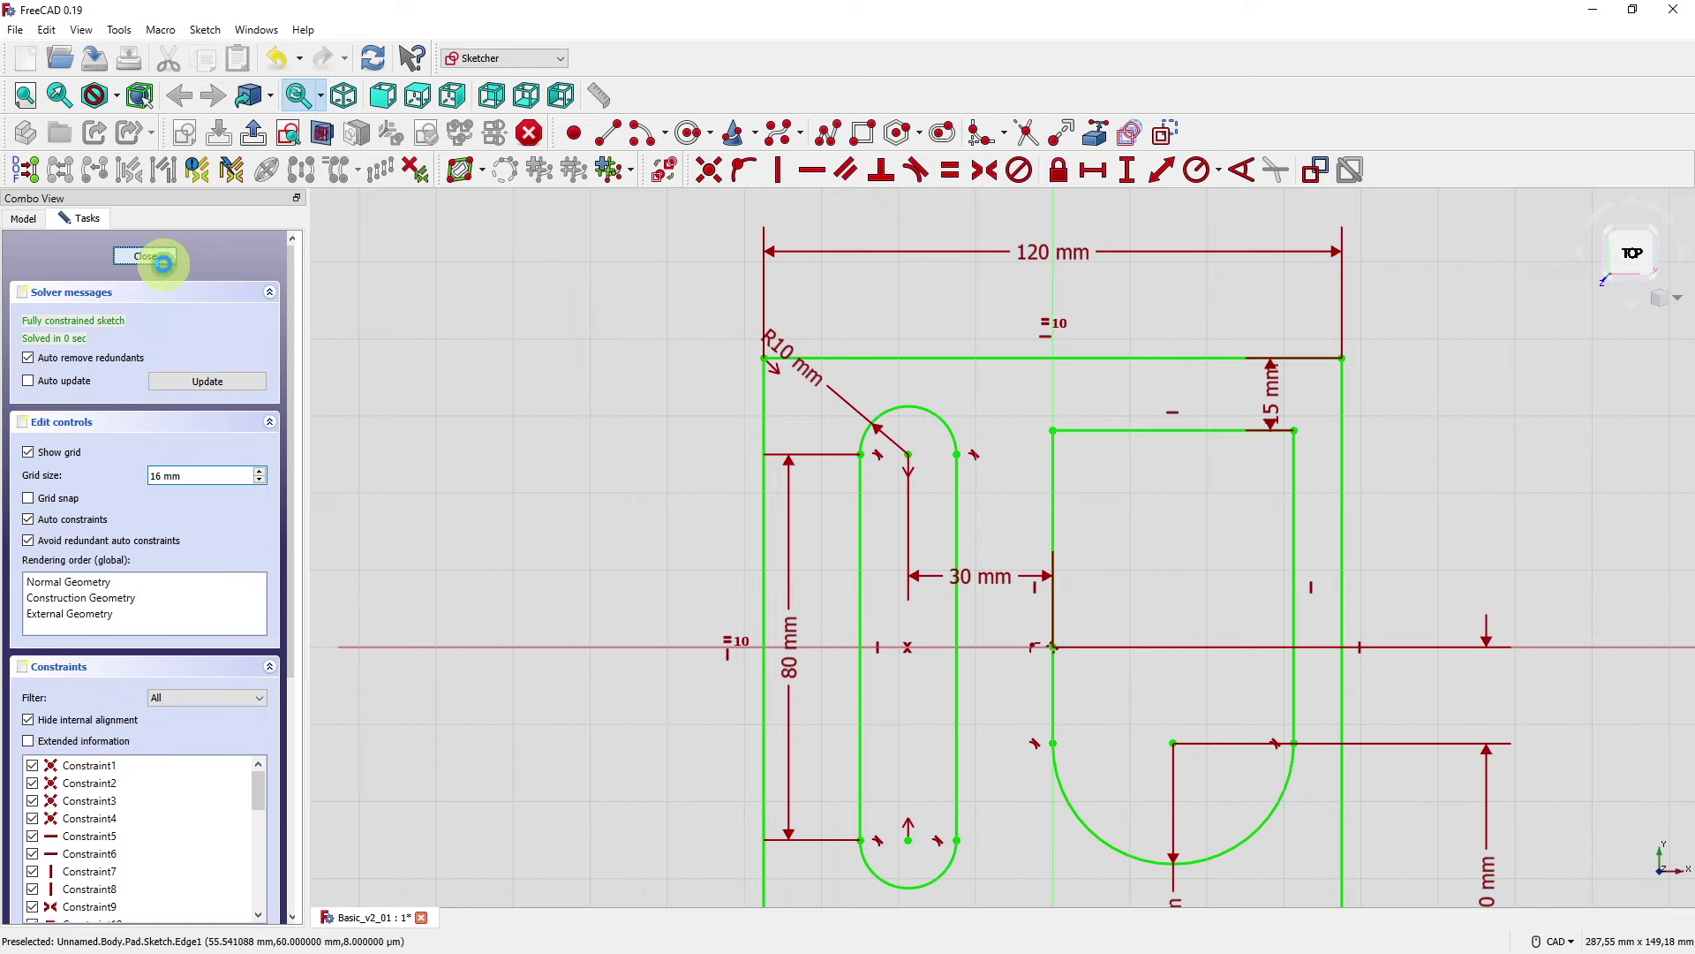
{"action": "left_click", "coordinate": [164, 263]}
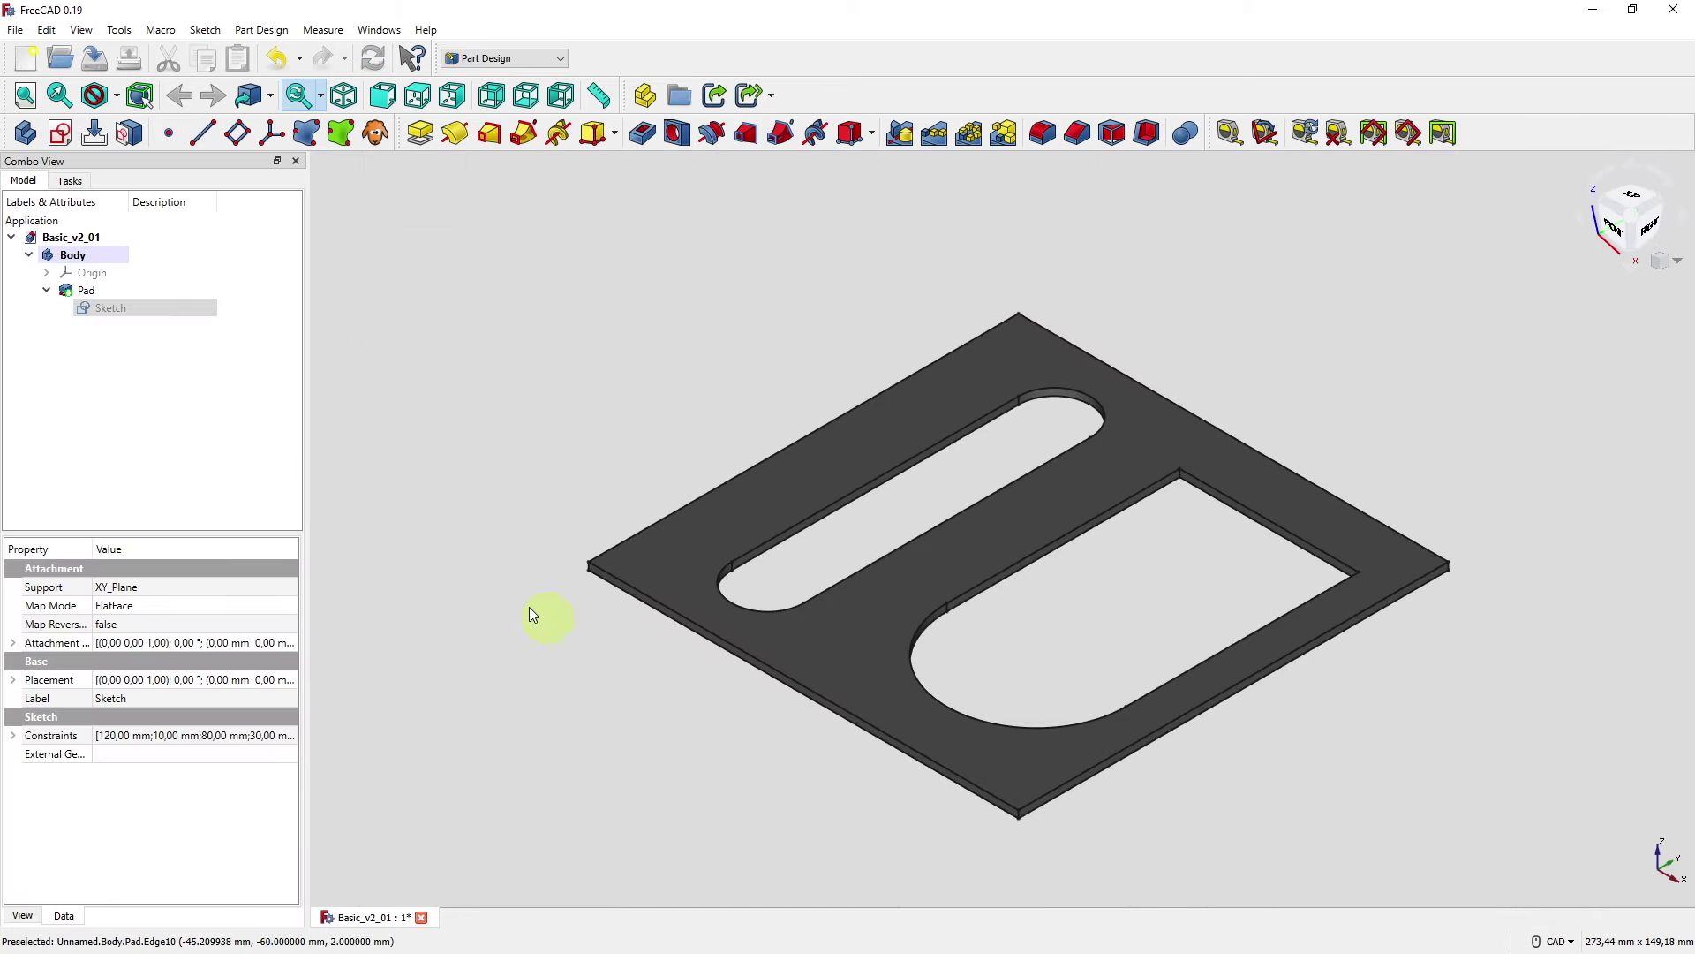
- Reopen the pad's sketch, move the slot's radius label closer to its arc, and name that radius constraint slotr
{"action": "double_click", "coordinate": [111, 314]}
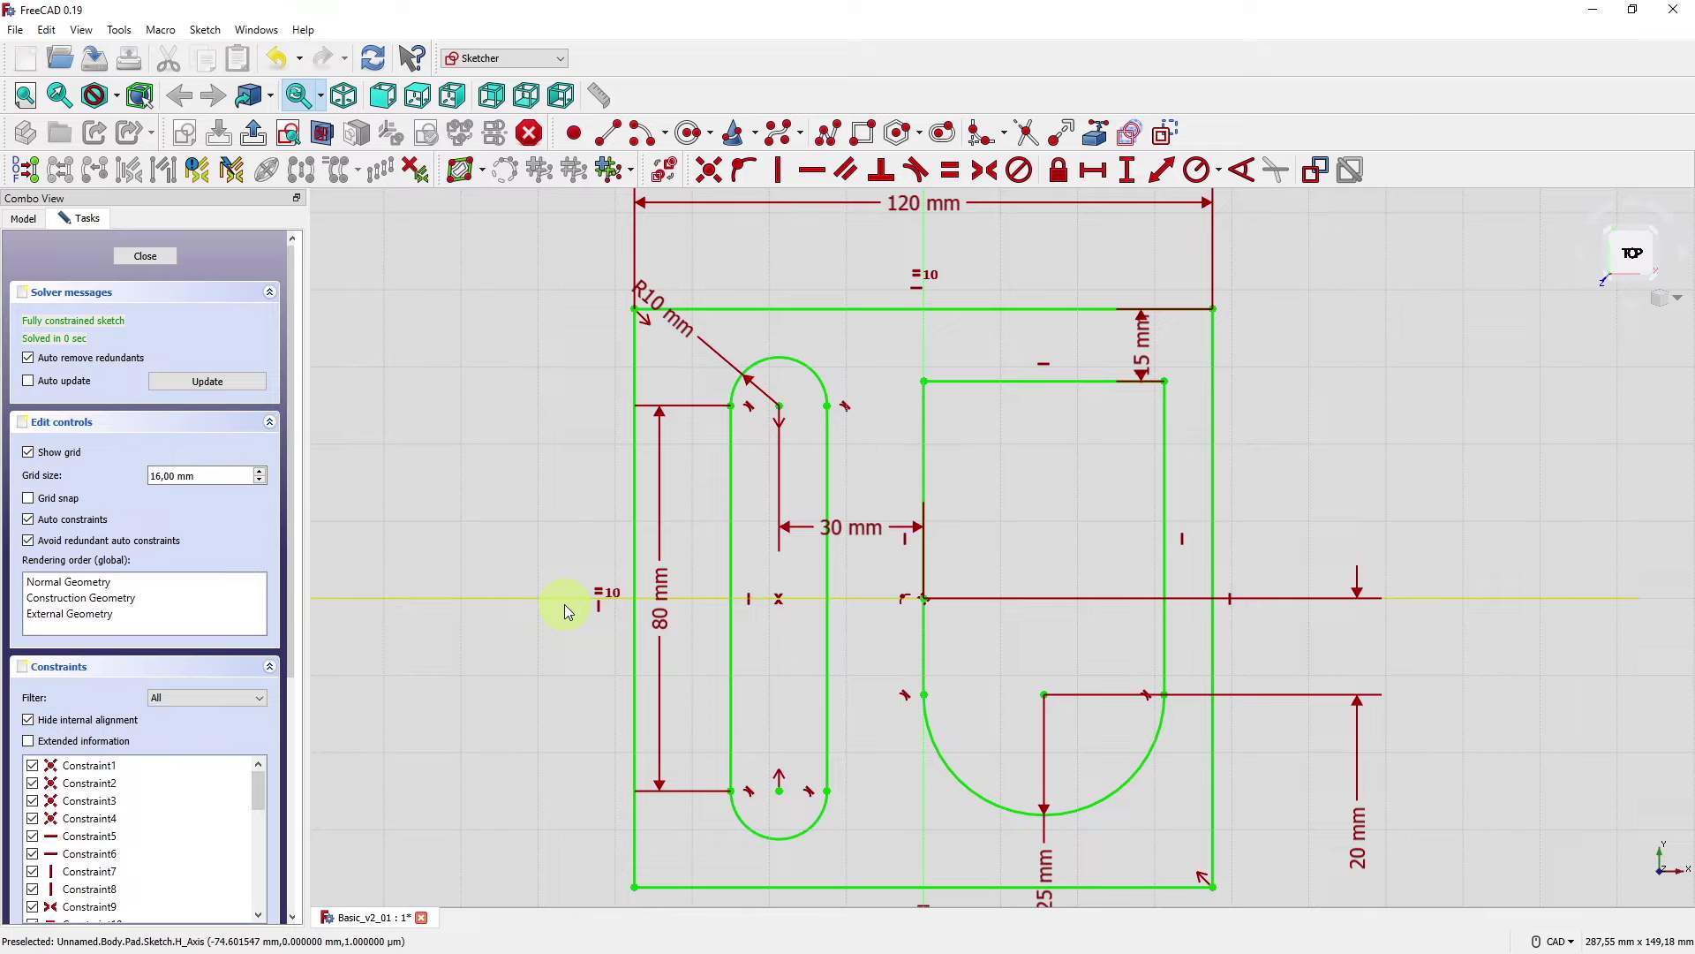
{"action": "left_click_drag", "start_coordinate": [684, 303], "coordinate": [711, 349]}
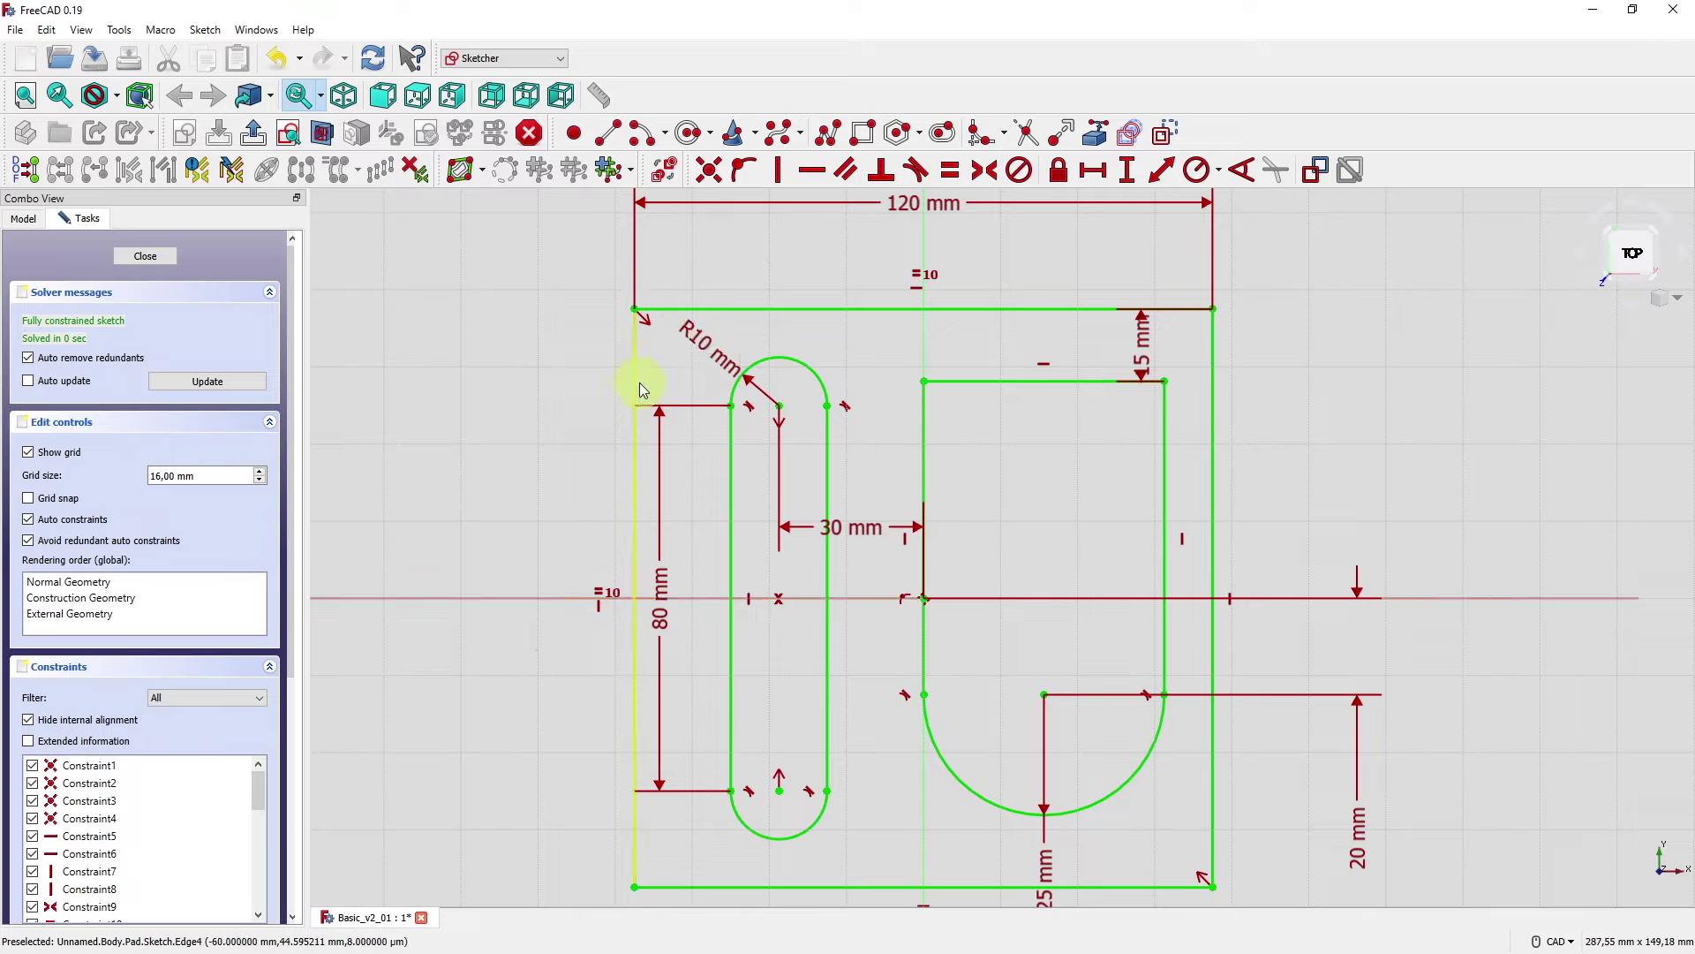
{"action": "double_click", "coordinate": [704, 337]}
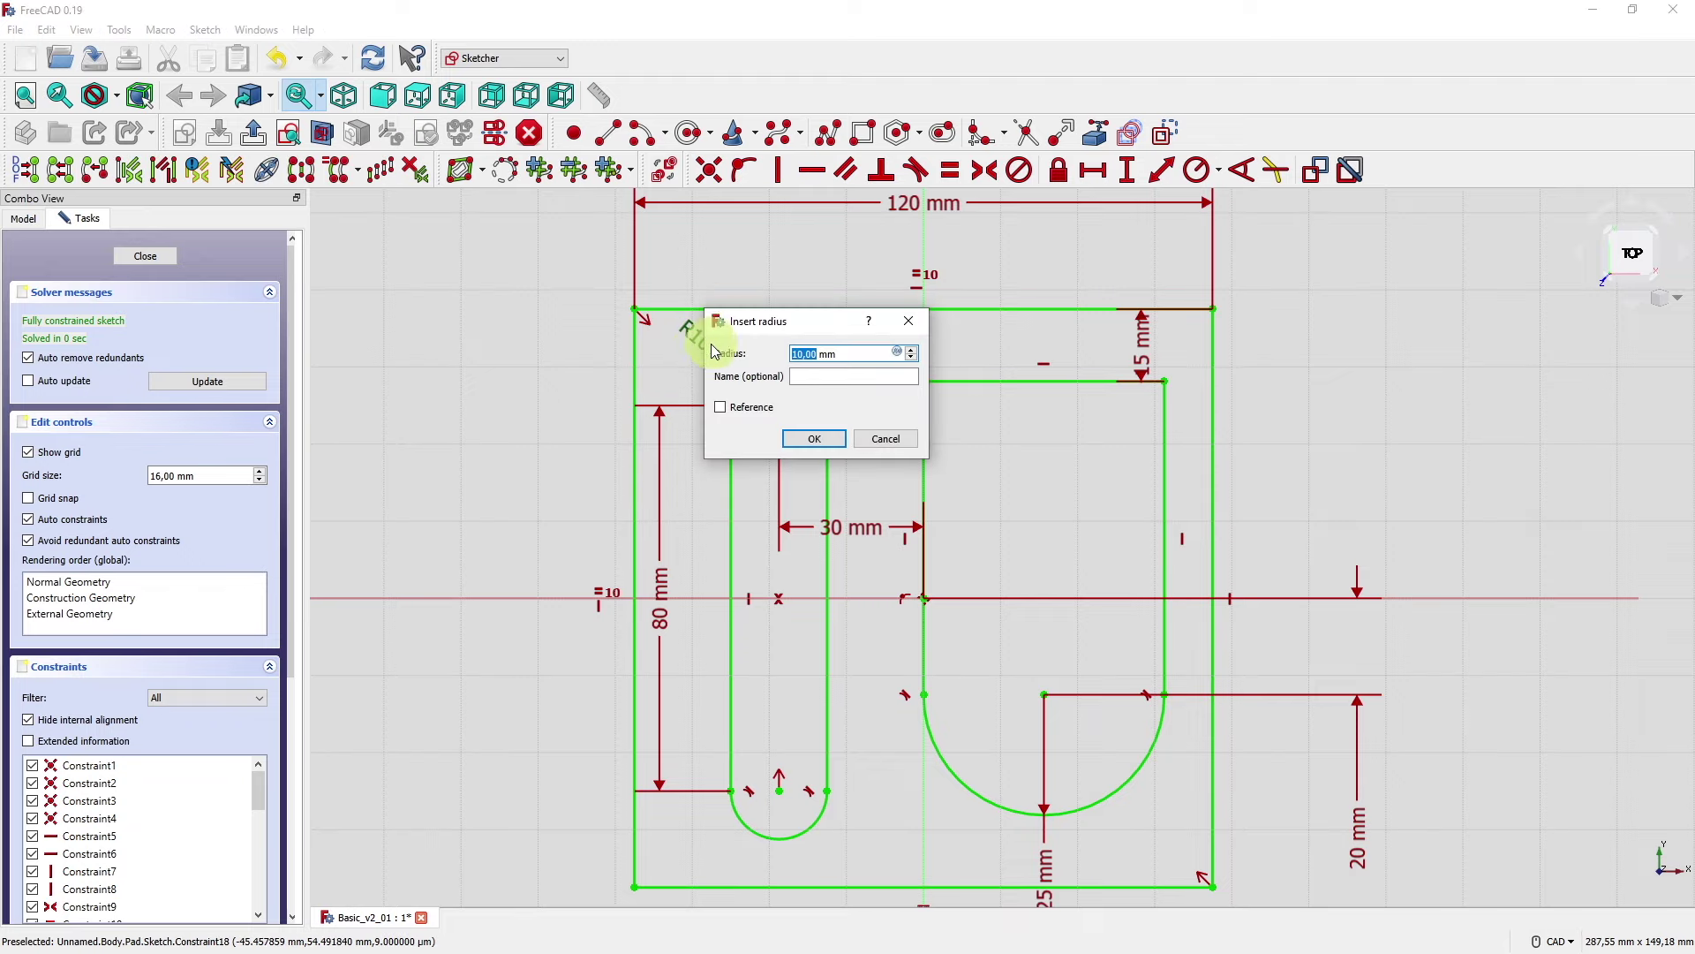
{"action": "left_click", "coordinate": [828, 375]}
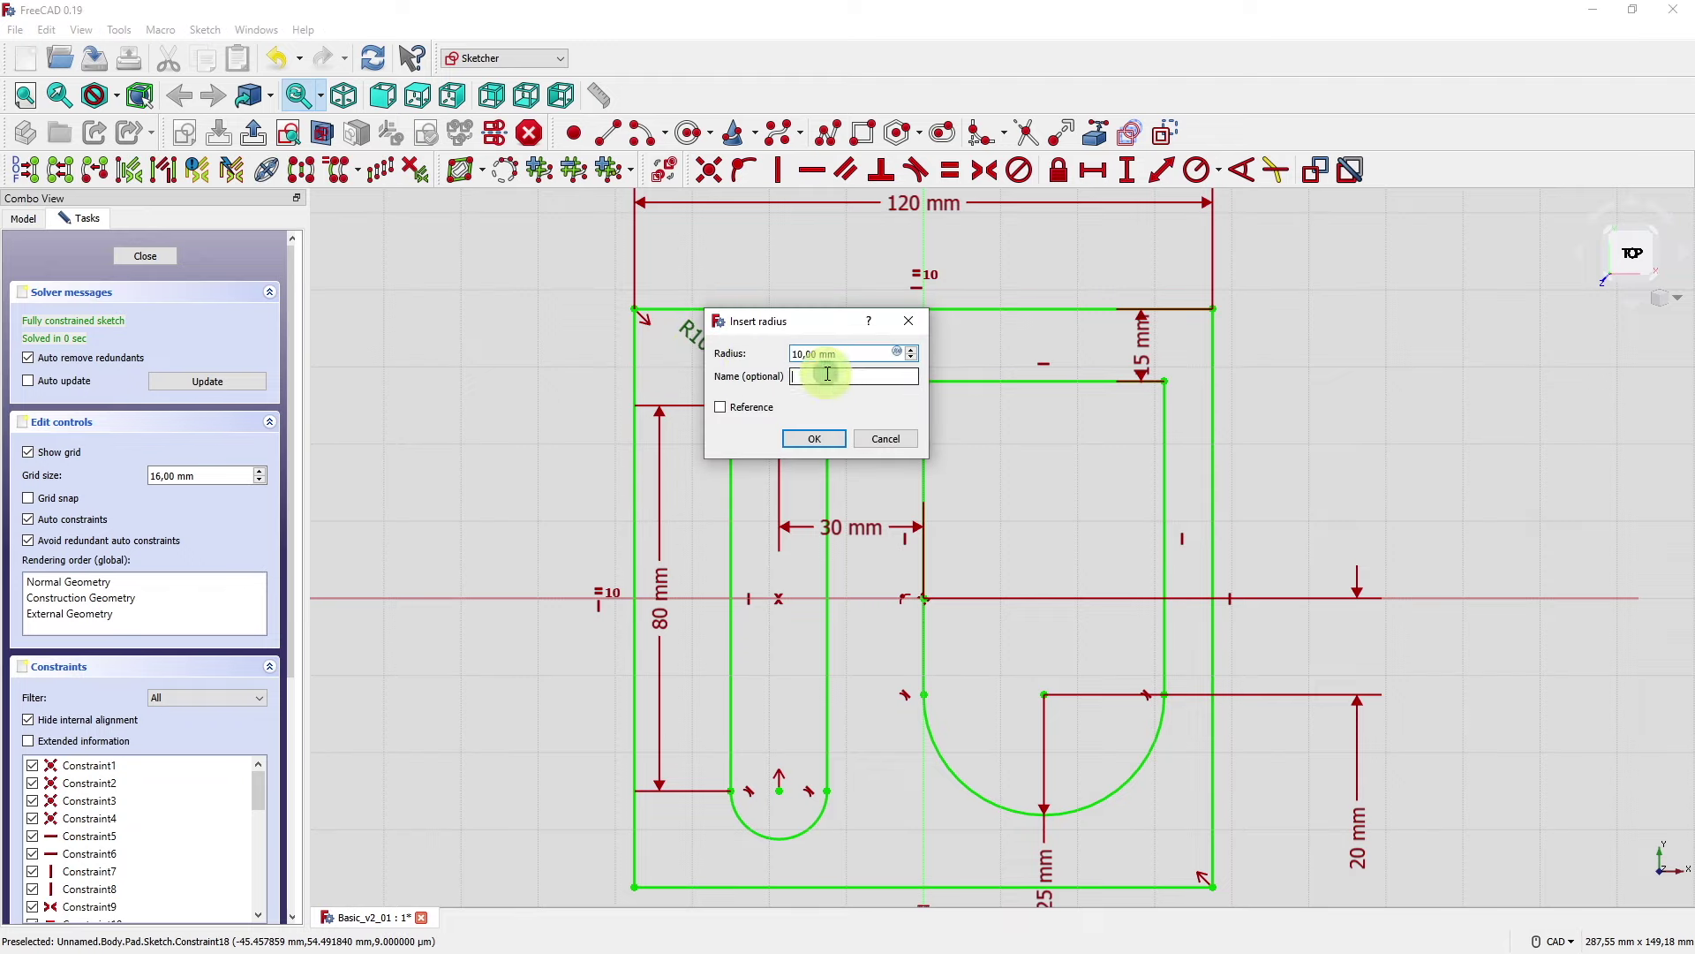
{"action": "type", "text": "slot"}
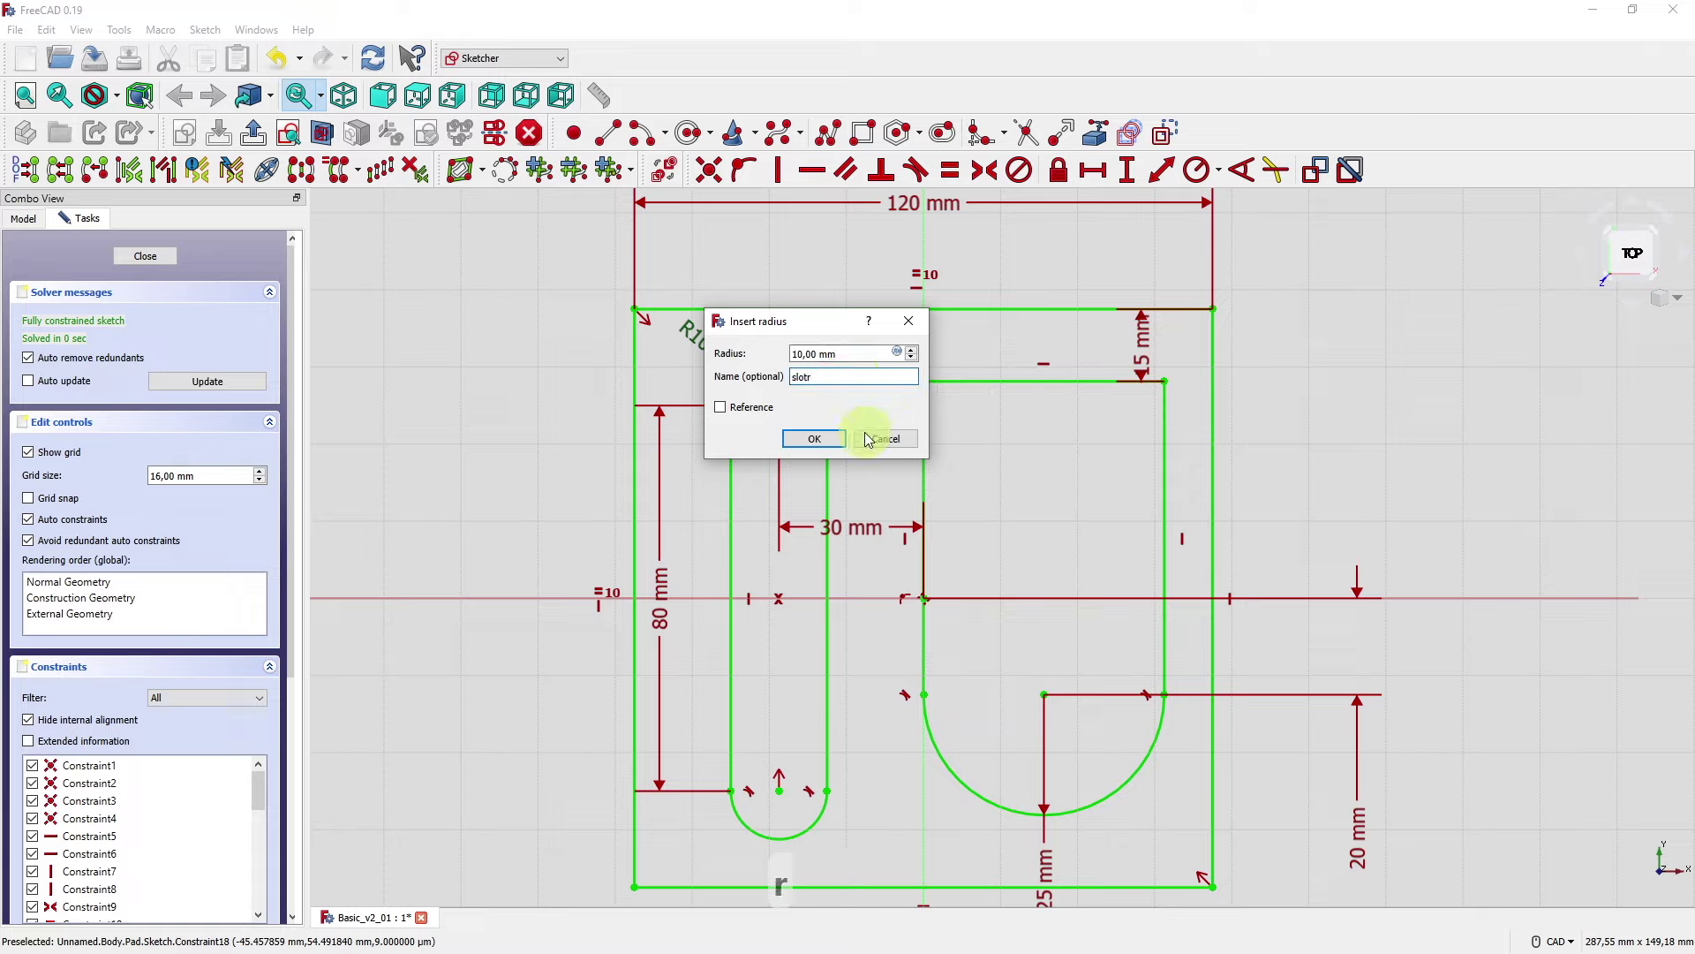
{"action": "type", "text": "r"}
{"action": "left_click", "coordinate": [815, 439]}
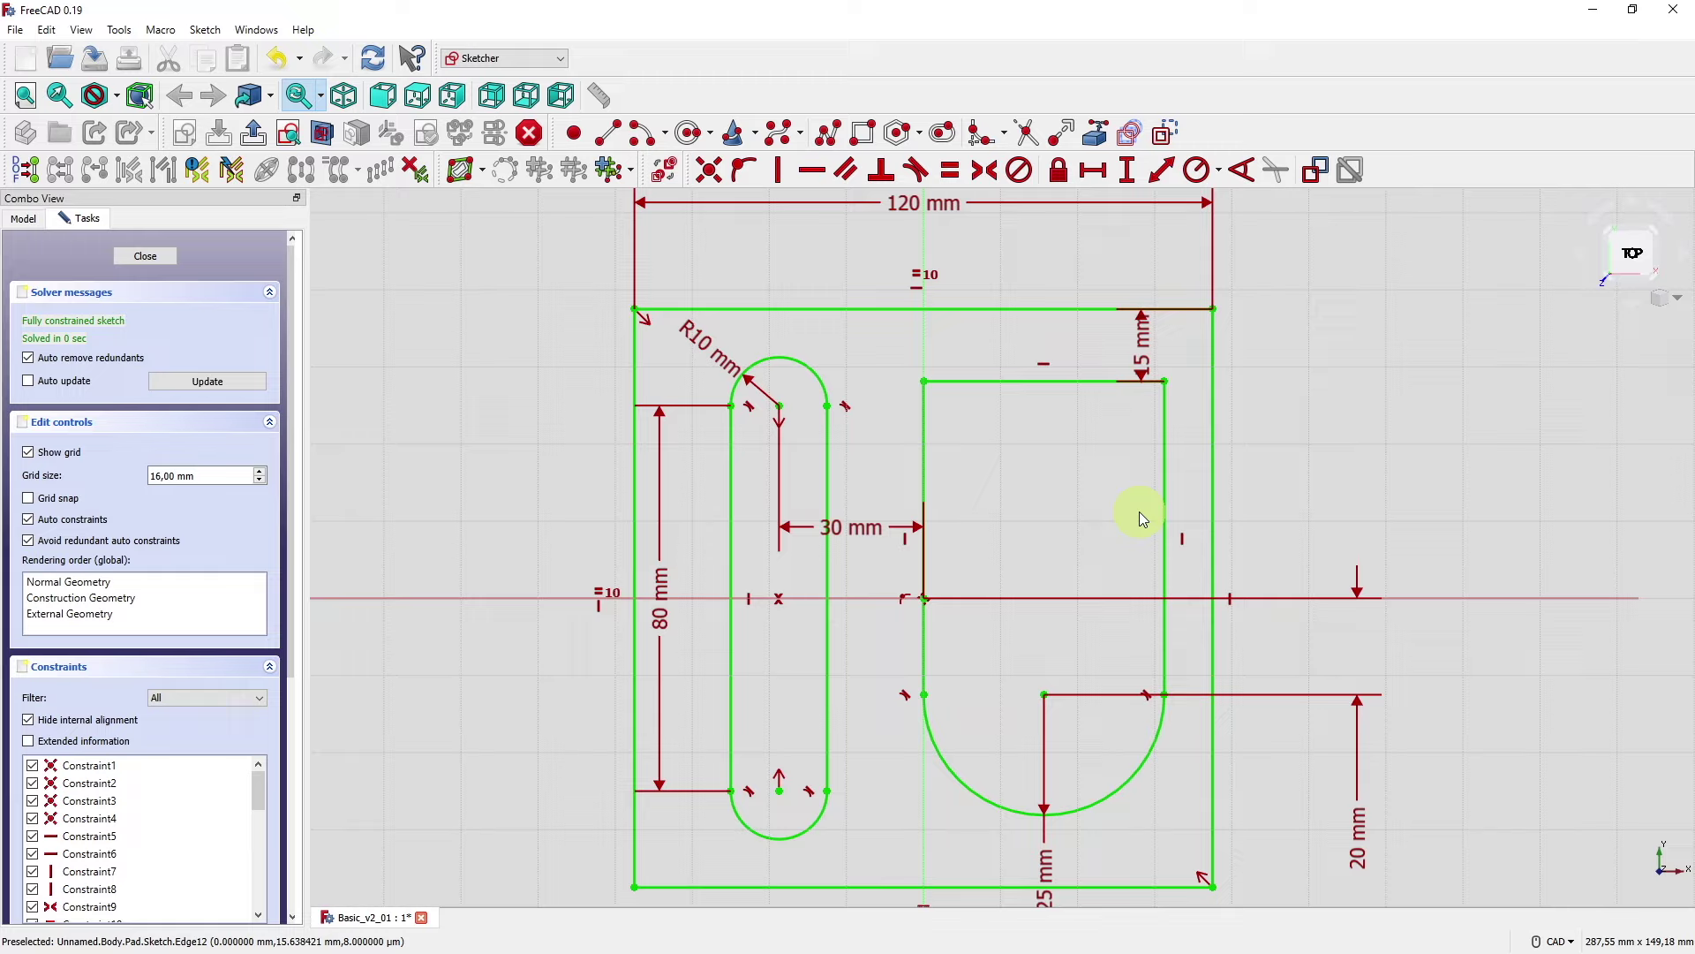
- Move the 15 mm dimension outside the square and name that constraint shapedist
{"action": "left_click_drag", "start_coordinate": [1147, 362], "coordinate": [1358, 441]}
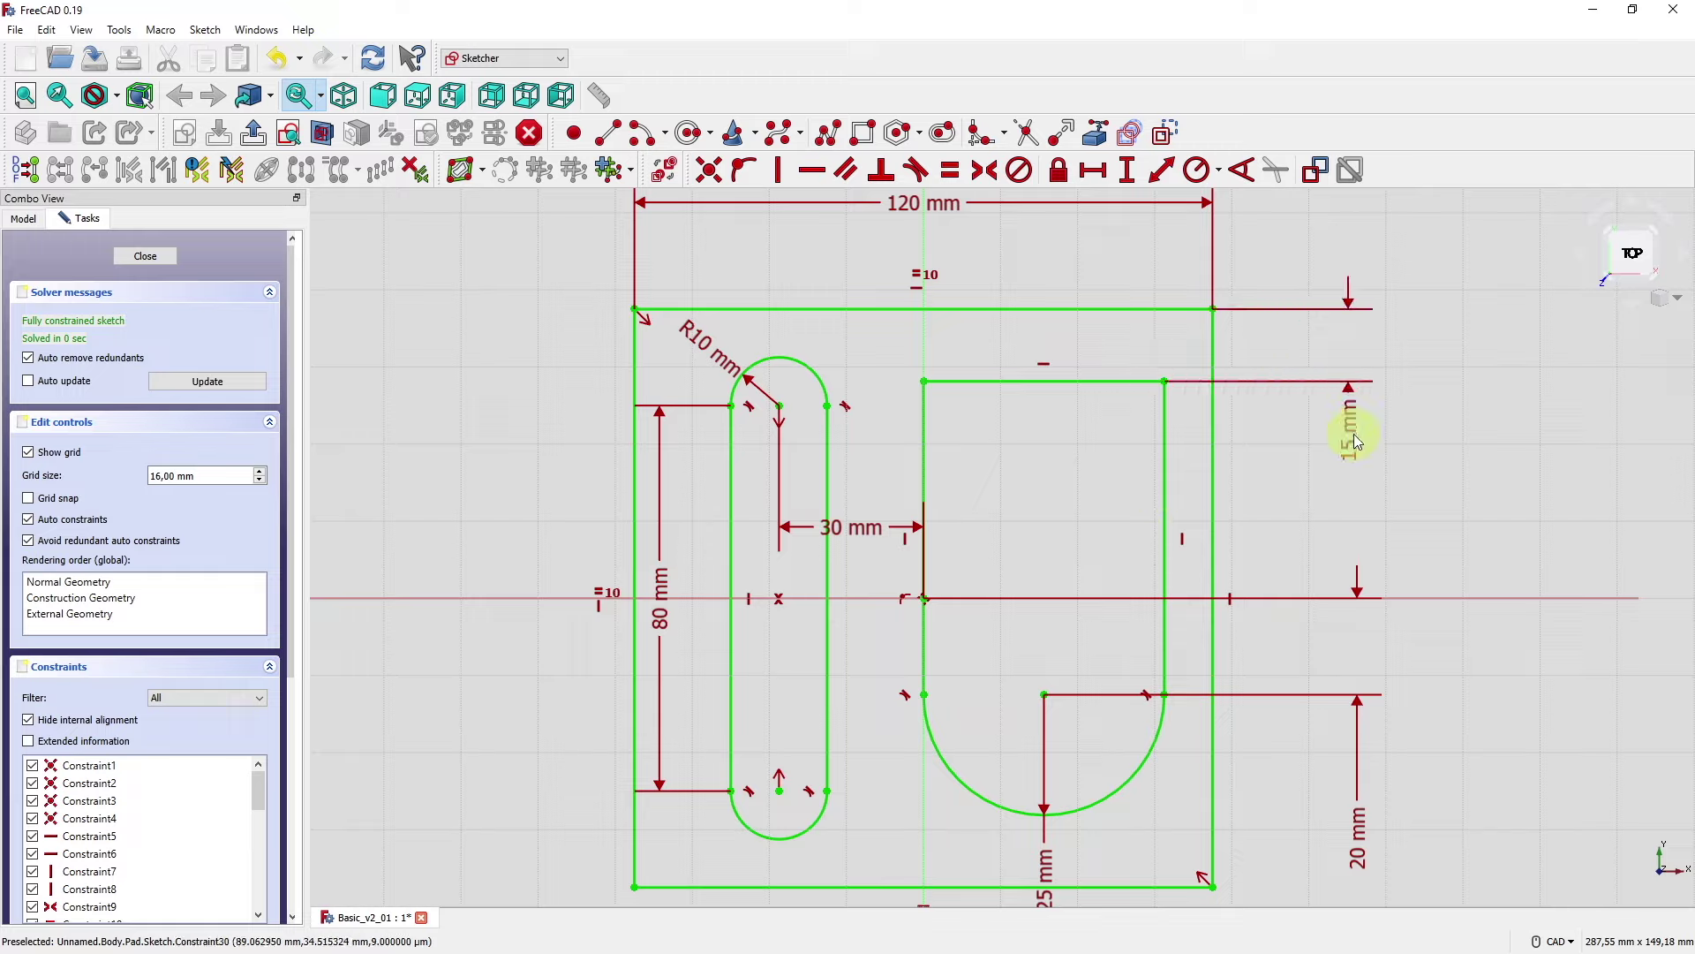
{"action": "double_click", "coordinate": [1356, 434]}
{"action": "left_click", "coordinate": [1497, 476]}
{"action": "key", "text": "BackSpace"}
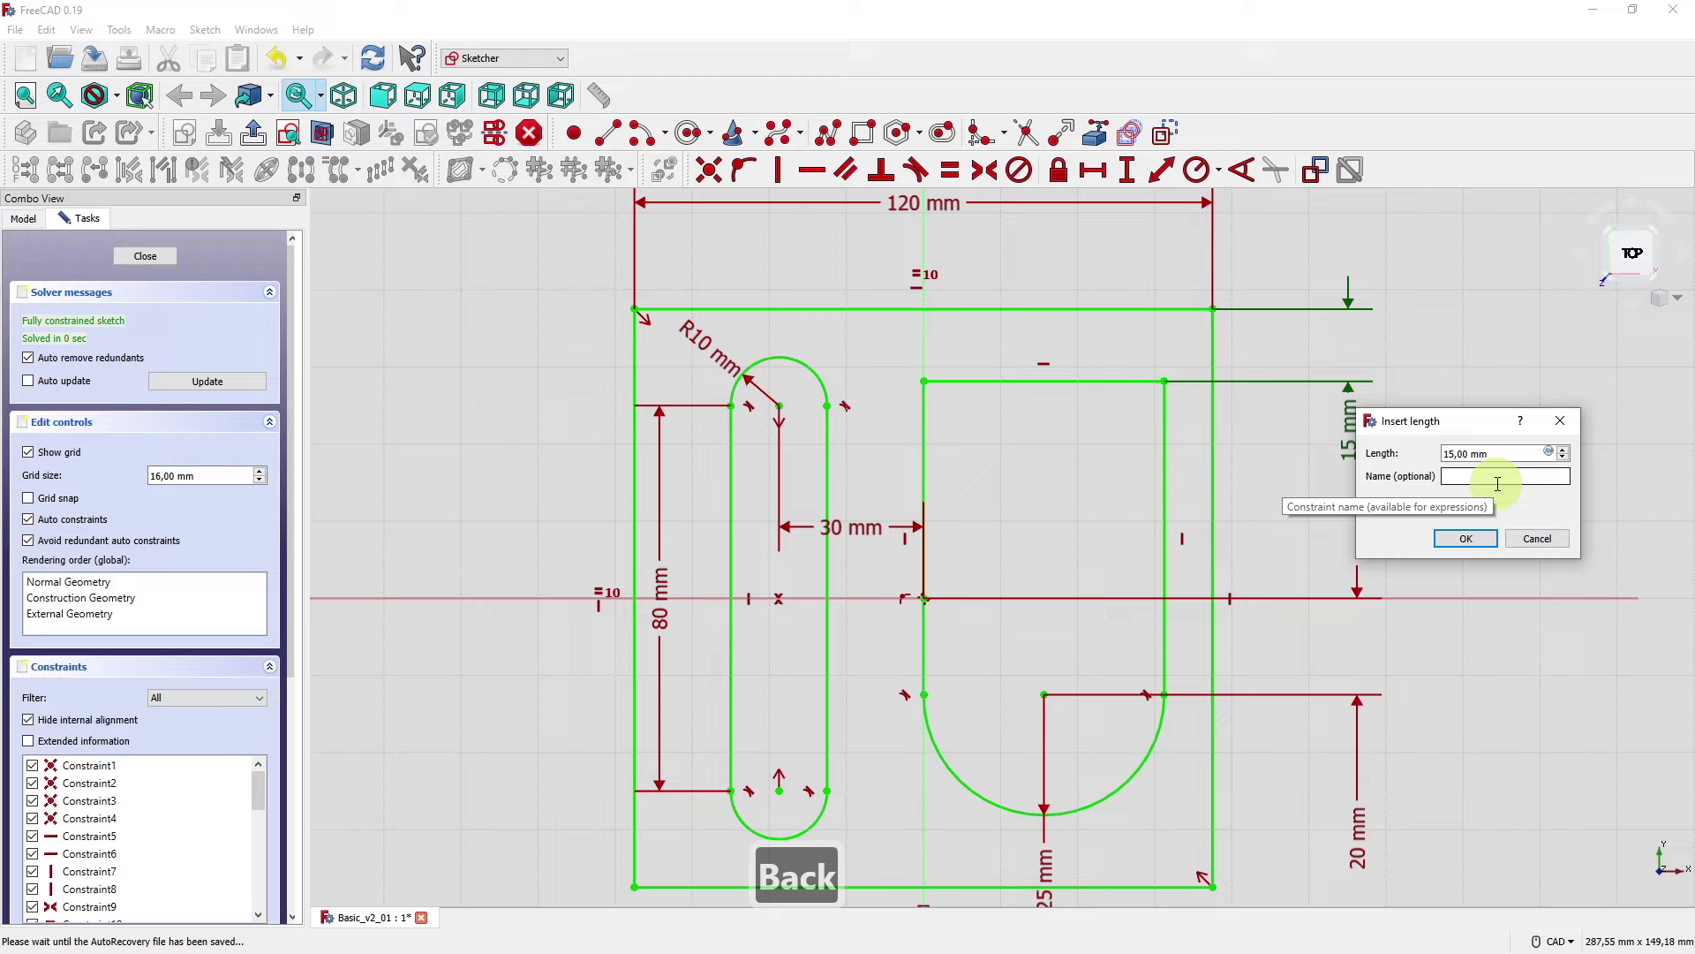
{"action": "type", "text": "shape"}
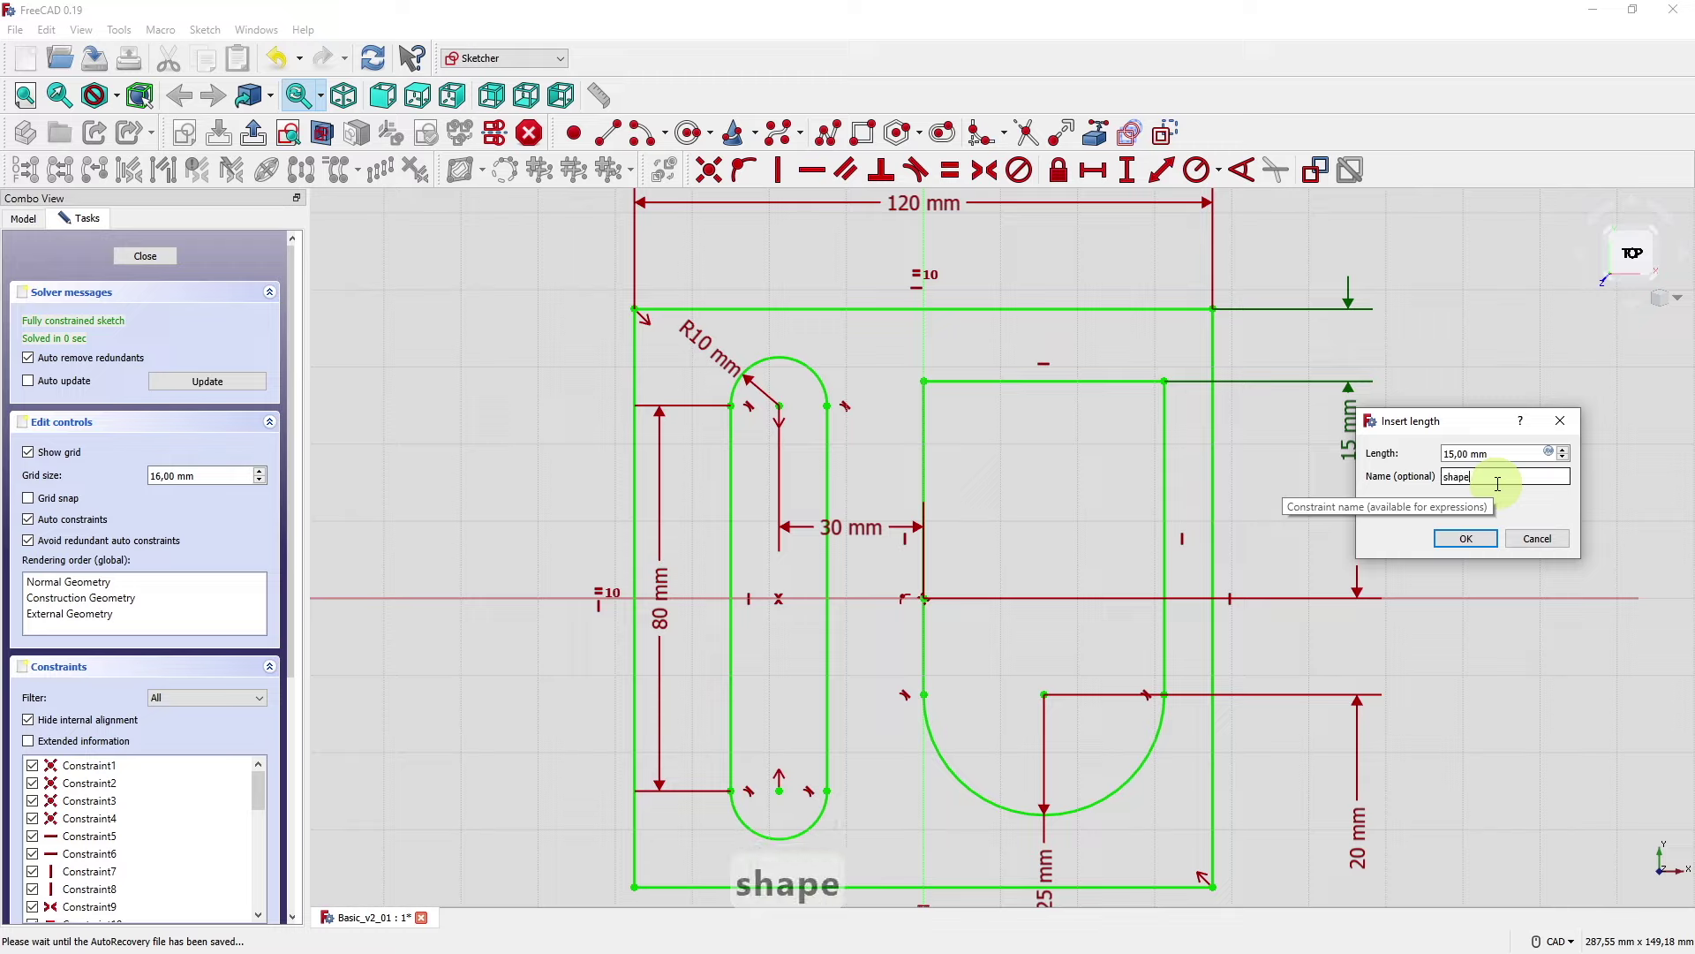
{"action": "type", "text": "dist"}
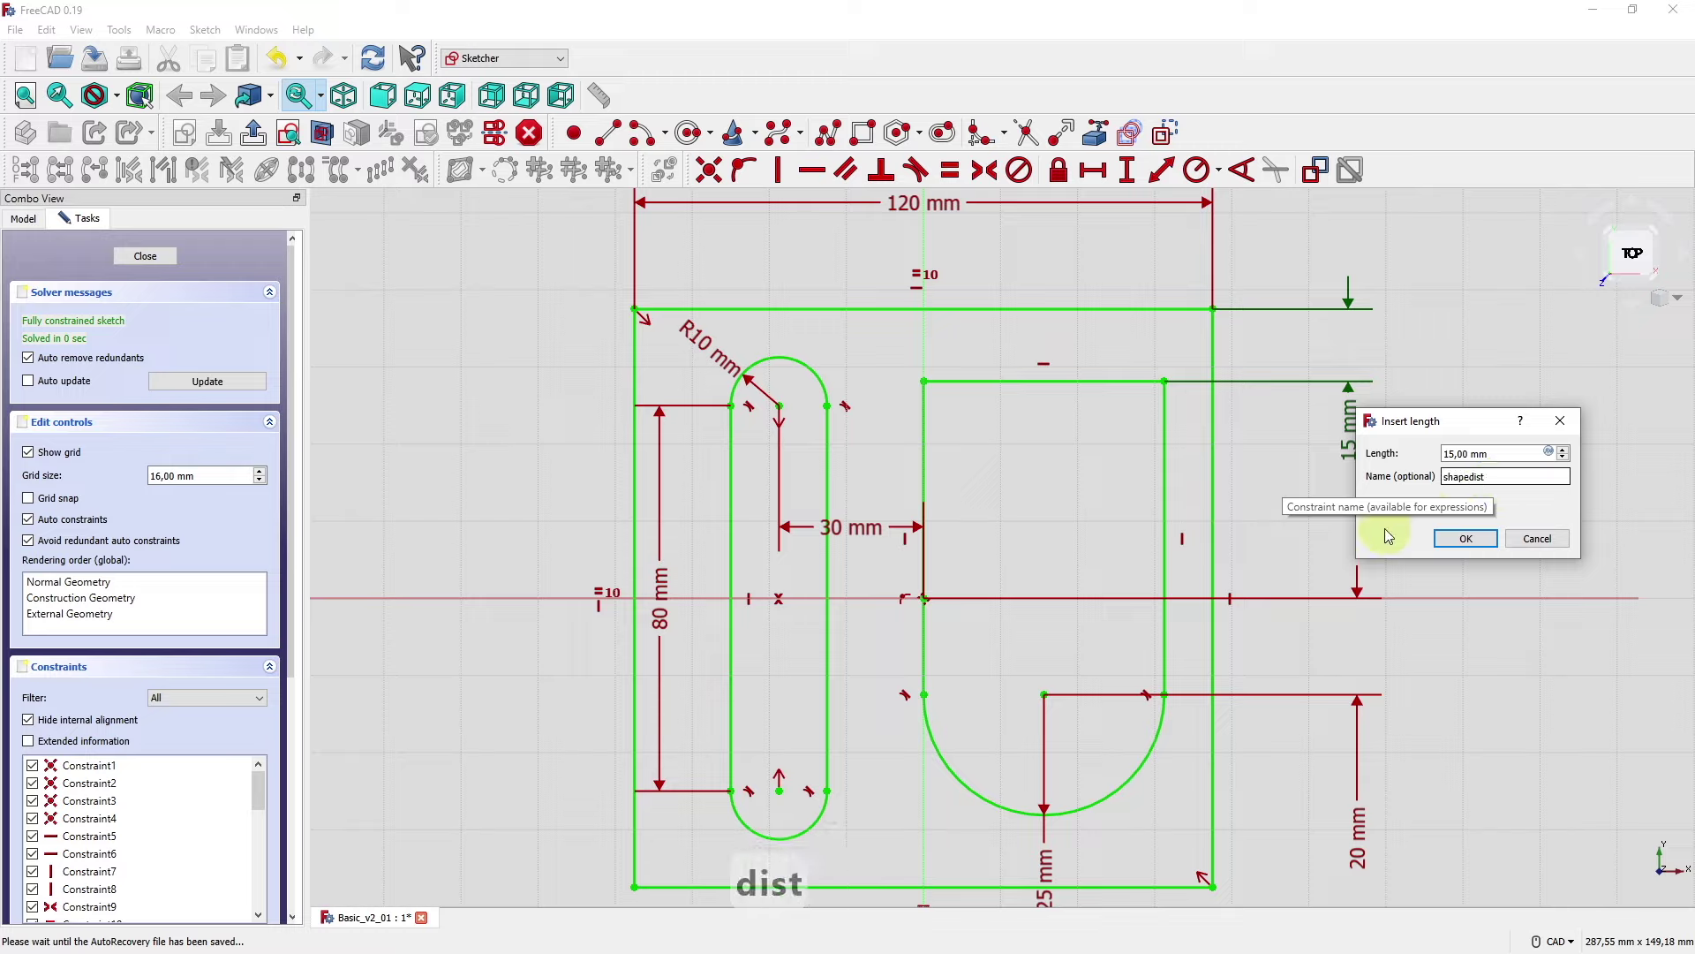
{"action": "left_click", "coordinate": [1466, 539]}
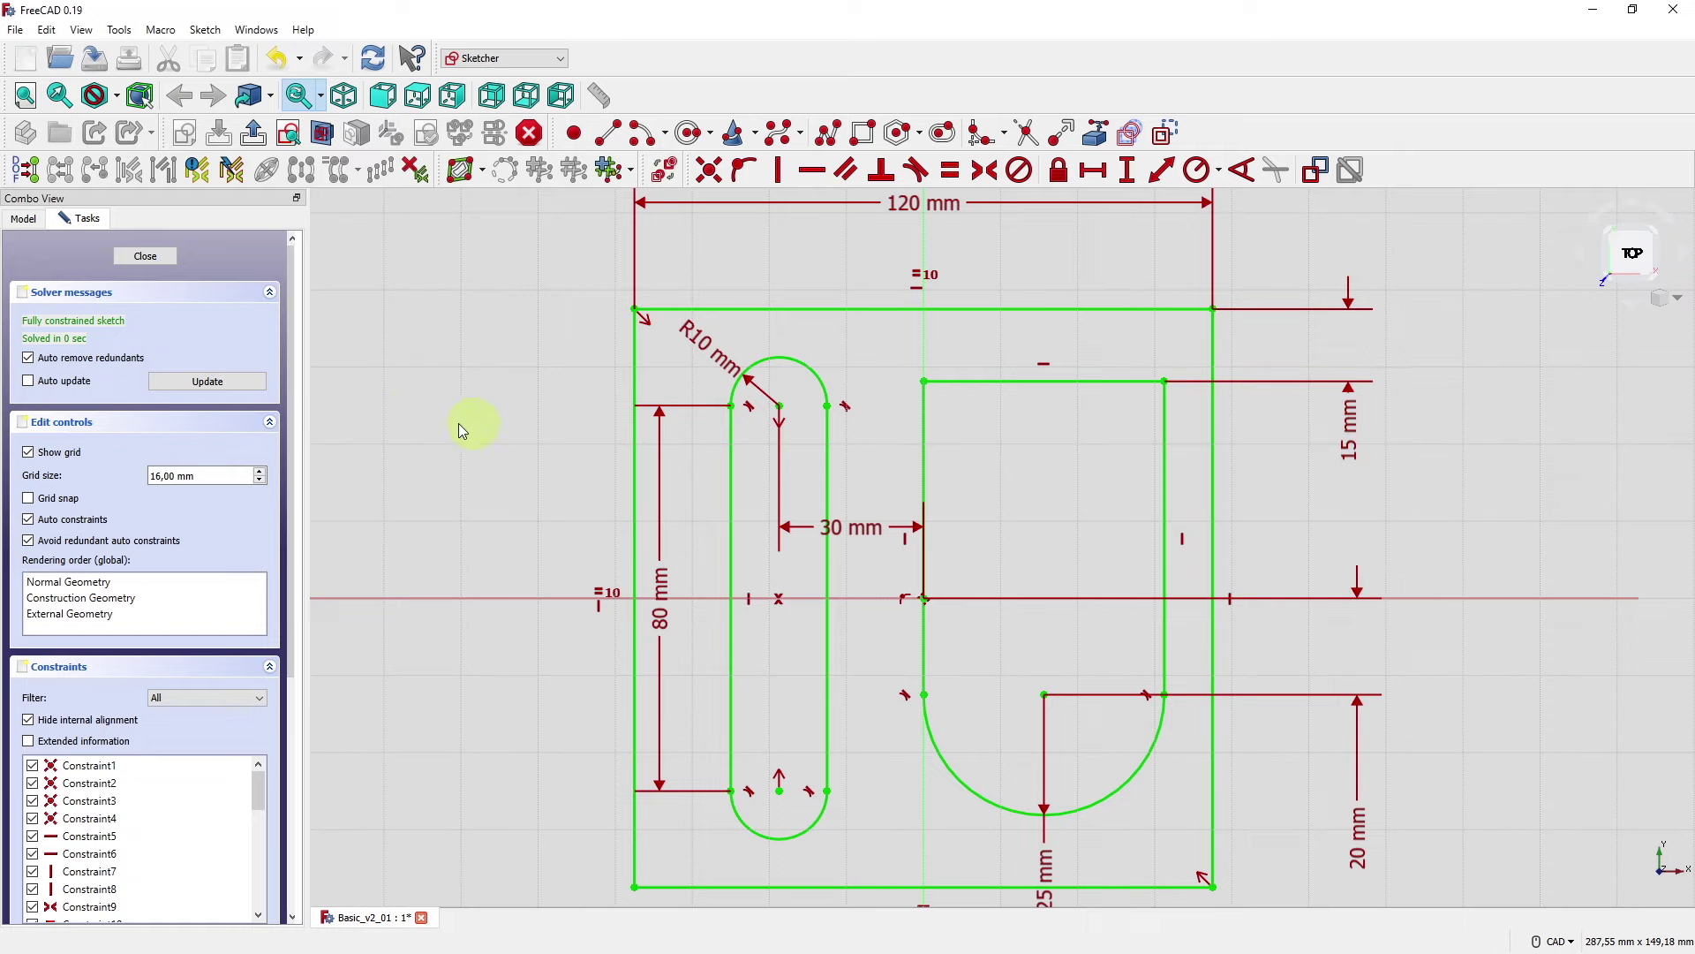
- Close the sketch and set its named constraint slotr to 6 mm in the sketch's properties
{"action": "left_click", "coordinate": [144, 256]}
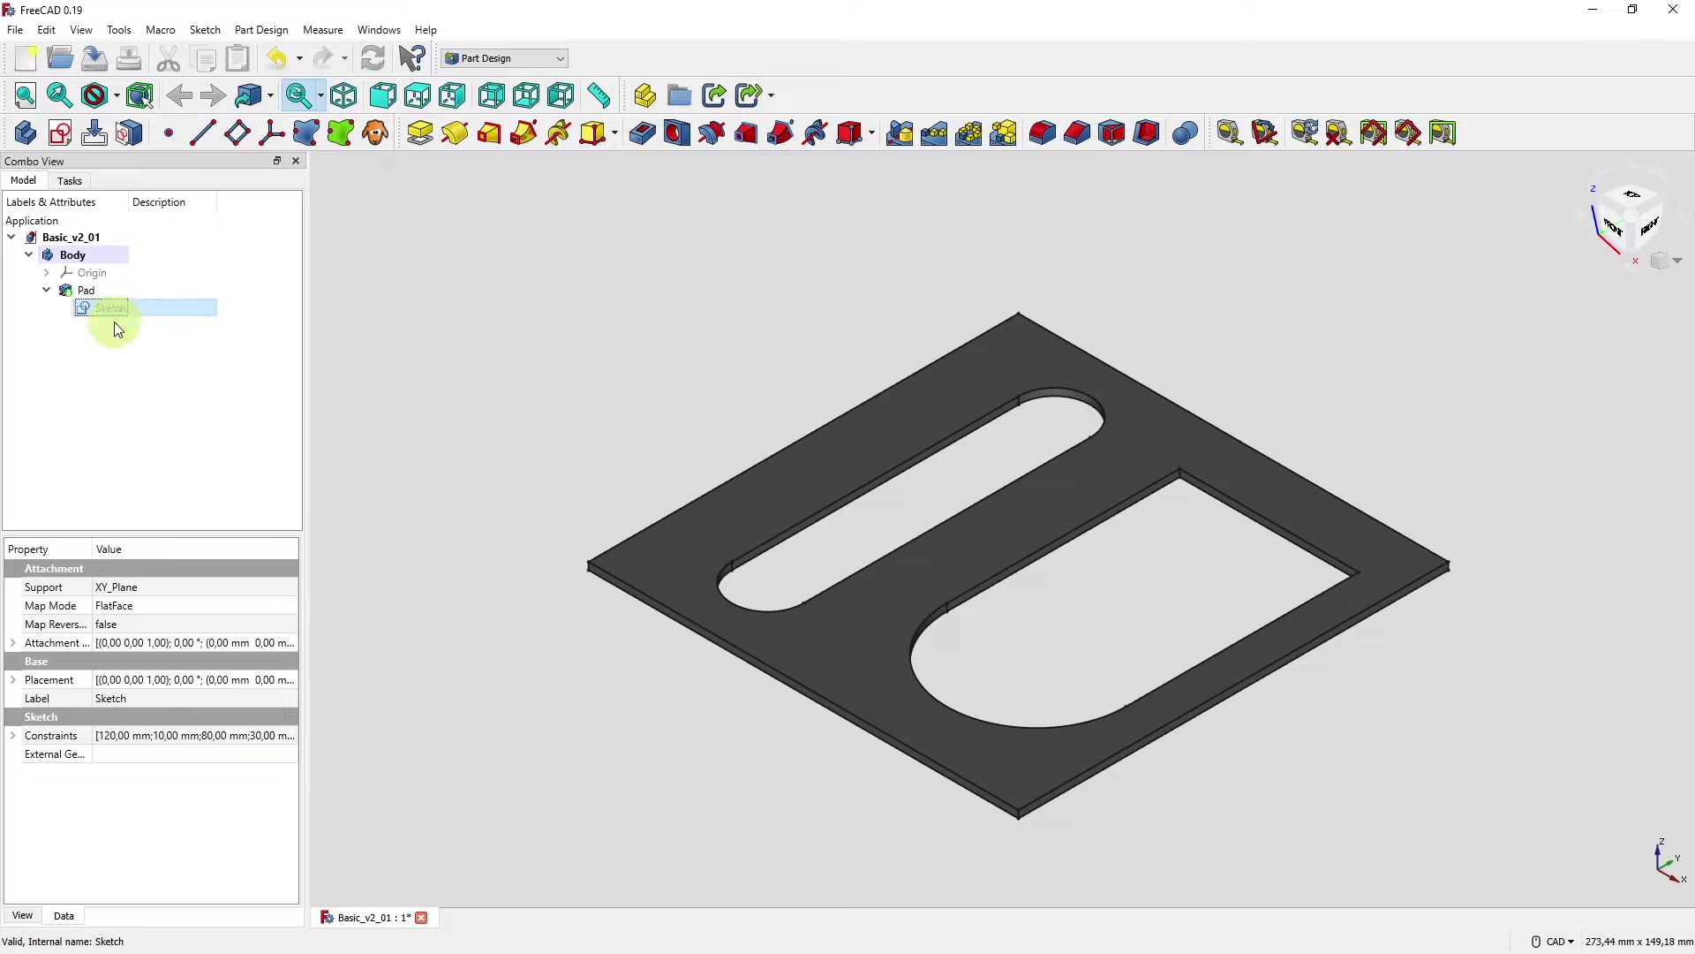
{"action": "left_click", "coordinate": [15, 737]}
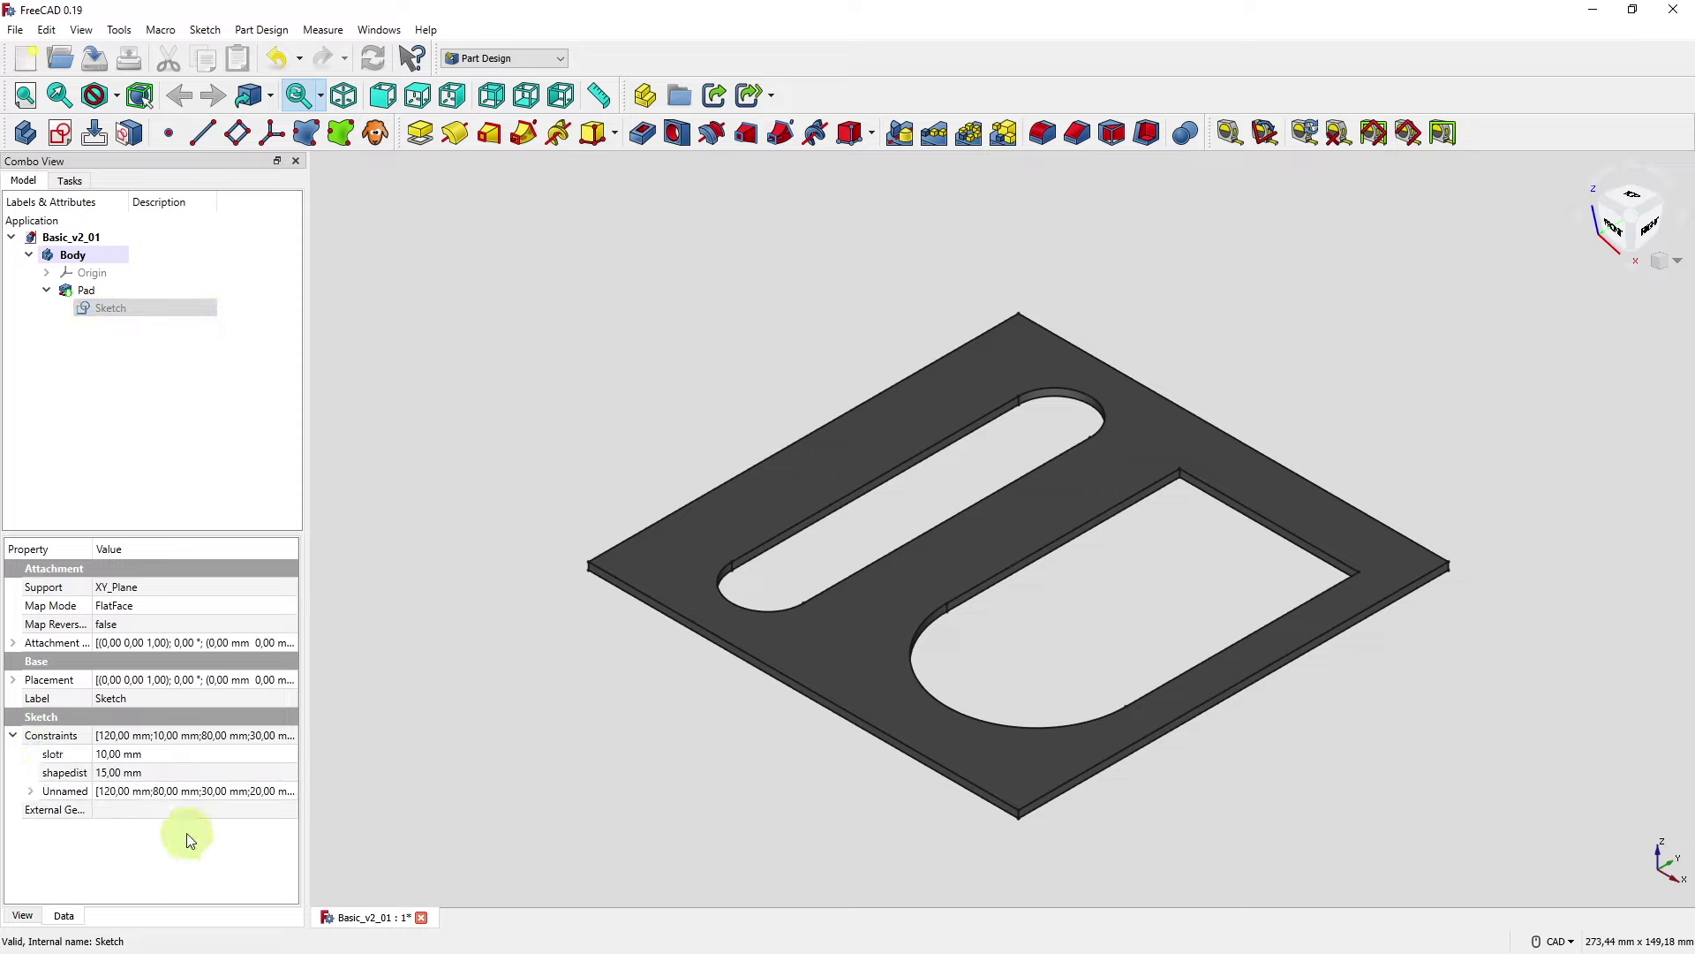
{"action": "left_click", "coordinate": [138, 755]}
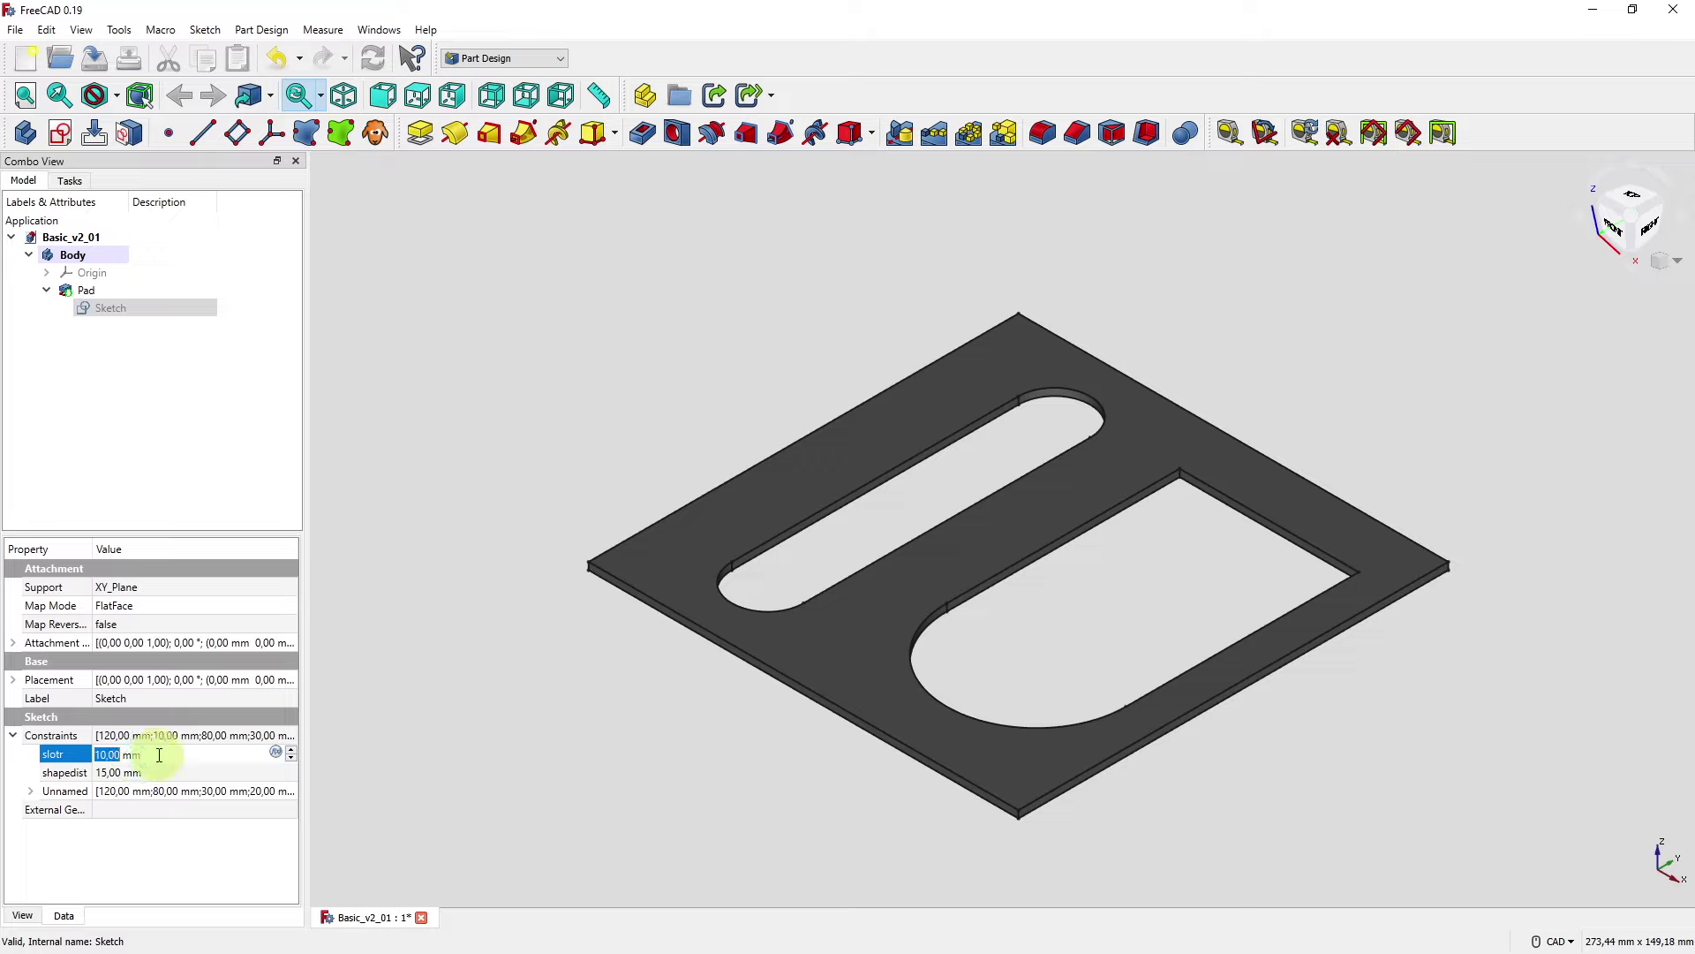
{"action": "type", "text": "6"}
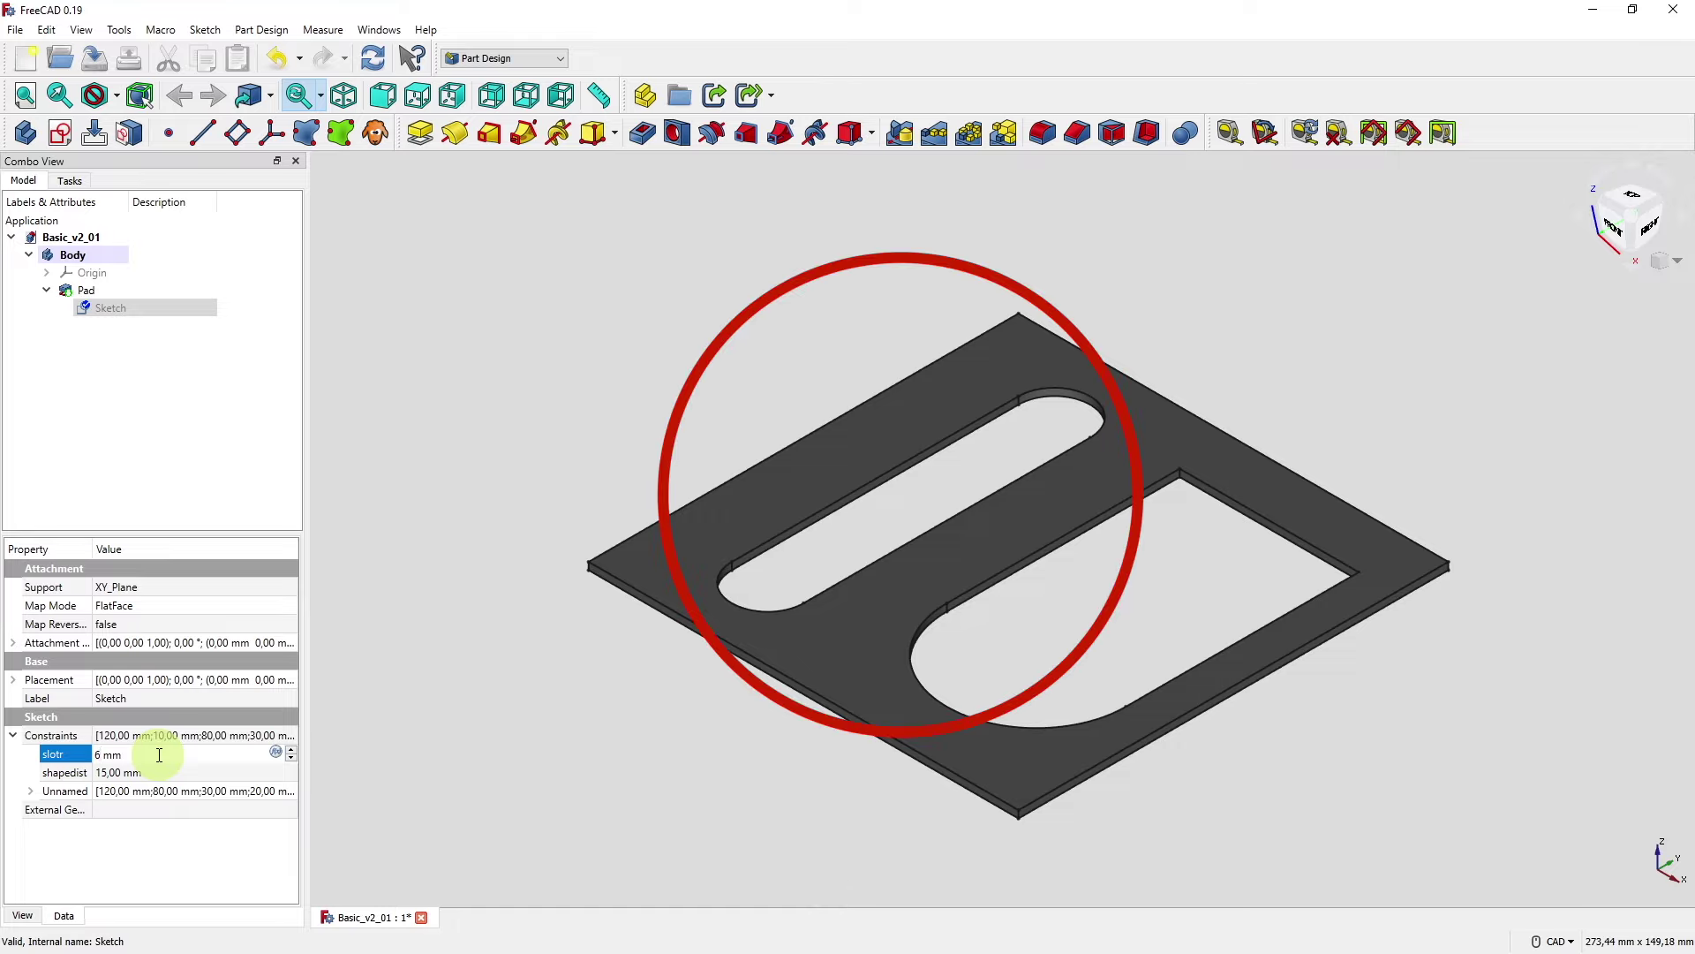
{"action": "key", "text": "Return"}
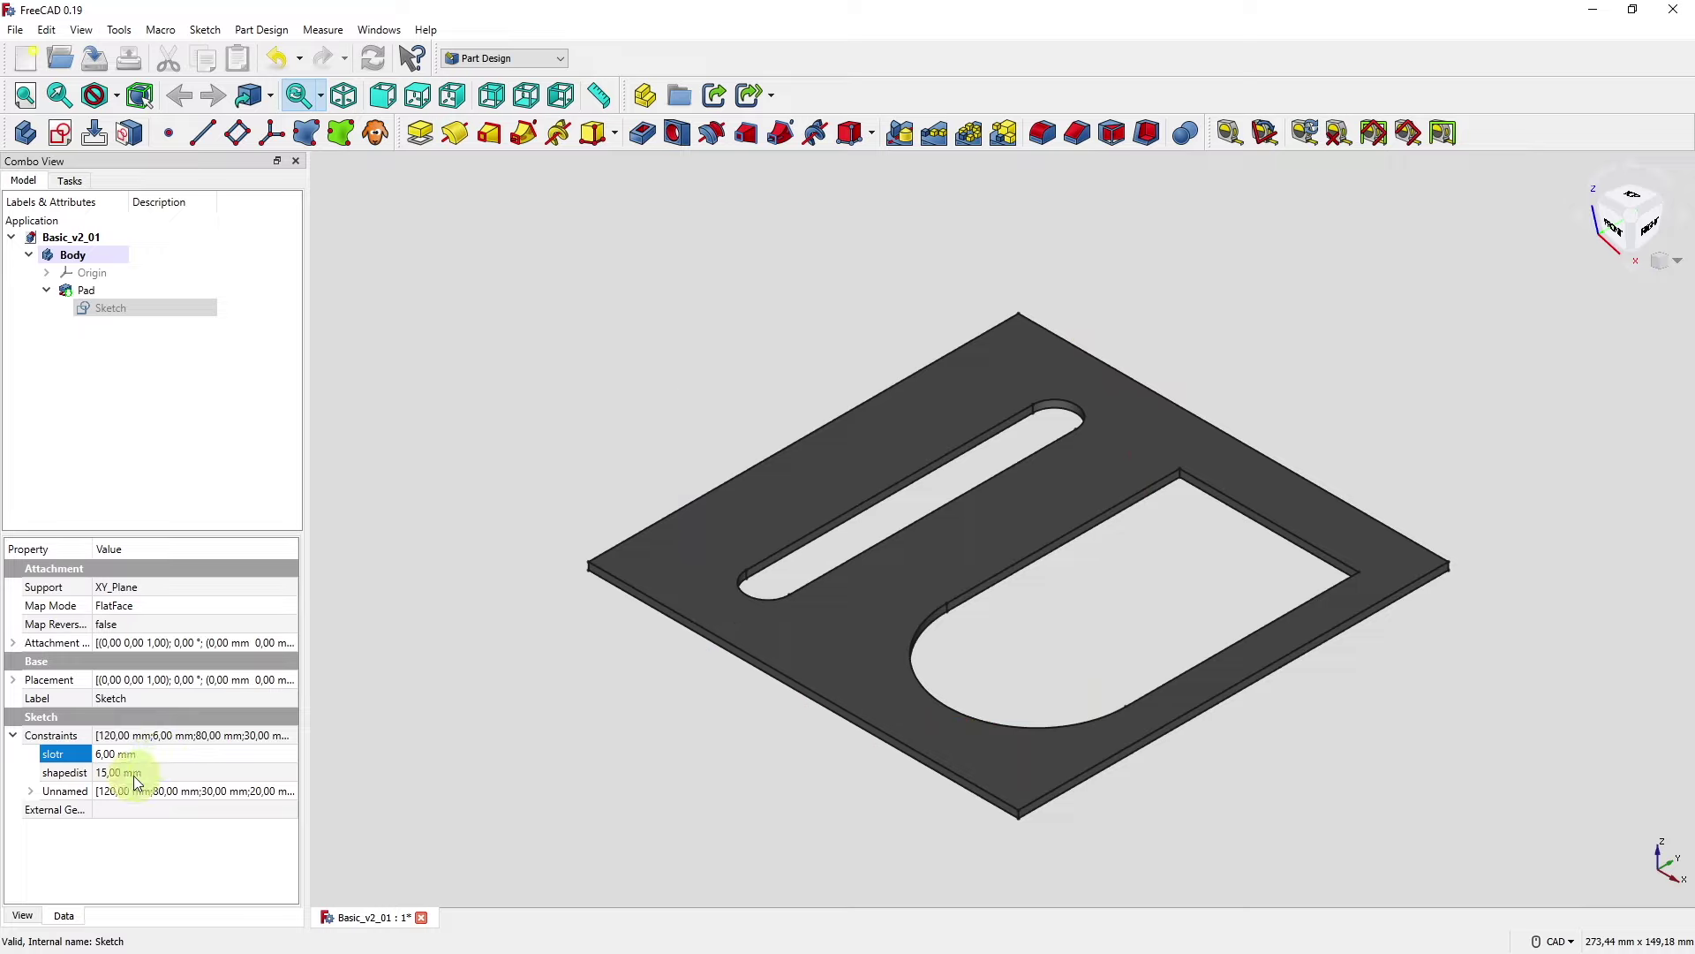
- Set the sketch's named constraint shapedist to 30 mm in its properties
{"action": "left_click", "coordinate": [134, 772]}
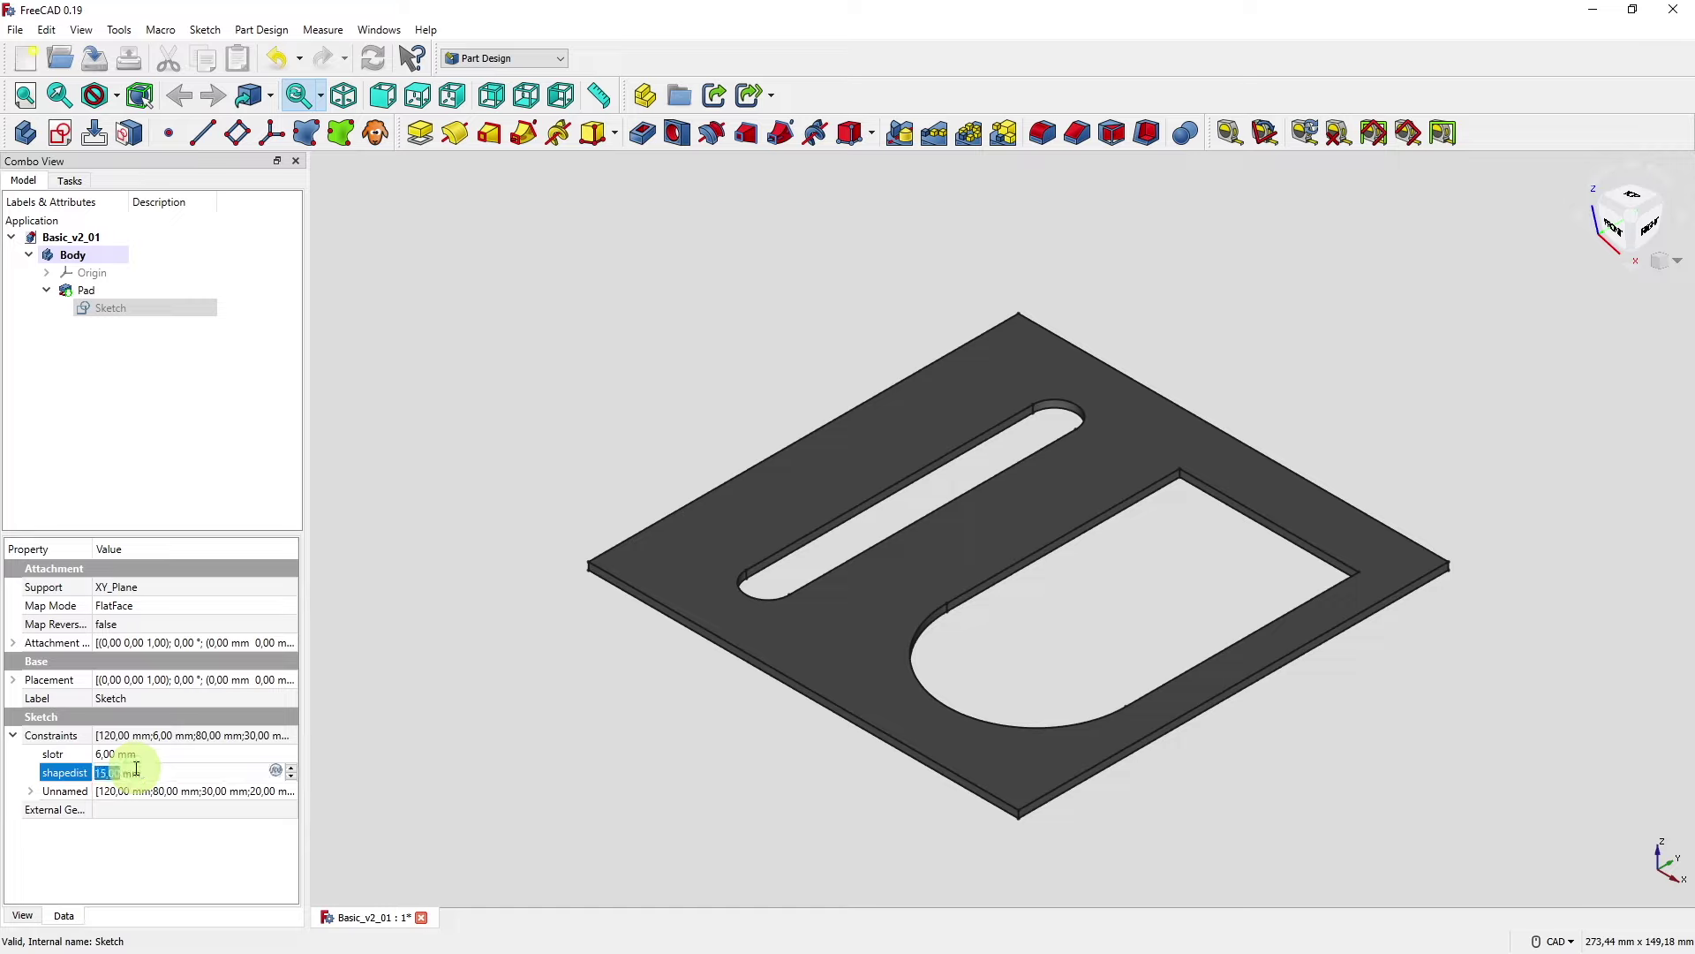
{"action": "type", "text": "30"}
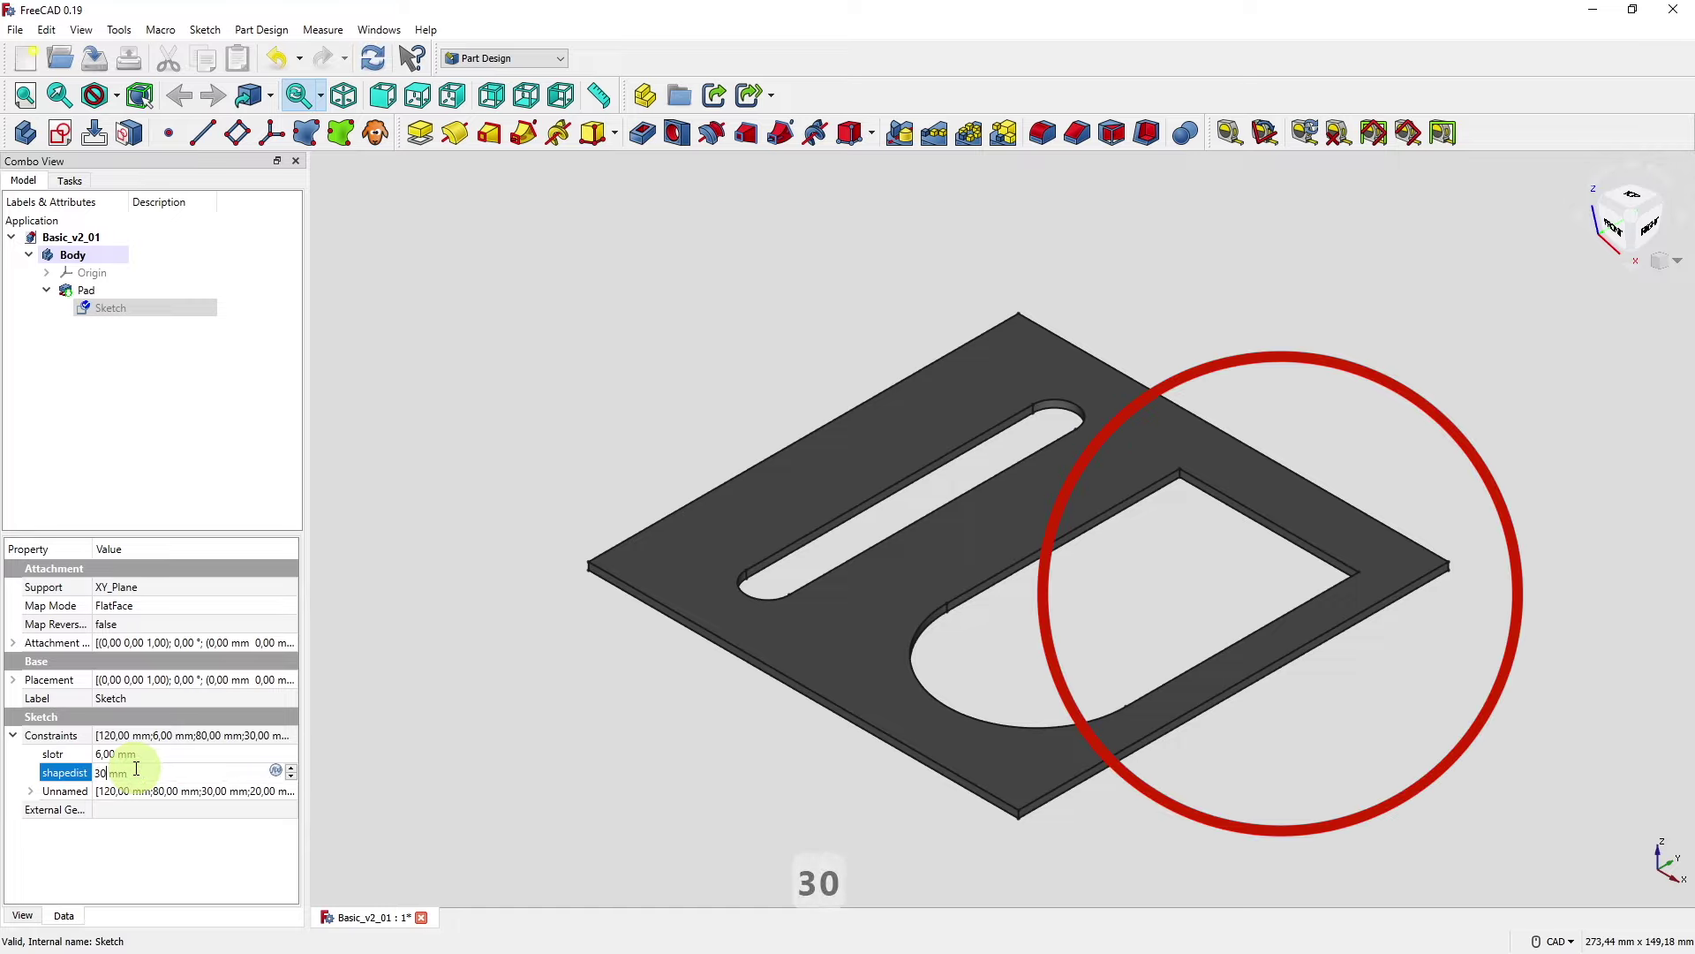
{"action": "key", "text": "Return"}
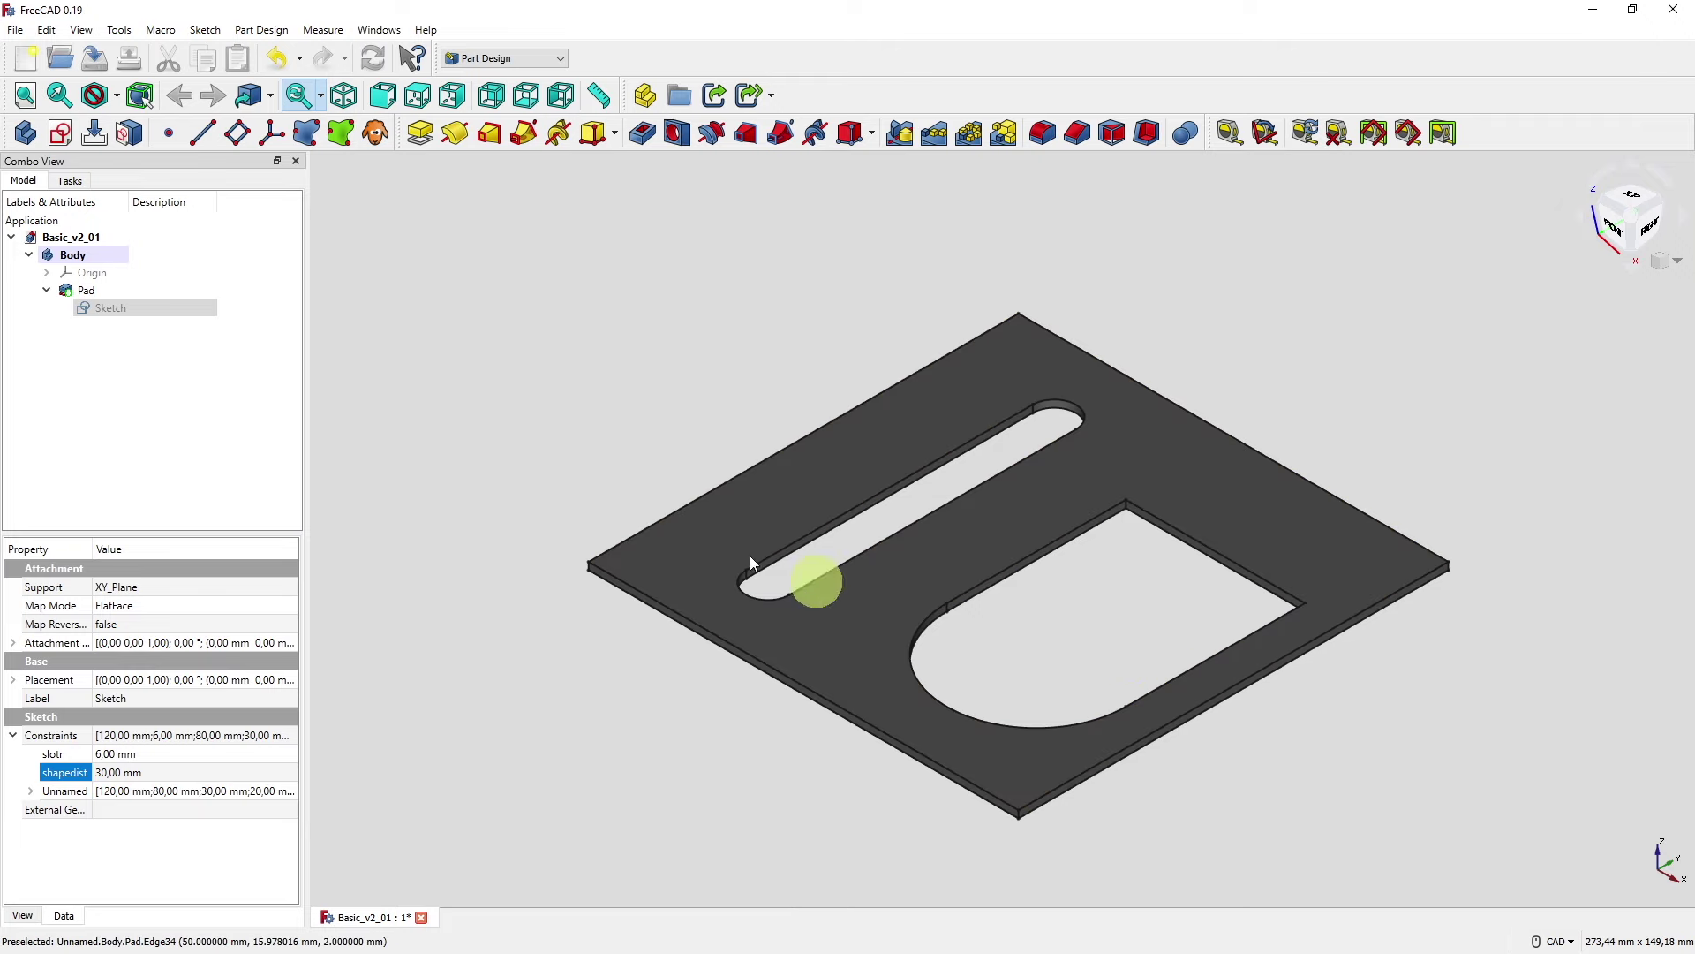
- Reopen the pad's sketch, move the vertical 30 mm dimension closer to the square with its label between the arrows, and close the sketch
{"action": "left_click", "coordinate": [97, 307]}
{"action": "double_click", "coordinate": [97, 308]}
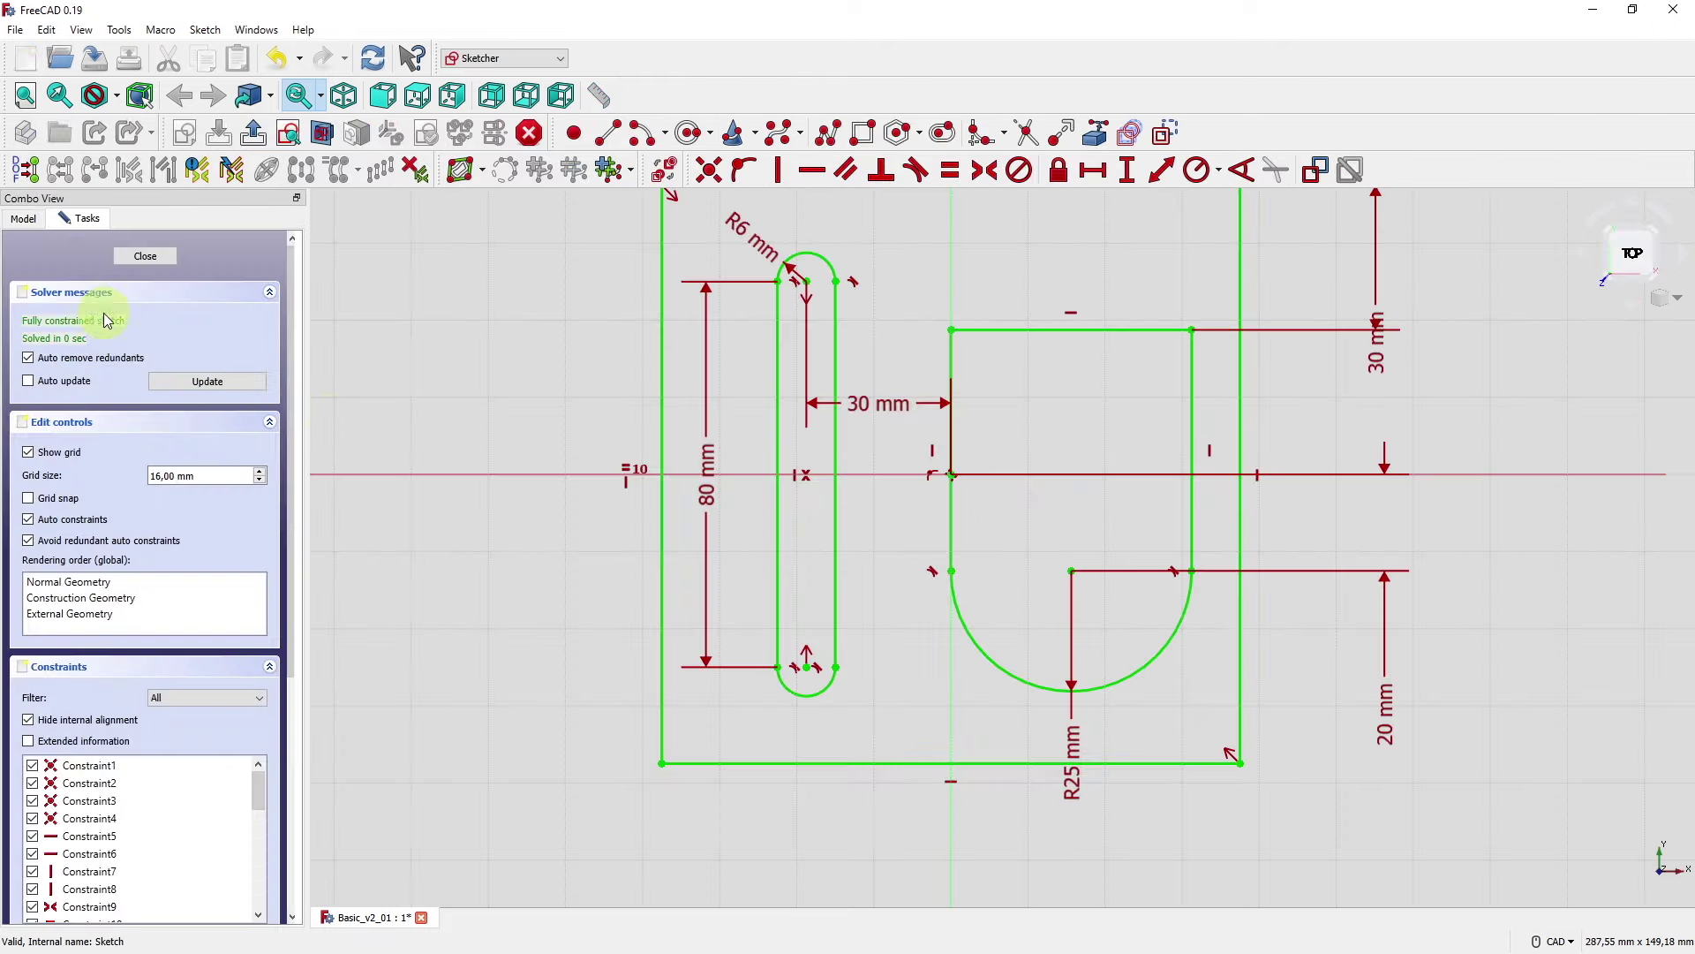
{"action": "scroll", "coordinate": [934, 674], "scroll_direction": "up", "scroll_amount": 2}
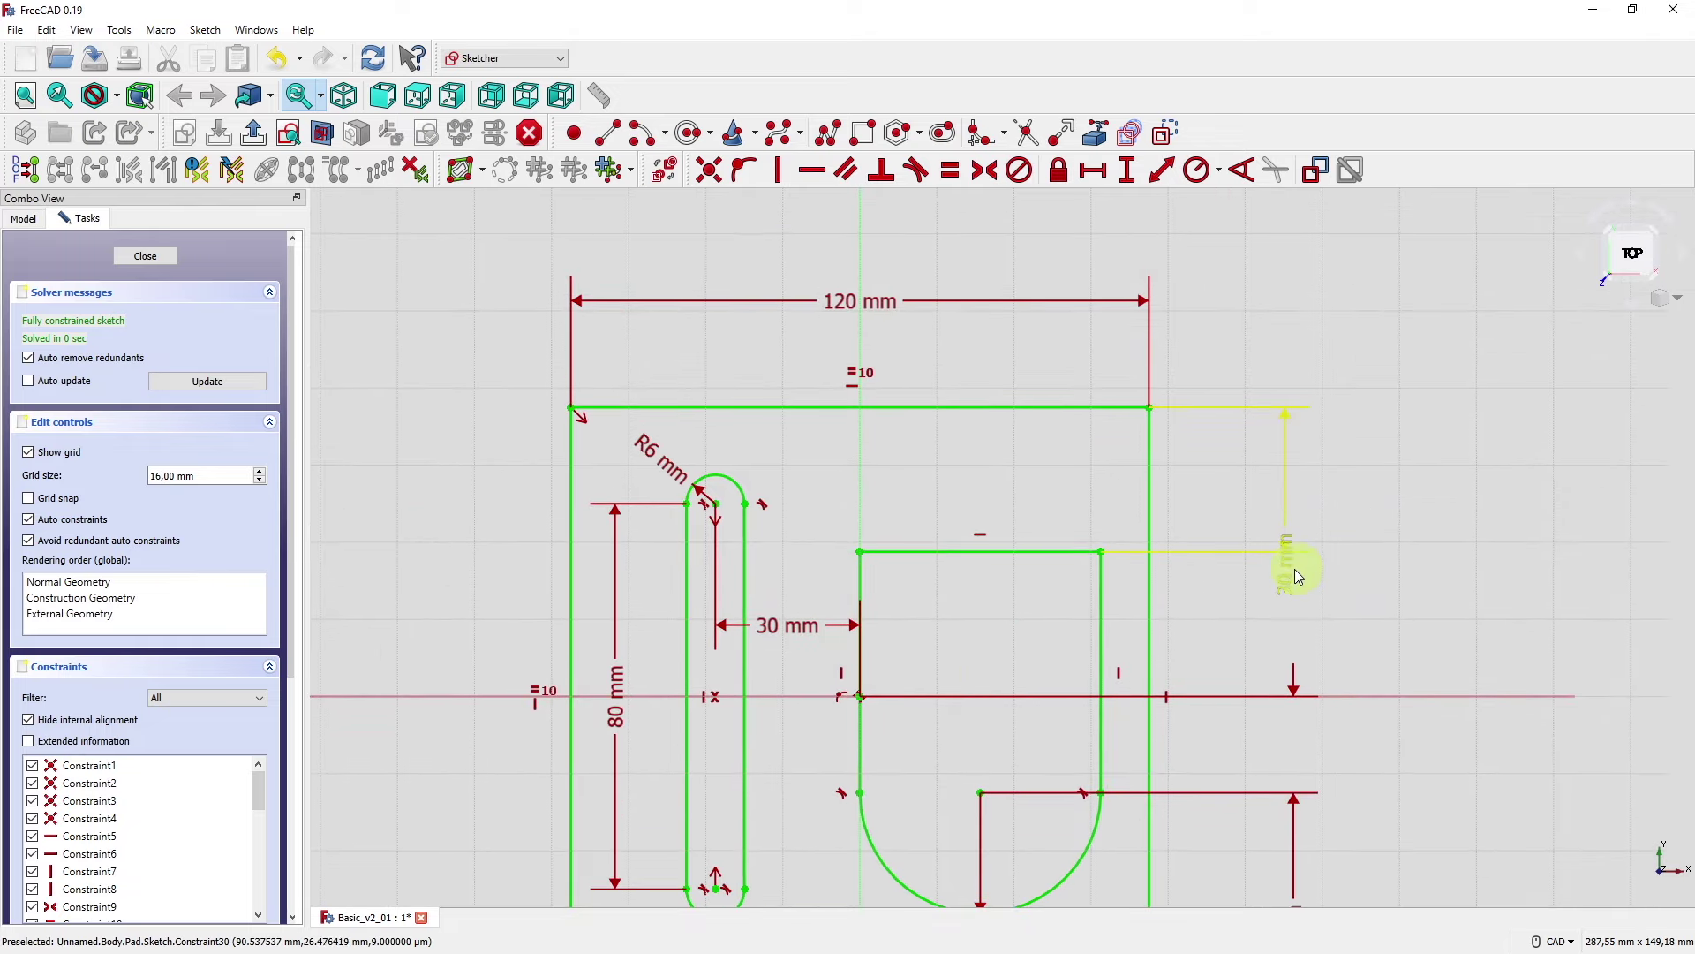
{"action": "left_click_drag", "start_coordinate": [1290, 560], "coordinate": [1240, 484]}
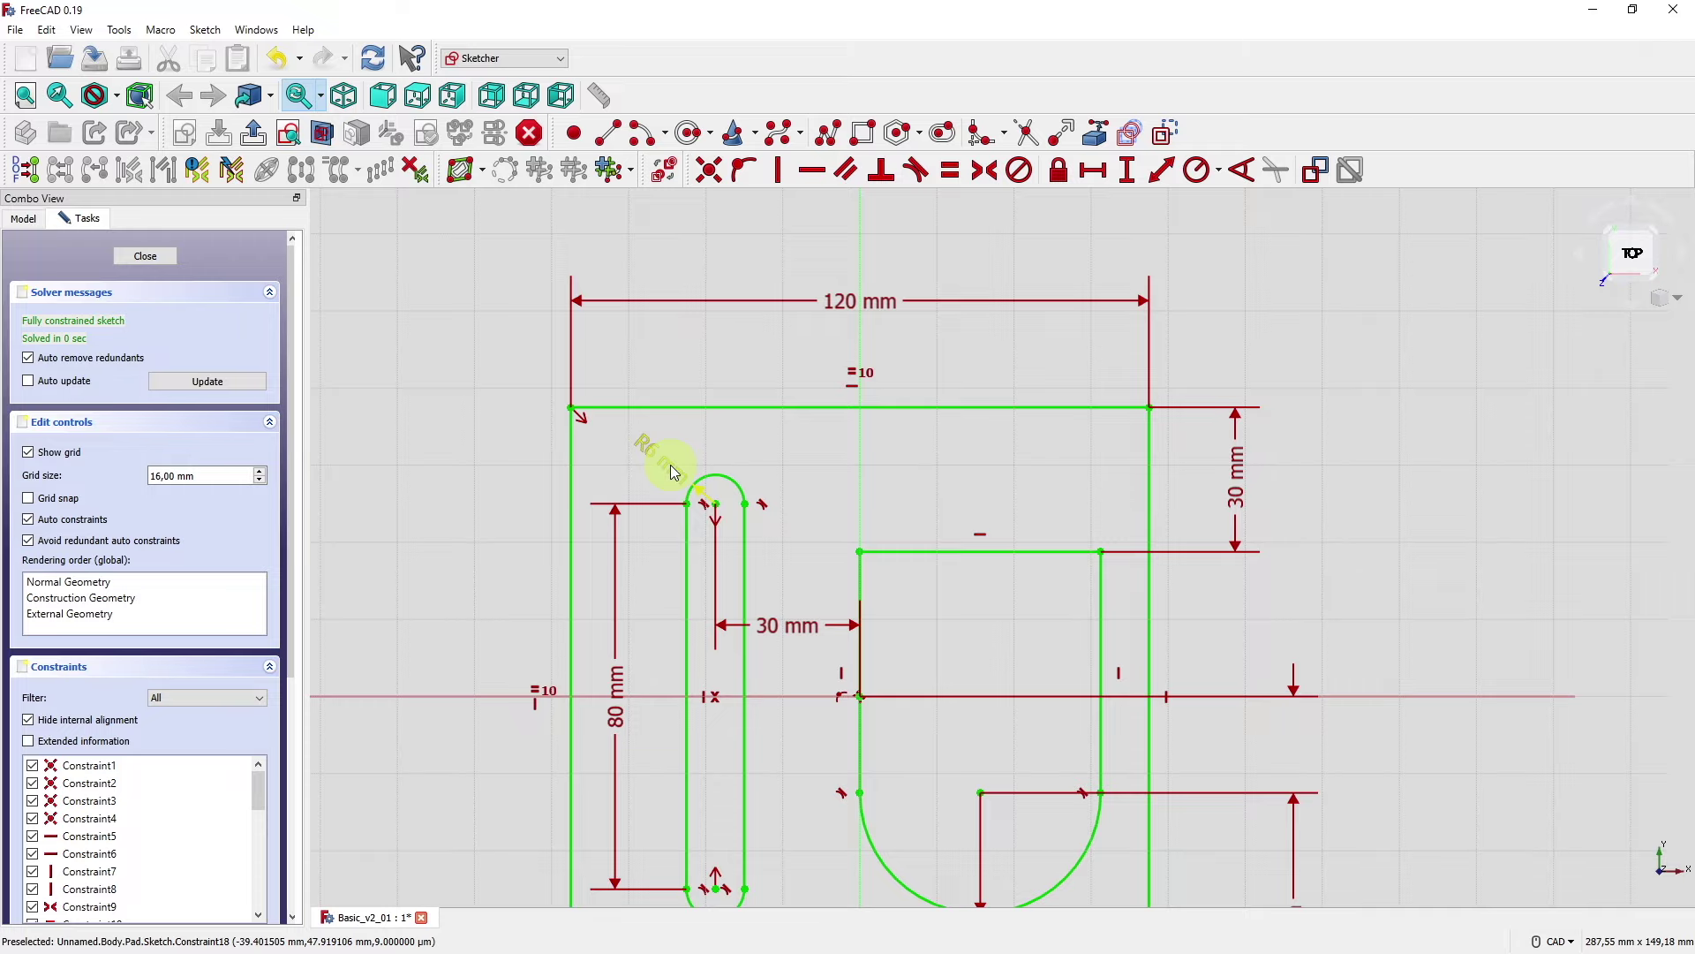
{"action": "middle_click_drag", "start_coordinate": [802, 586], "coordinate": [879, 508]}
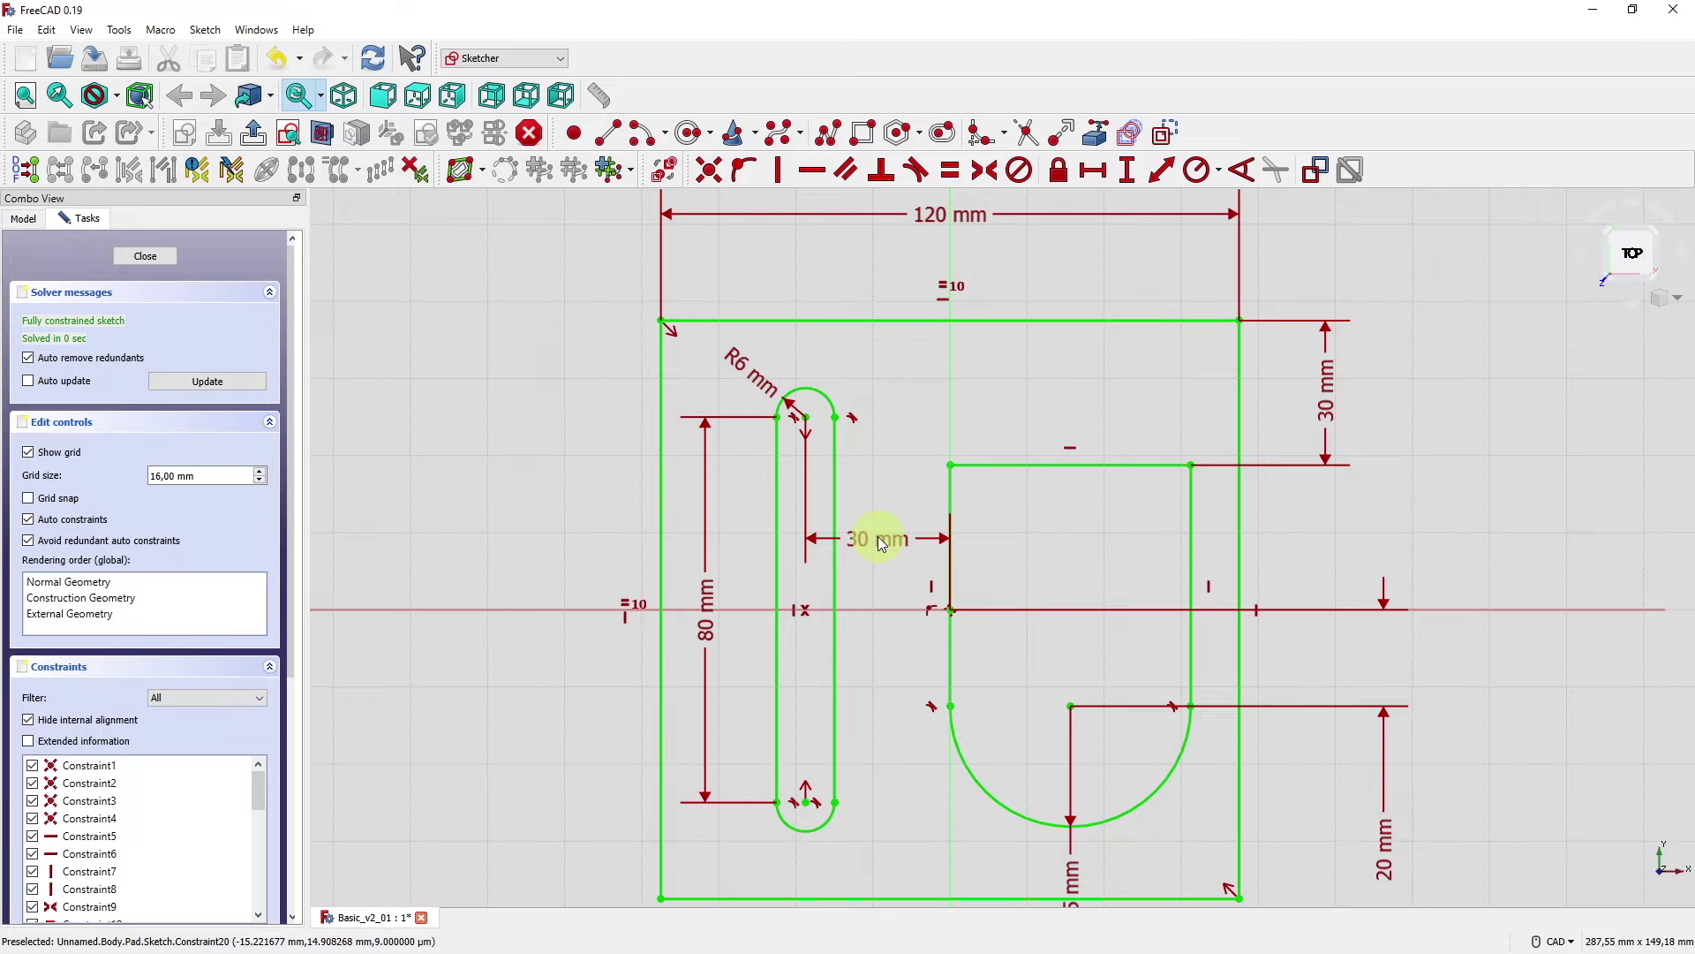
{"action": "left_click", "coordinate": [145, 255]}
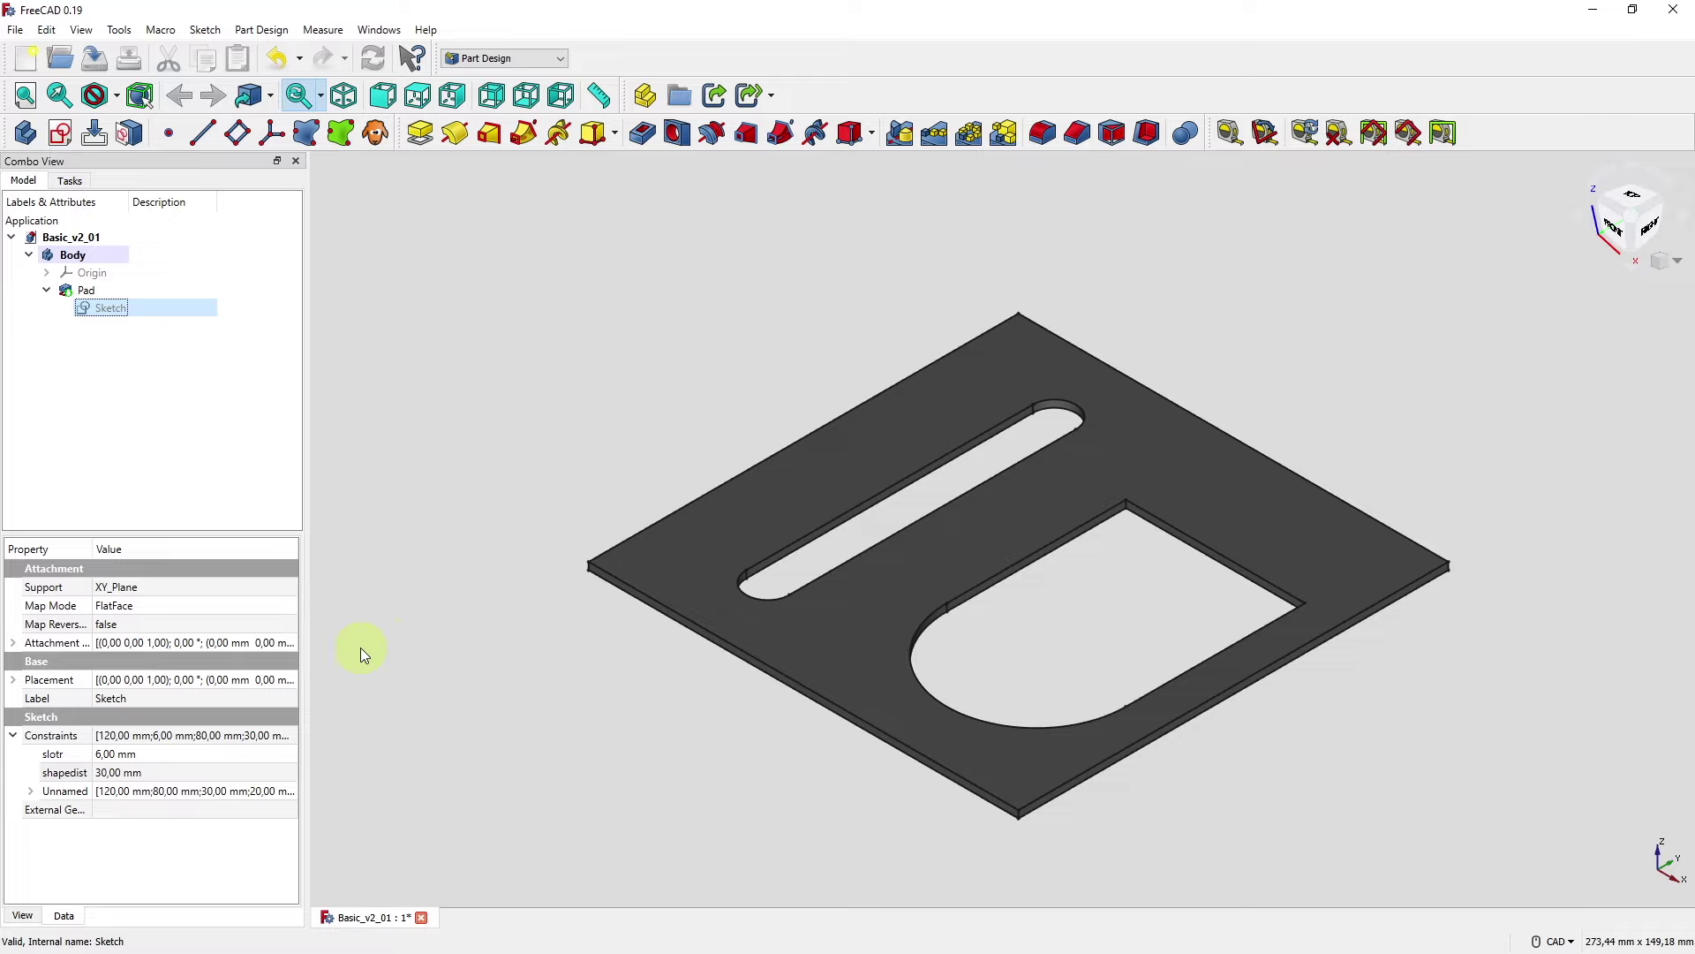
- Set the sketch's named constraints slotr to 12 mm and shapedist to 5 mm in its properties
{"action": "left_click", "coordinate": [133, 755]}
{"action": "type", "text": "12"}
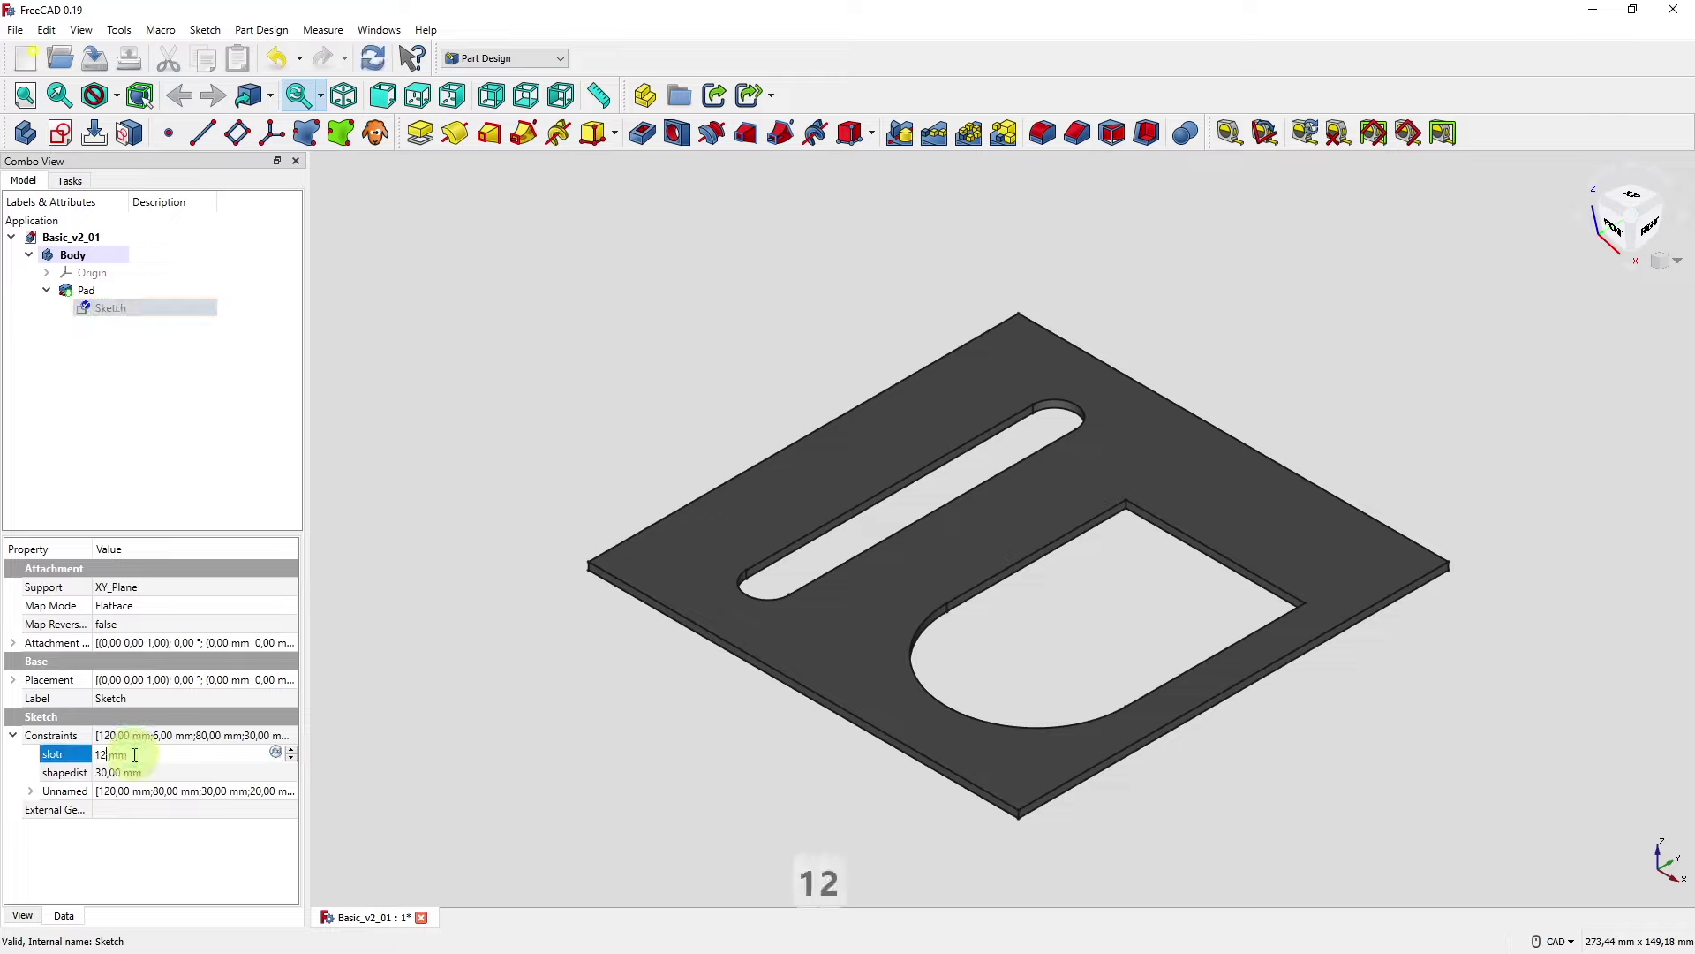
{"action": "key", "text": "Return"}
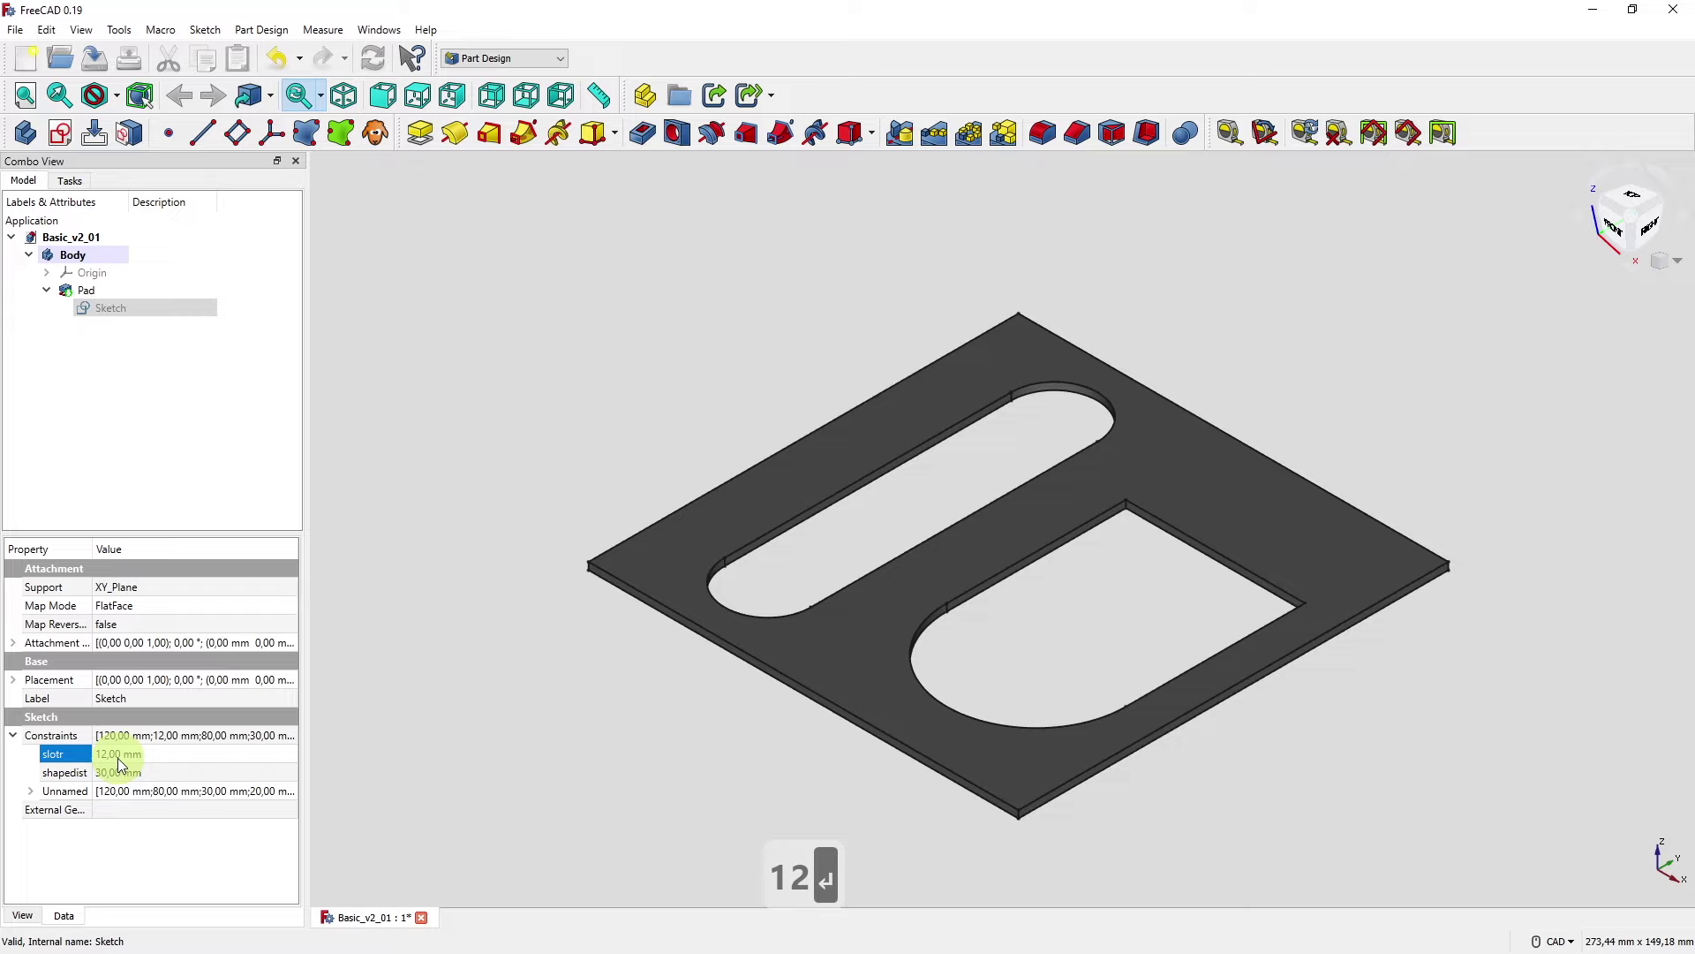
{"action": "left_click", "coordinate": [133, 772]}
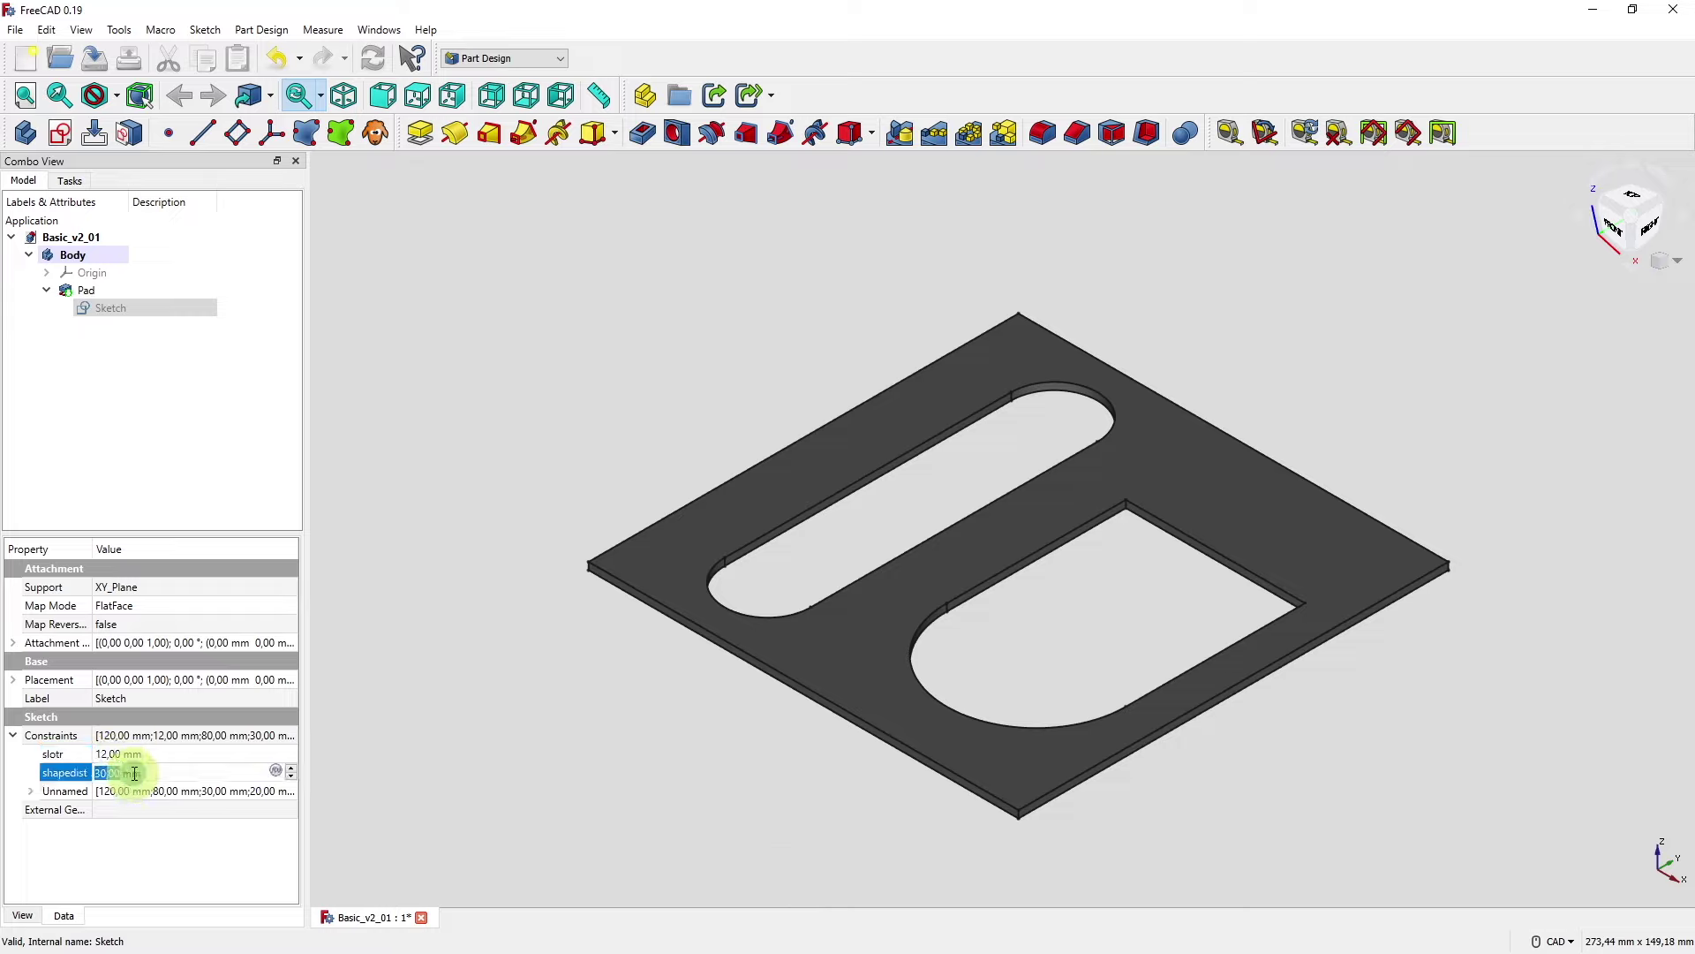
{"action": "type", "text": "5"}
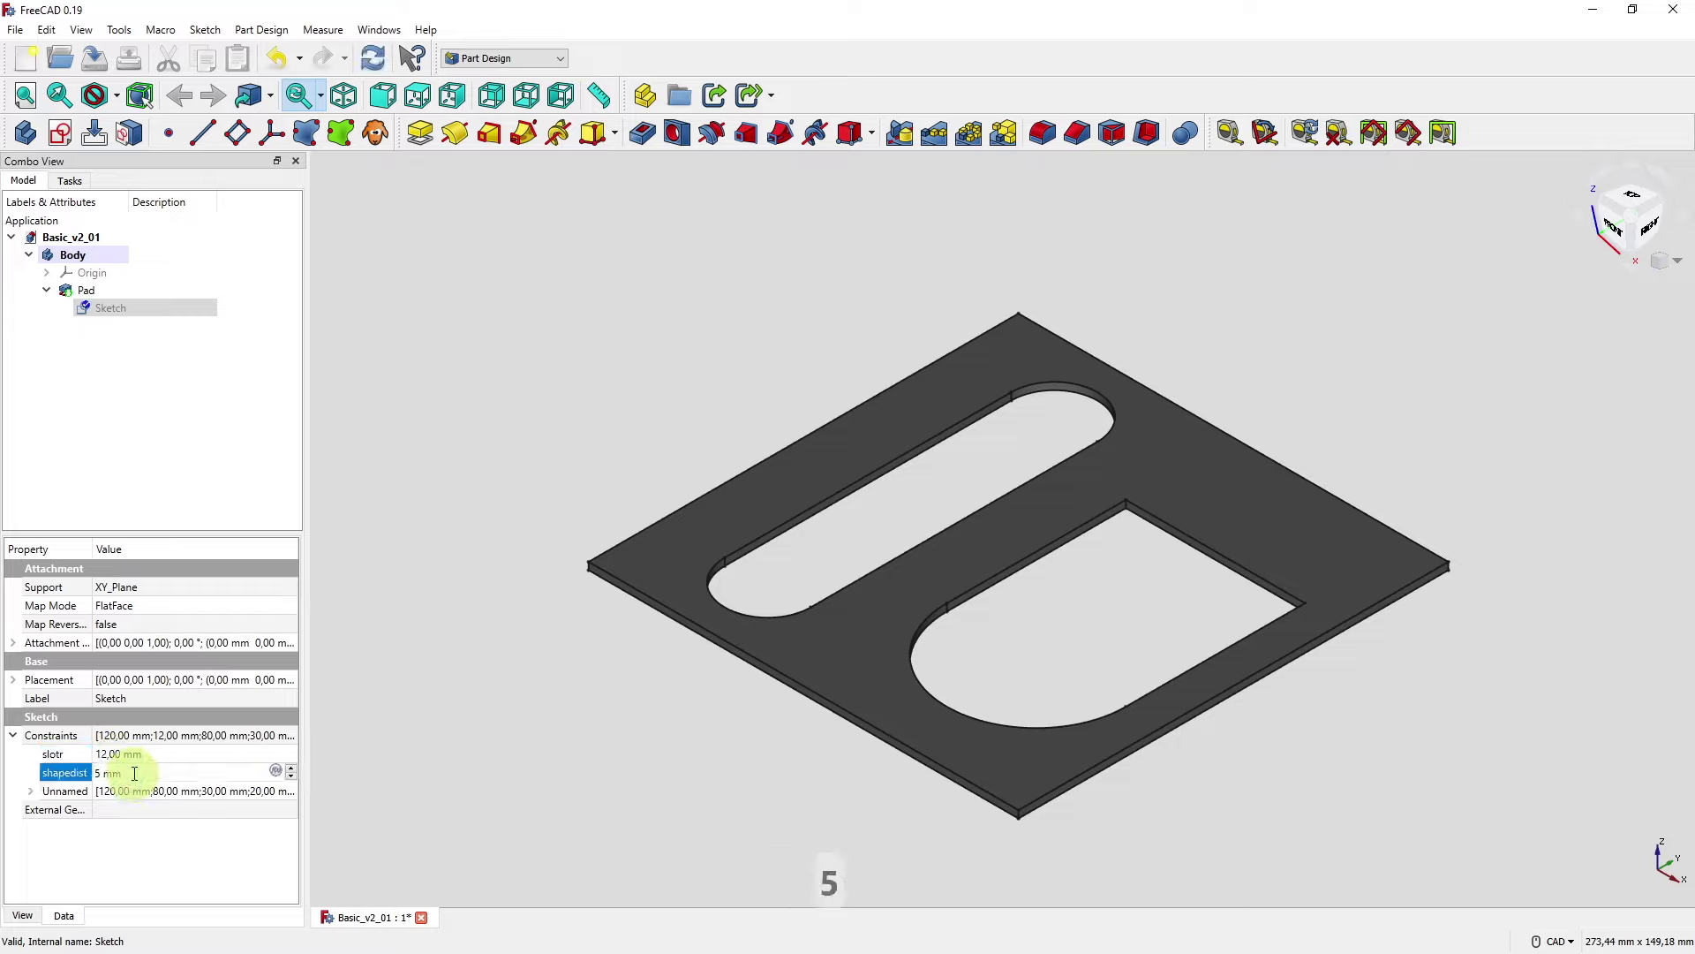
{"action": "key", "text": "Return"}
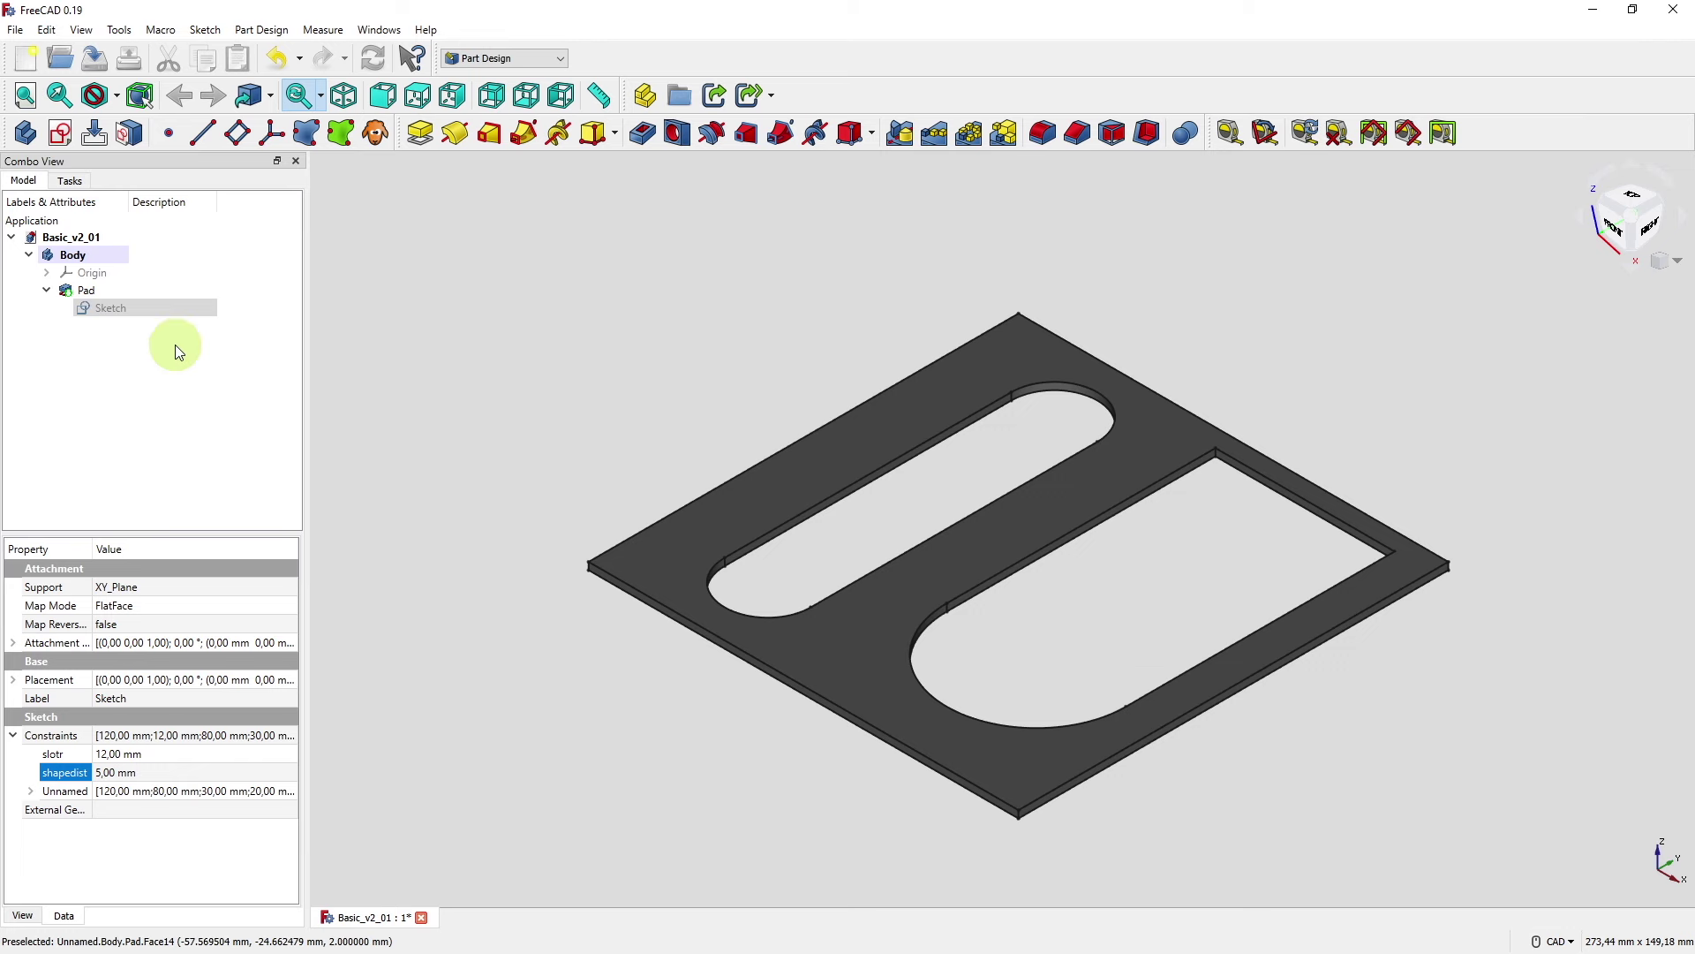
- Reopen the pad's sketch and examine the slot radius and the profile's distance from the square's upper edge
{"action": "double_click", "coordinate": [113, 308]}
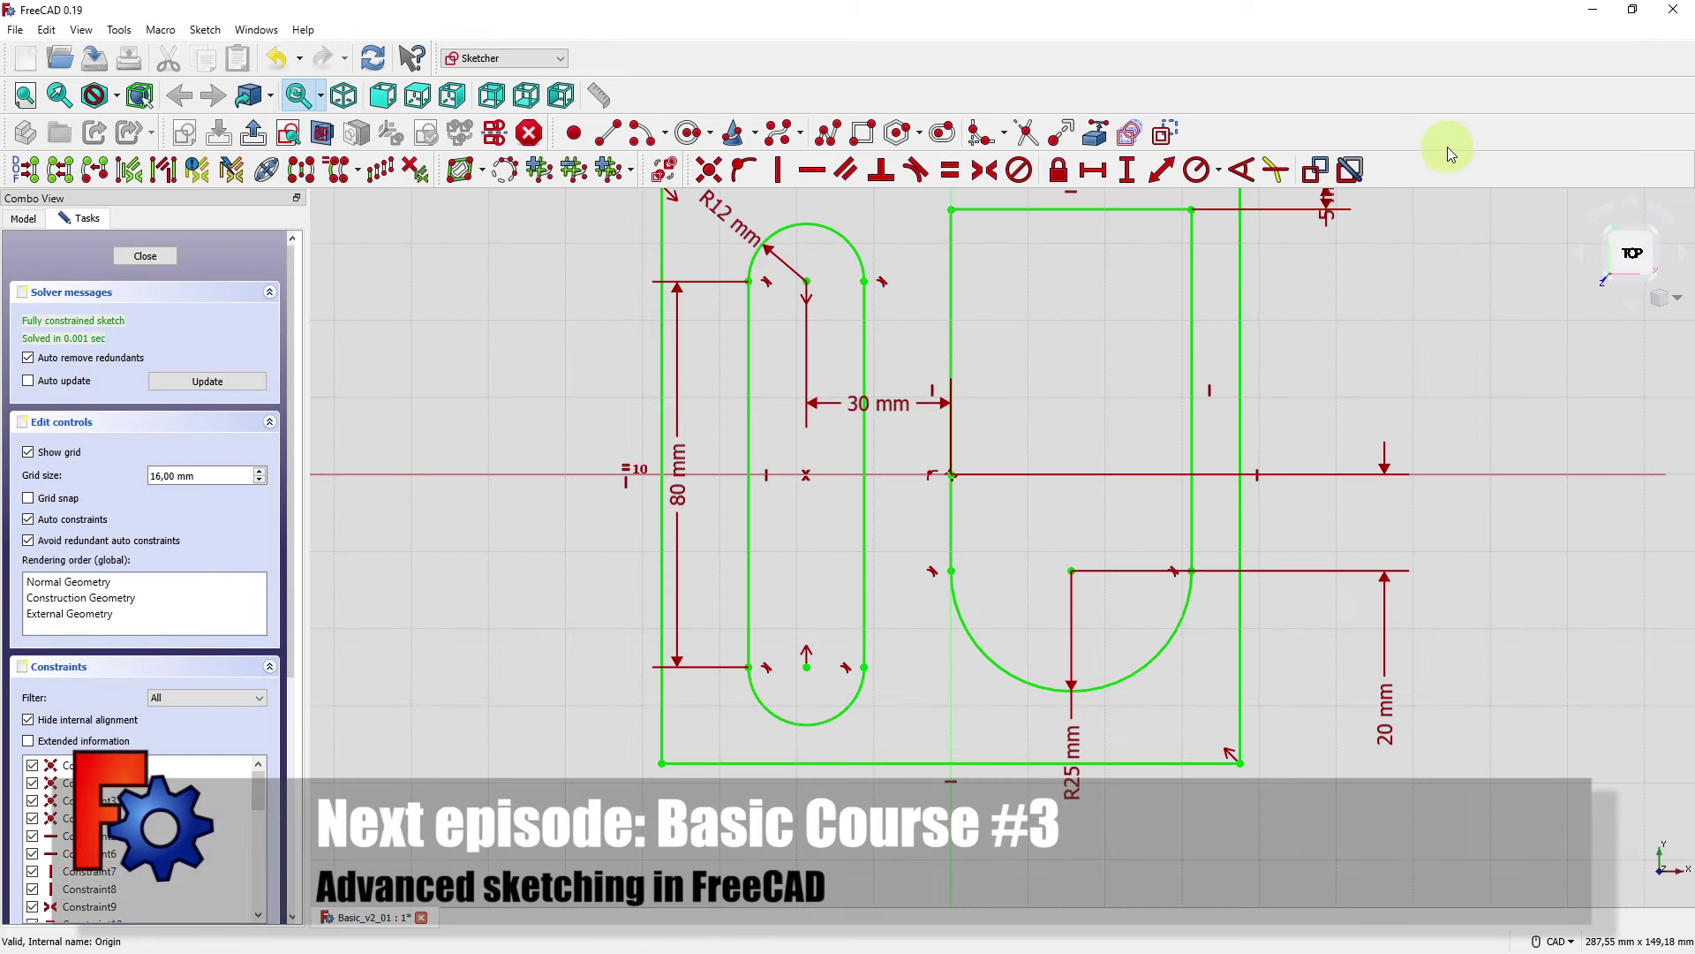
{"action": "mouse_move", "coordinate": [934, 410]}
{"action": "middle_mouse_down"}
{"action": "mouse_move", "coordinate": [919, 449]}
{"action": "mouse_move", "coordinate": [934, 512]}
{"action": "middle_mouse_up"}
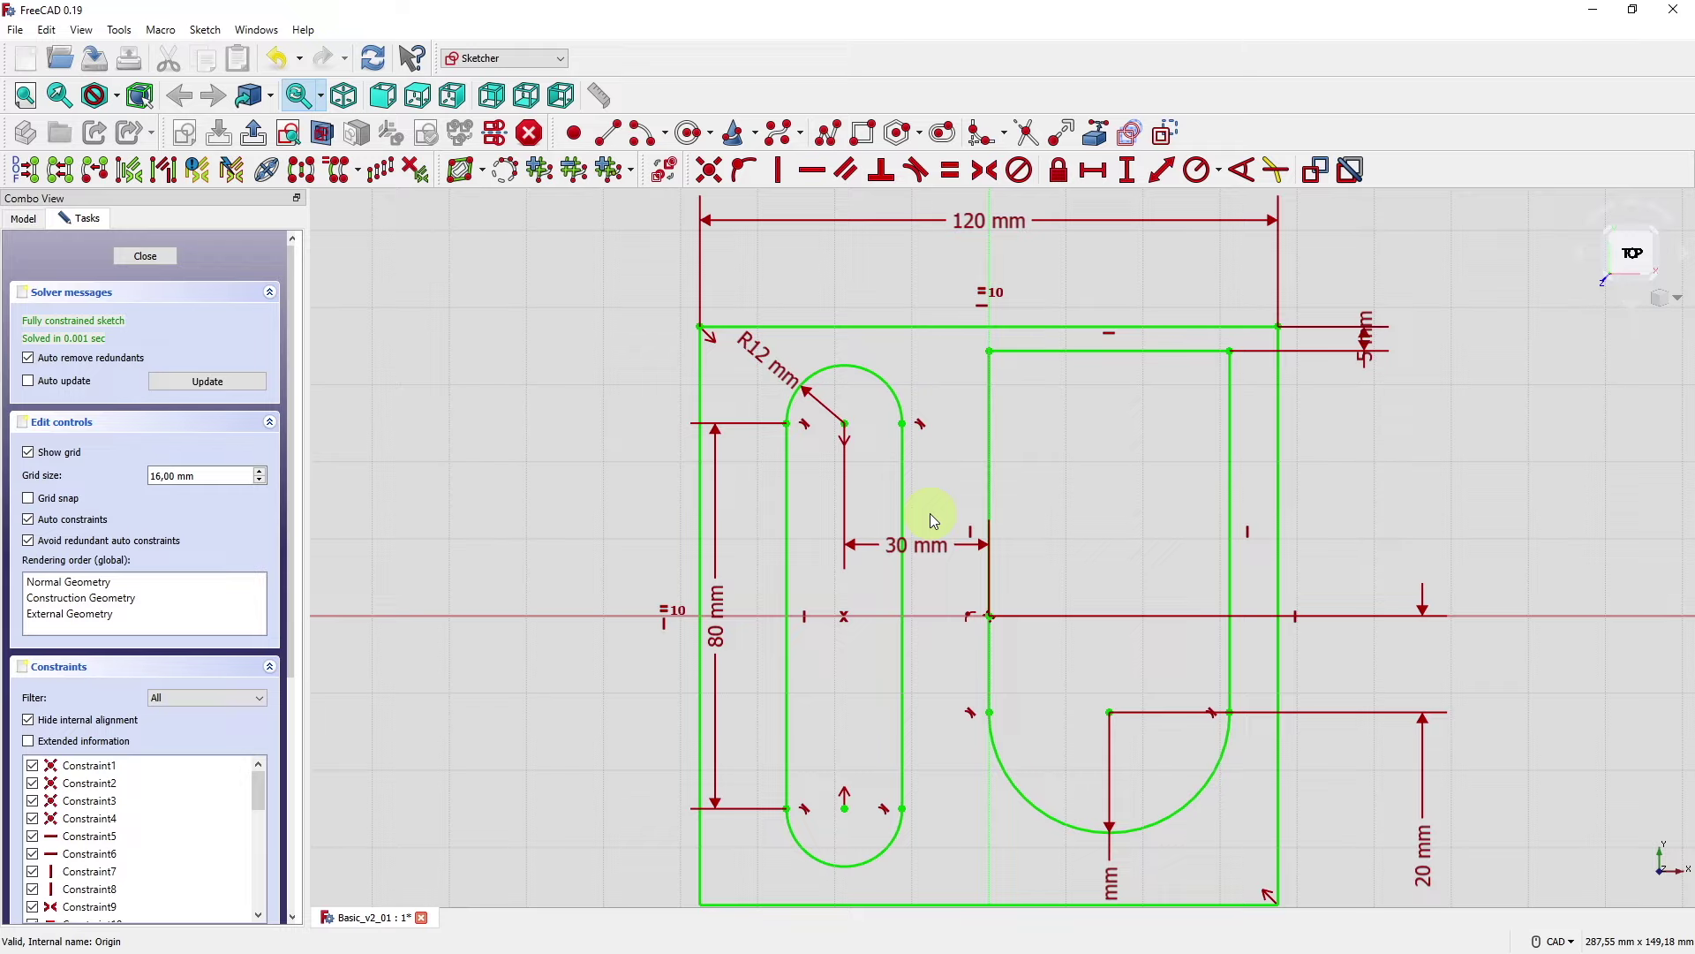
{"action": "middle_click_drag", "start_coordinate": [930, 513], "coordinate": [919, 475]}
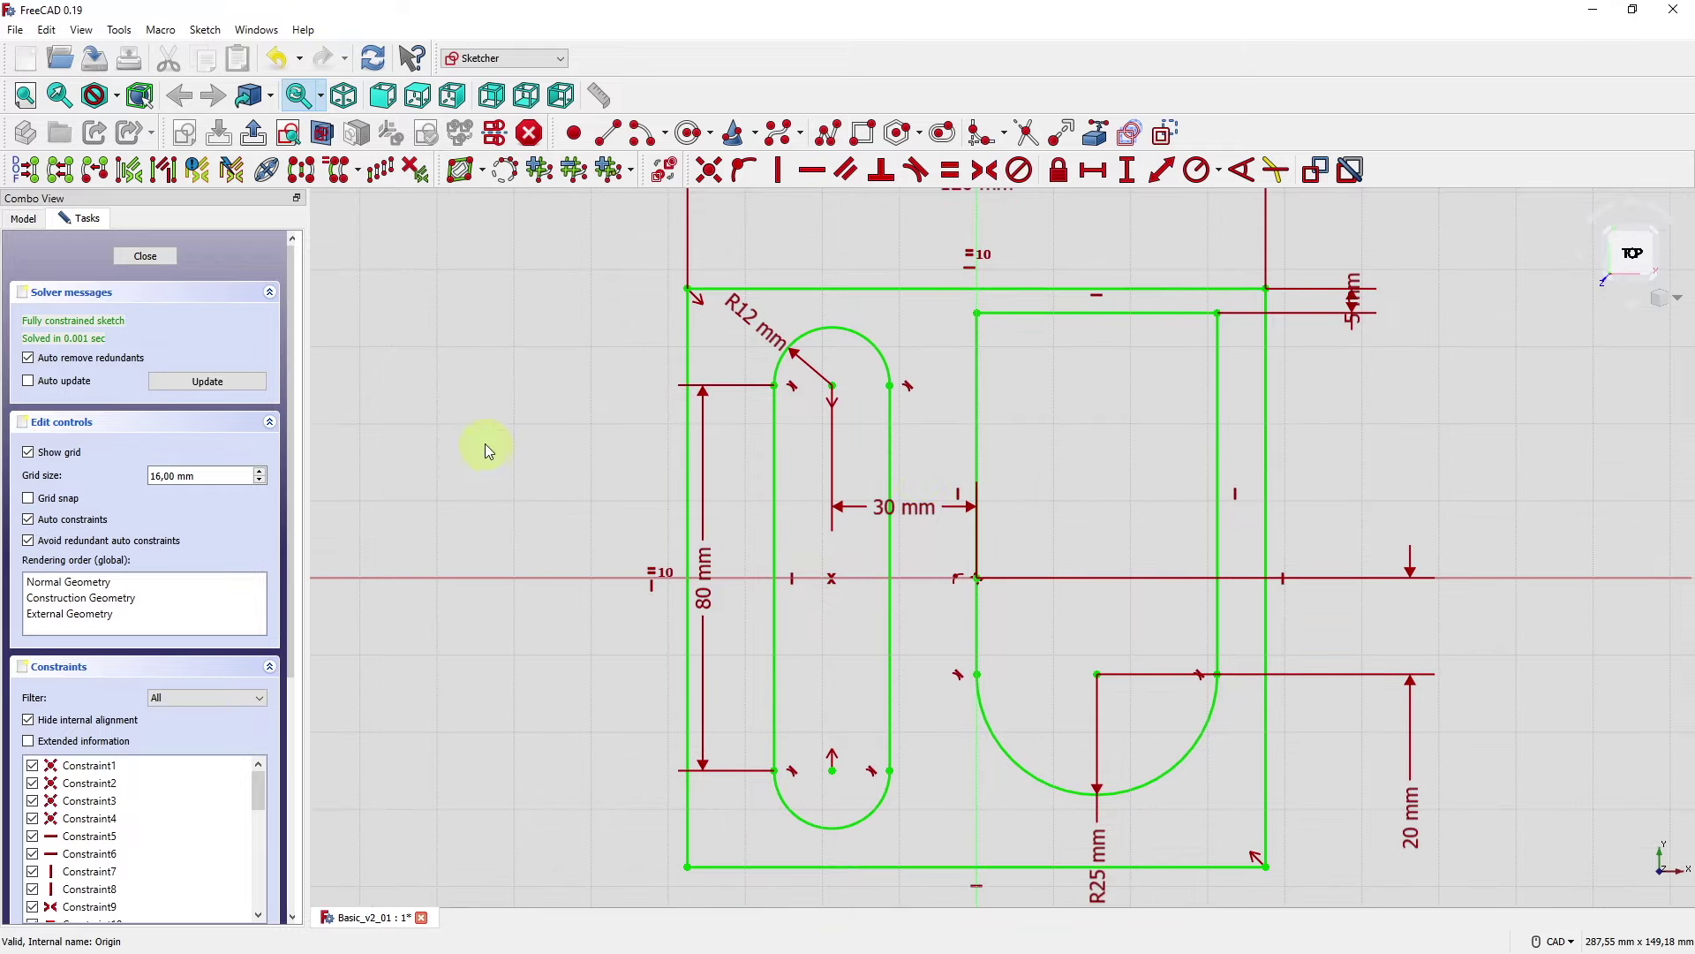